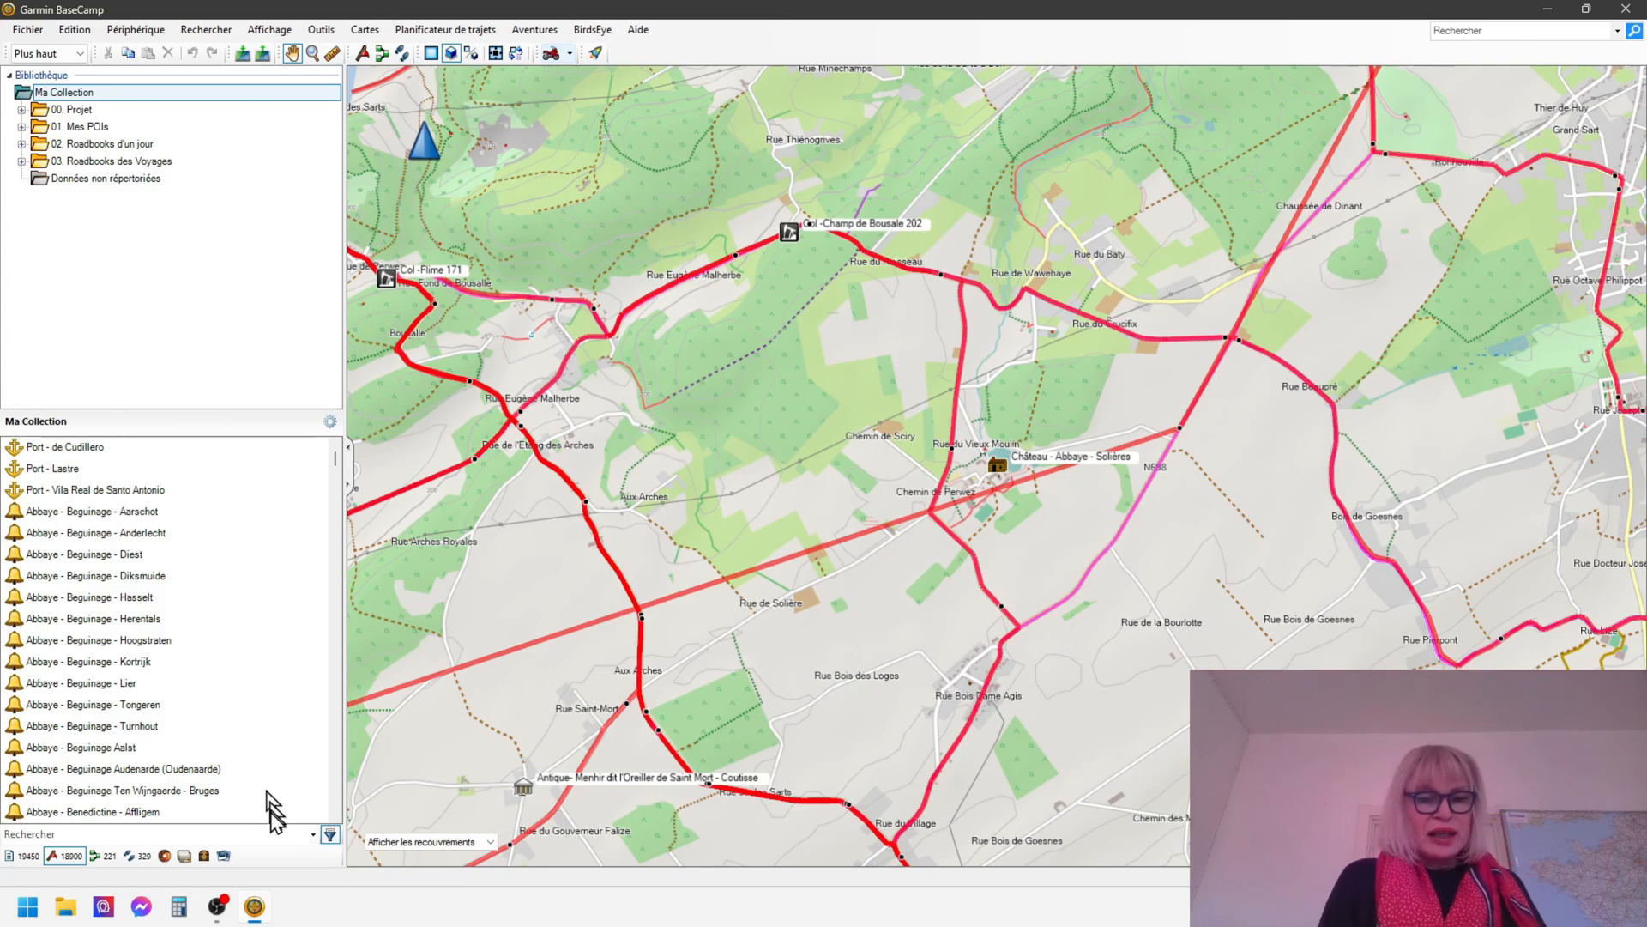
Hide the data type filter and look through the full list of items in Ma Collection
left_click(331, 835)
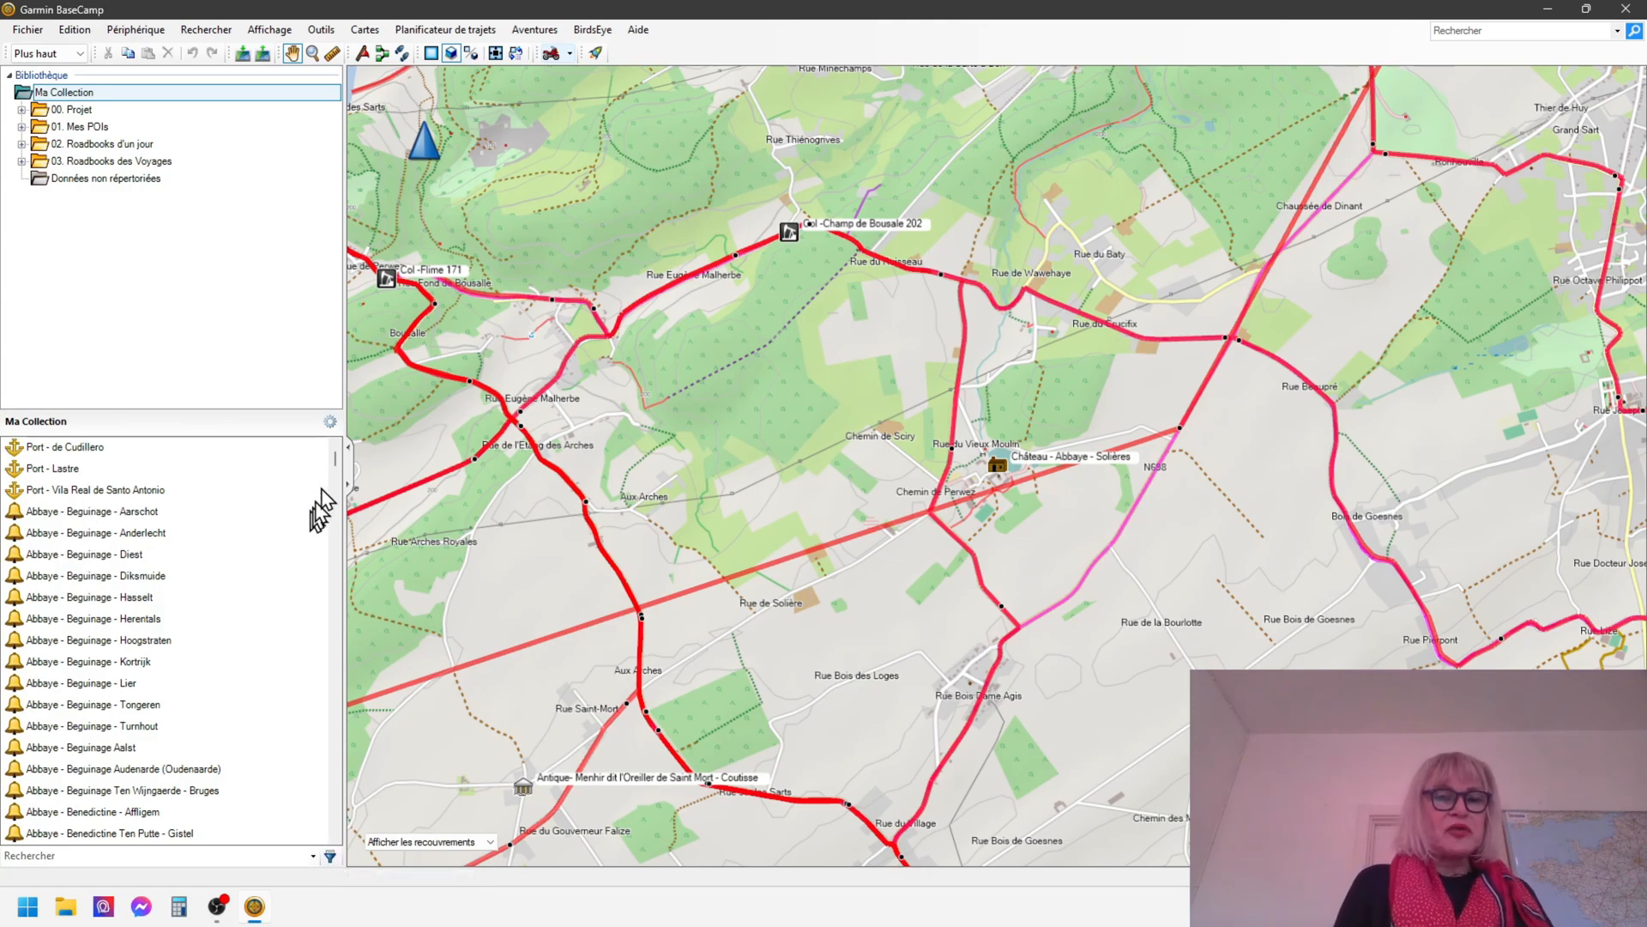
left_click_drag(333, 461, 336, 824)
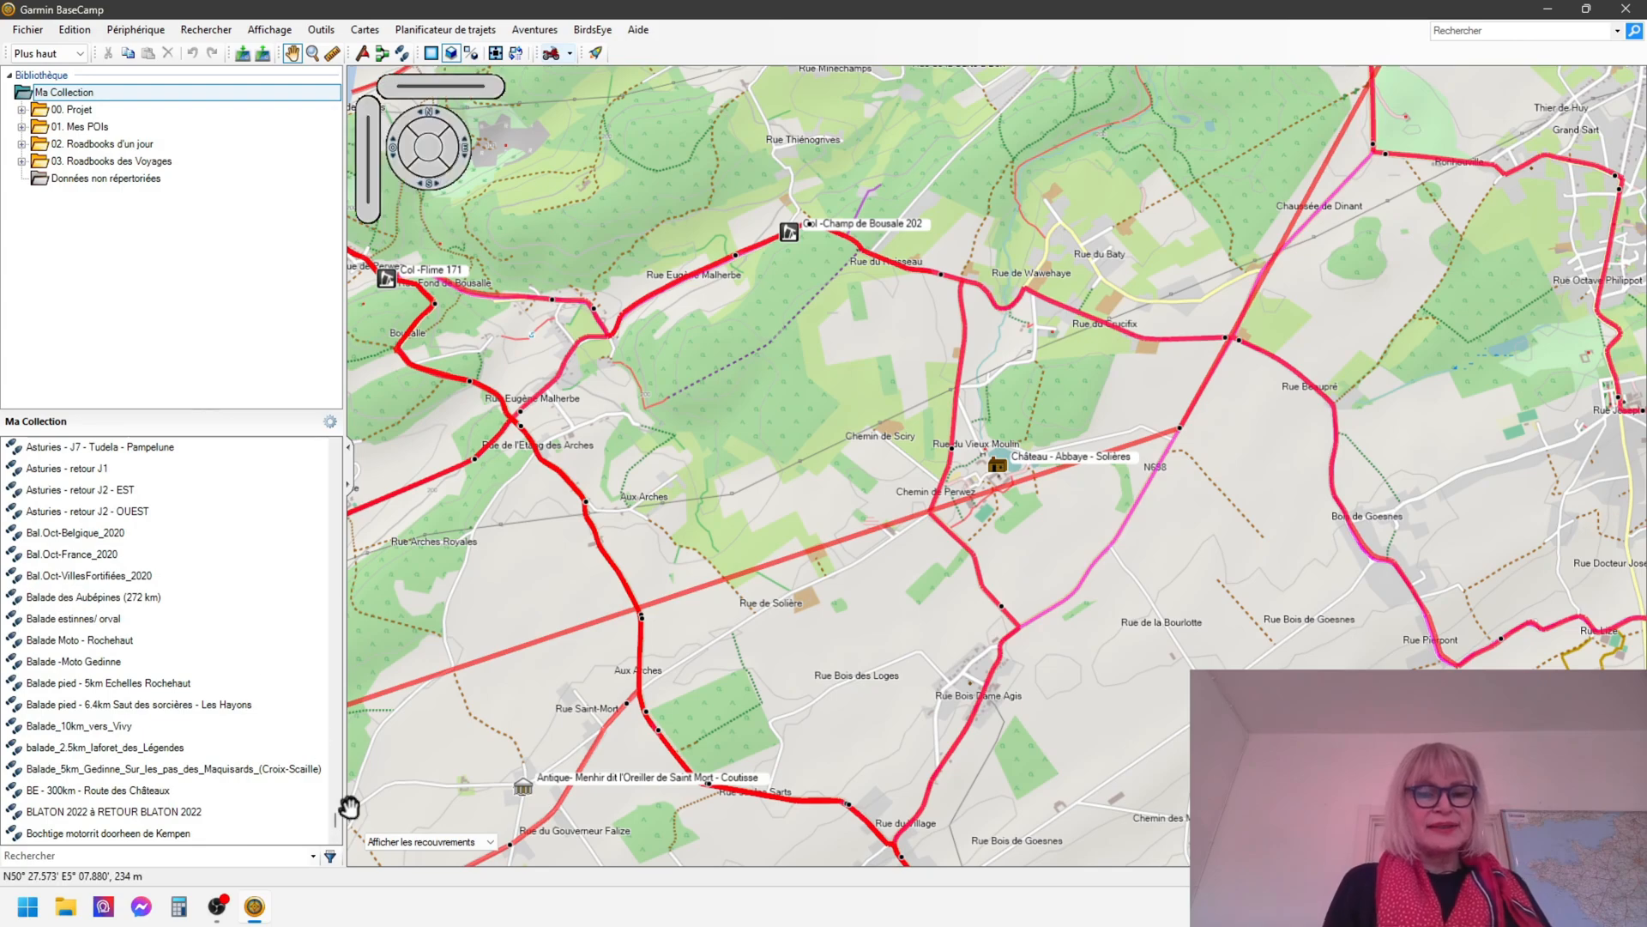
left_click_drag(337, 825, 331, 825)
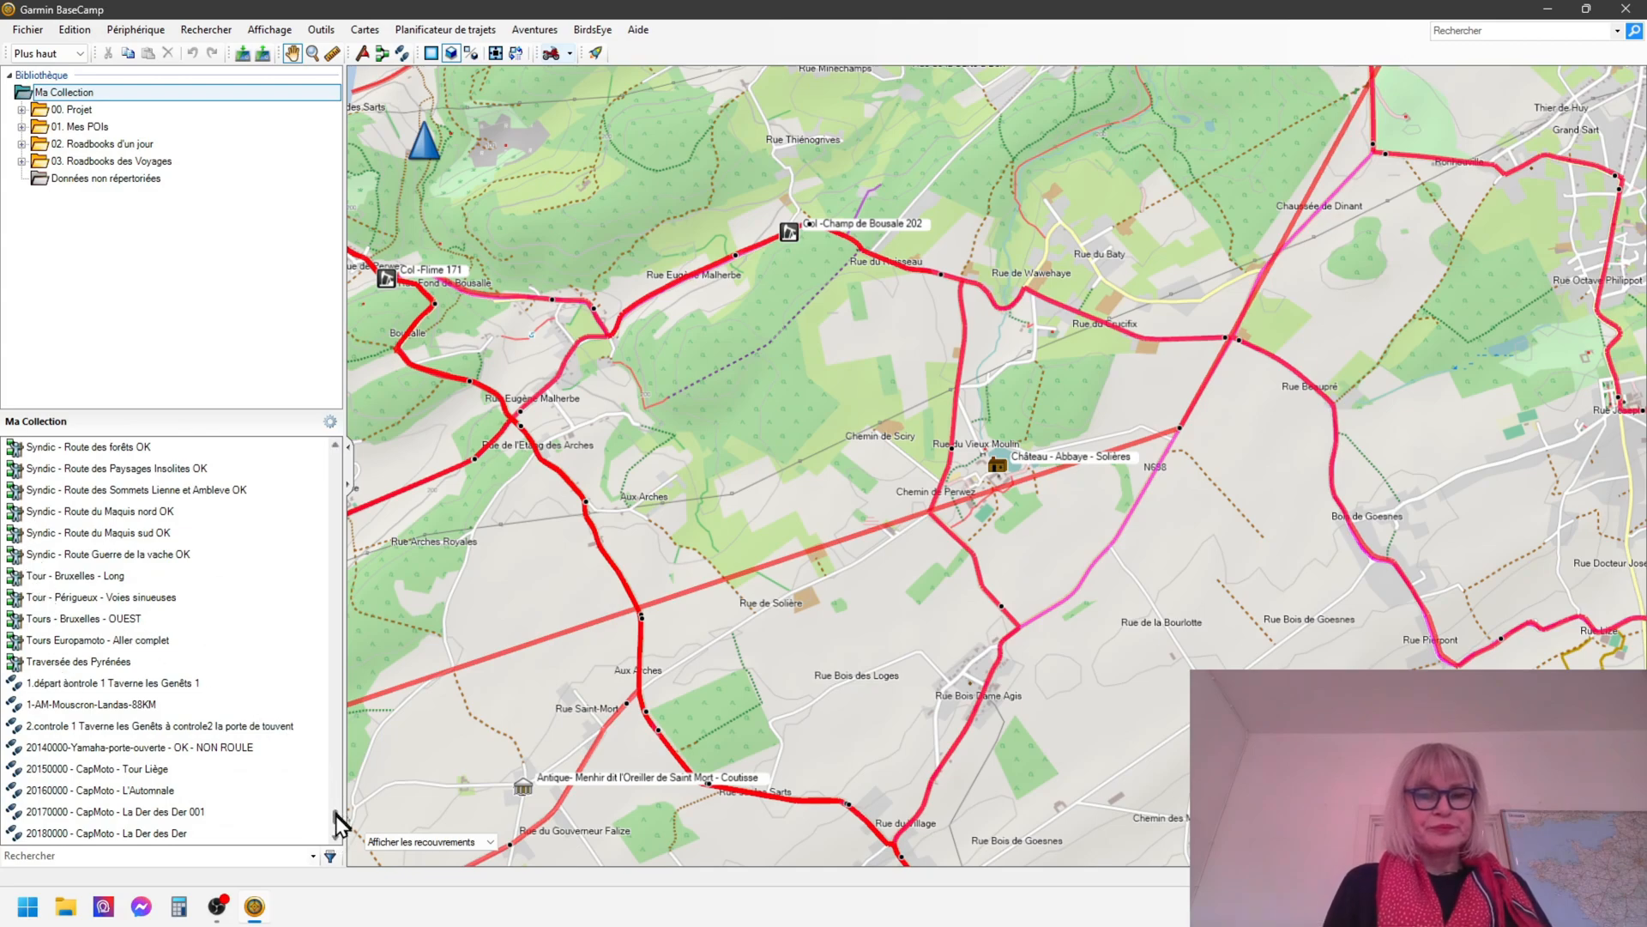
left_click_drag(336, 823, 329, 622)
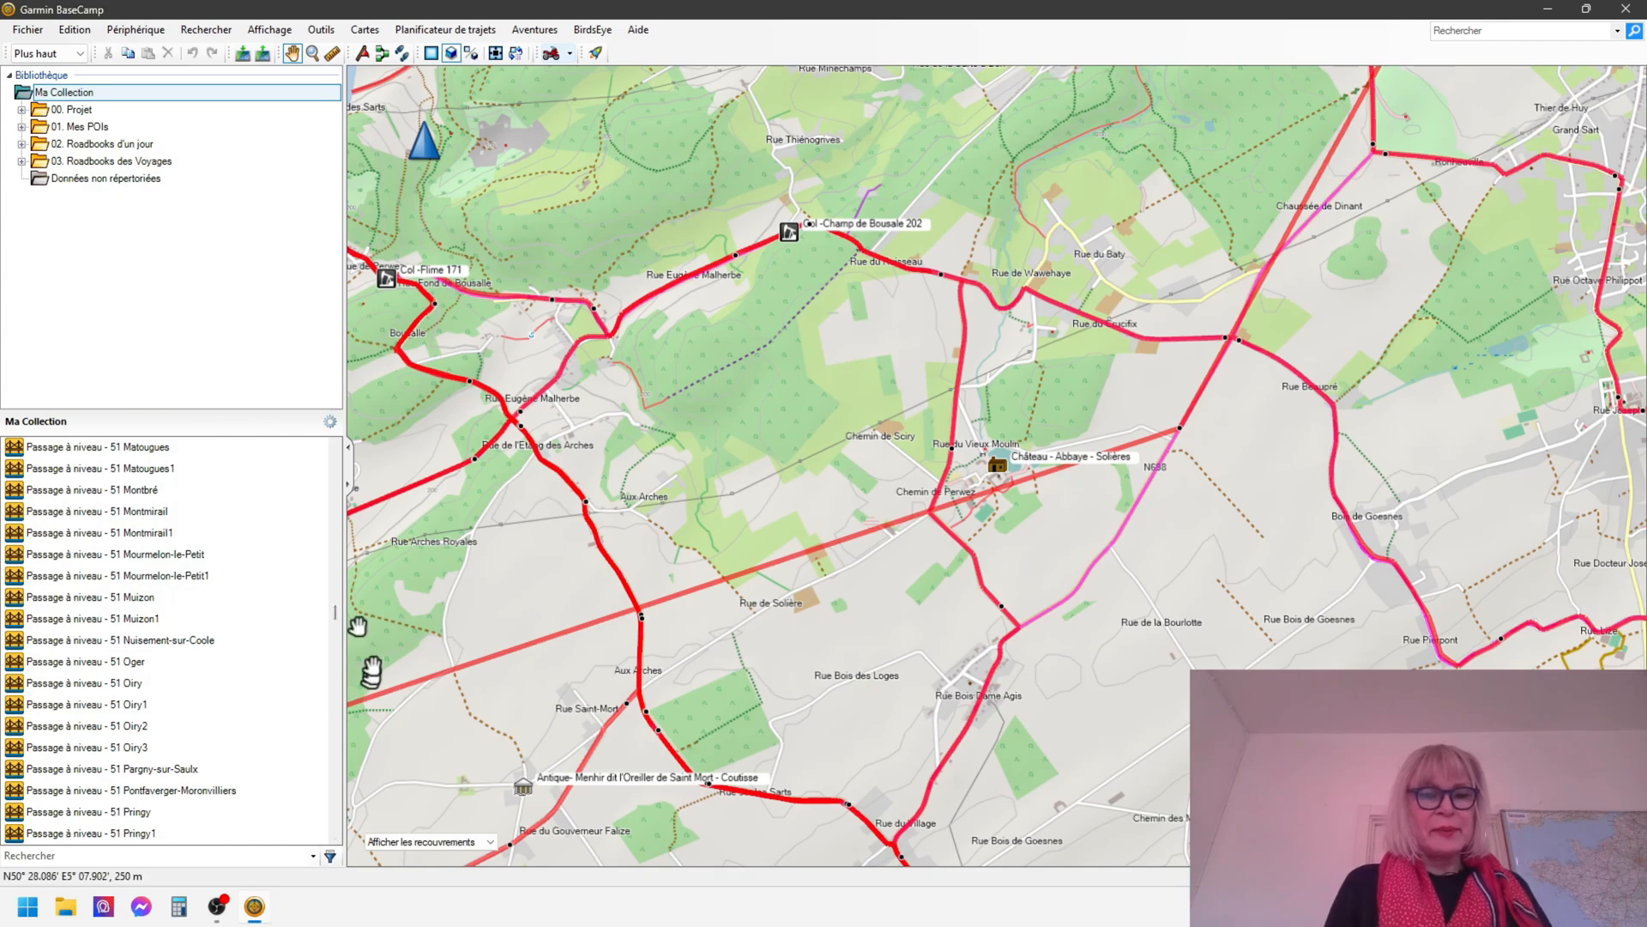
left_click_drag(335, 610, 342, 448)
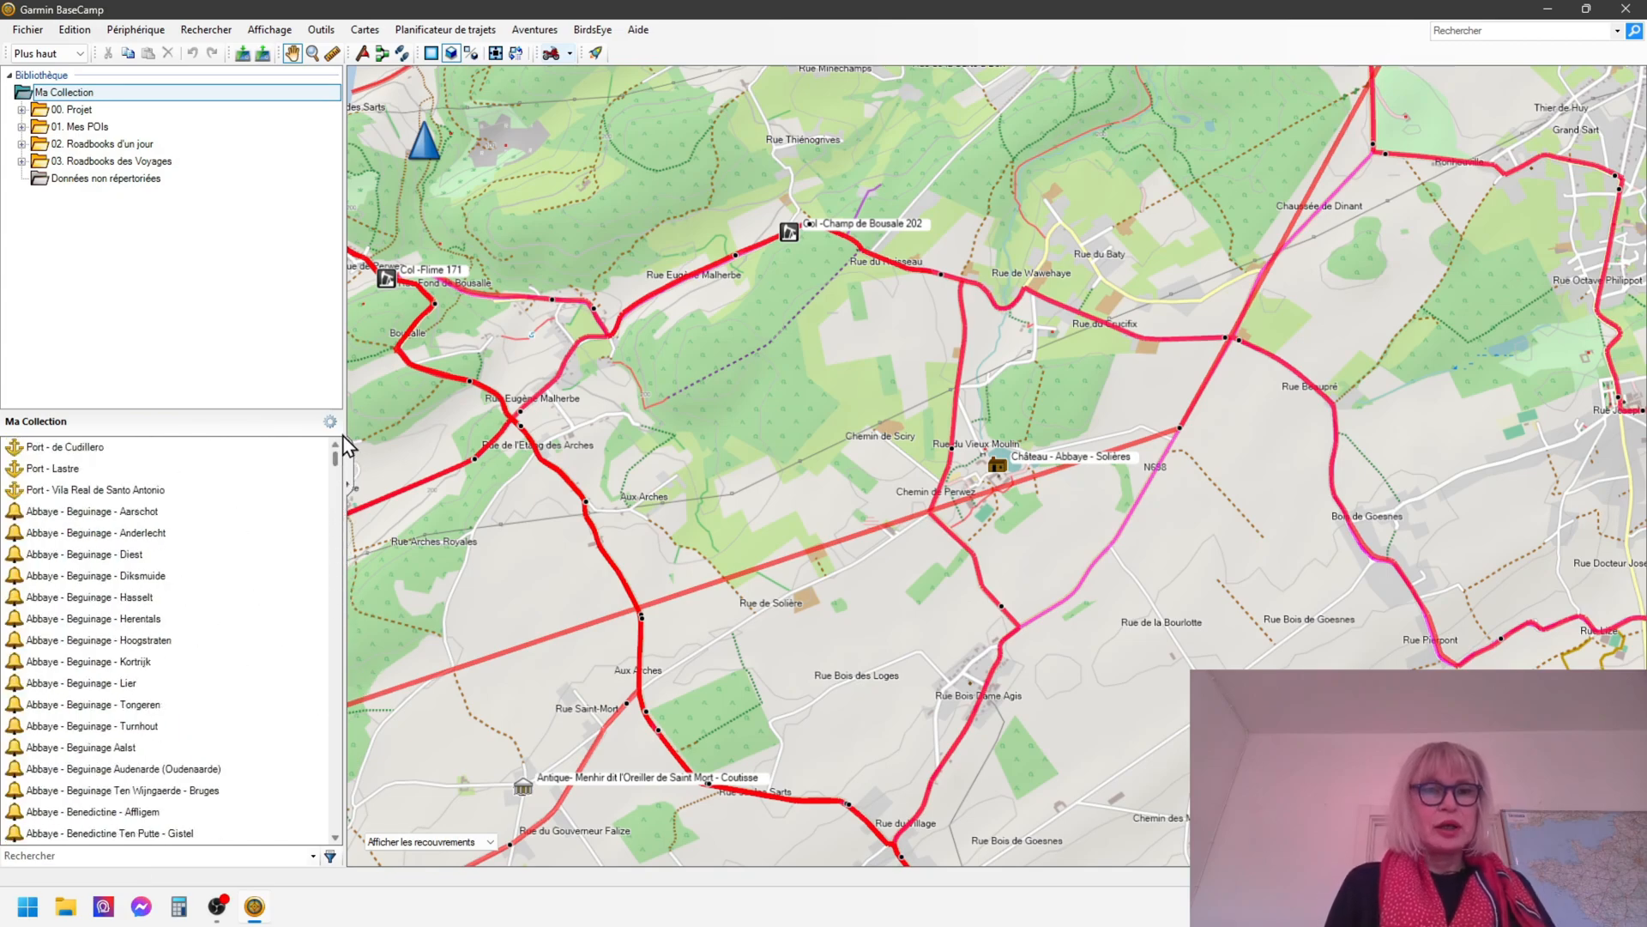
Show the data type filter bar beneath the Ma Collection item list
left_click(330, 856)
left_click(330, 835)
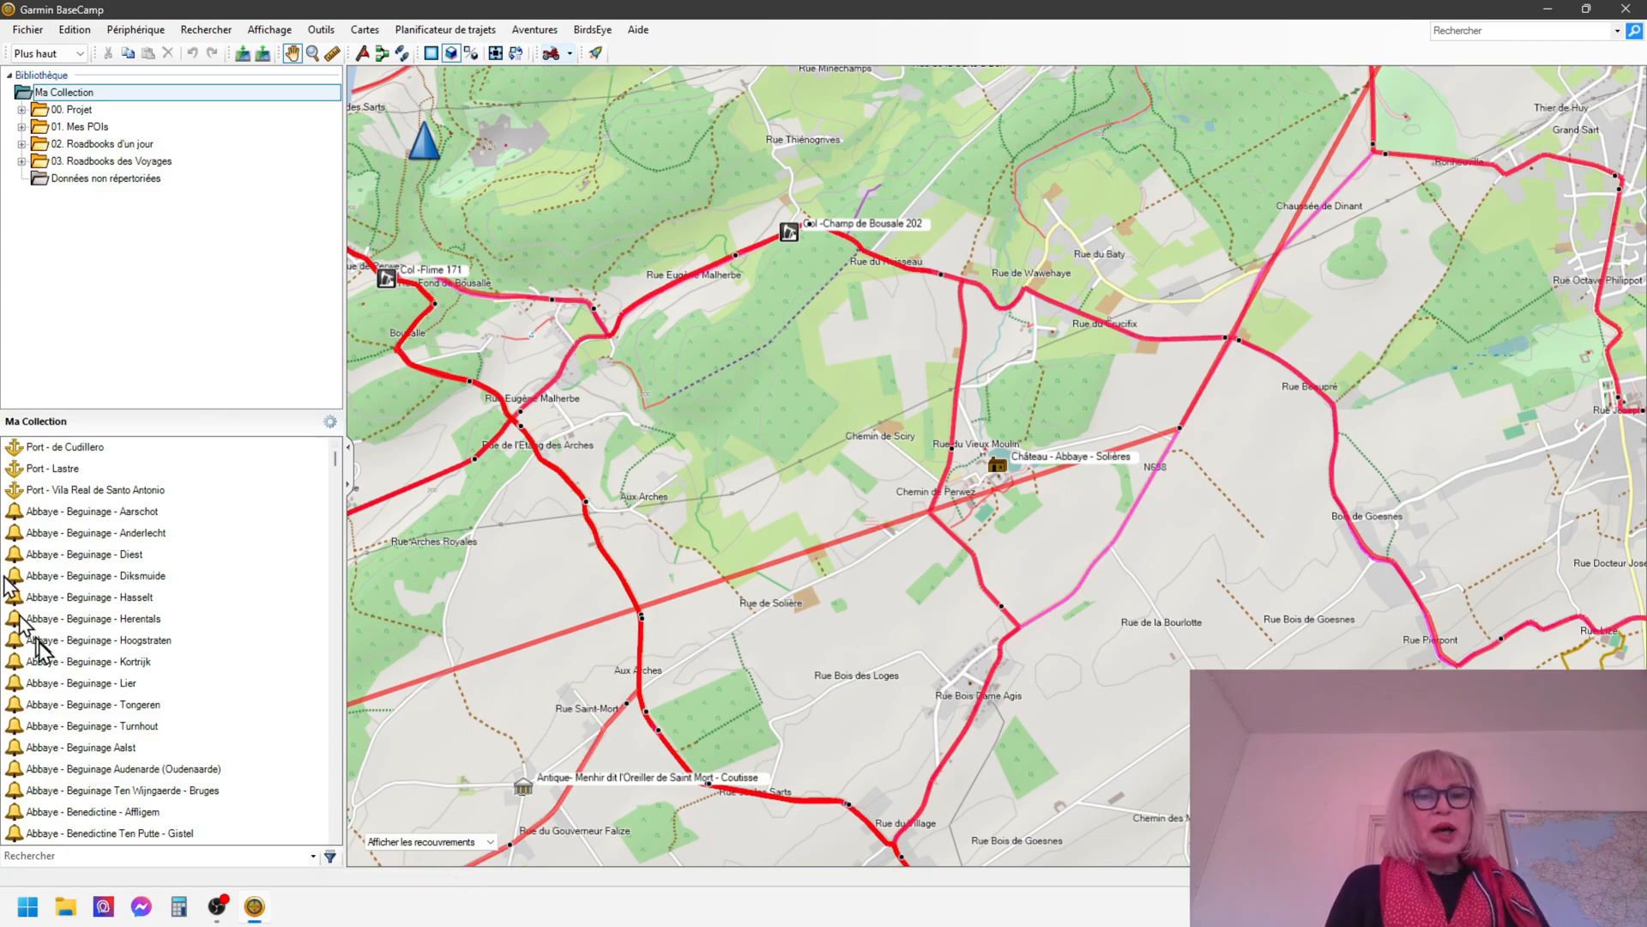
left_click(326, 857)
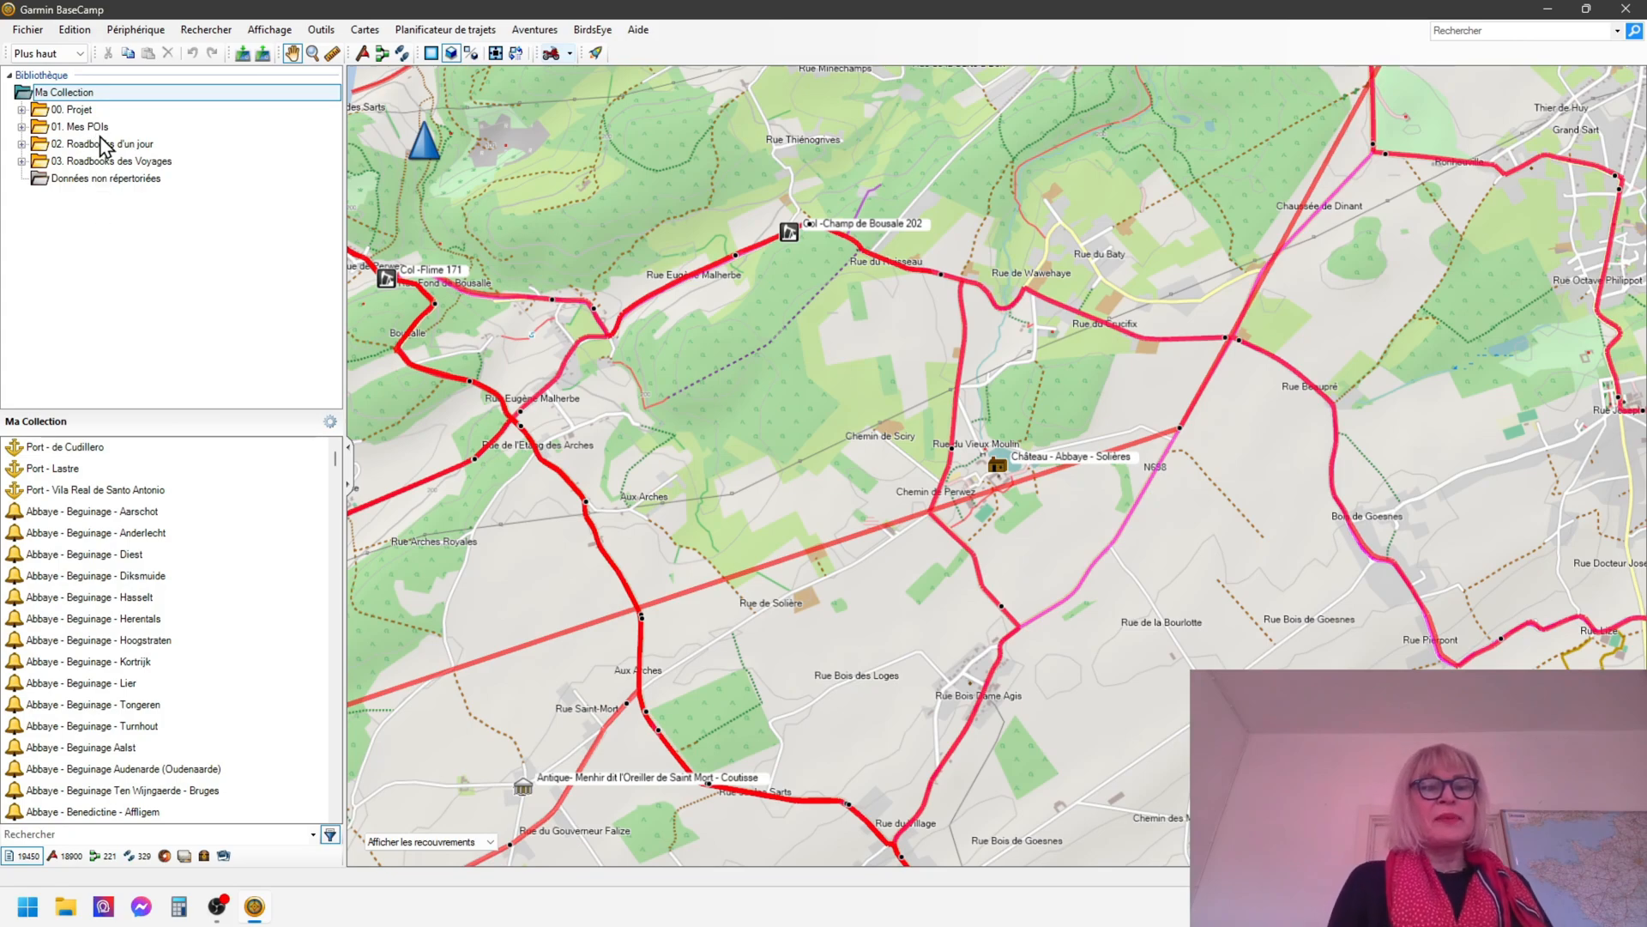
Browse the country folders inside 01. Mes POIs and examine the regional subfolders of 03. France
left_click(21, 127)
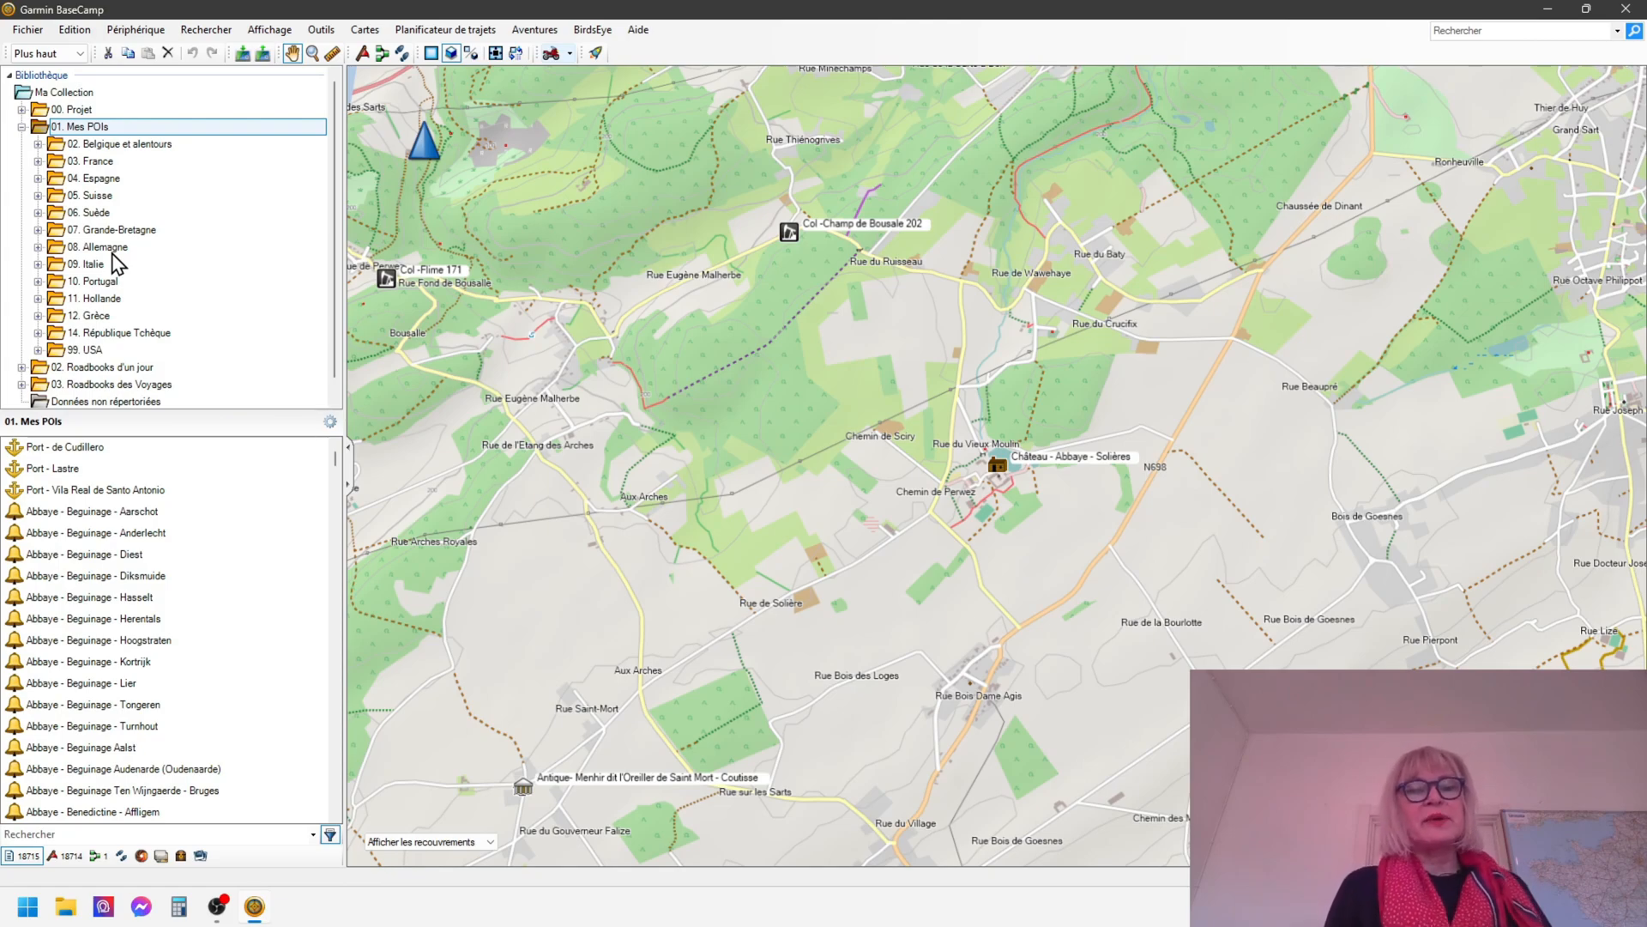
left_click(99, 145)
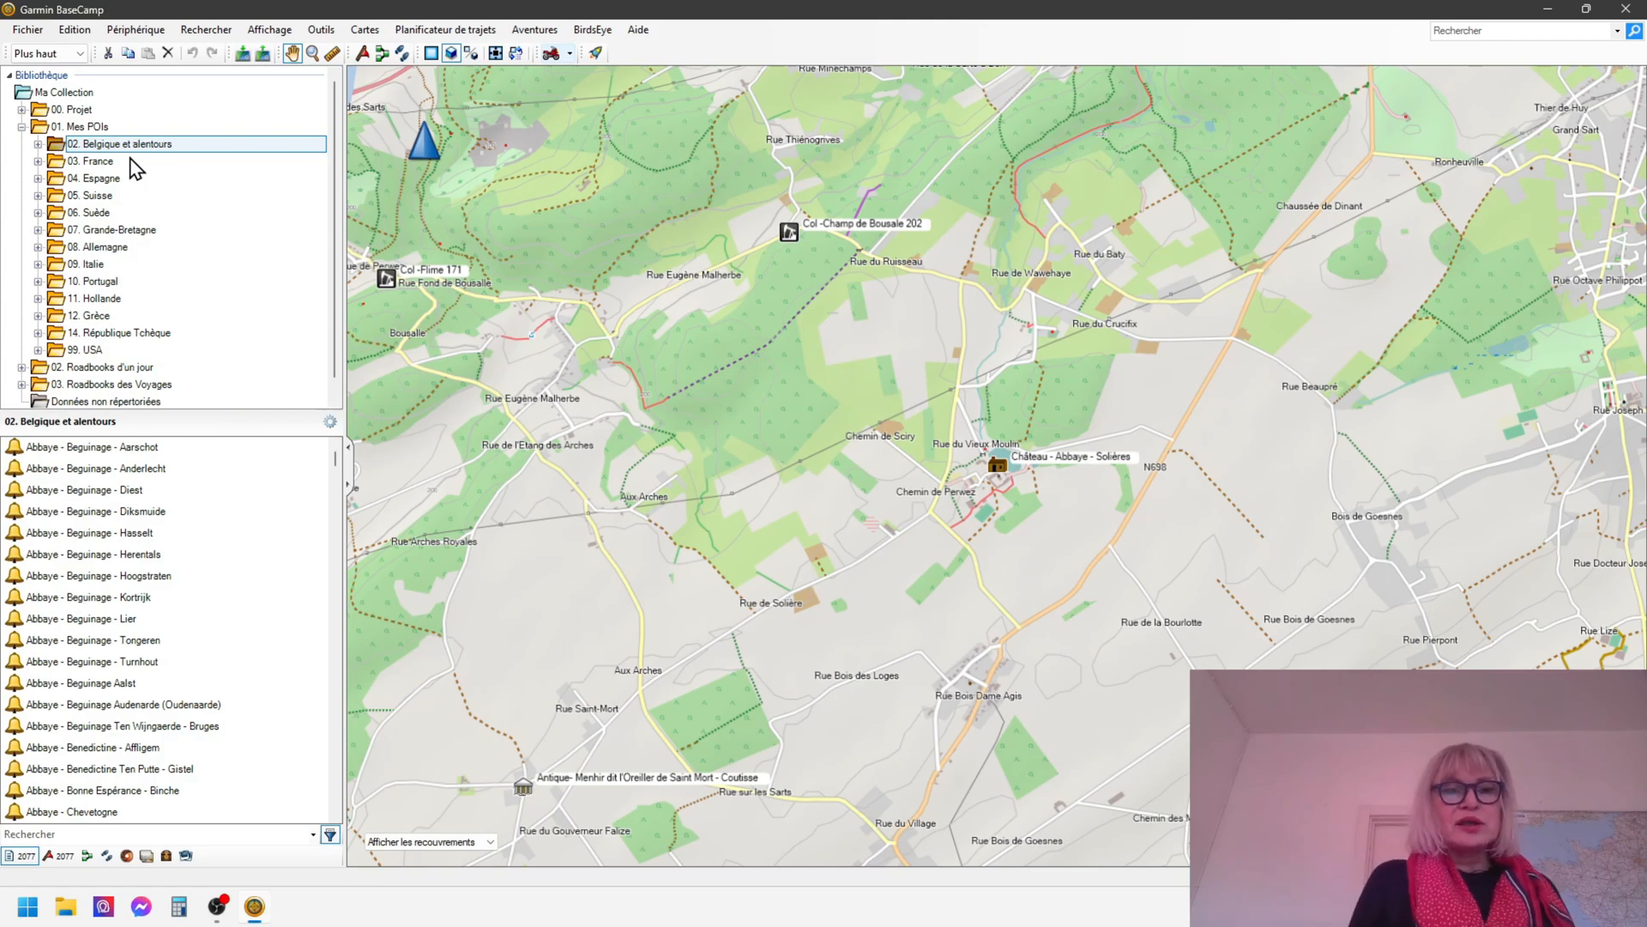
left_click(38, 160)
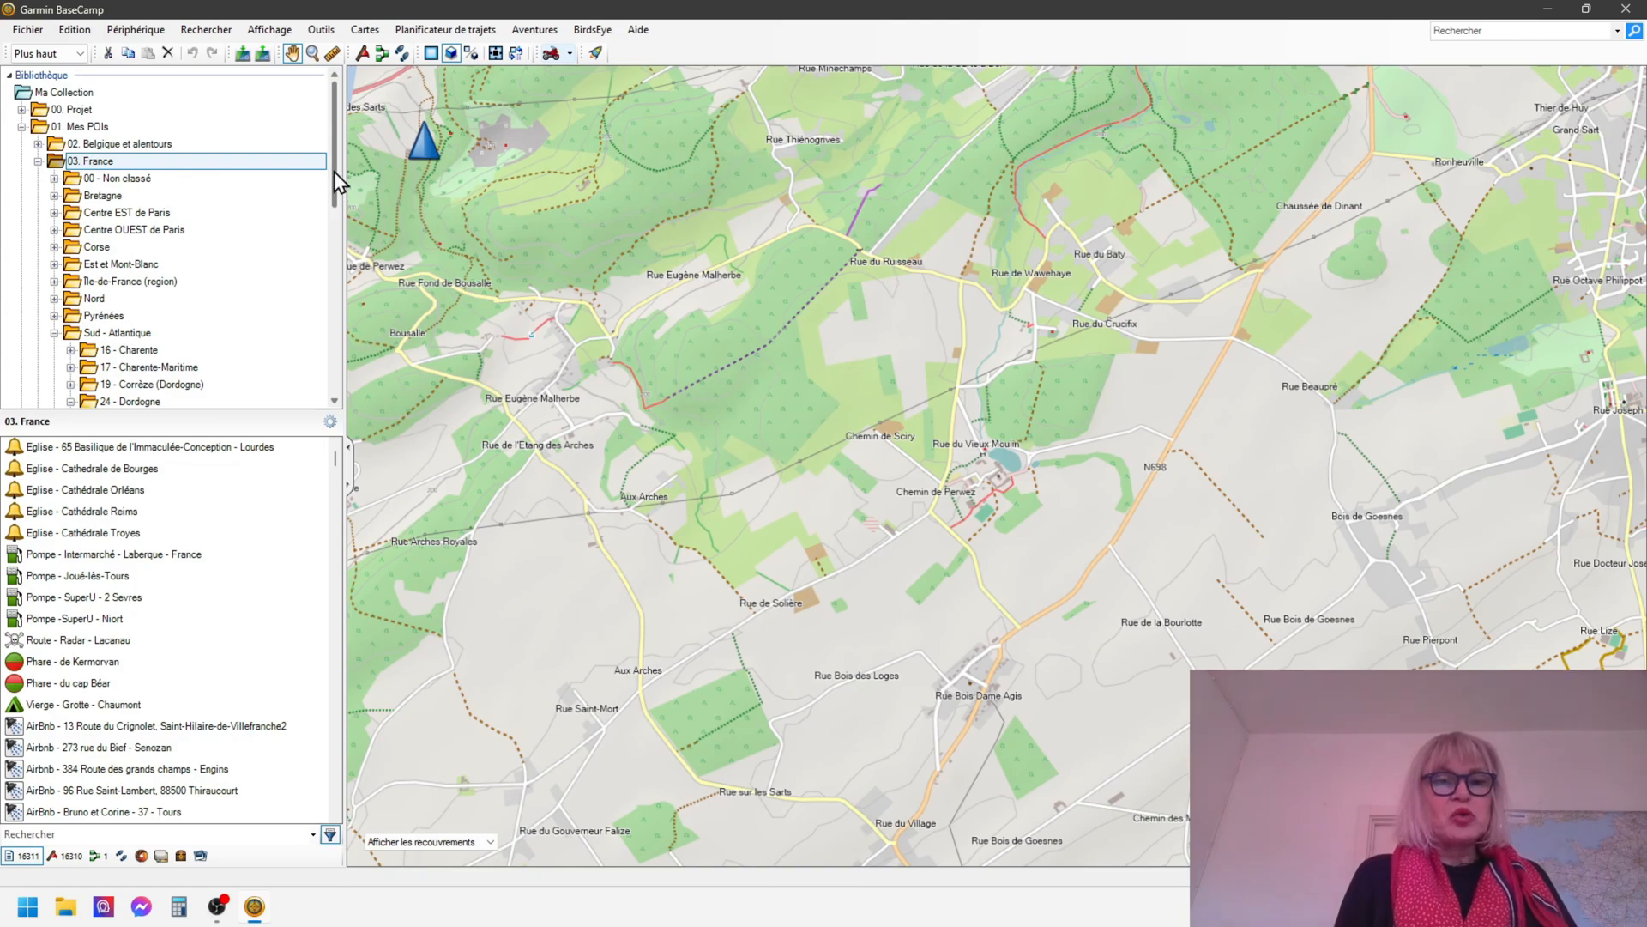
left_click_drag(333, 172, 333, 222)
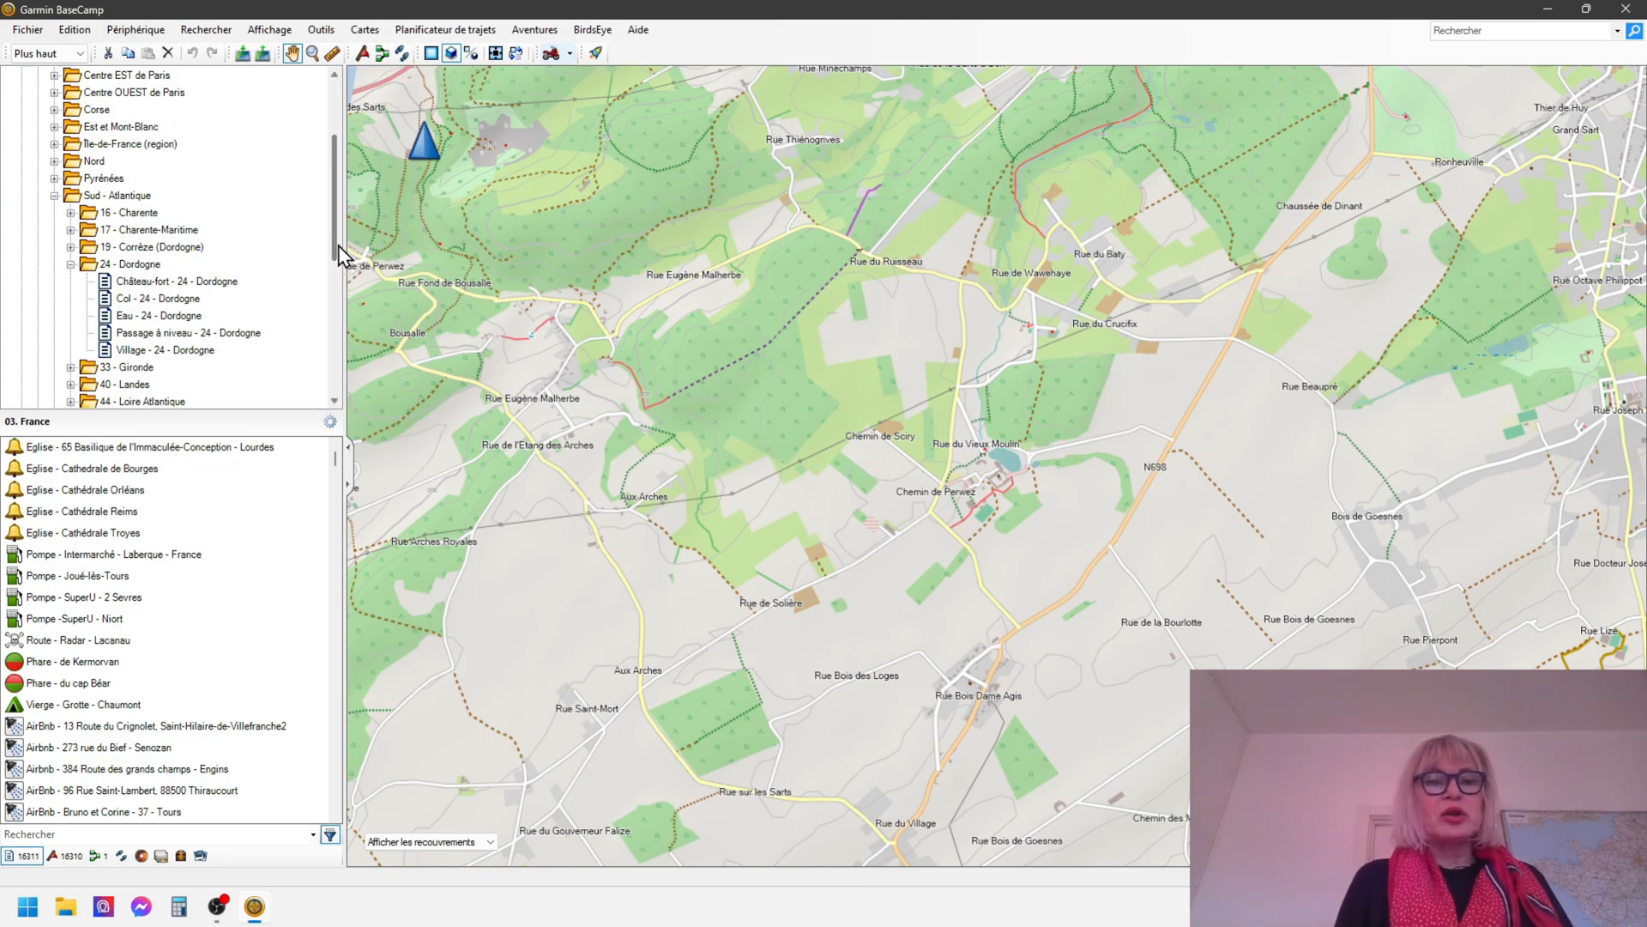
left_click_drag(338, 241, 338, 202)
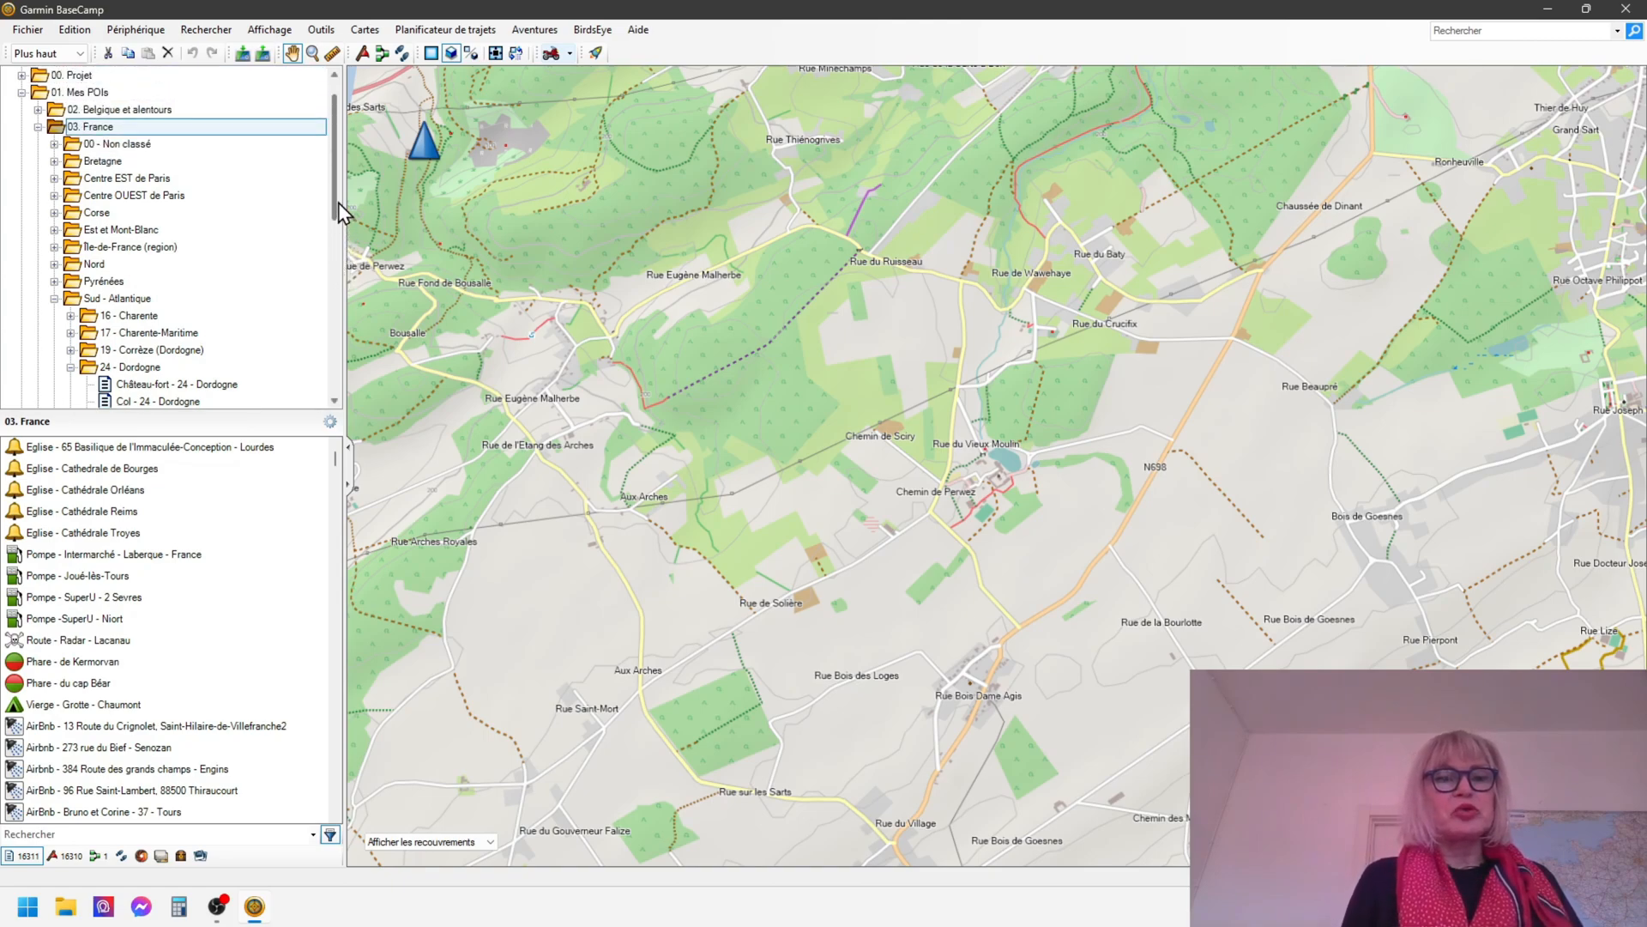
scroll(337, 199, "up", 1)
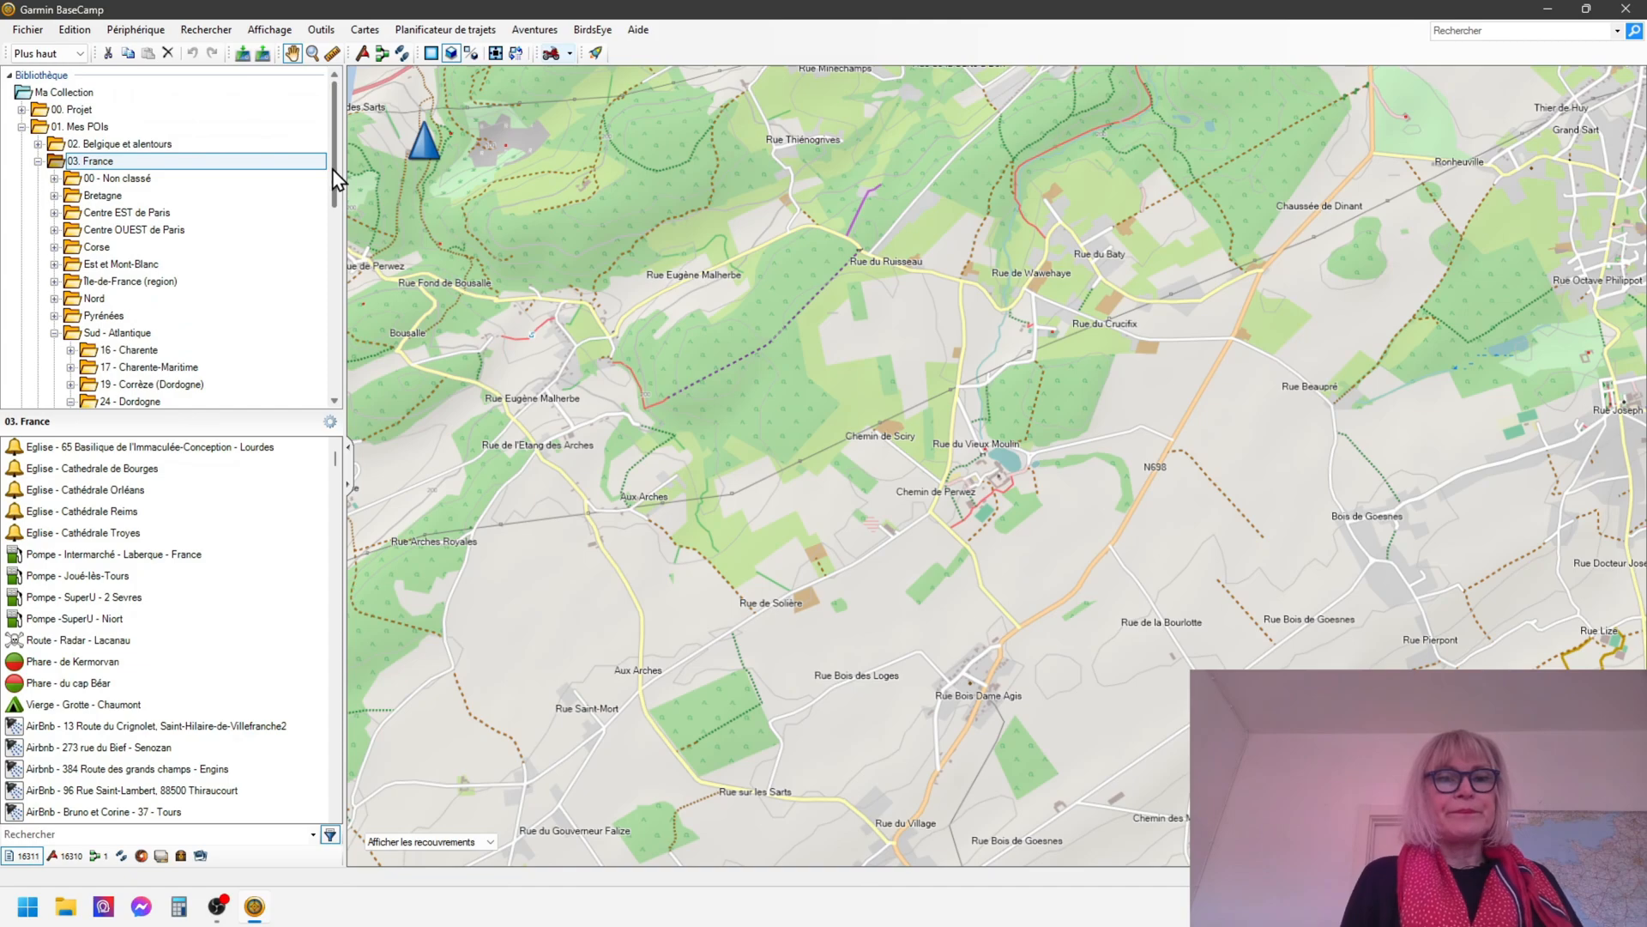
Collapse 03. France, expand 02. Belgique et alentours and display the waypoints of its Château - Belgique list
left_click(38, 161)
left_click(38, 144)
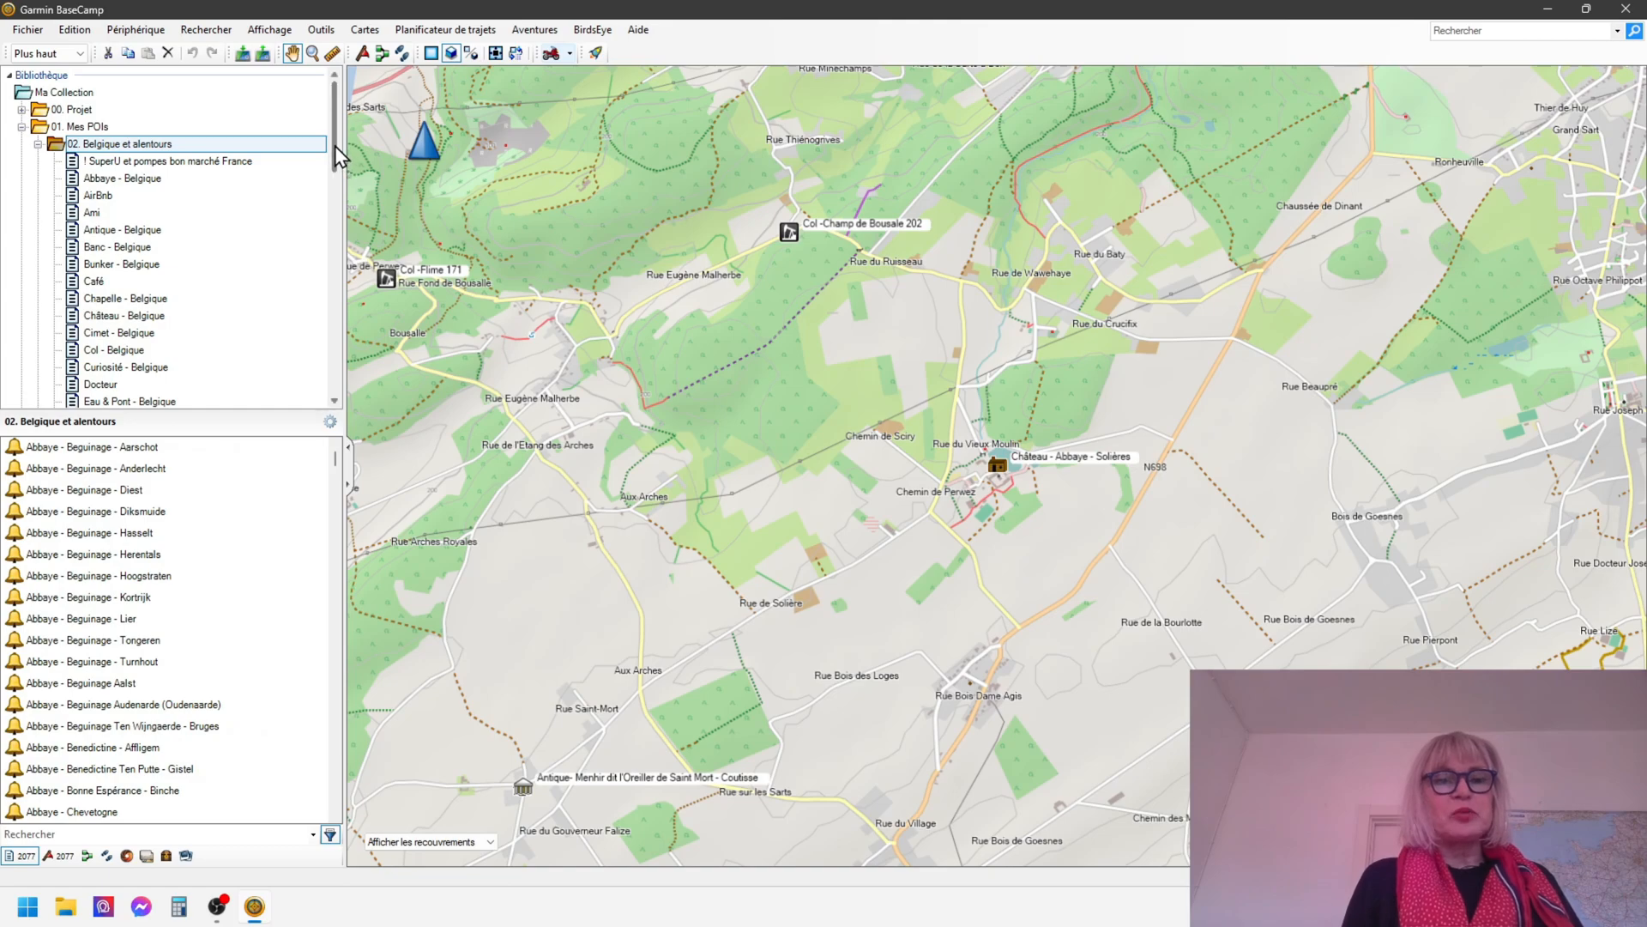
mouse_move(335, 146)
left_mouse_down()
mouse_move(334, 211)
mouse_move(333, 170)
left_mouse_up()
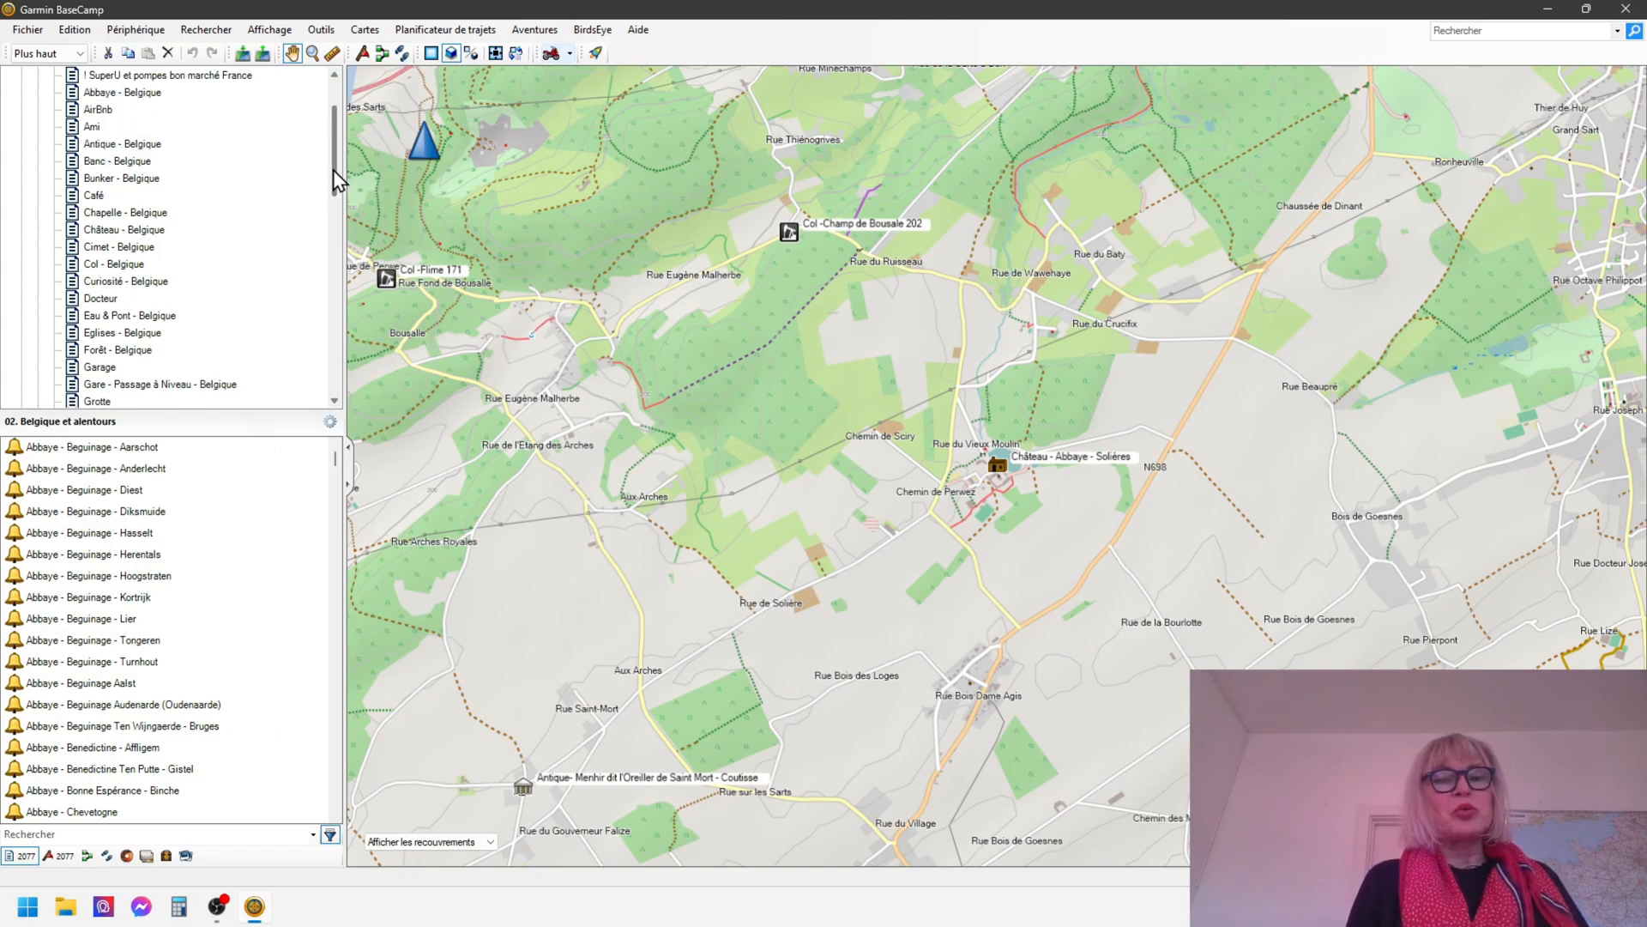
left_click(108, 234)
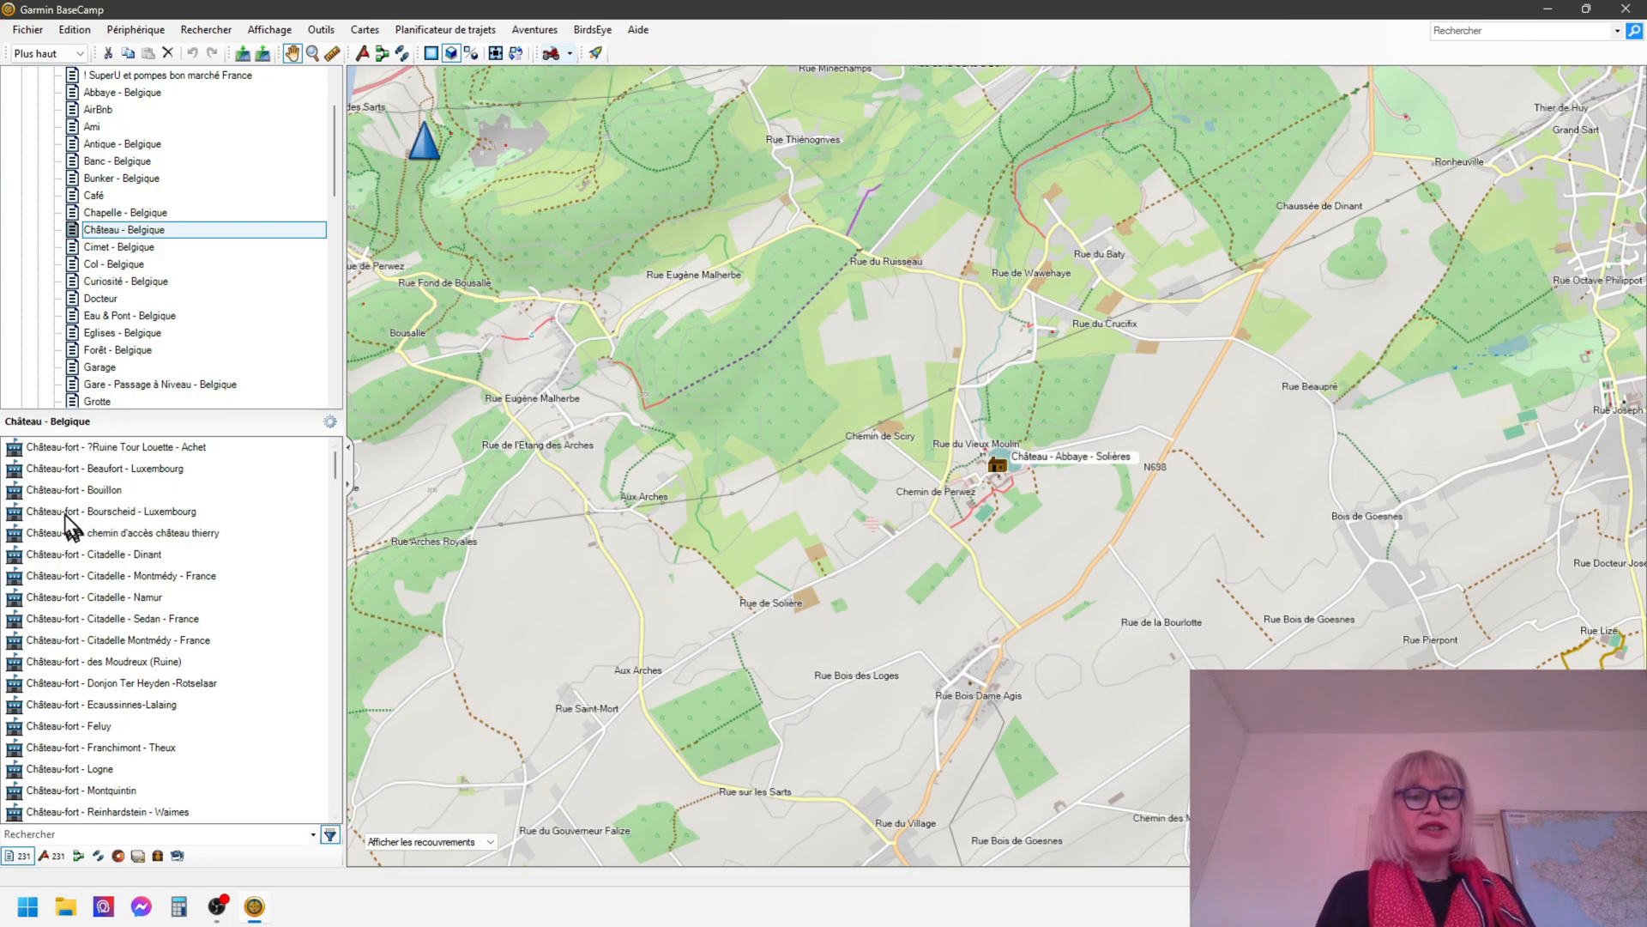
mouse_move(335, 468)
left_mouse_down()
mouse_move(336, 545)
mouse_move(326, 463)
left_mouse_up()
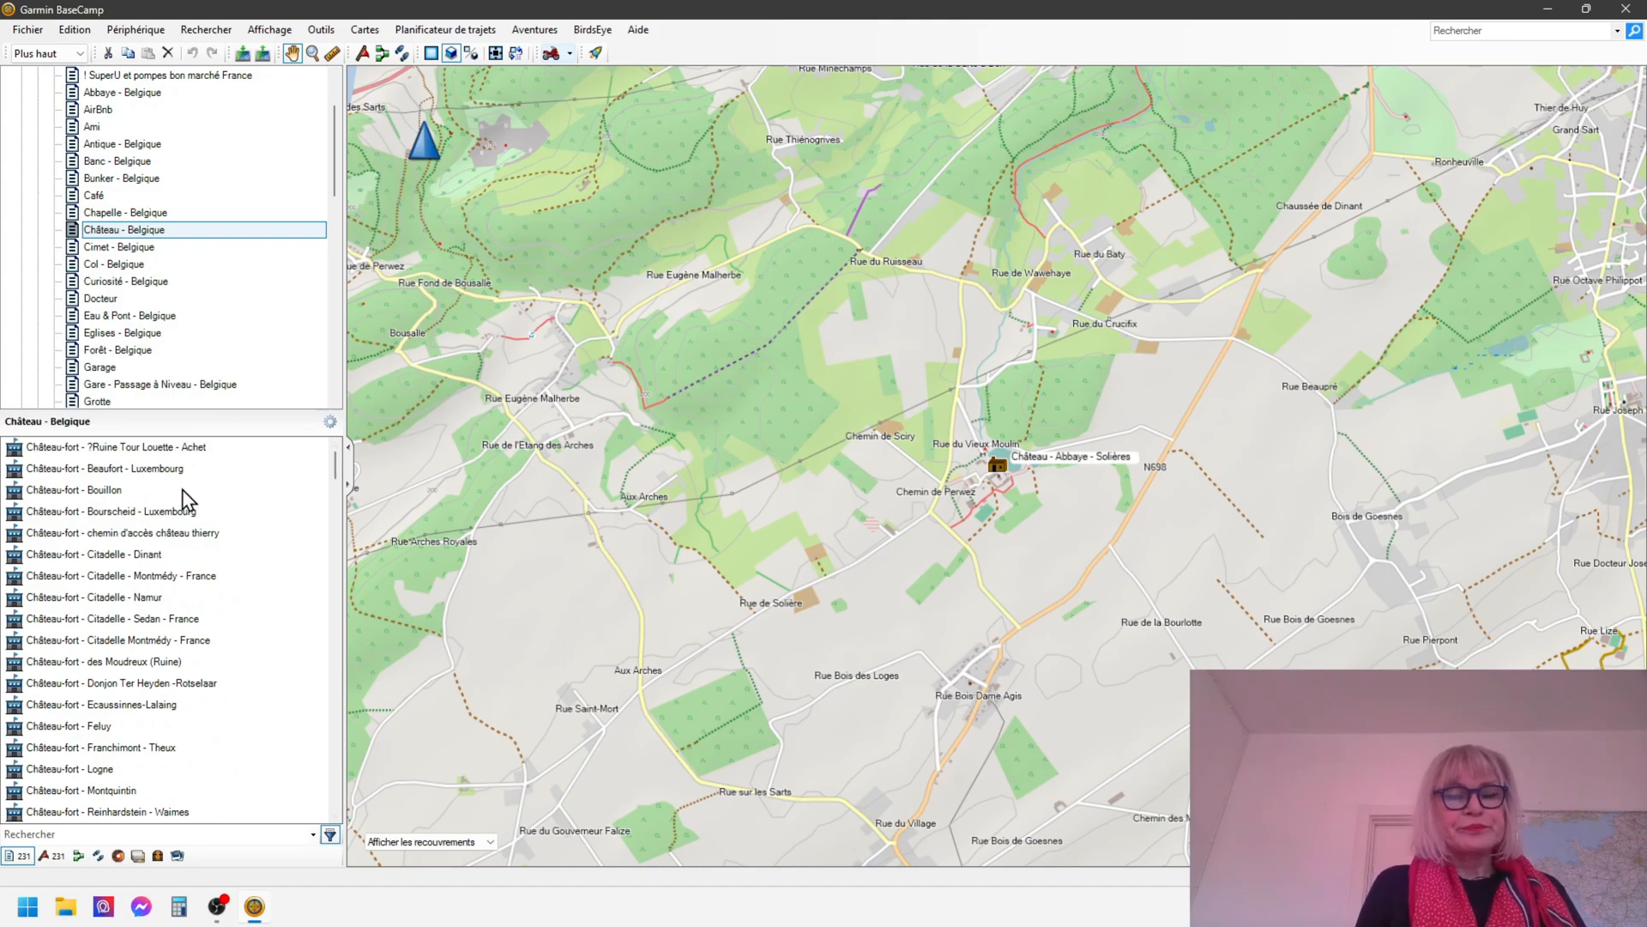
Inspect the name and position in the properties of the waypoint Château-fort - Beaufort - Luxembourg and close them
left_click(136, 472)
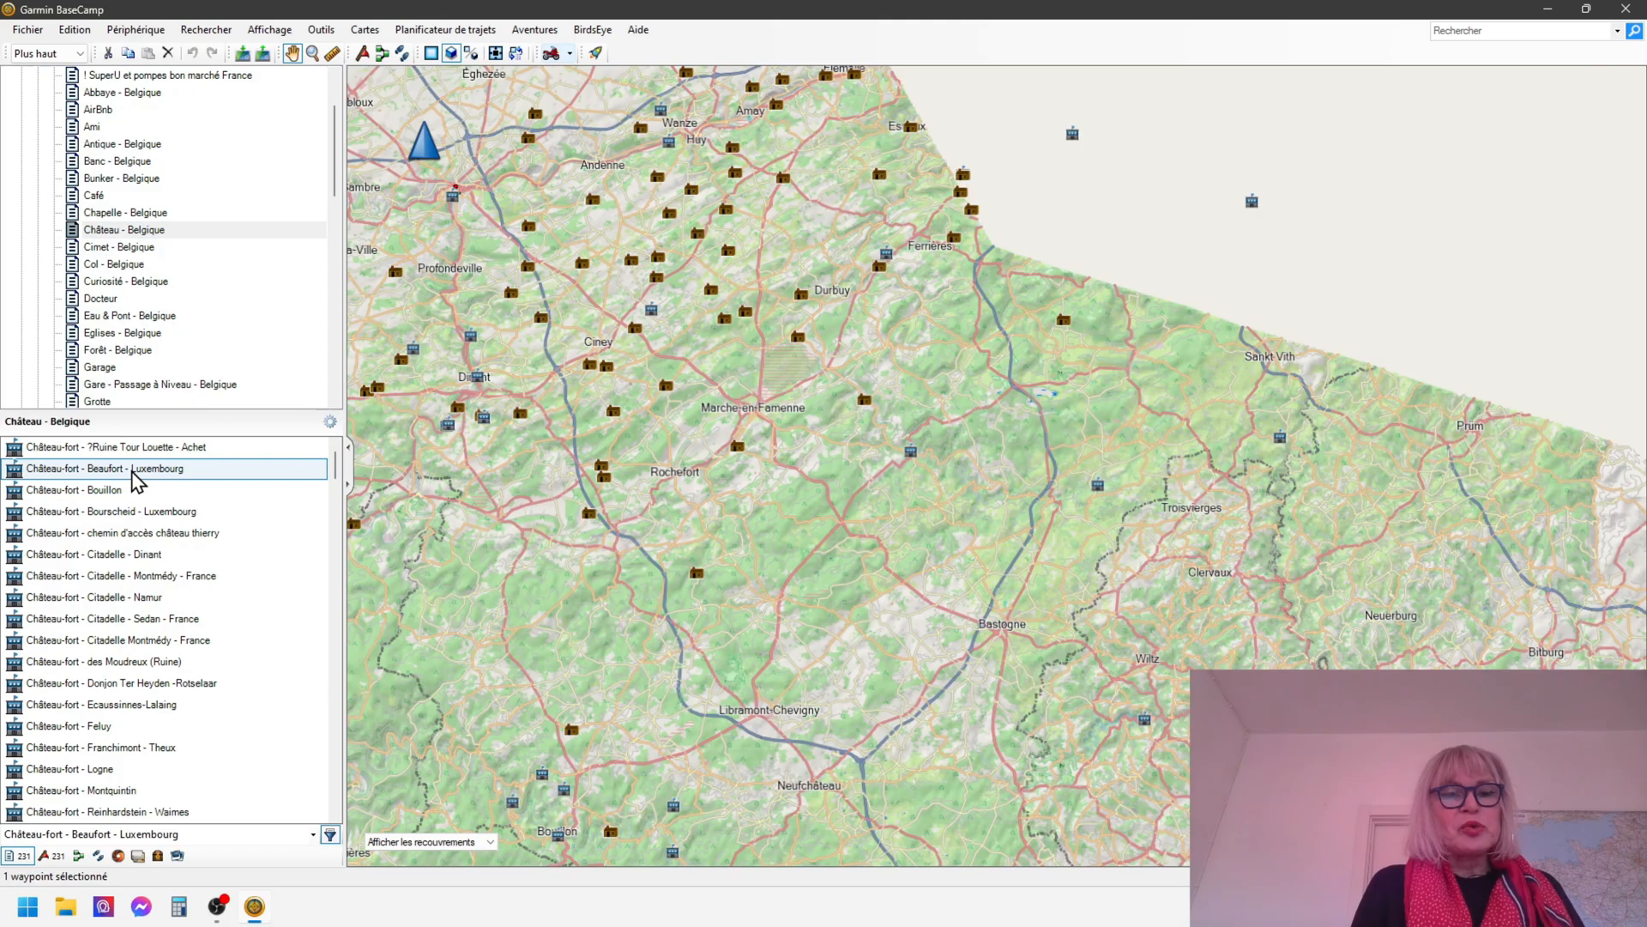
double_click(135, 471)
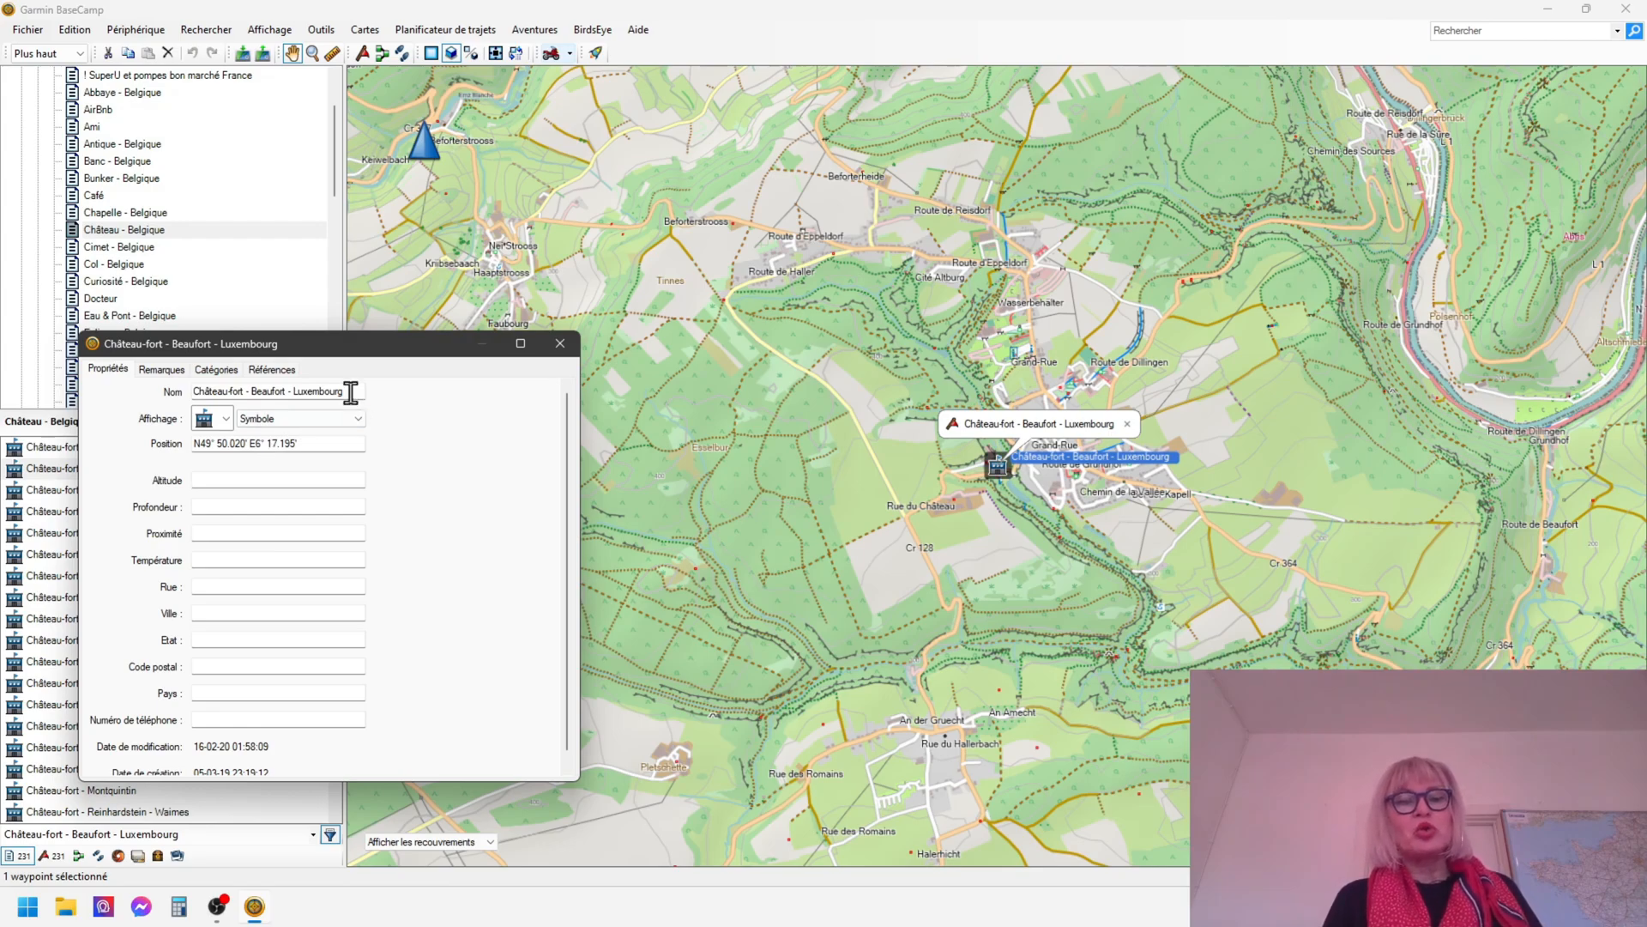
left_click_drag(349, 393, 194, 392)
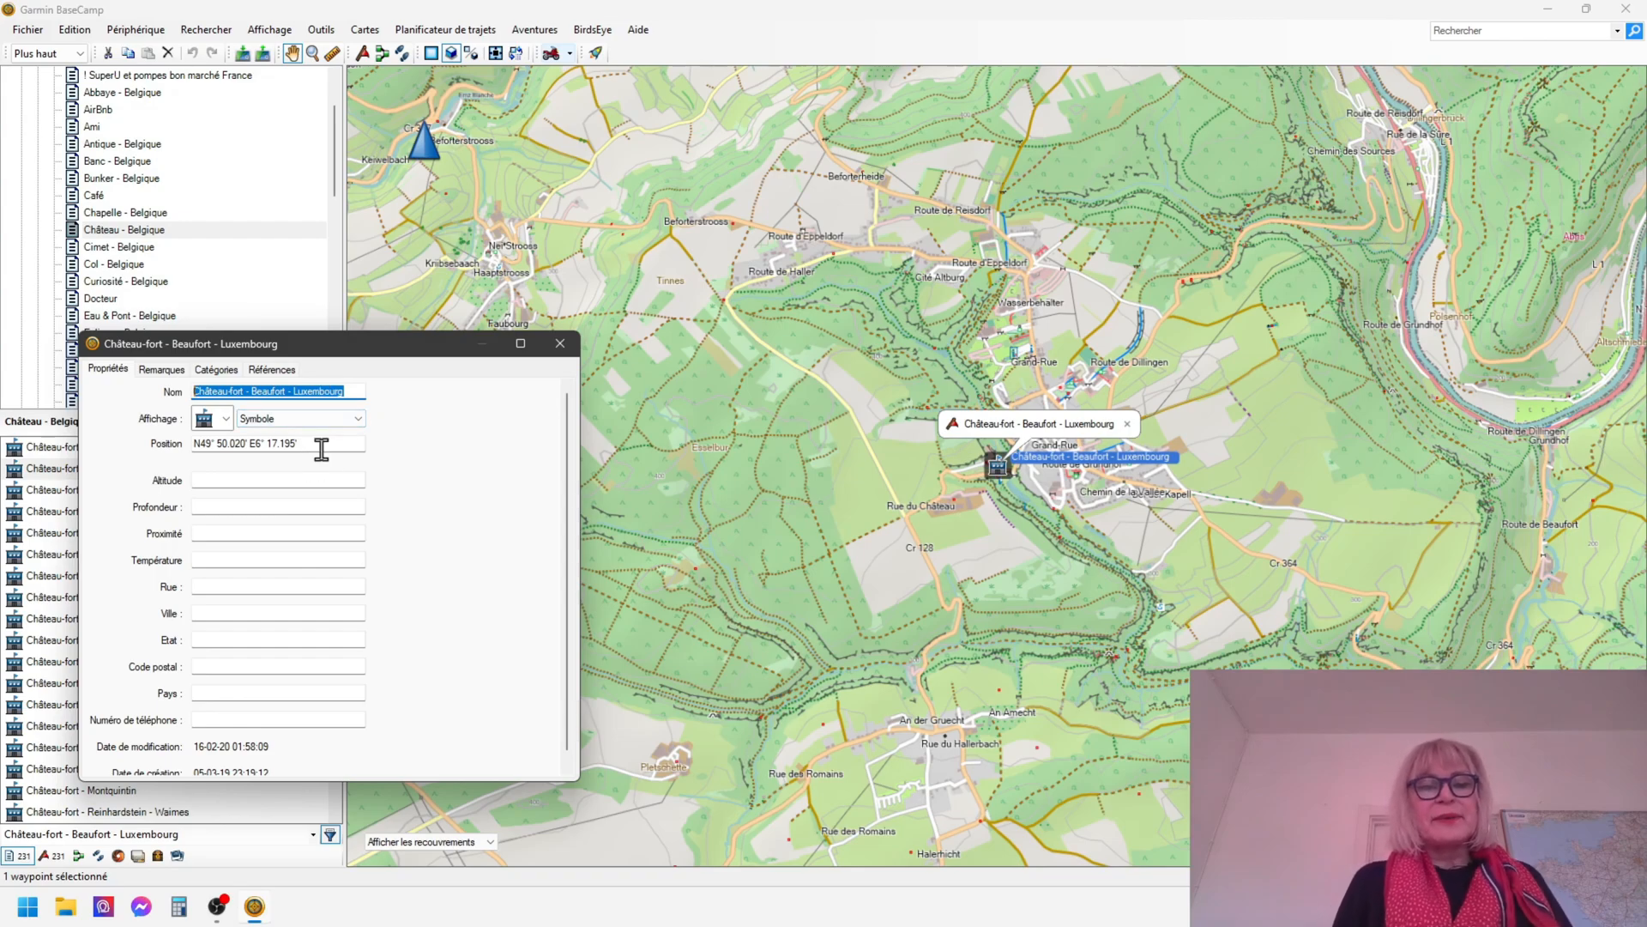
left_click_drag(321, 446, 203, 471)
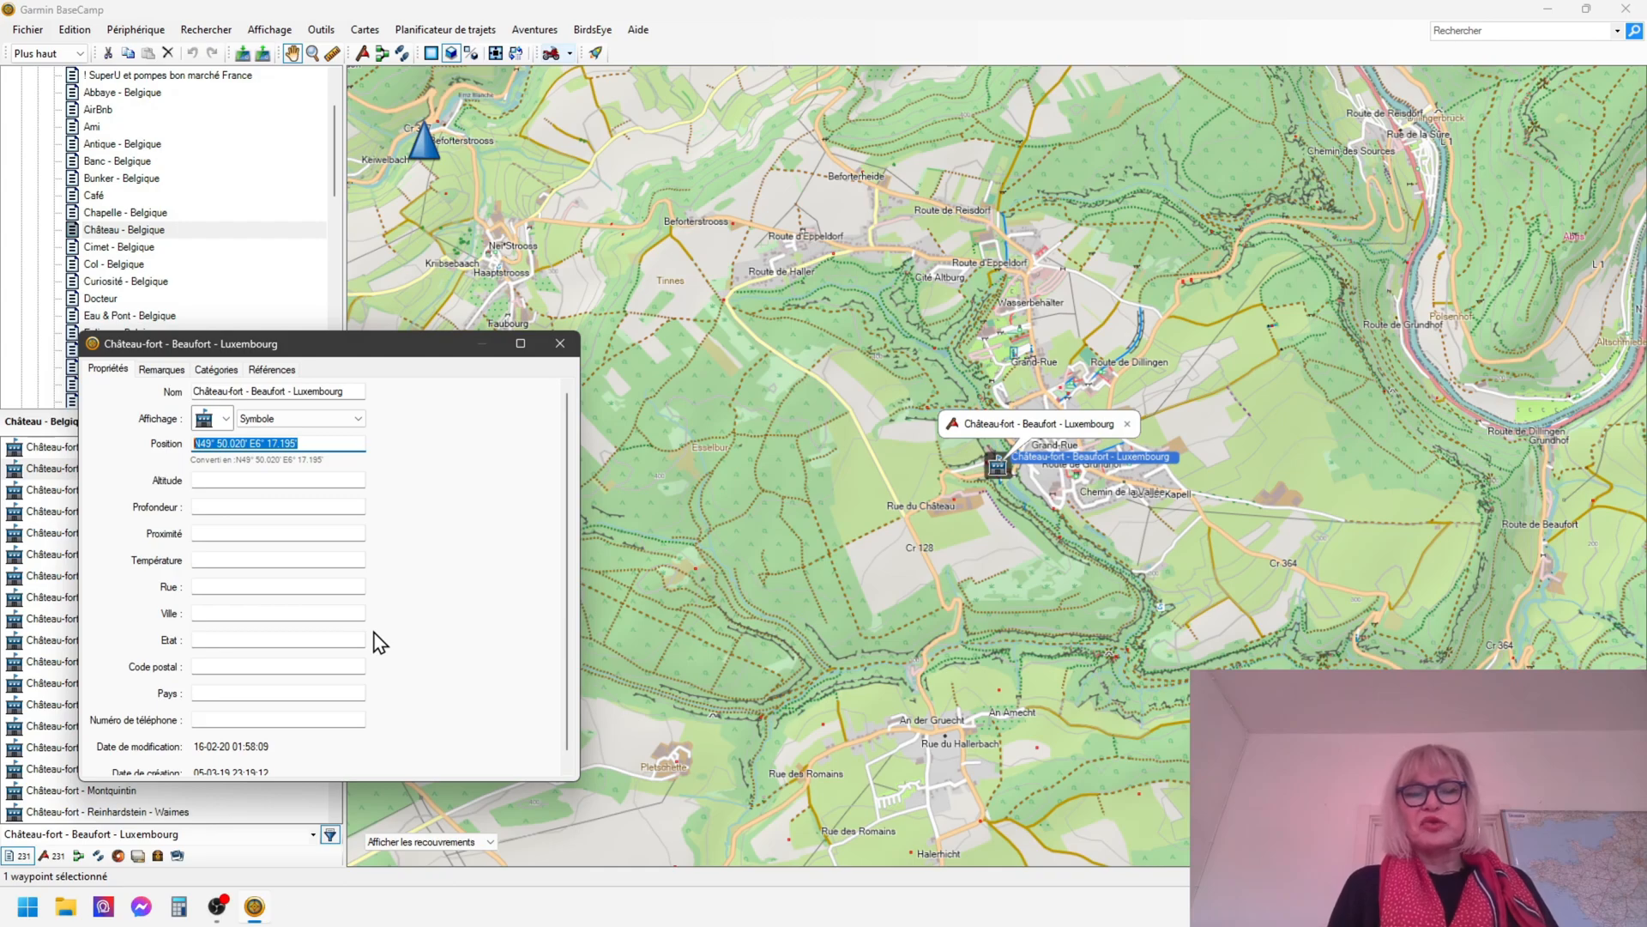
left_click(560, 345)
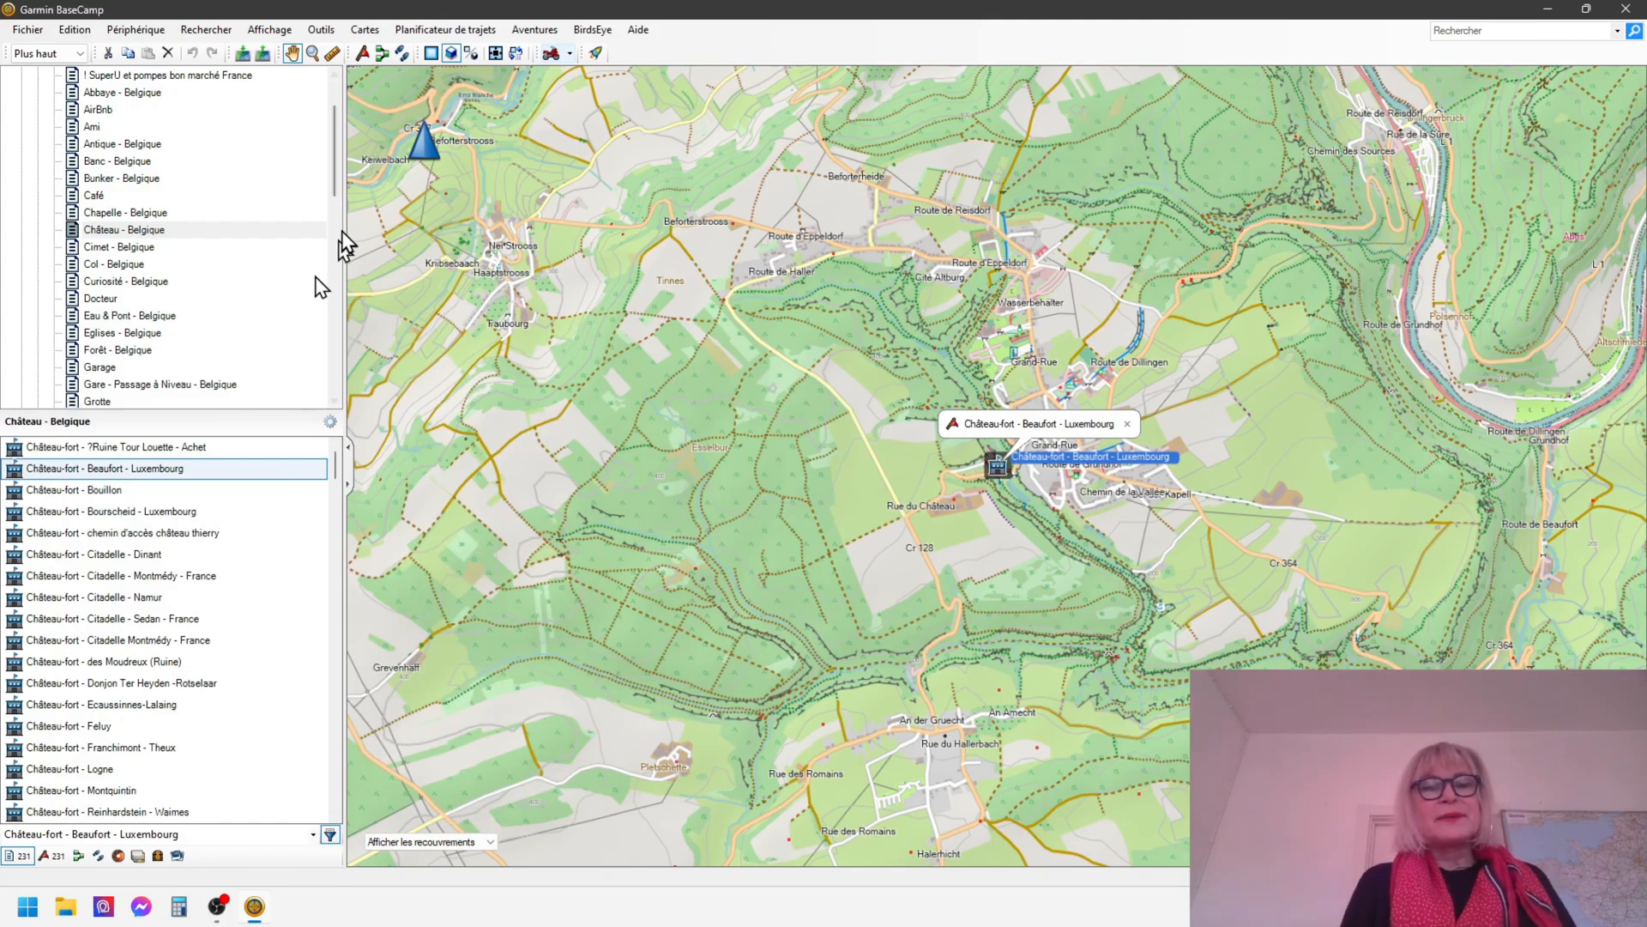
Display all the waypoints of the 02. Belgique et alentours folder and look through them
left_click_drag(337, 184, 337, 172)
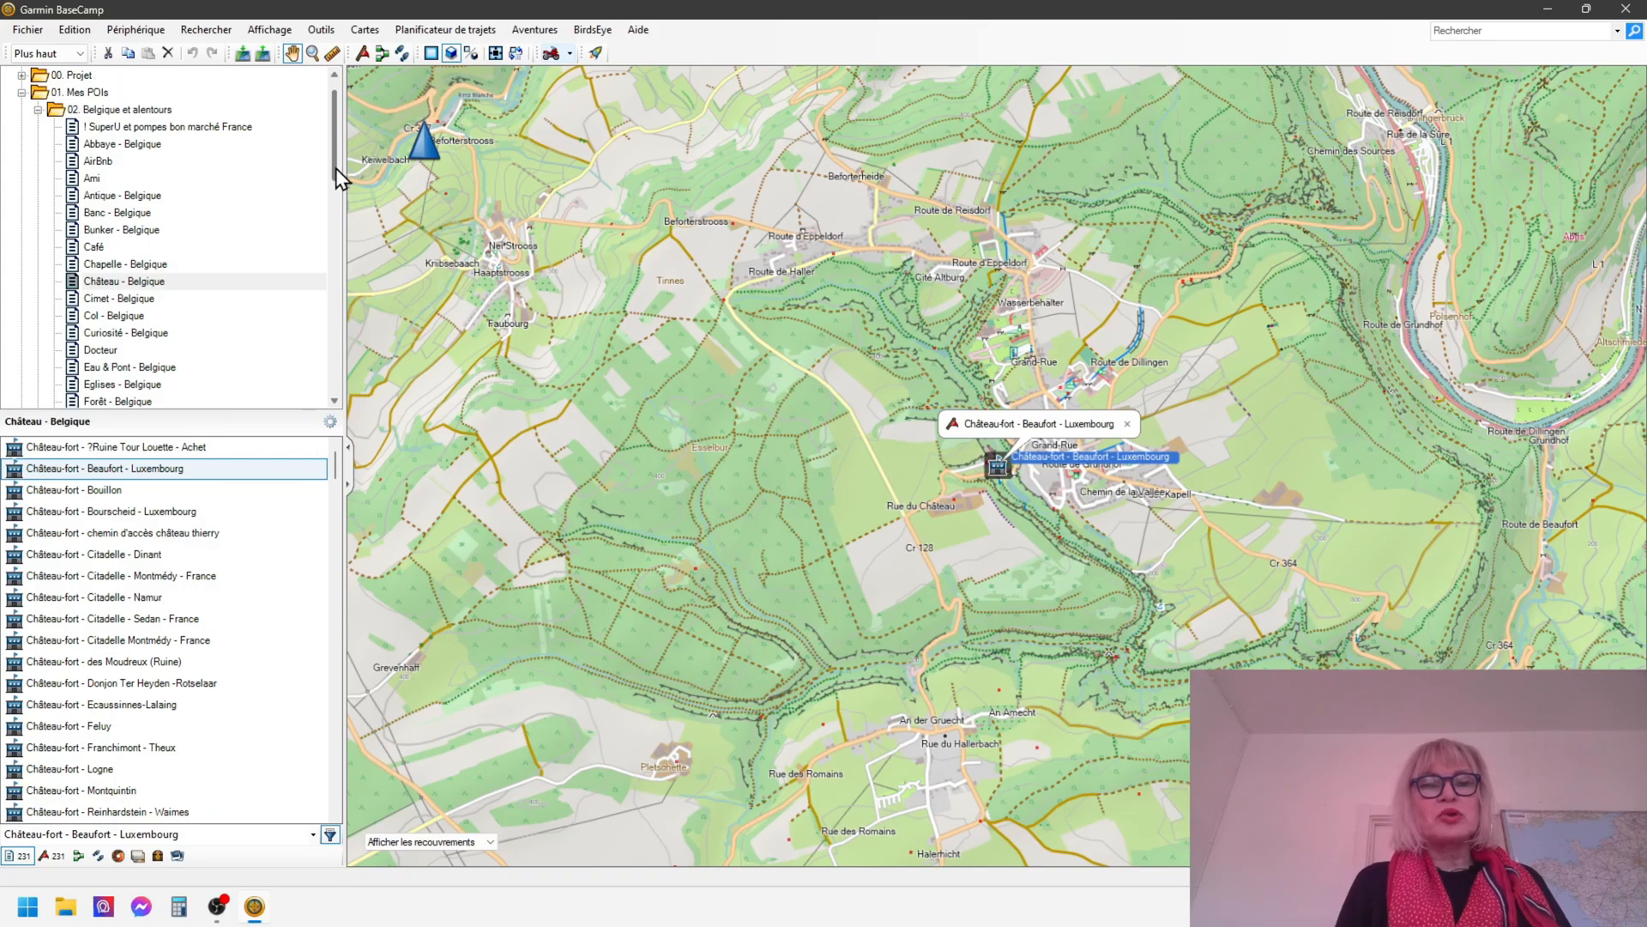
left_click(127, 111)
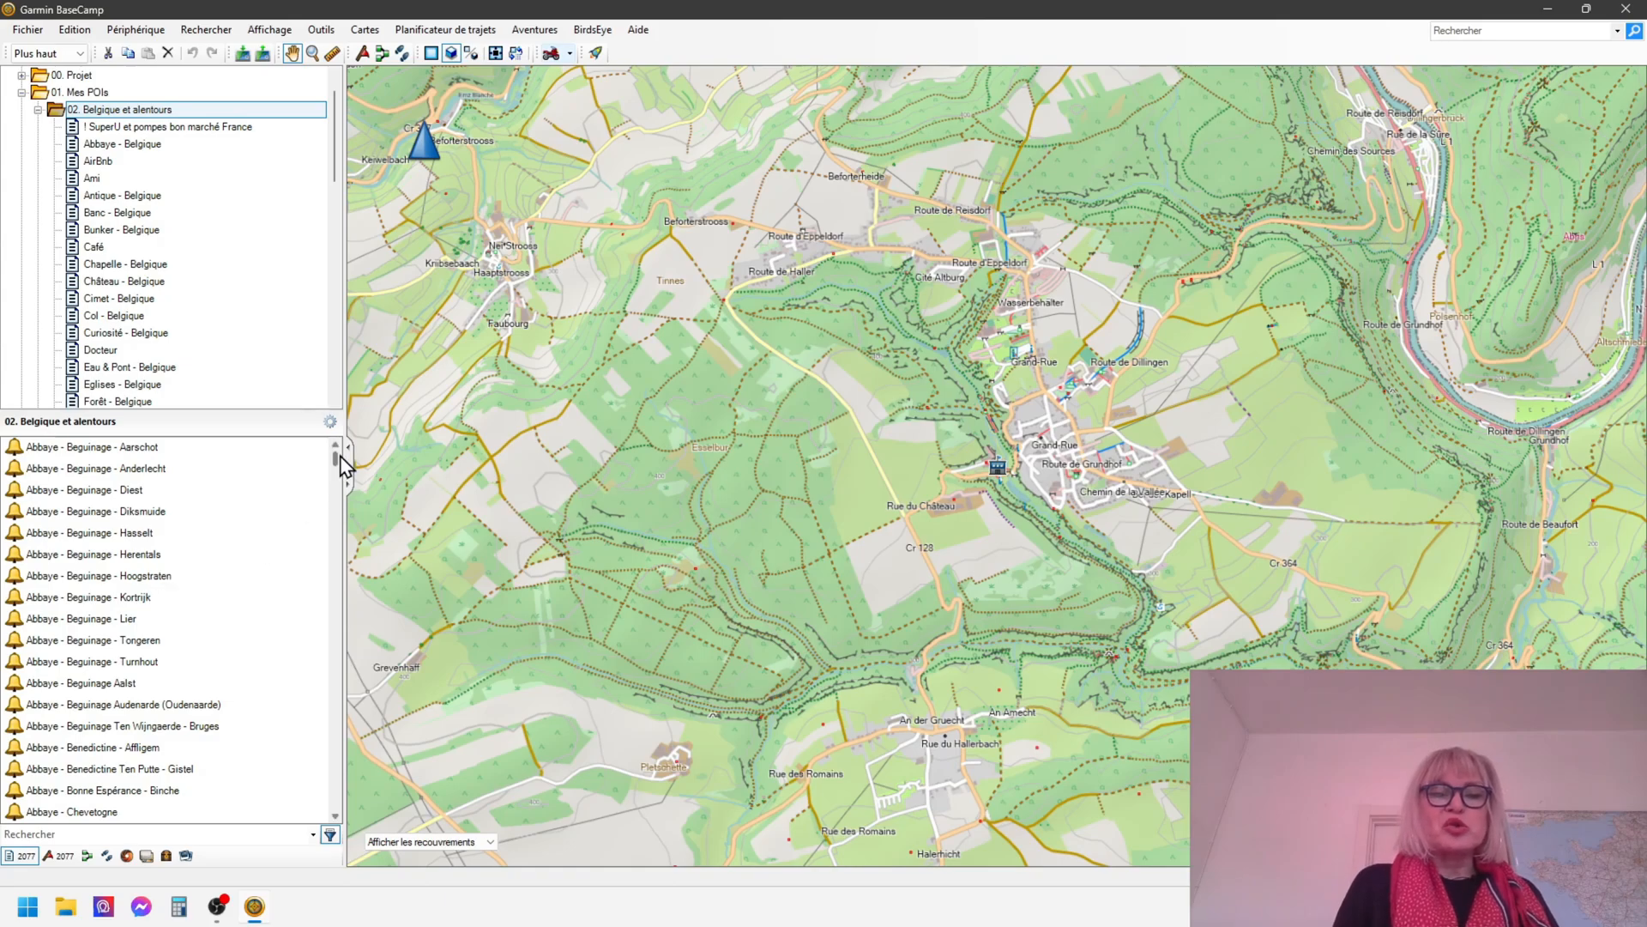
left_click_drag(344, 465, 337, 568)
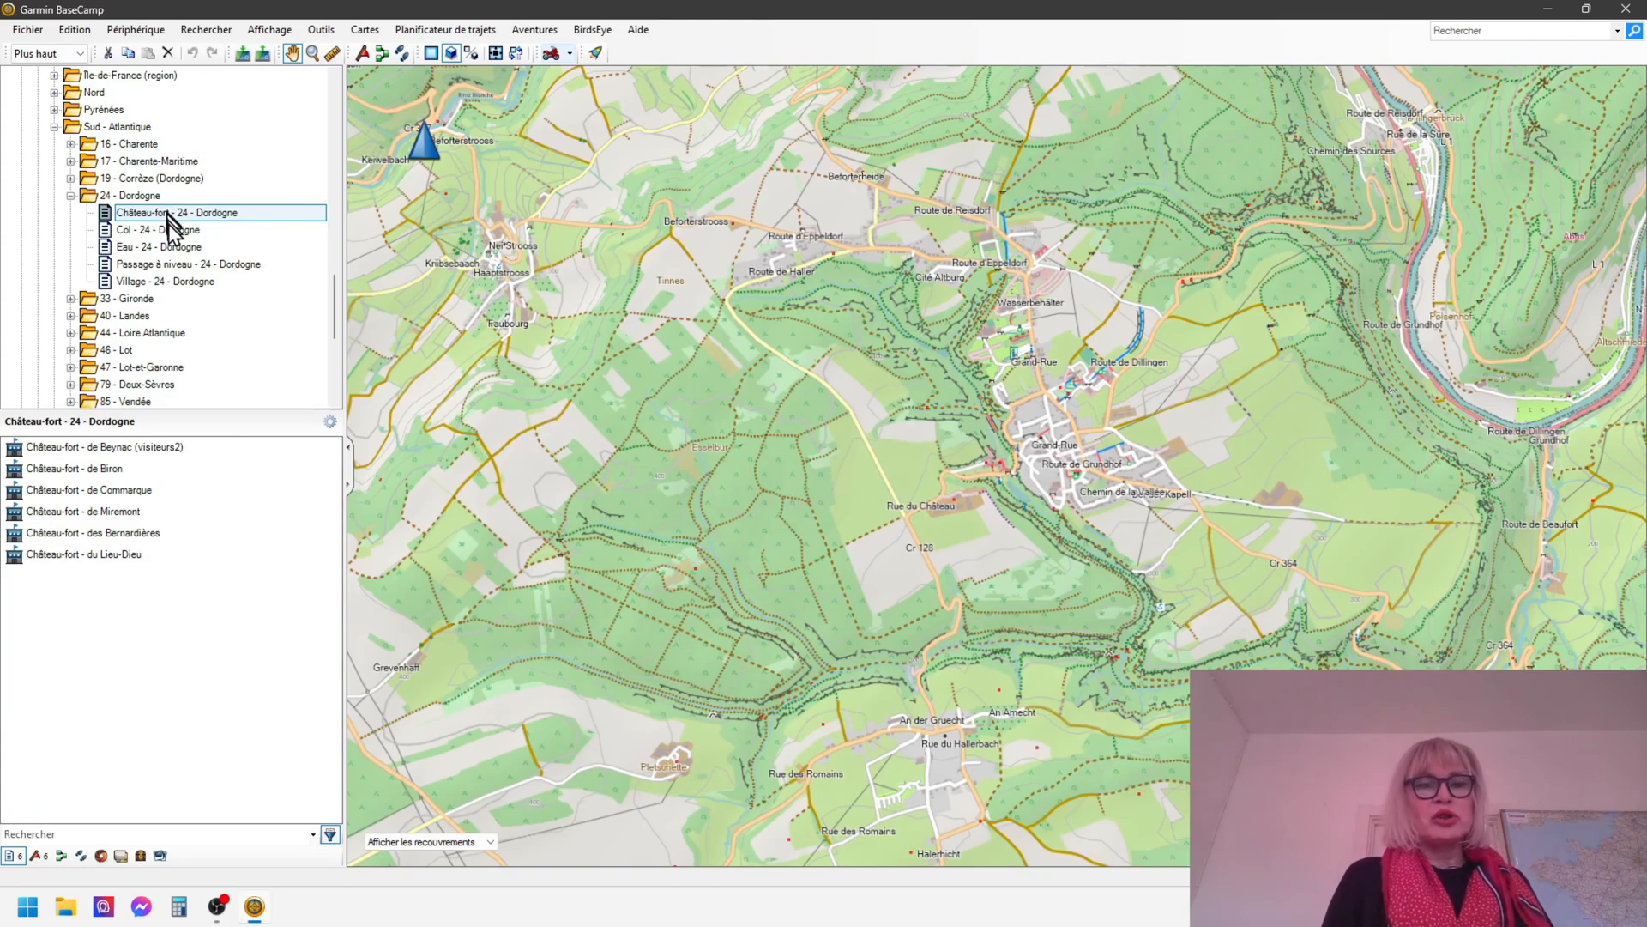
Centre the map on the waypoint Château-fort - de Biron, view its properties, and close them along with its map label
left_click(105, 469)
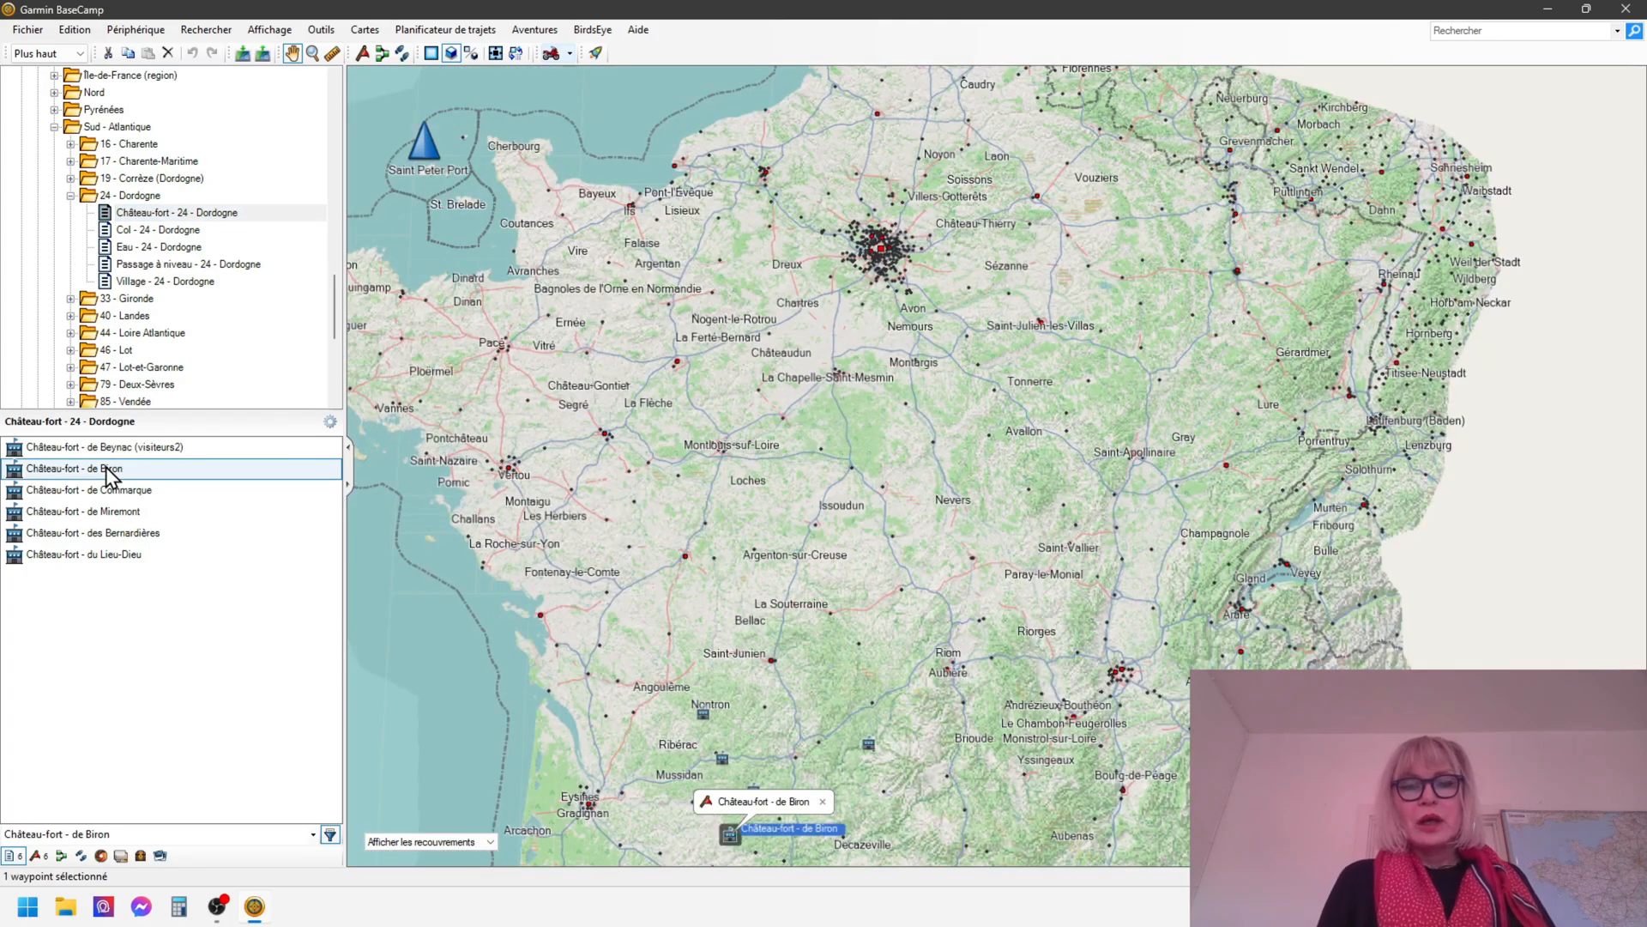
left_click(106, 467)
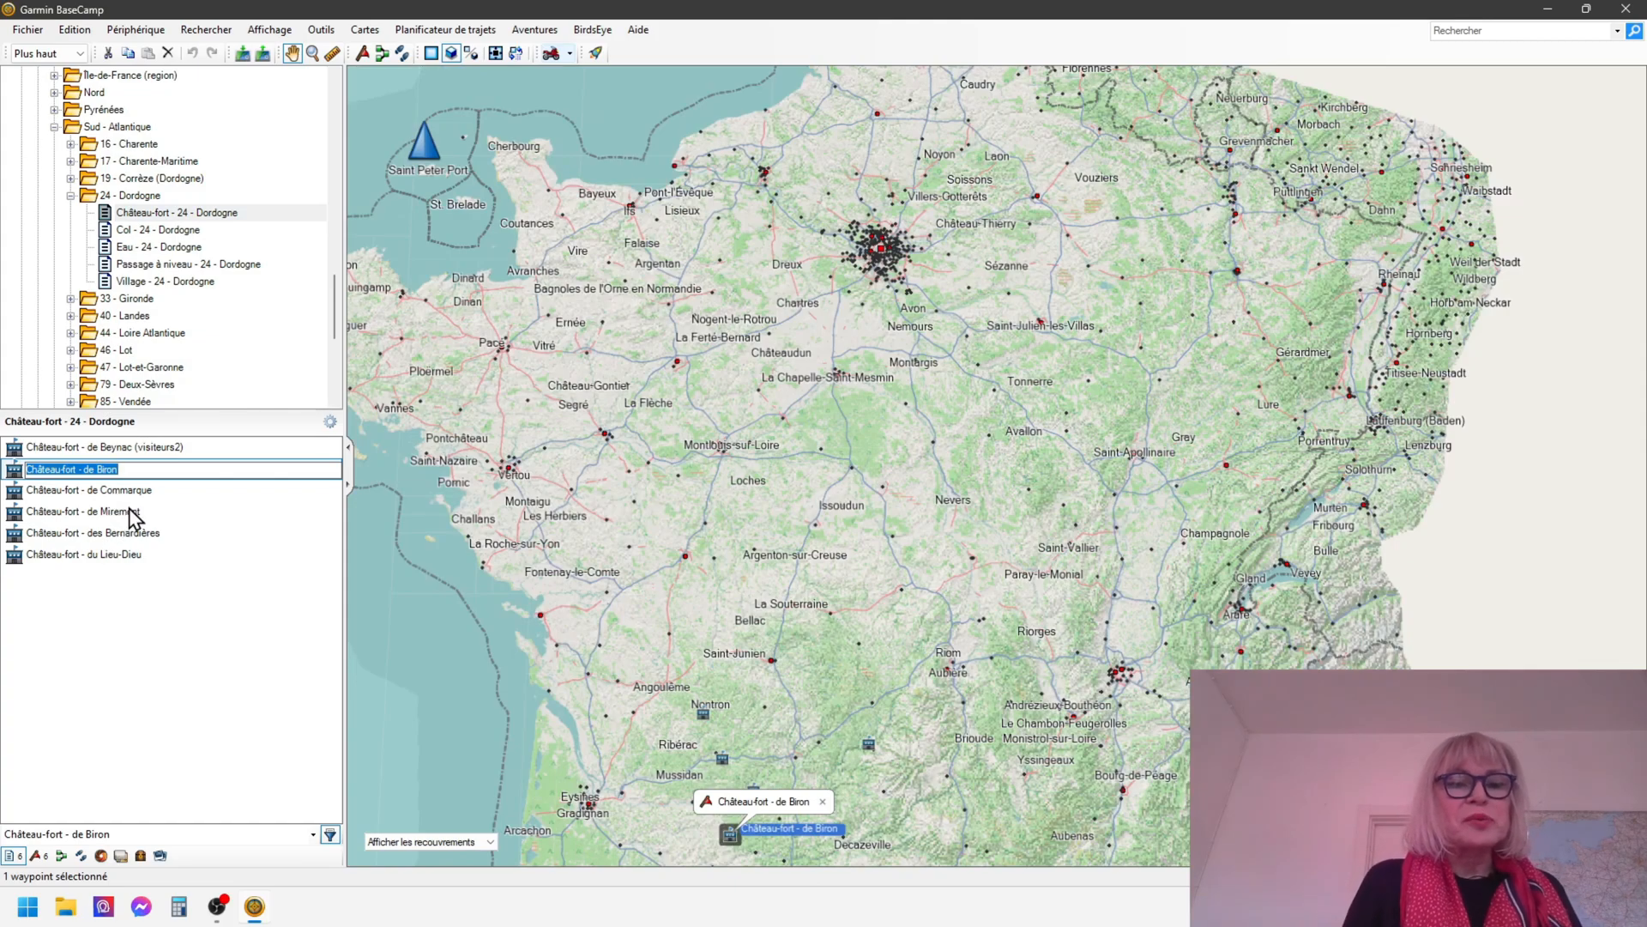
mouse_move(392, 118)
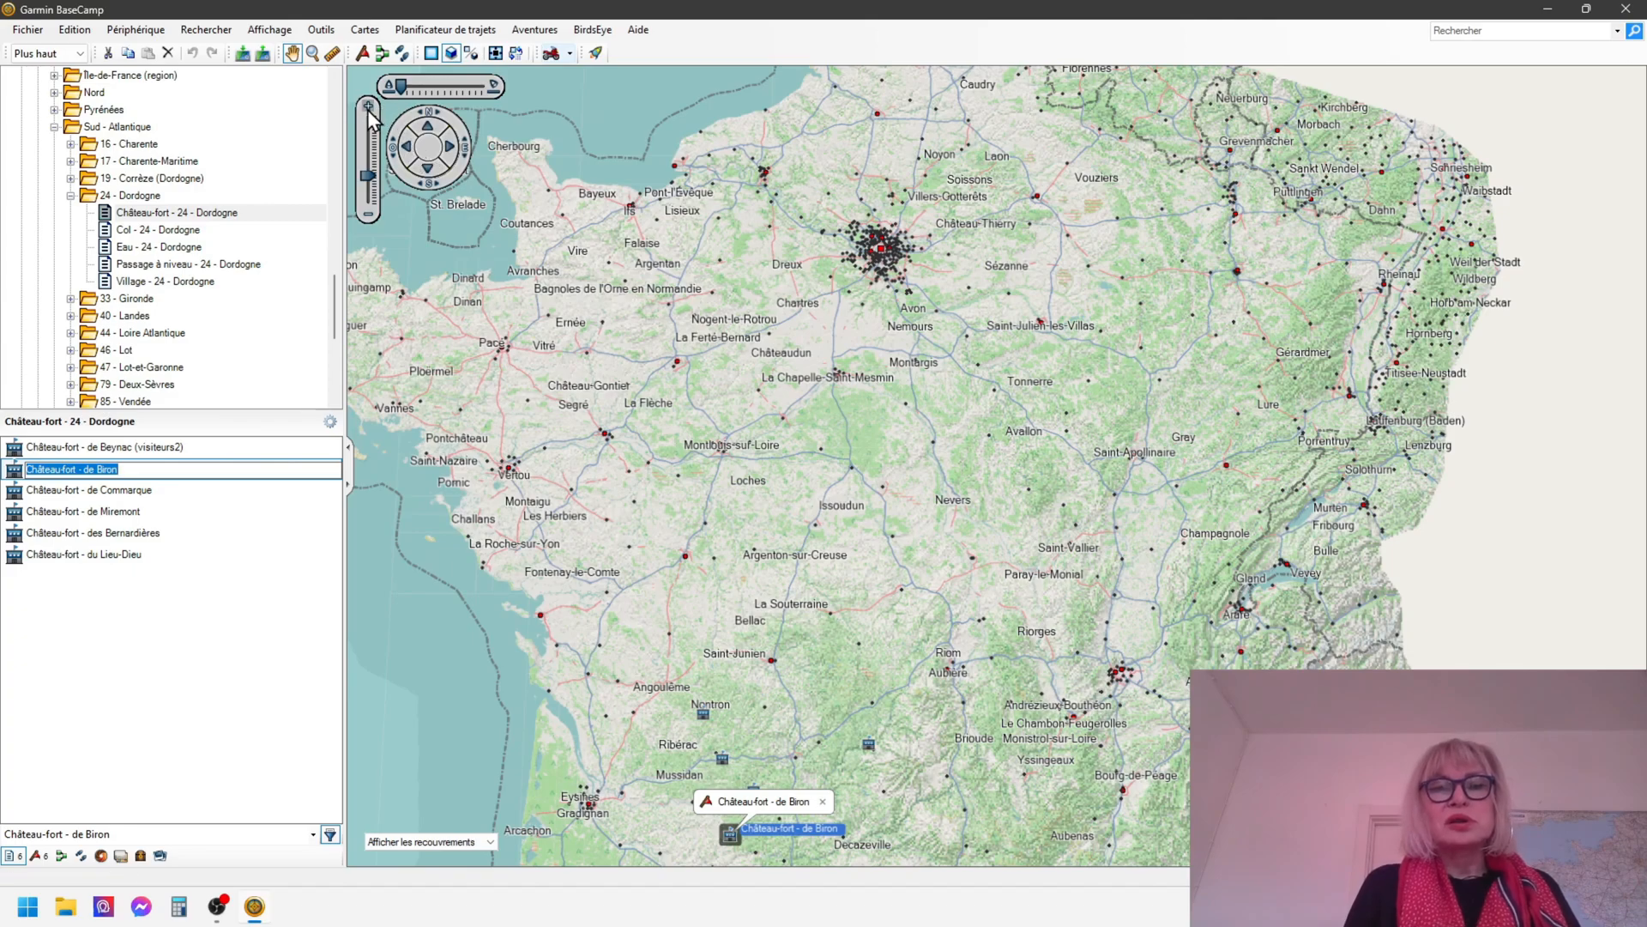
left_click(118, 469)
left_click(114, 492)
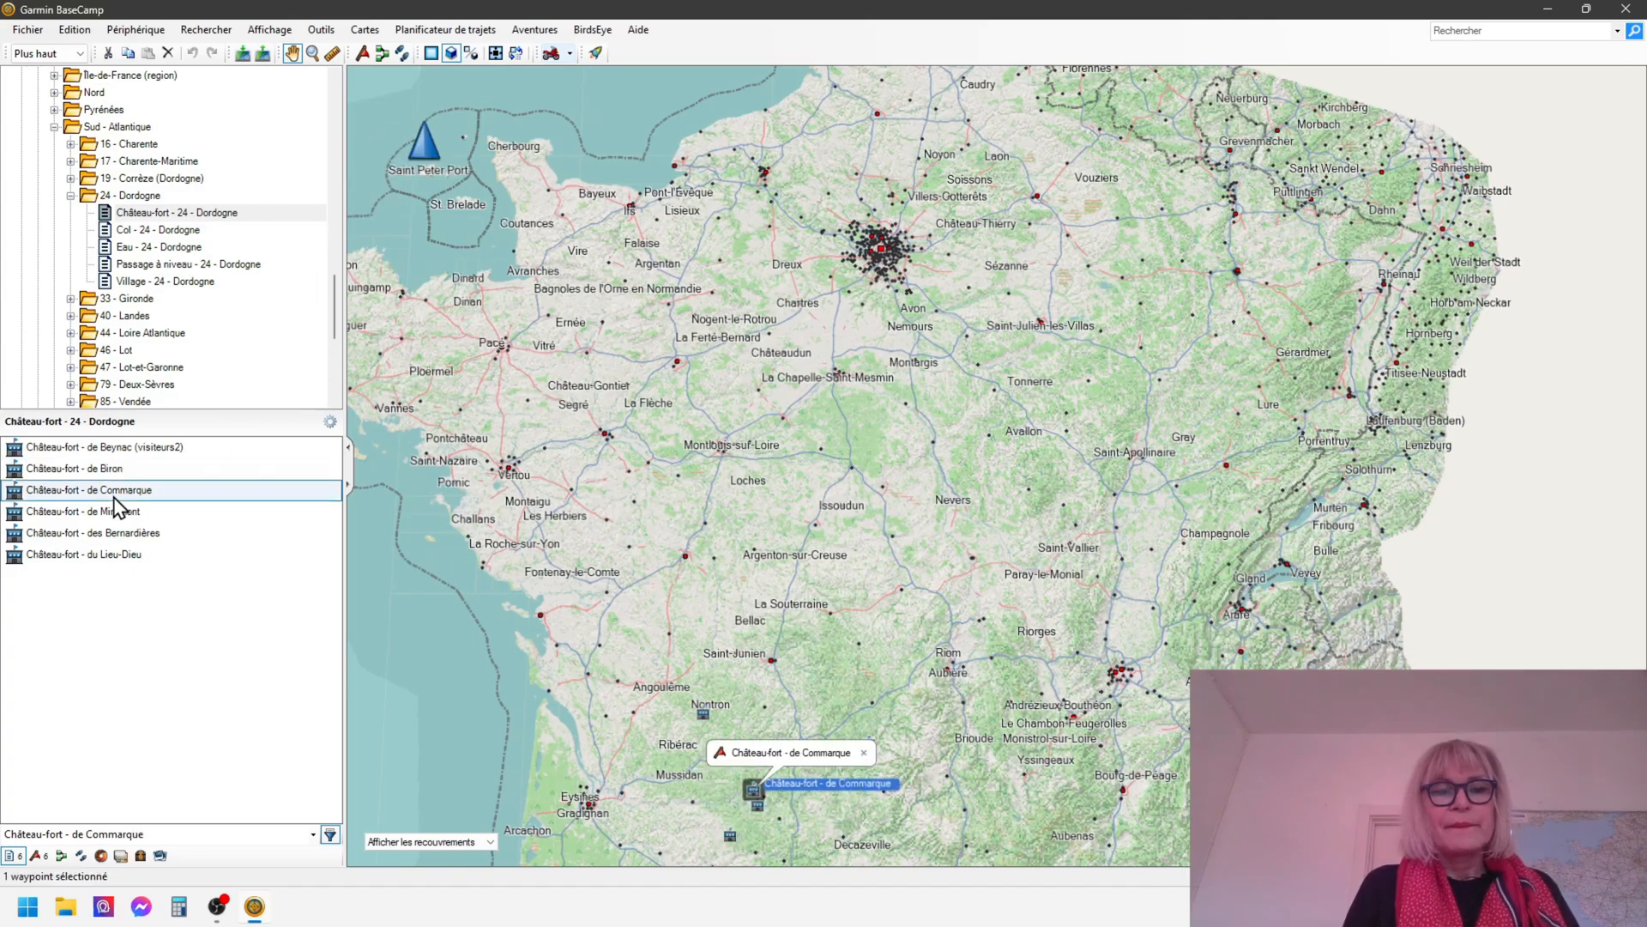
double_click(107, 470)
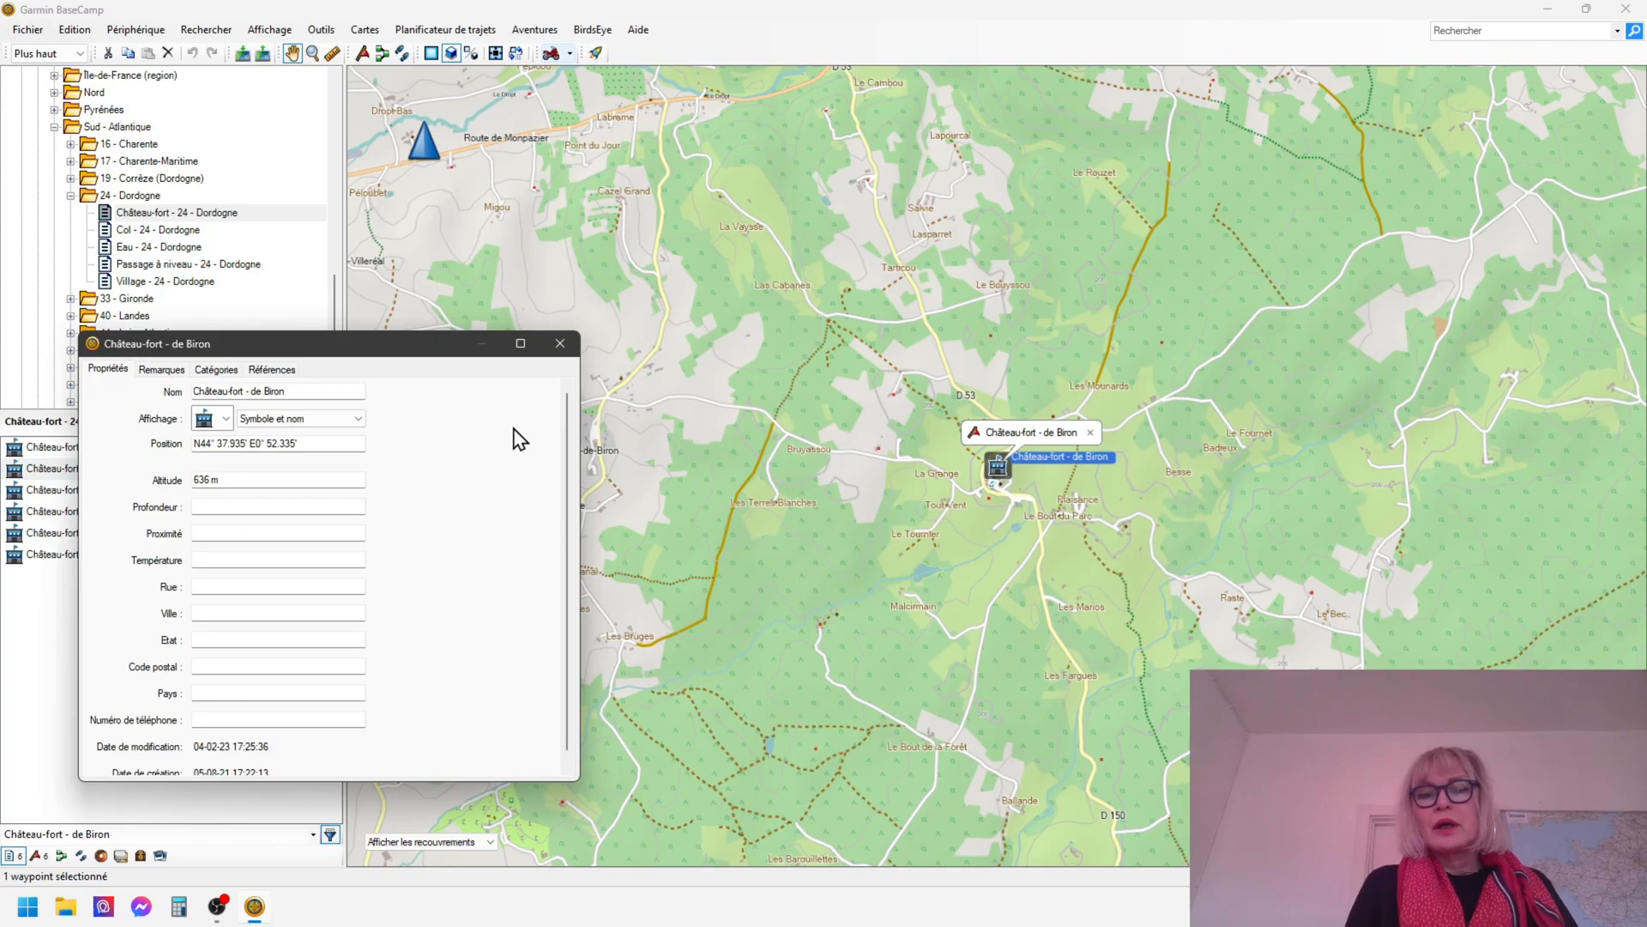
left_click(560, 343)
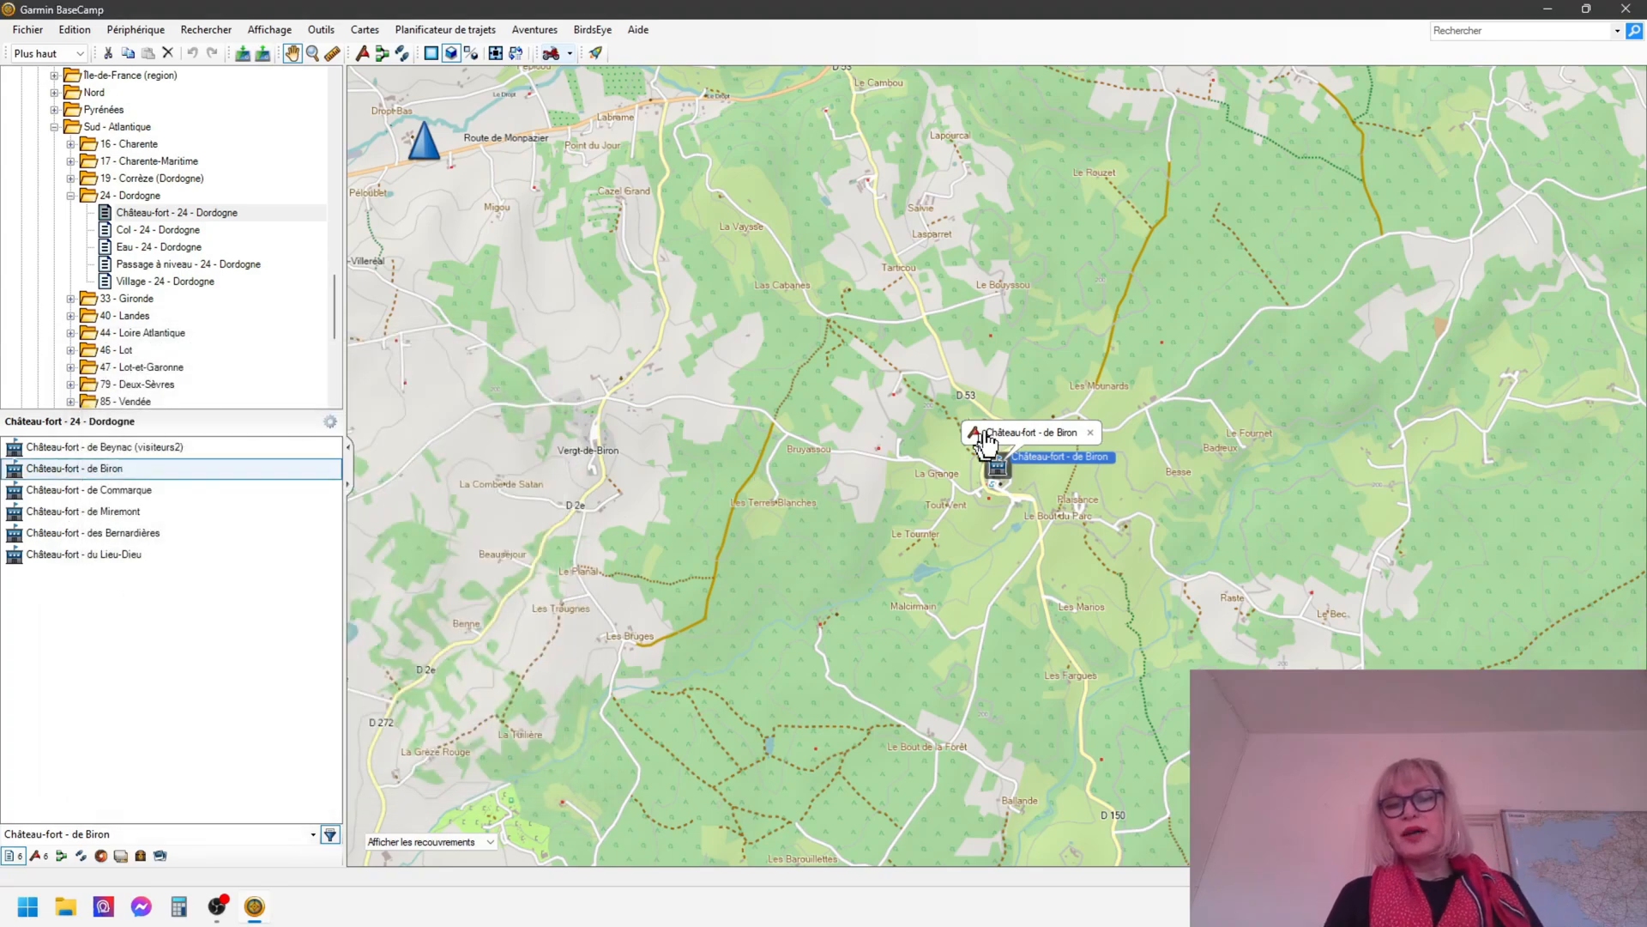
left_click(1090, 433)
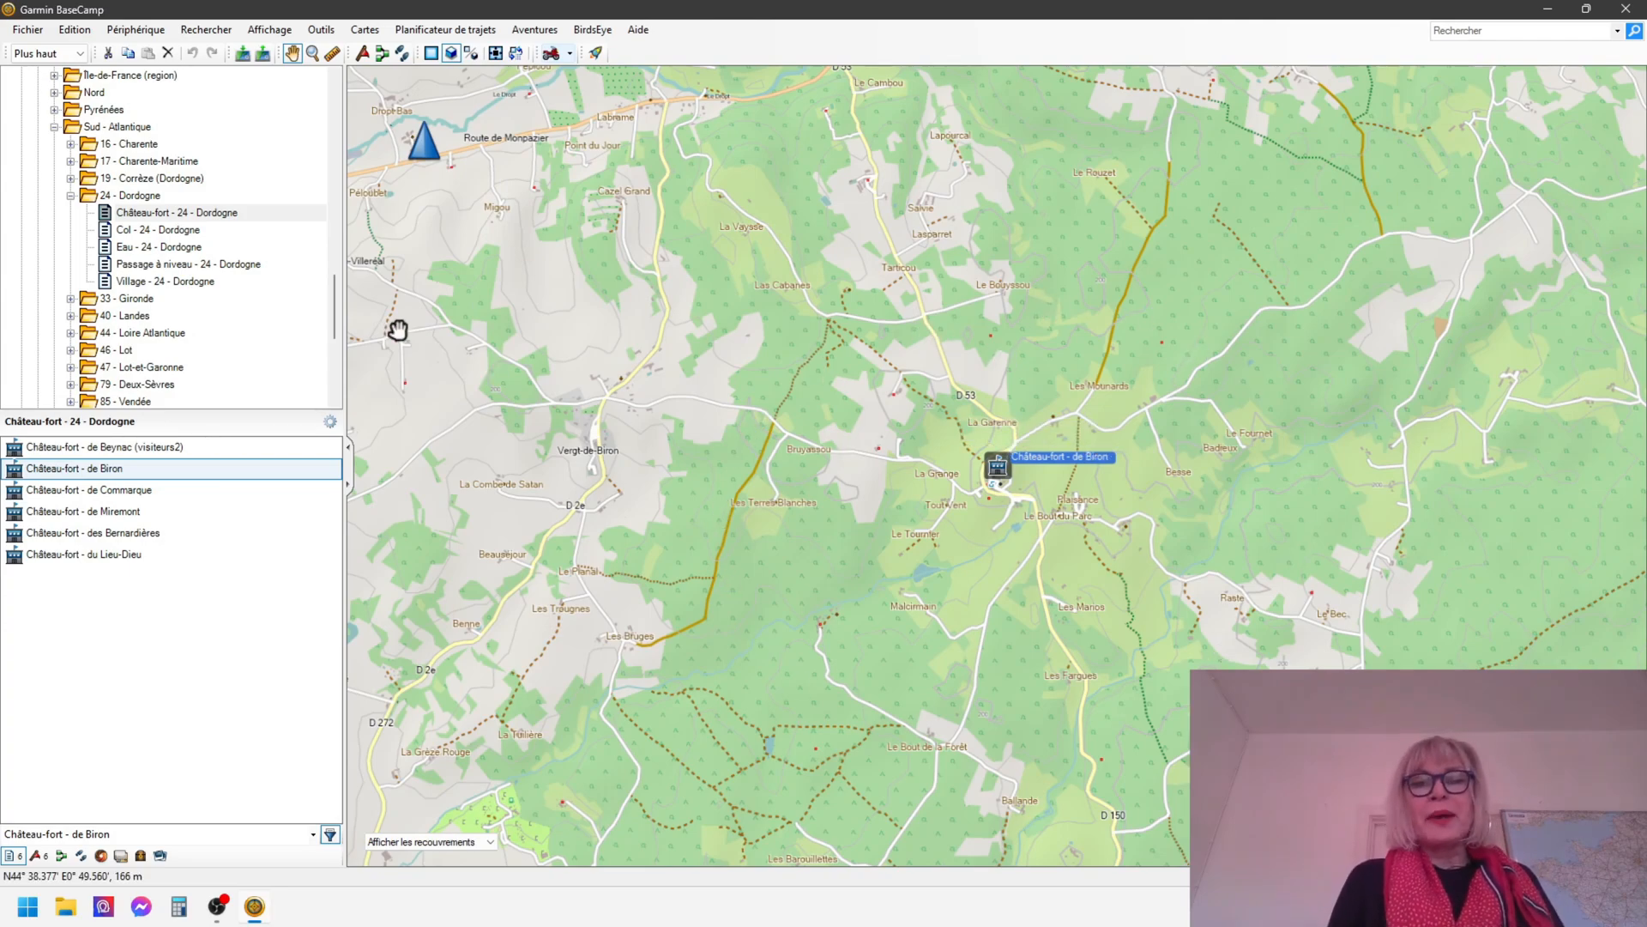
Place a new waypoint on the map just west of Château-fort - de Biron and return to the Hand tool
left_click(363, 54)
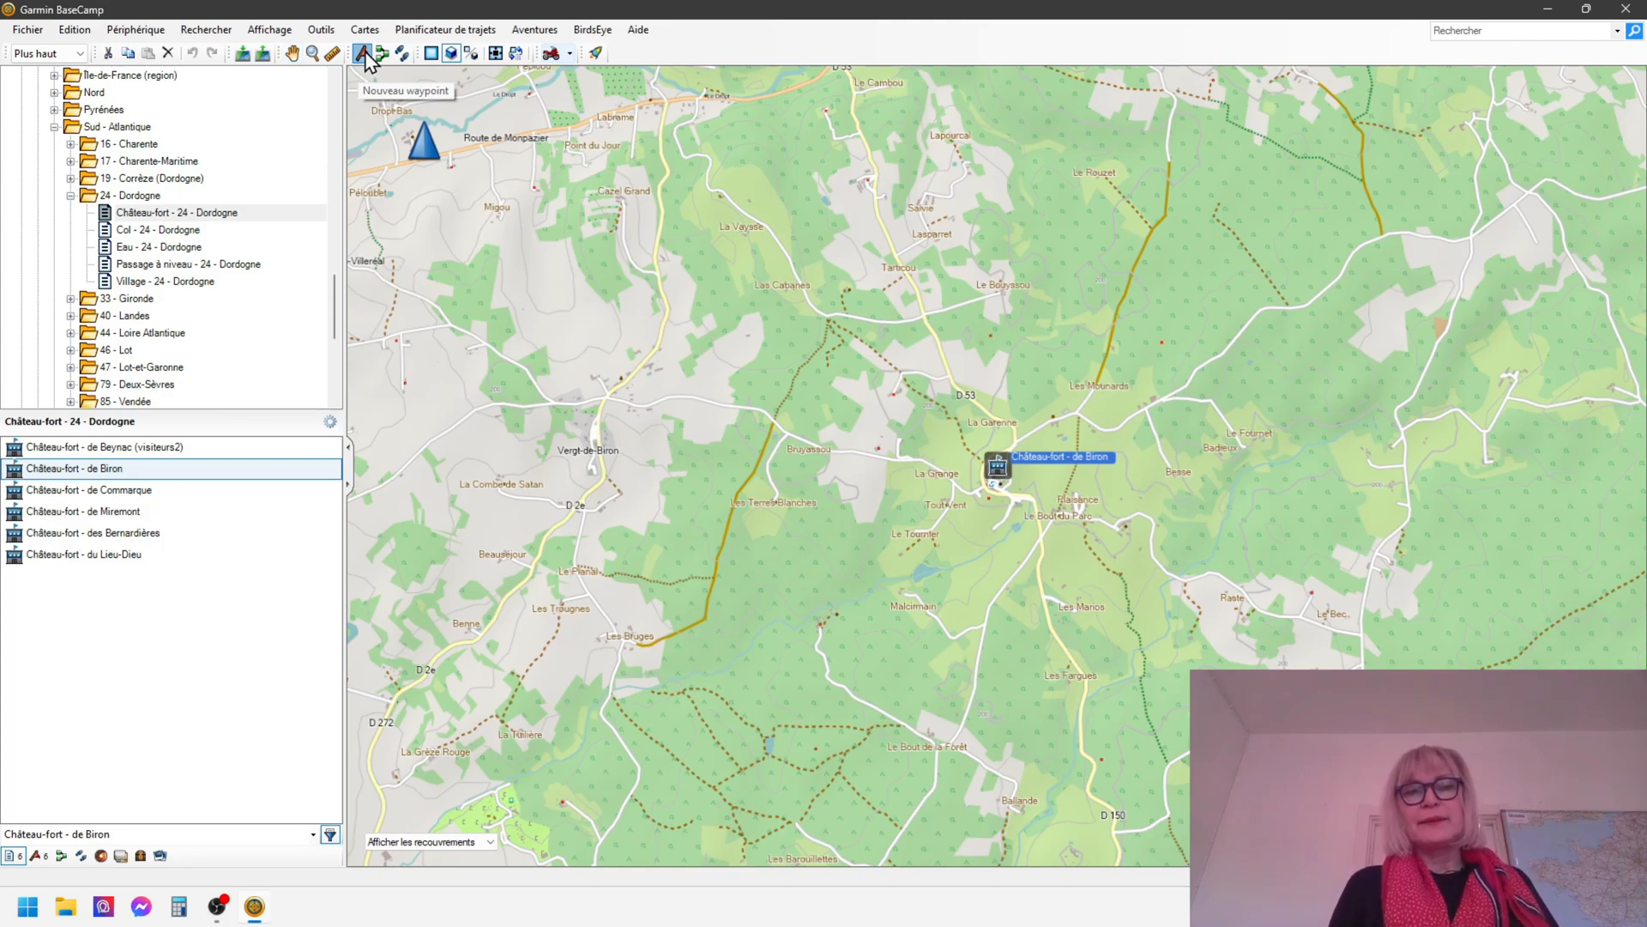
left_click(855, 468)
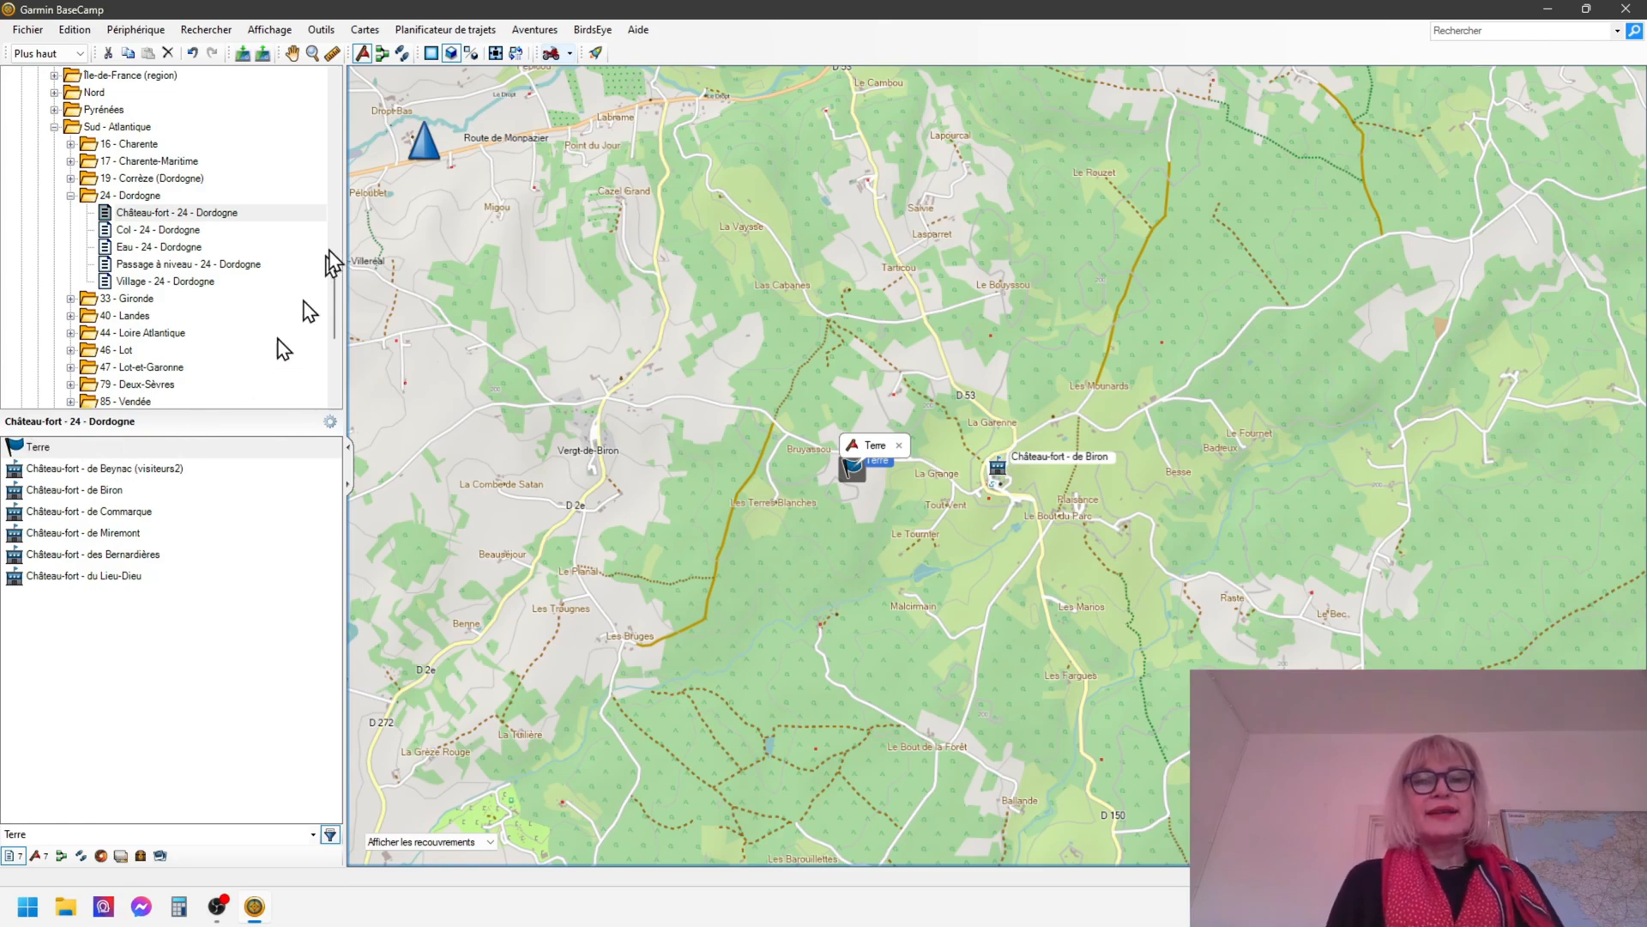
left_click(293, 54)
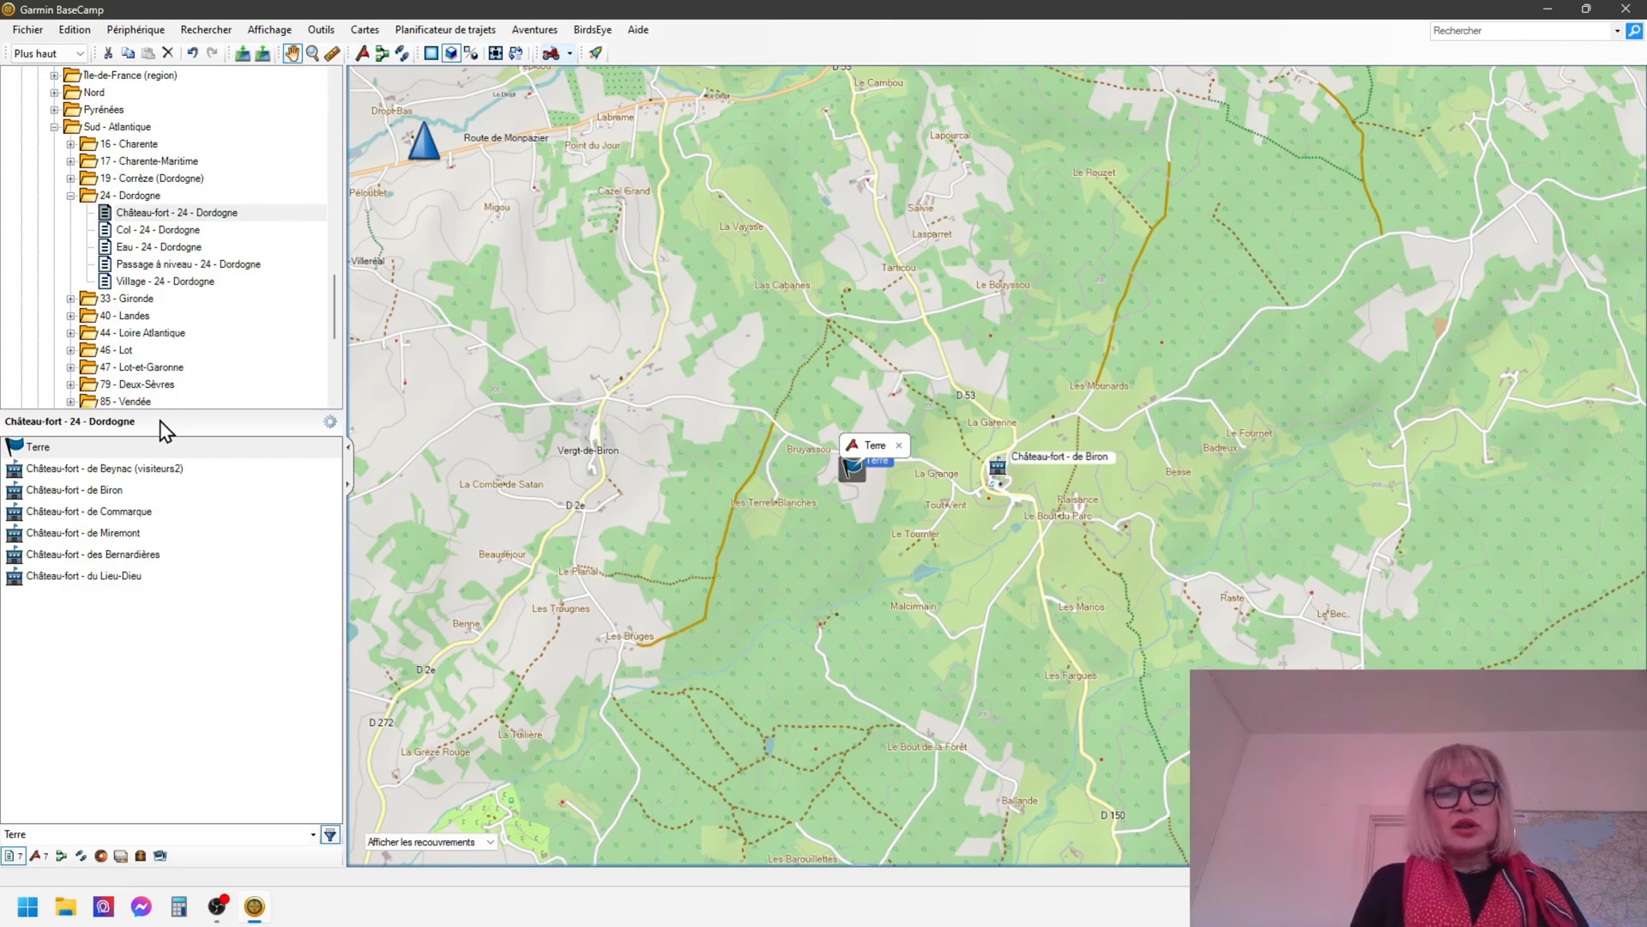
View the properties of the new waypoint Terre, close them, and delete the waypoint from the Château-fort - 24 - Dordogne list
double_click(60, 444)
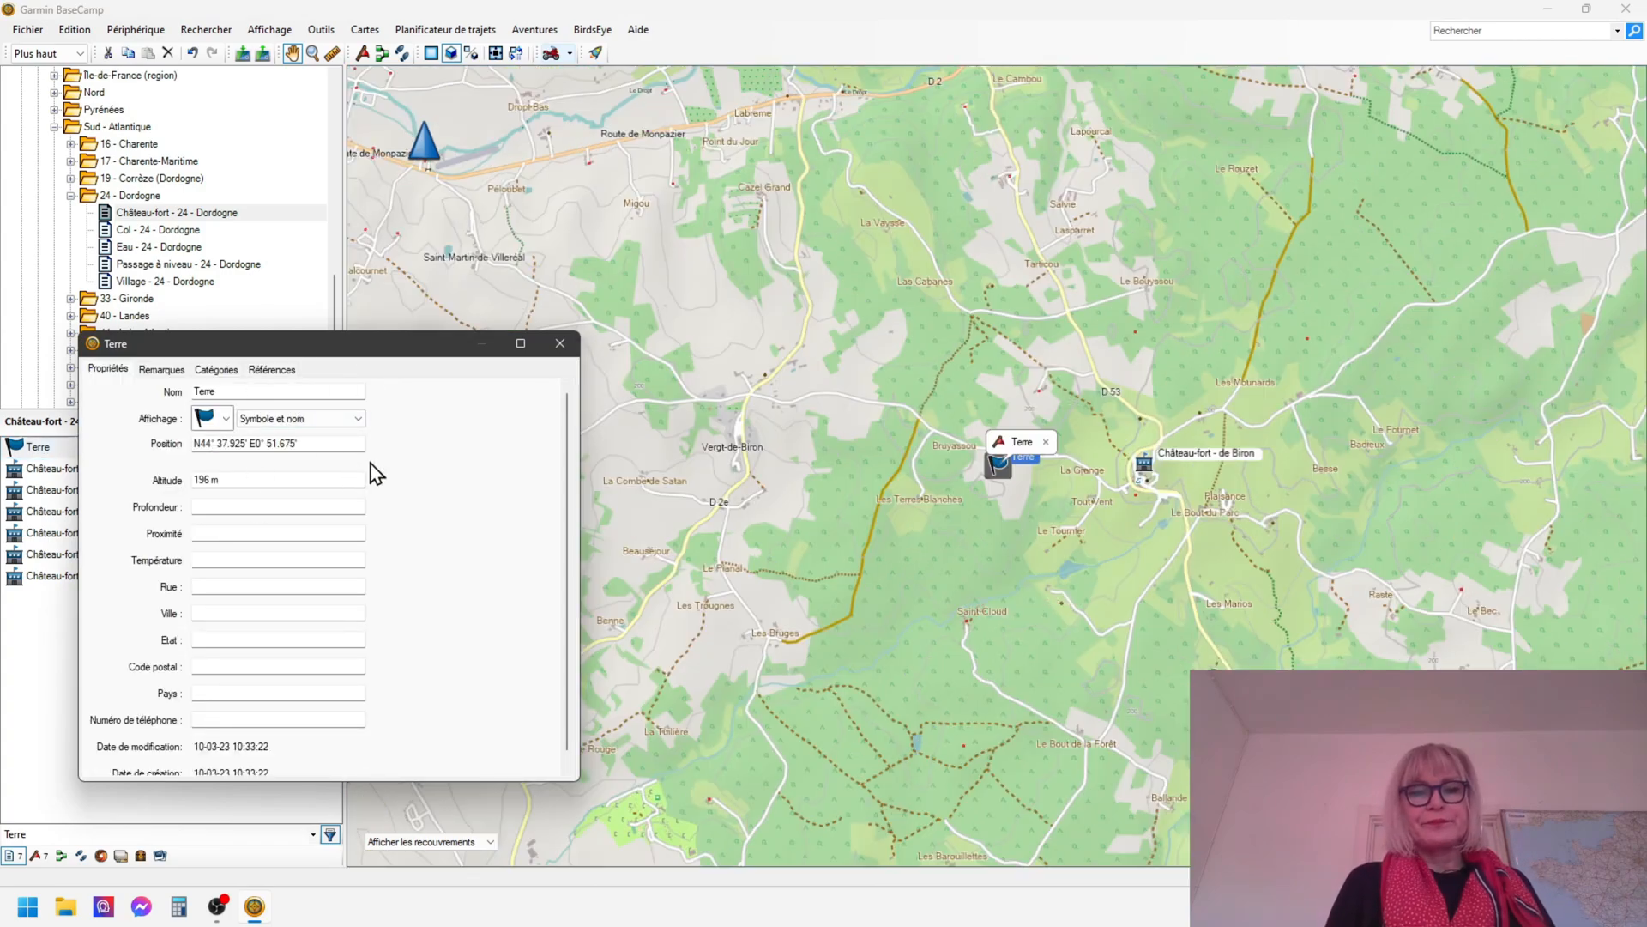
left_click(561, 344)
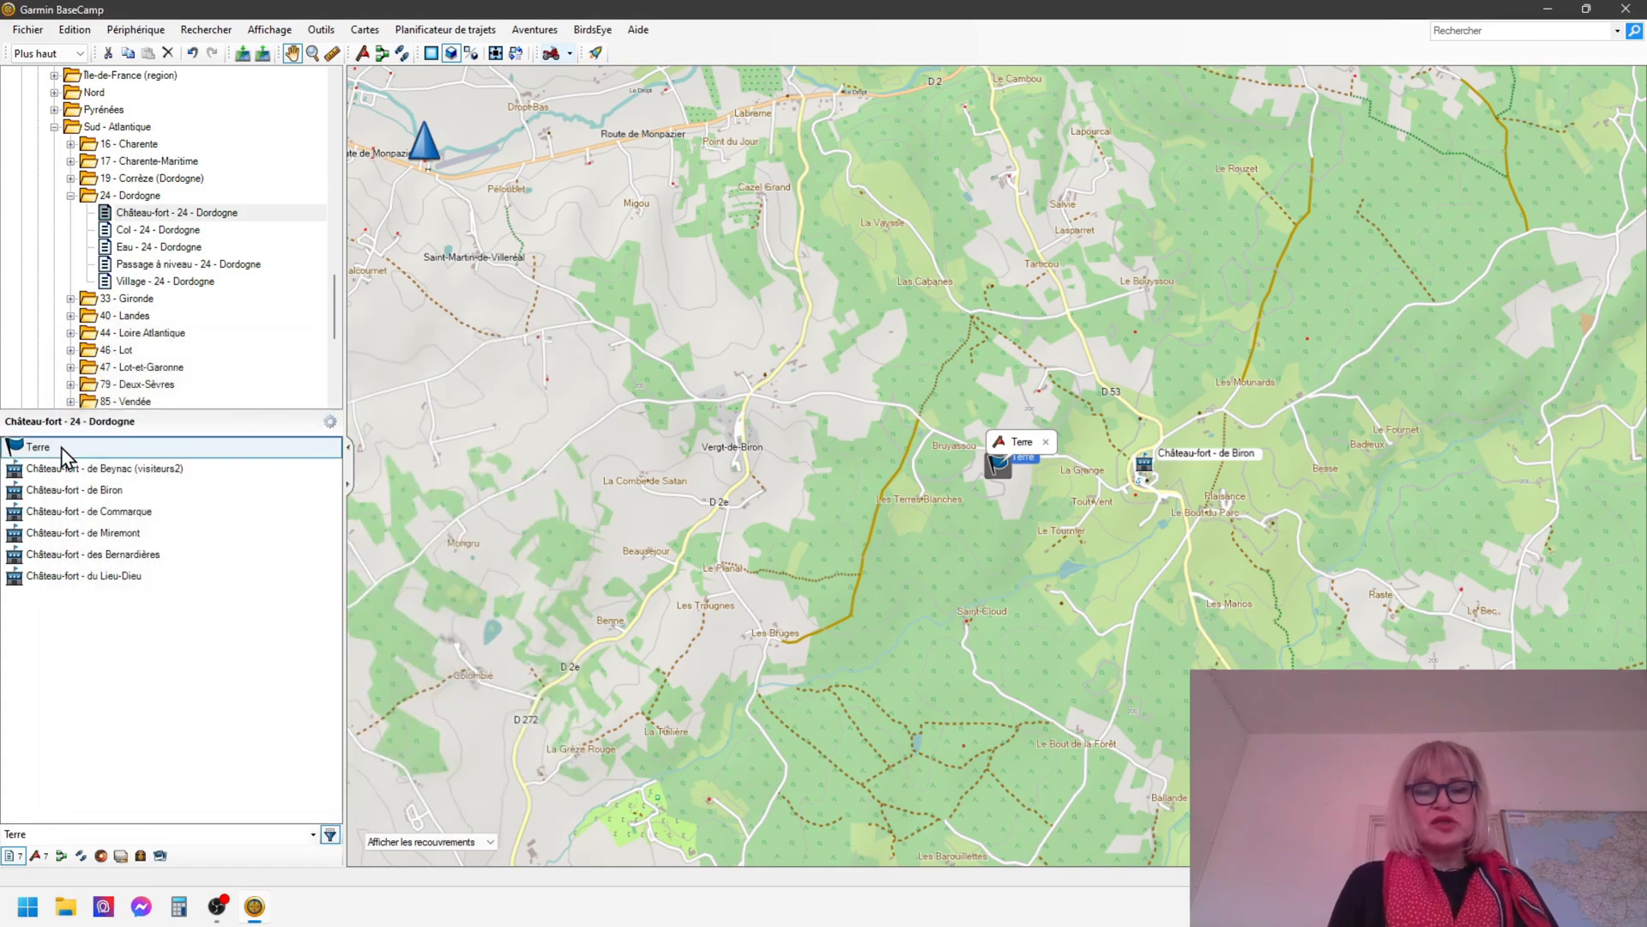
key("Delete")
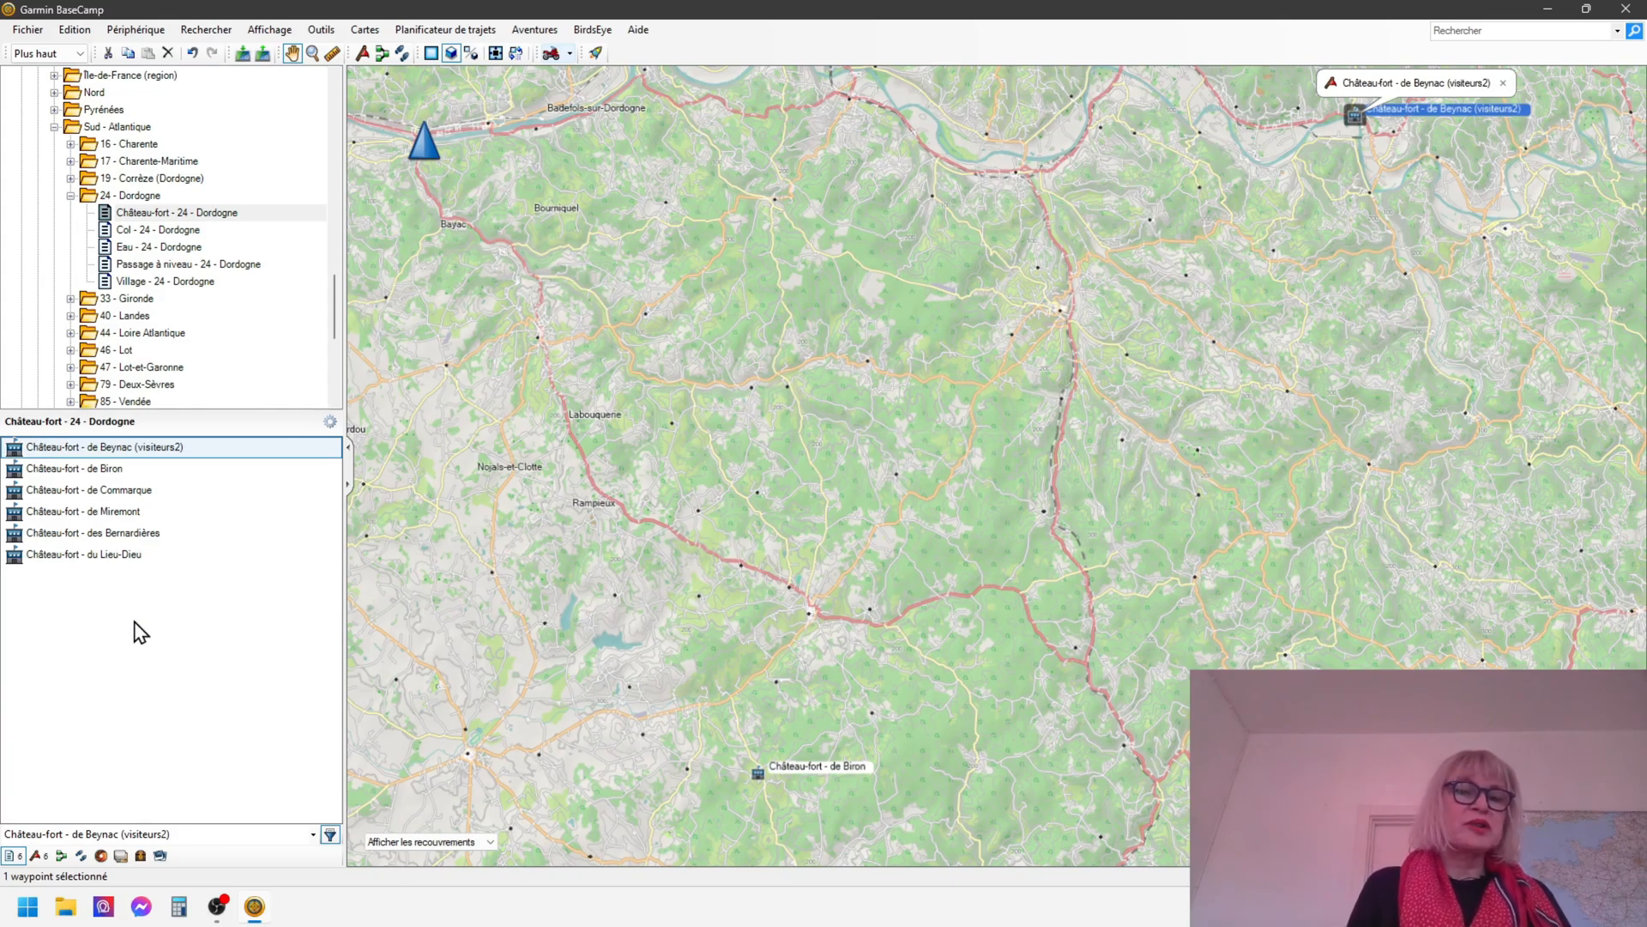
Duplicate the waypoint Château-fort - de Biron and open the properties of the copy
left_click(114, 468)
right_click(111, 467)
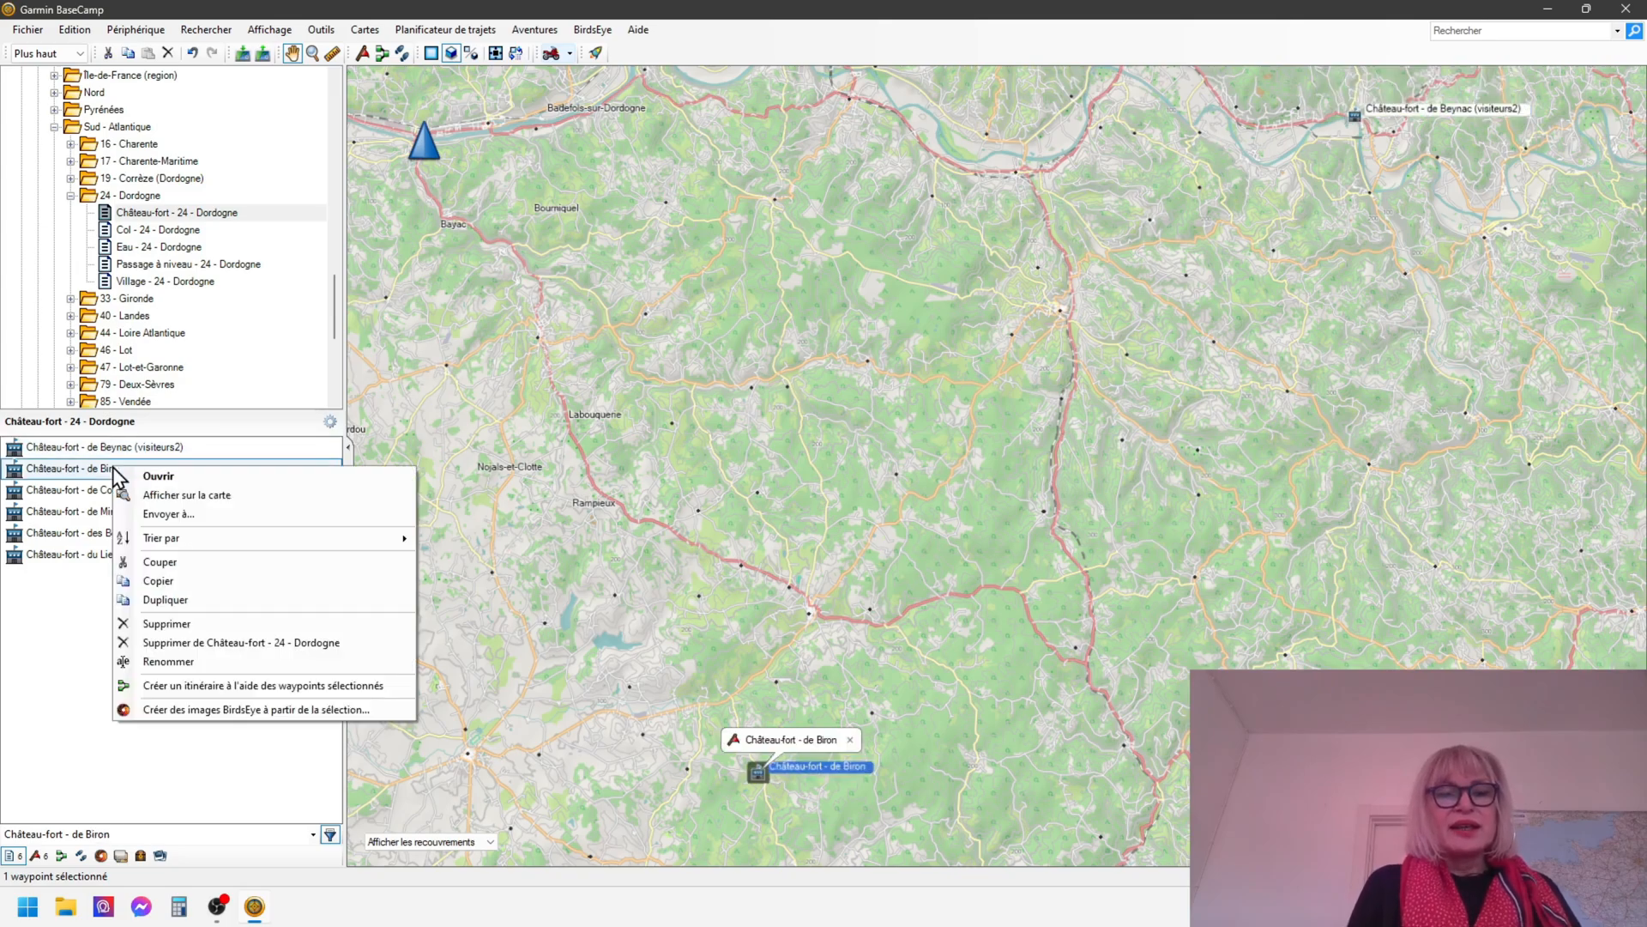
left_click(186, 603)
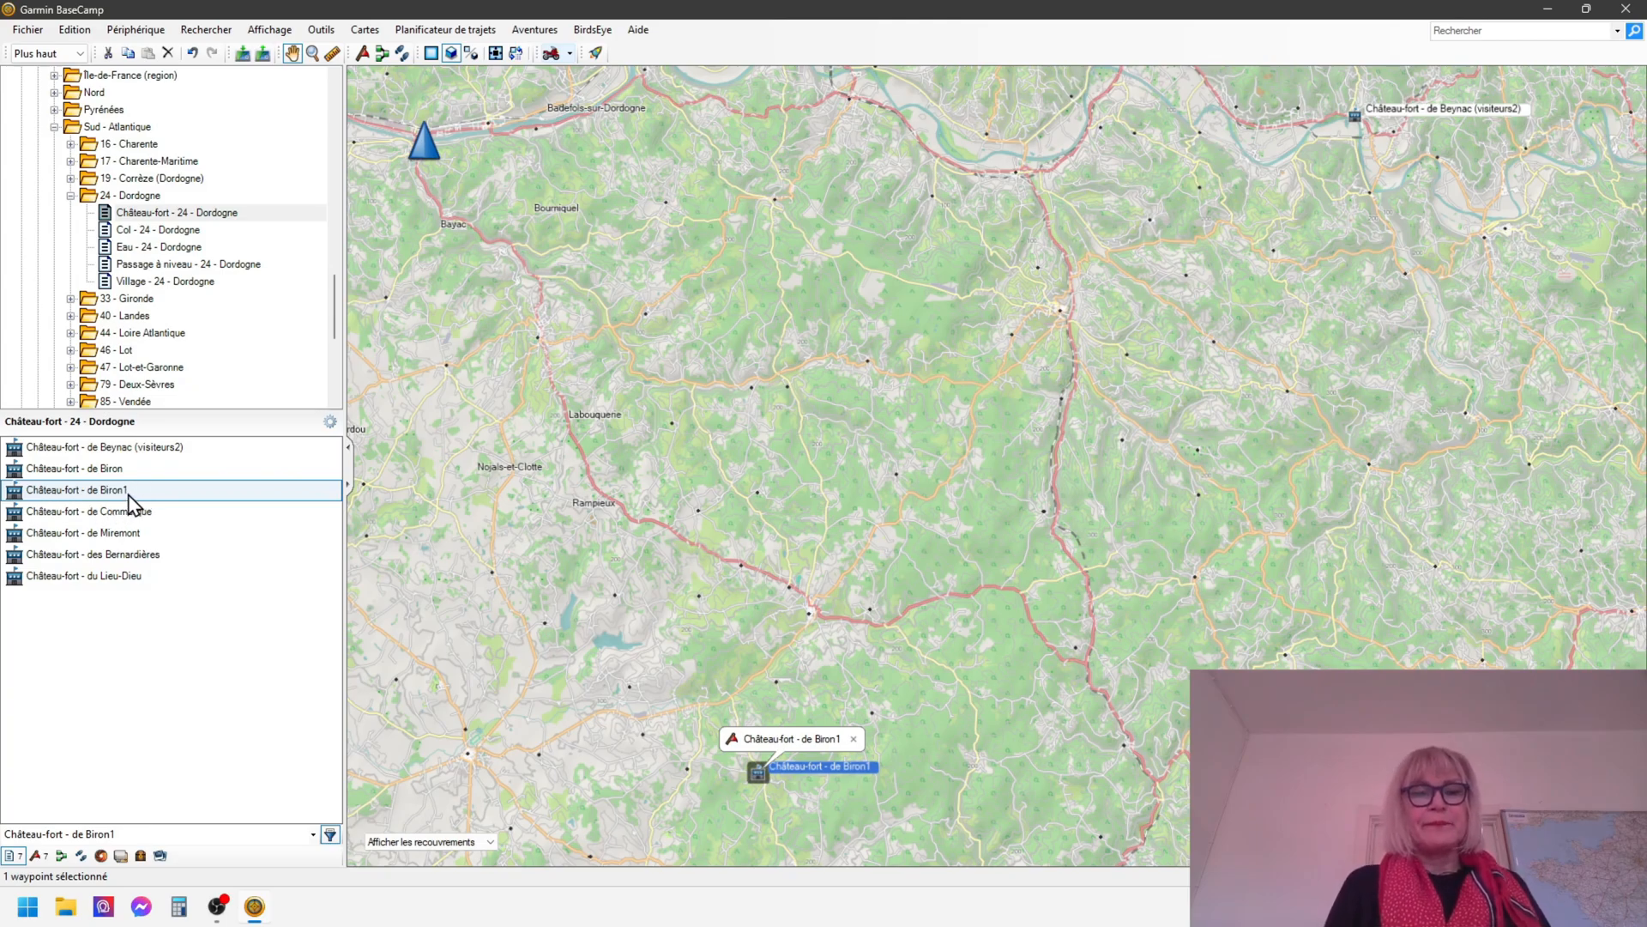
double_click(136, 490)
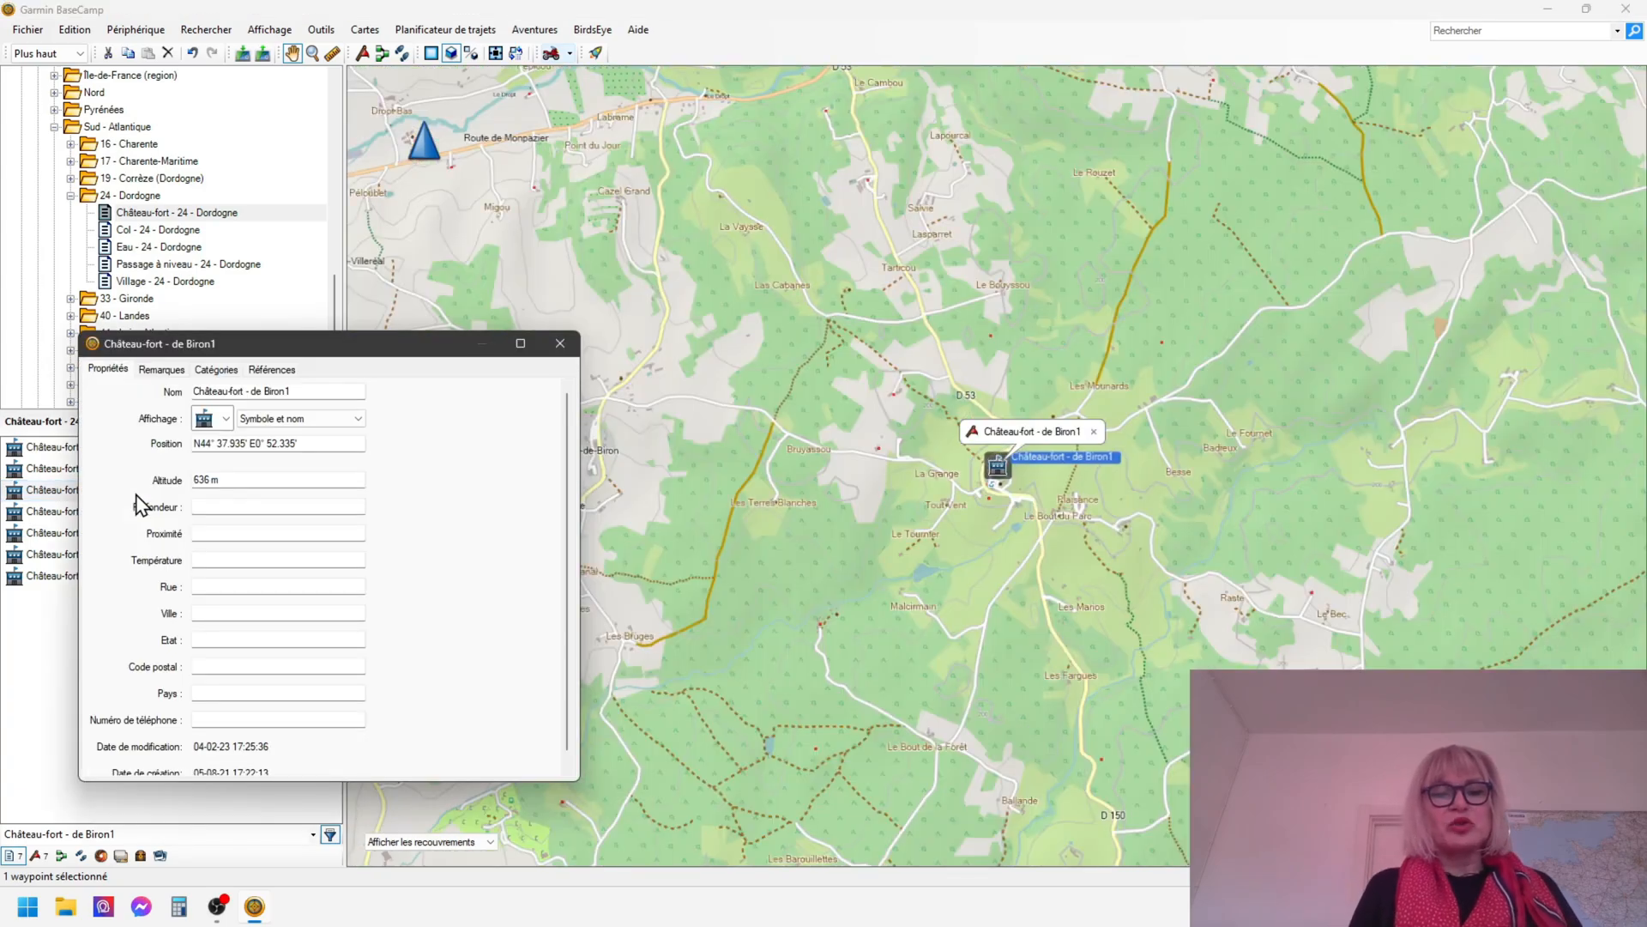
Look through the available waypoint symbols for the duplicate, then close the selection without changing it
left_click(224, 419)
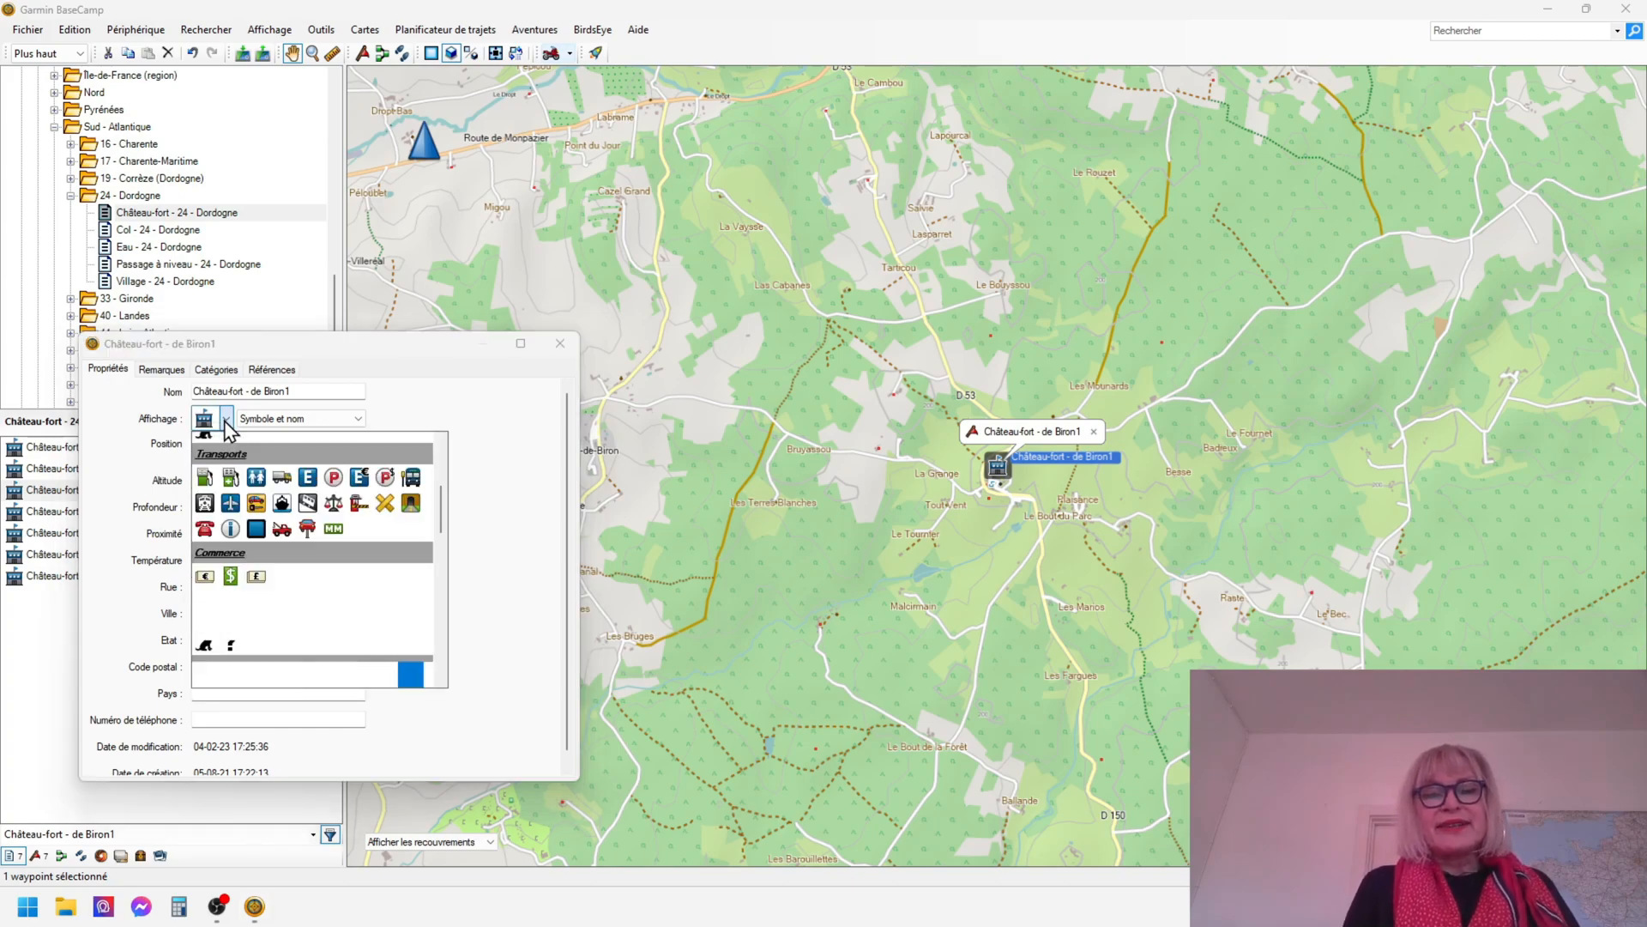
left_click_drag(441, 521, 447, 471)
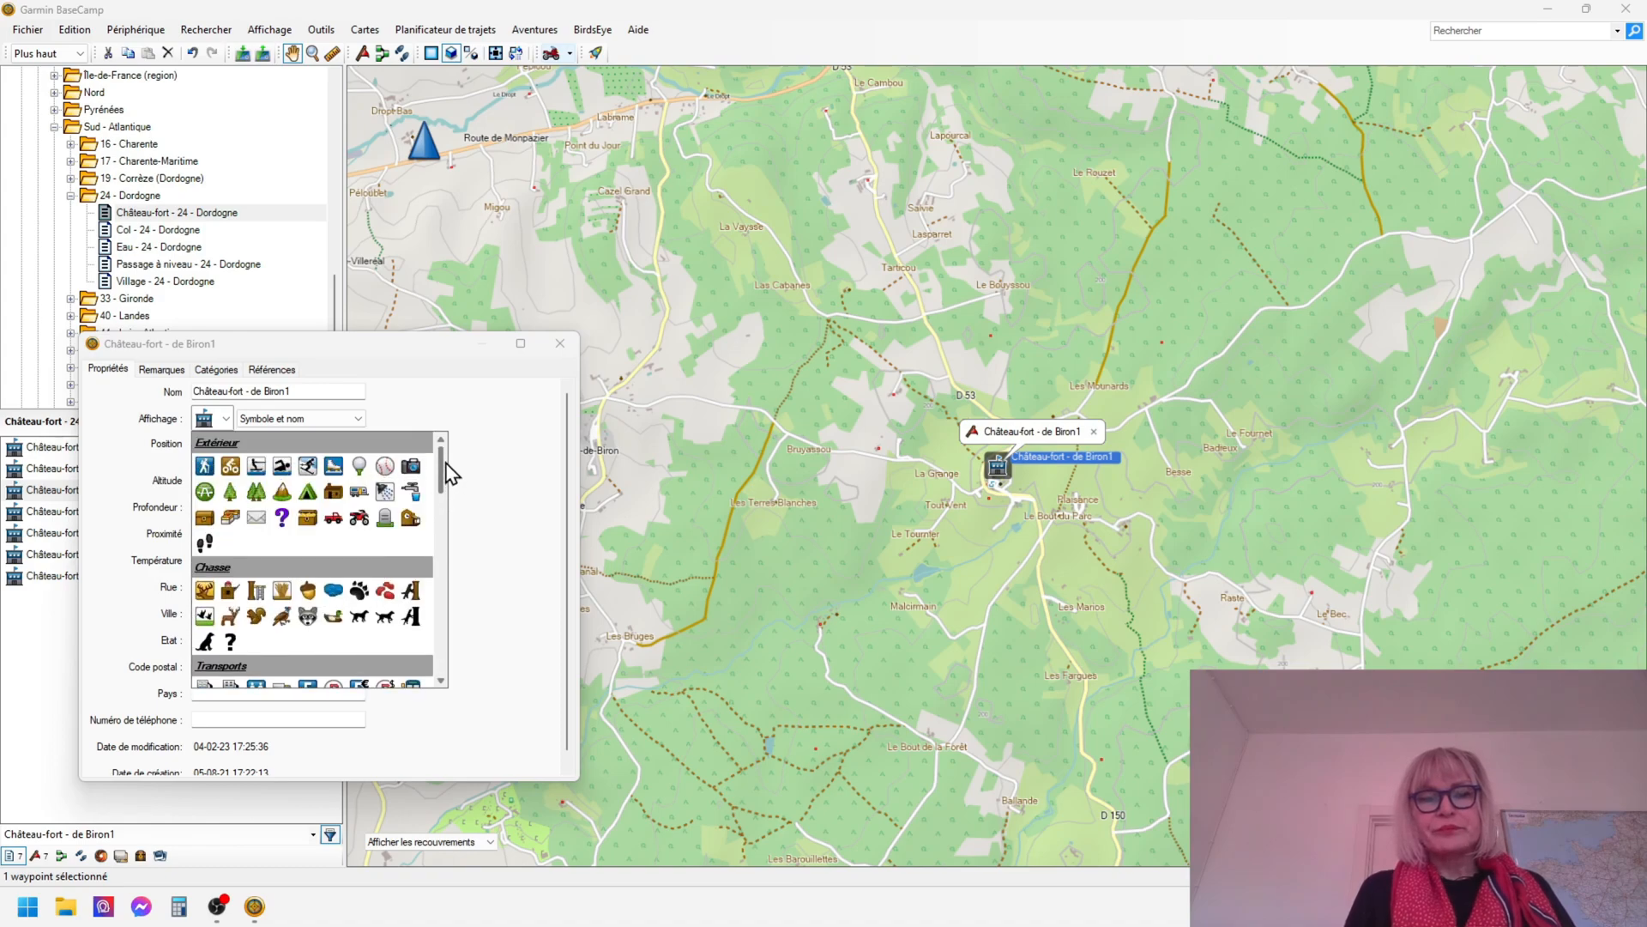
left_click(489, 415)
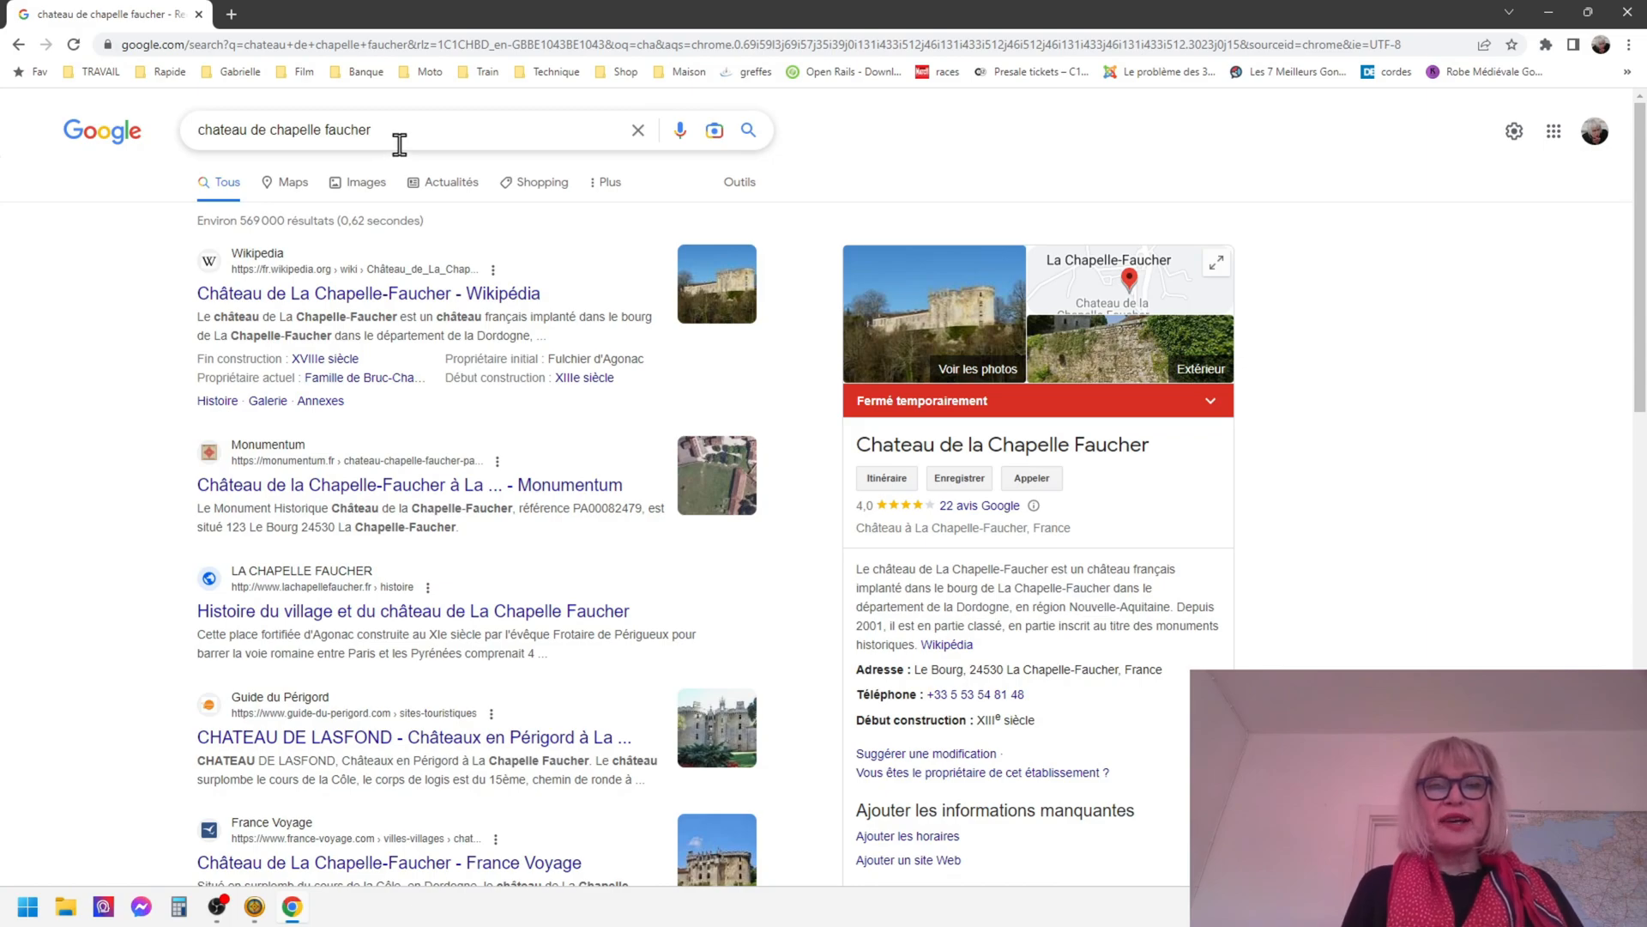
Show the chateau de chapelle faucher search in Google Maps in the browser and copy the castle marker's coordinates
left_click(301, 184)
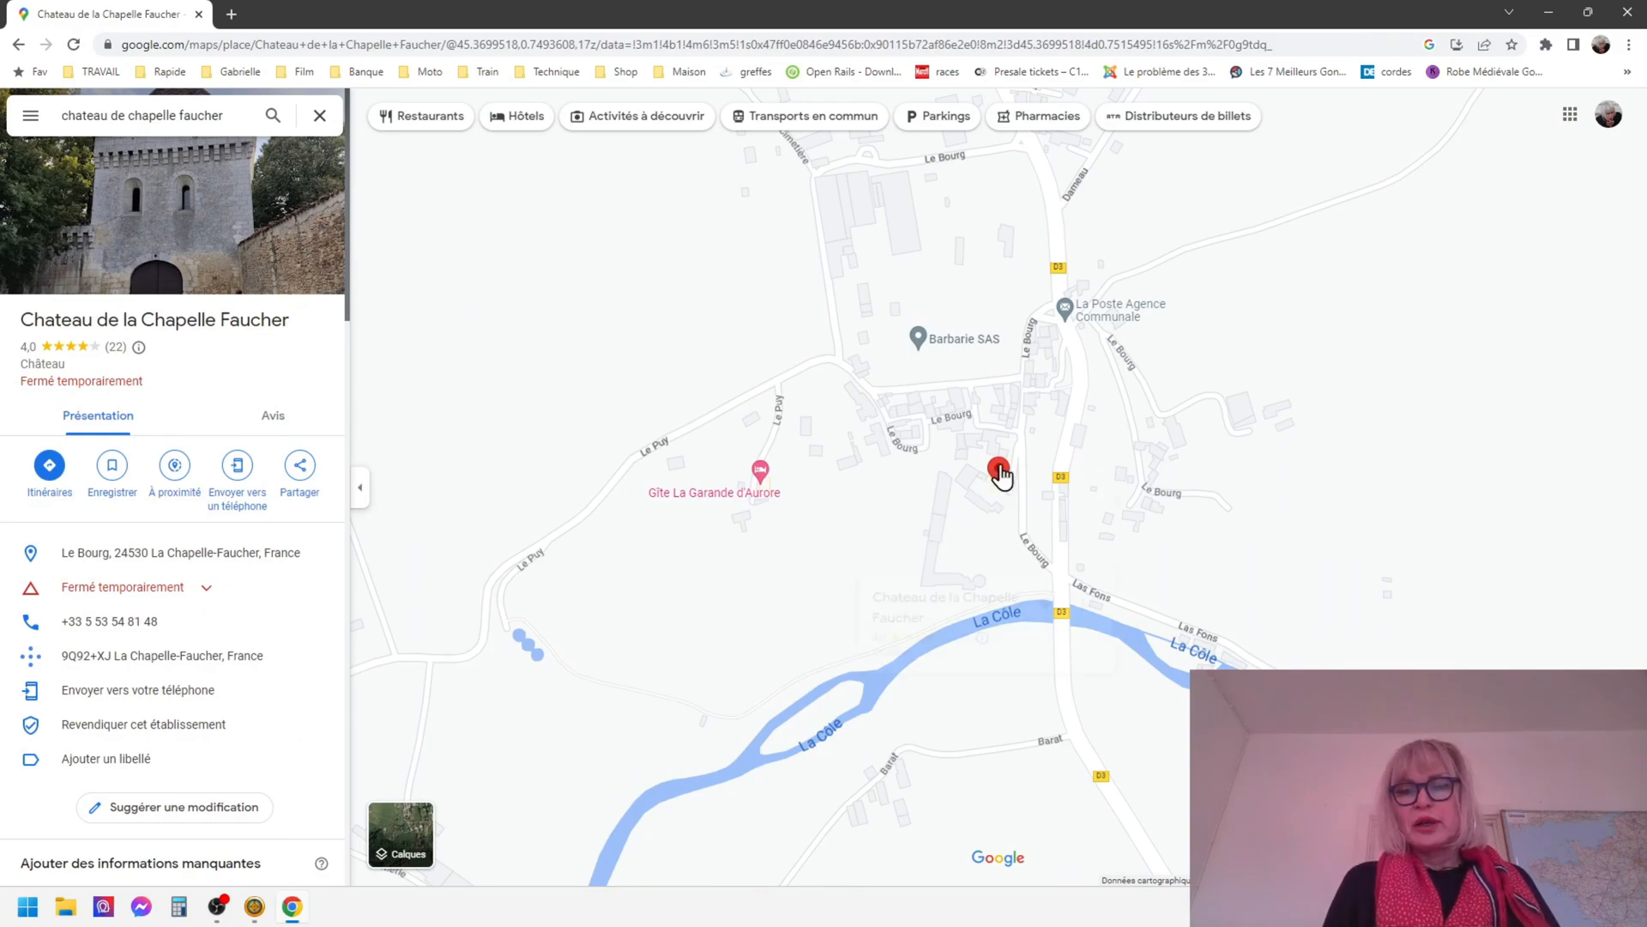
mouse_move(1000, 474)
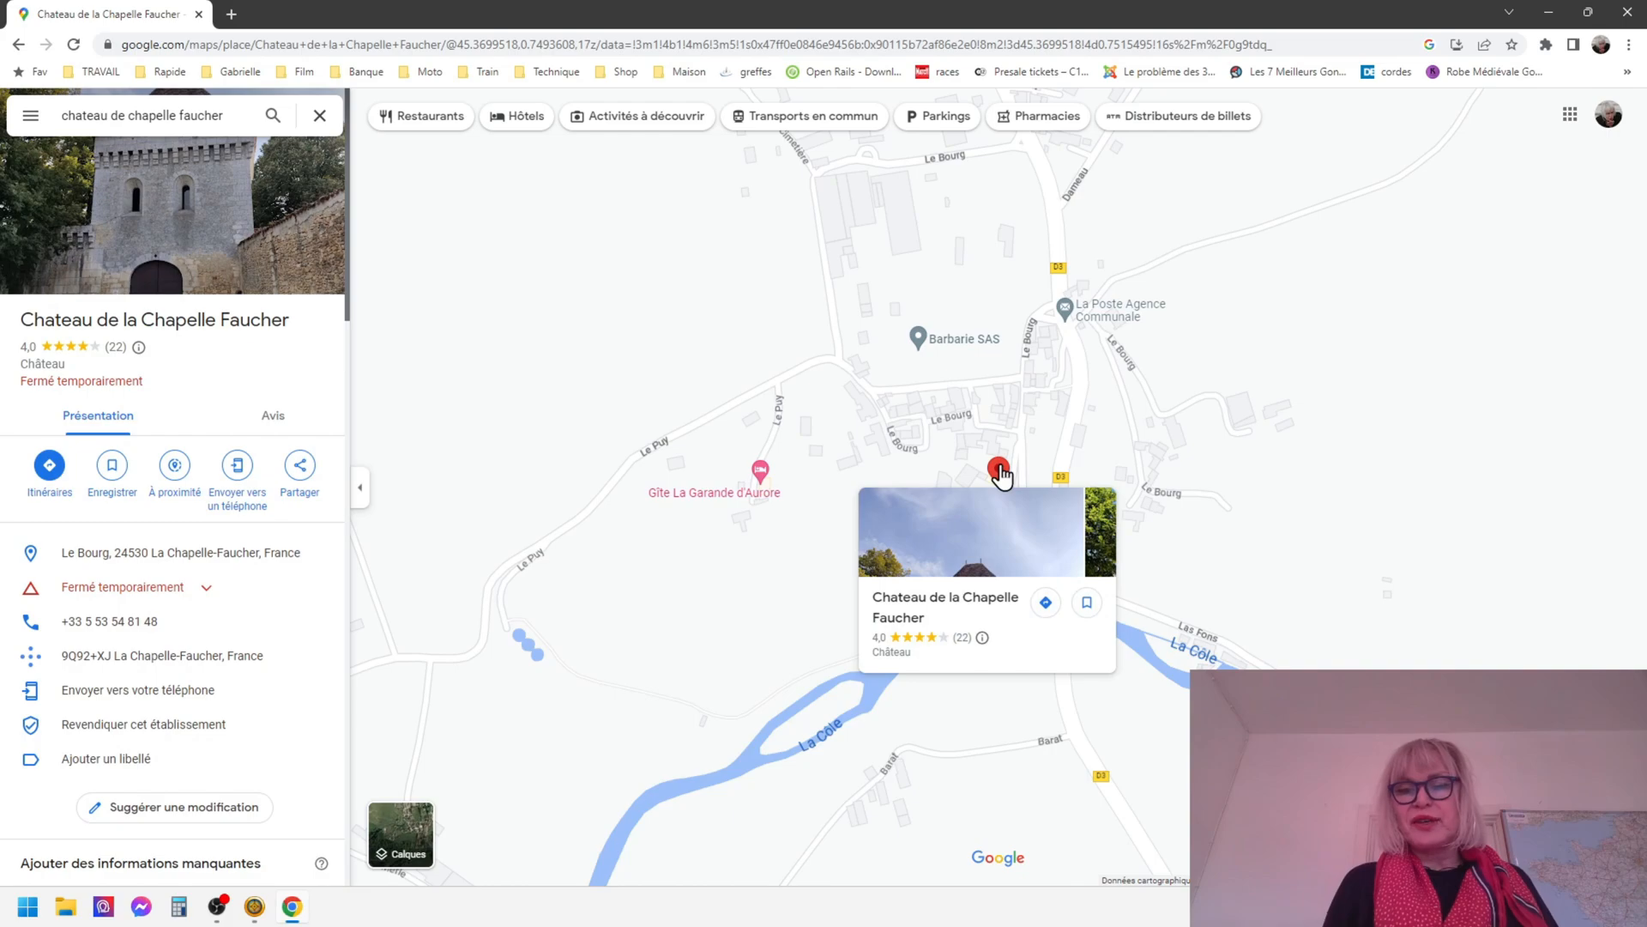
right_click(1000, 473)
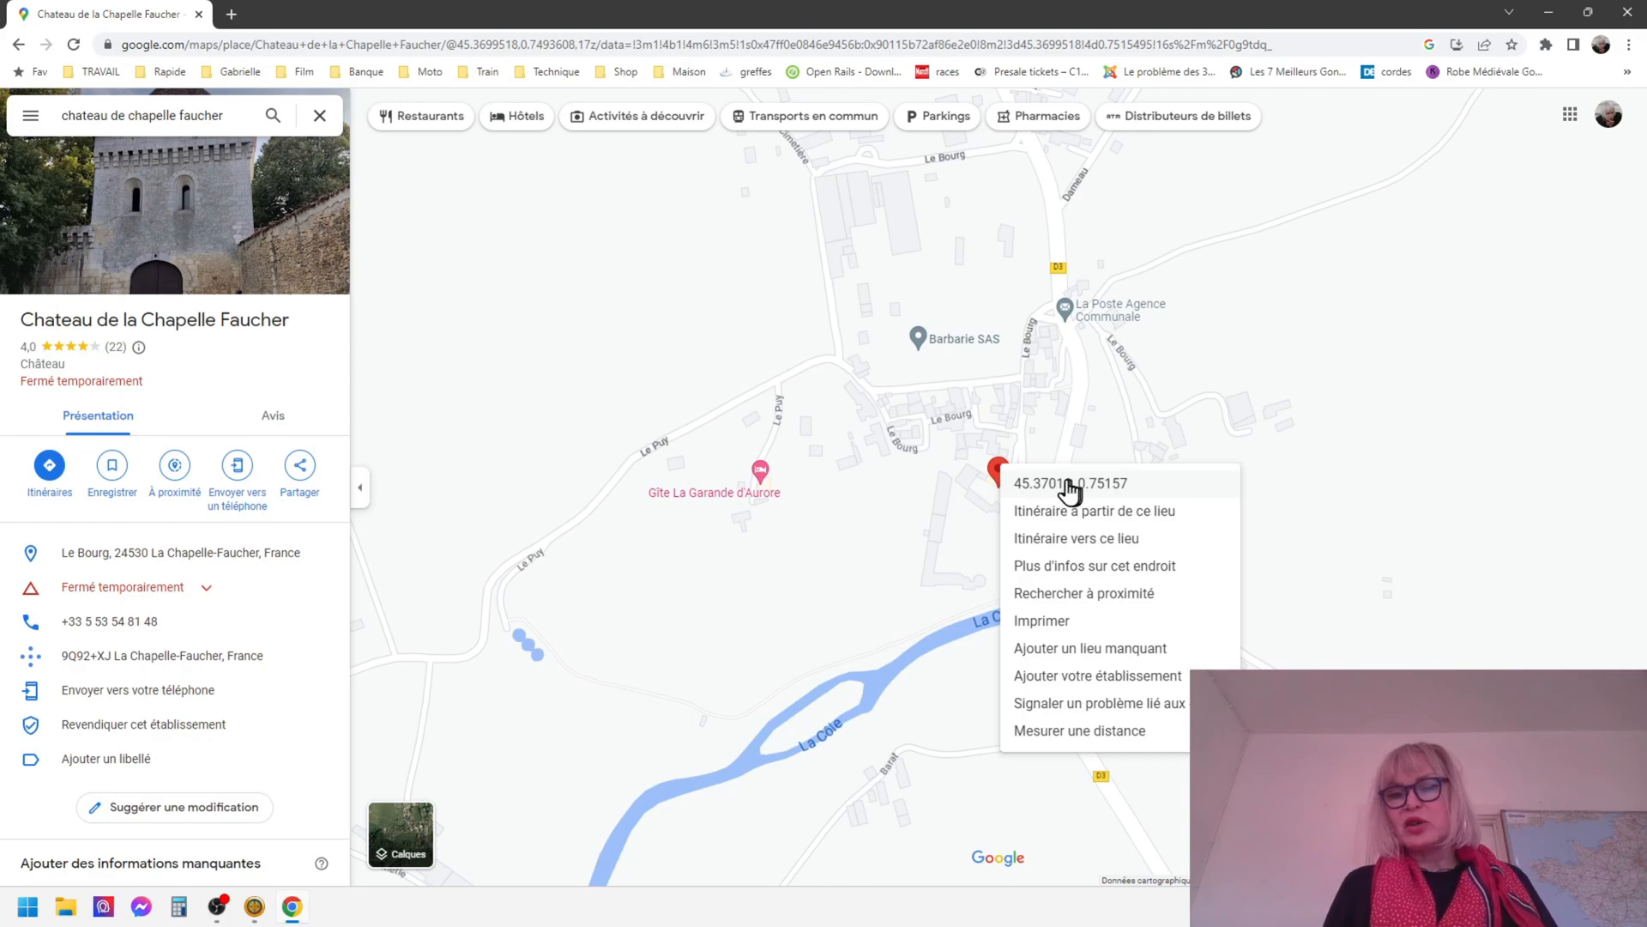
left_click(1067, 486)
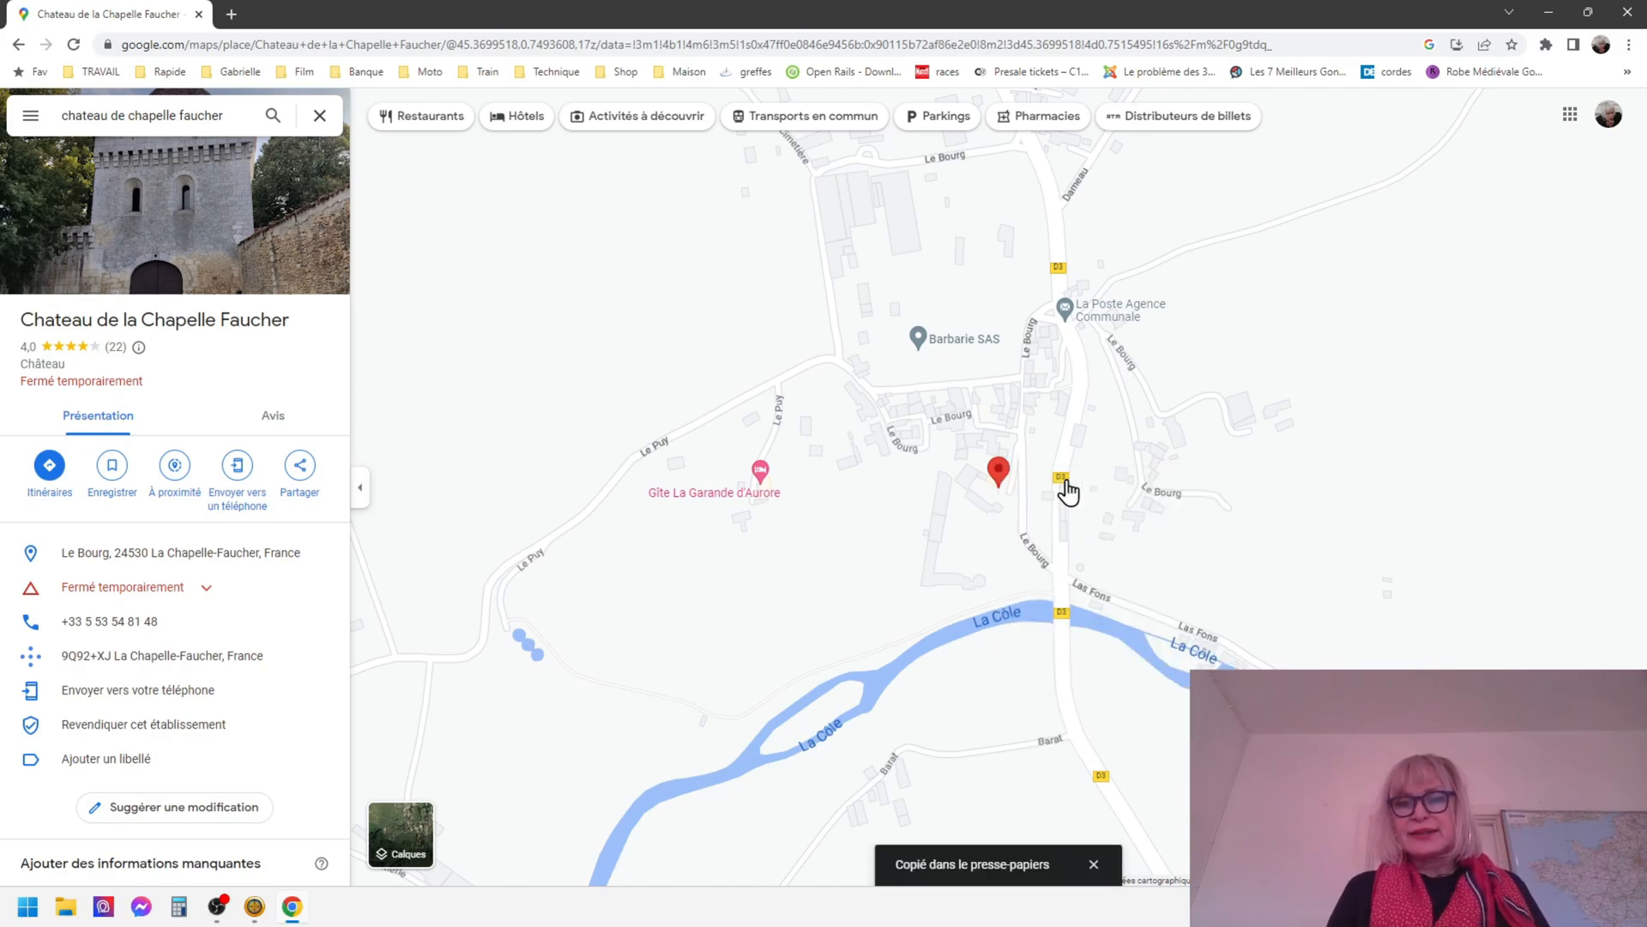
Switch back to BaseCamp and replace the duplicate's position with the copied coordinates 45.37015905419856, 0.751570955523877
left_click(256, 906)
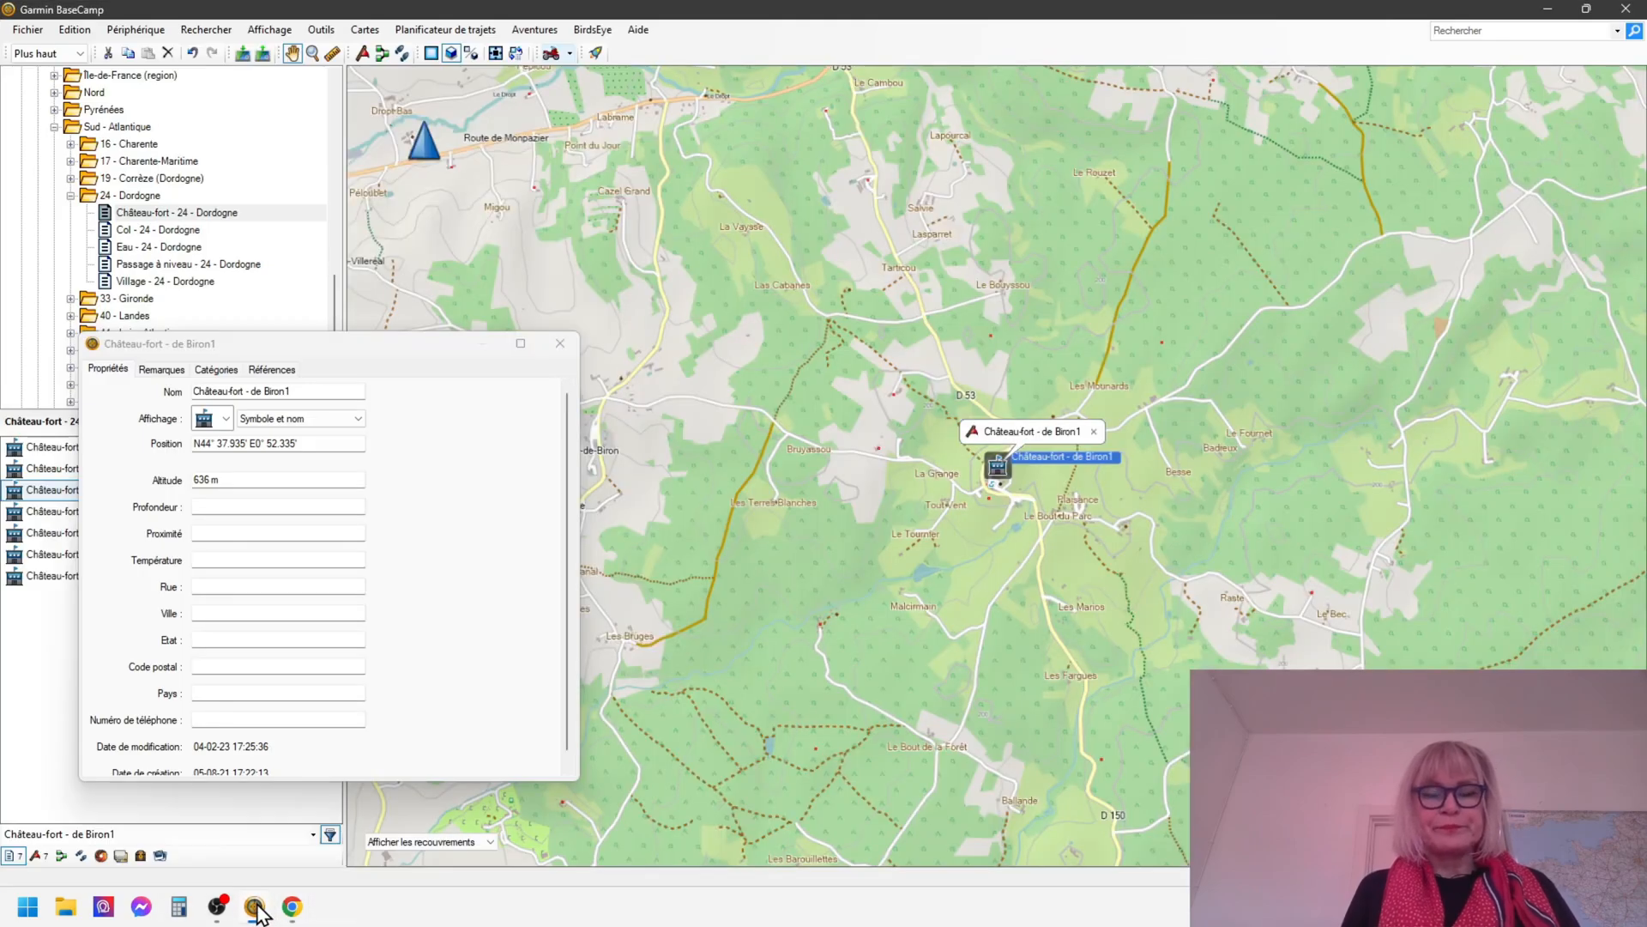
left_click(317, 442)
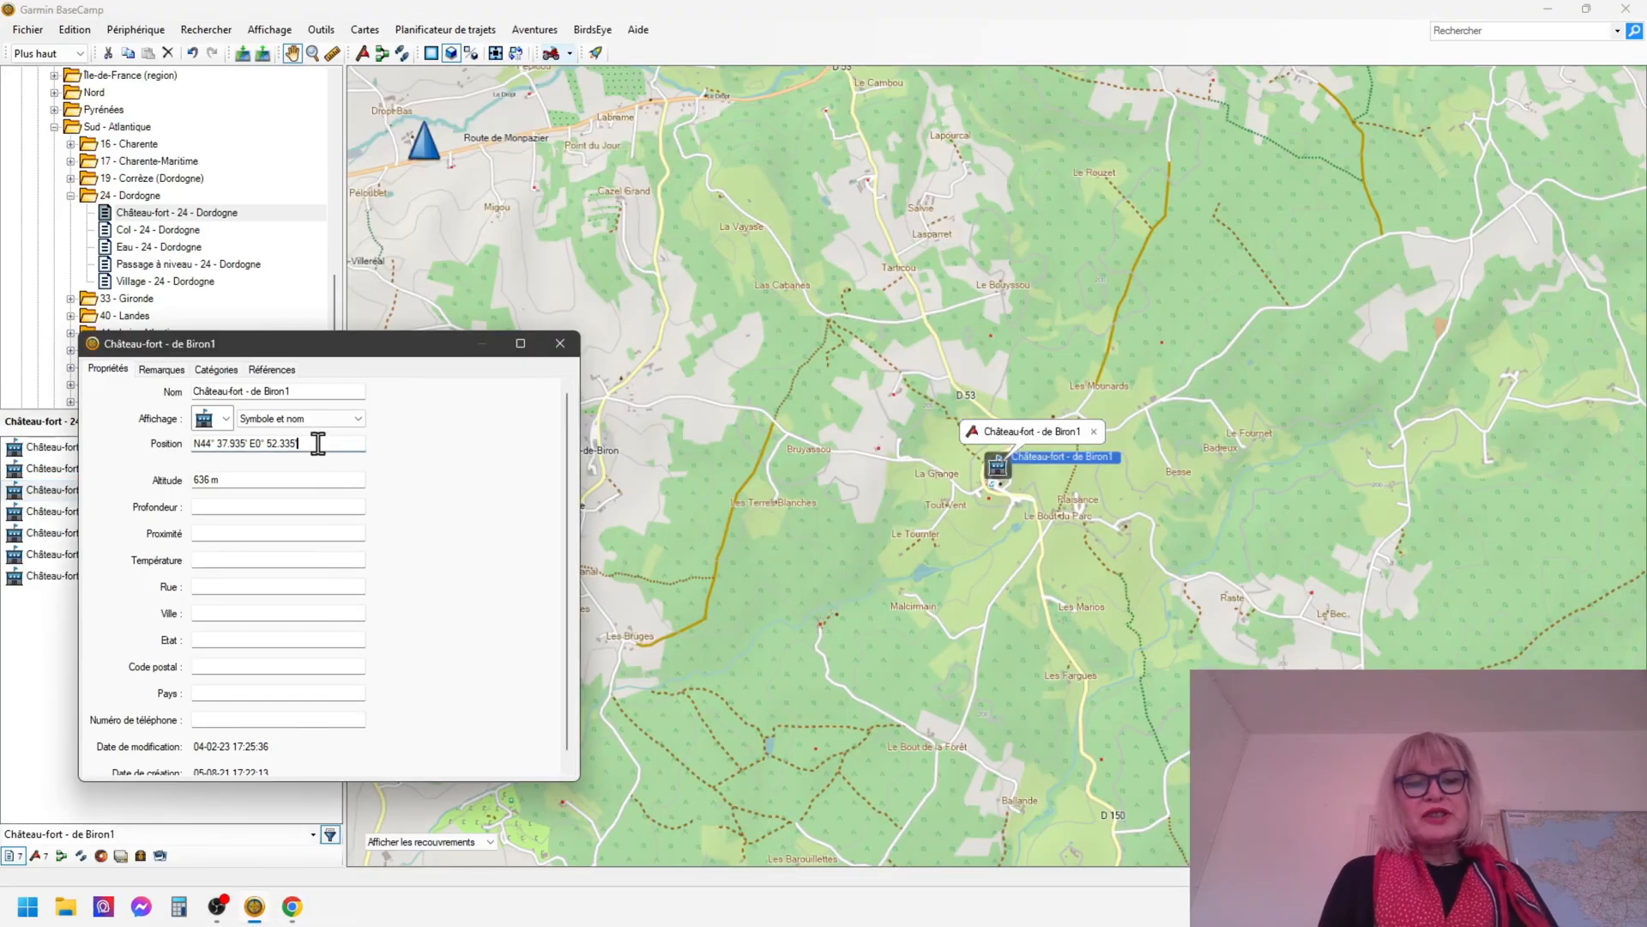
left_click_drag(318, 443, 185, 443)
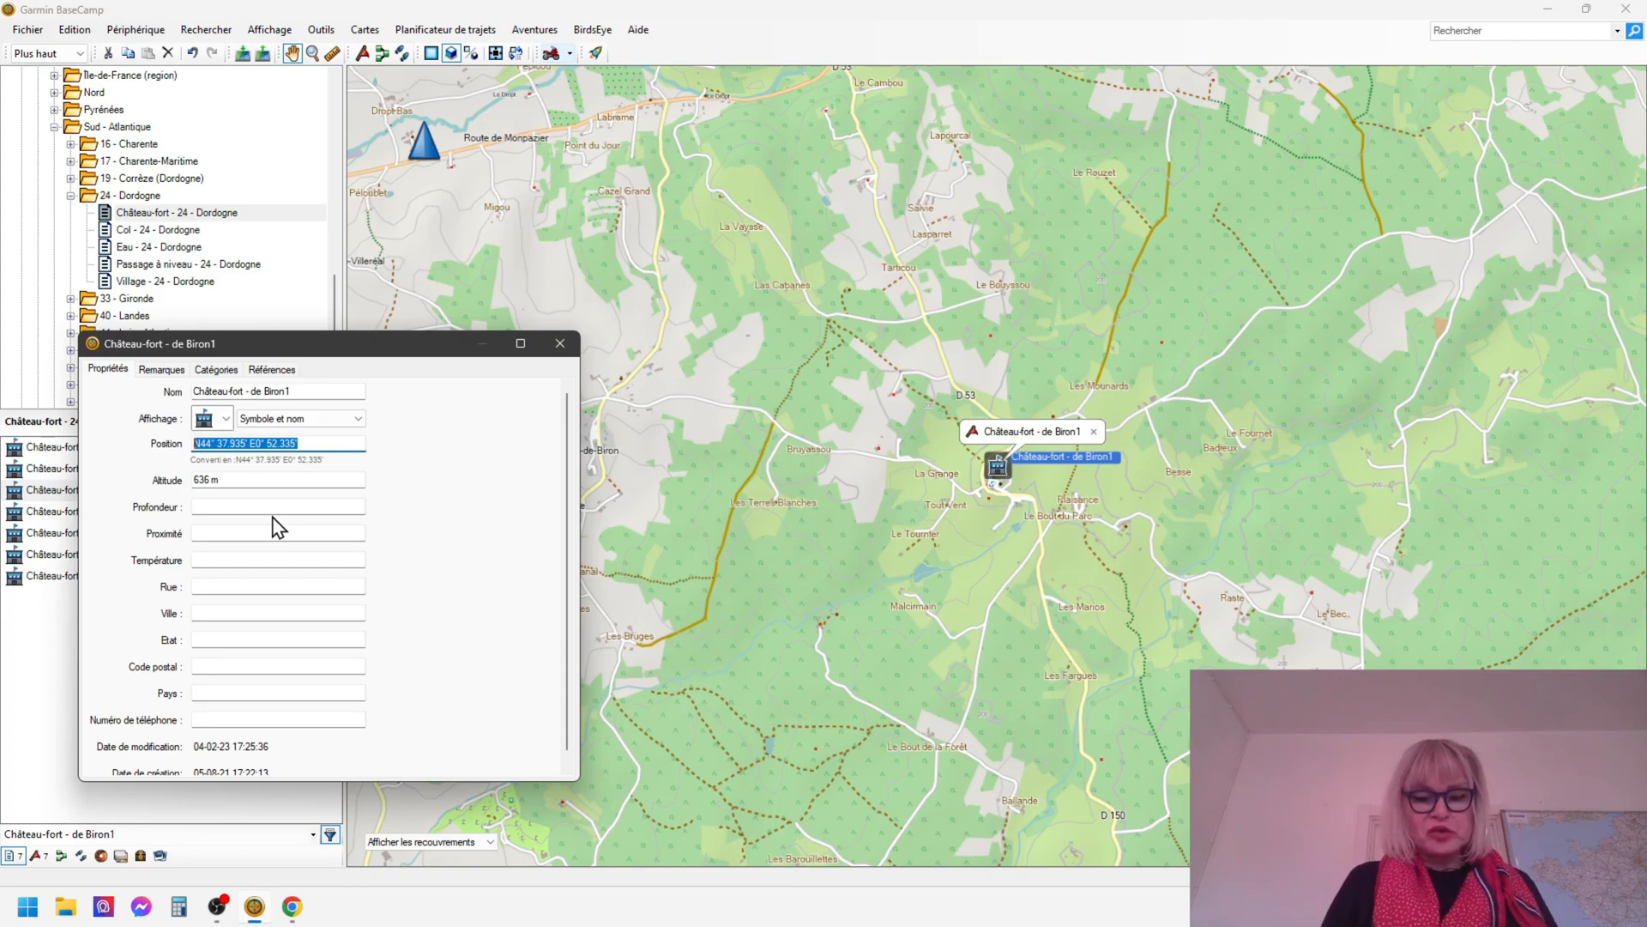
type("45.37015905419856, 0.751570955523877")
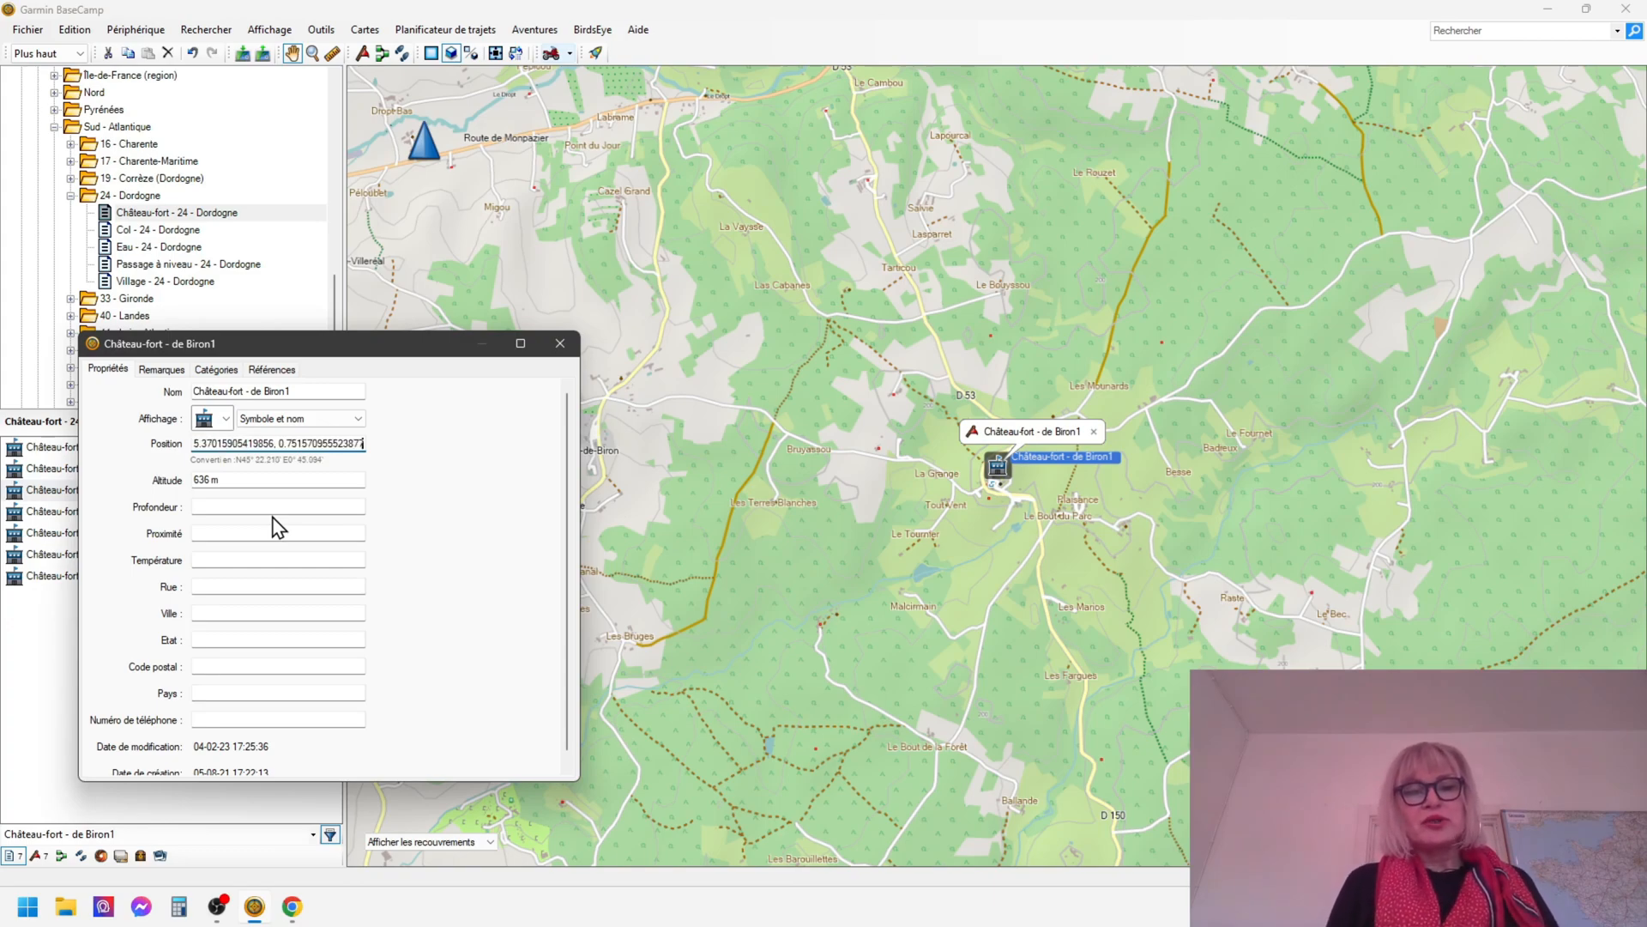
key("Tab")
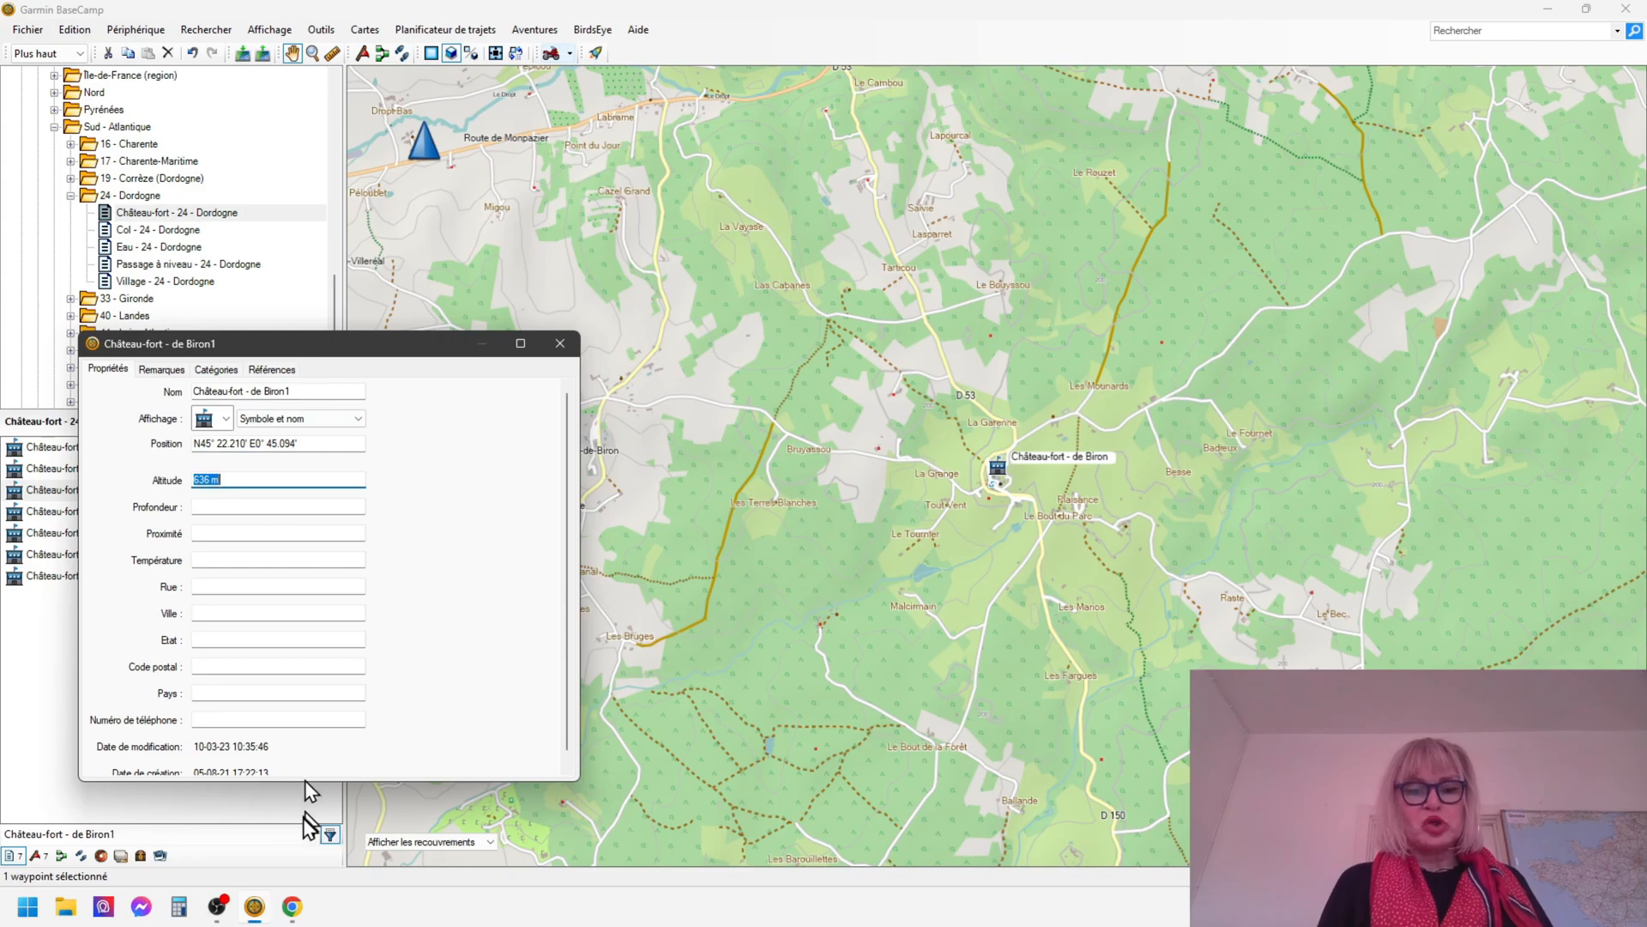
Switch to Google Maps in the browser and copy "de chapelle faucher" from the search text
left_click(293, 907)
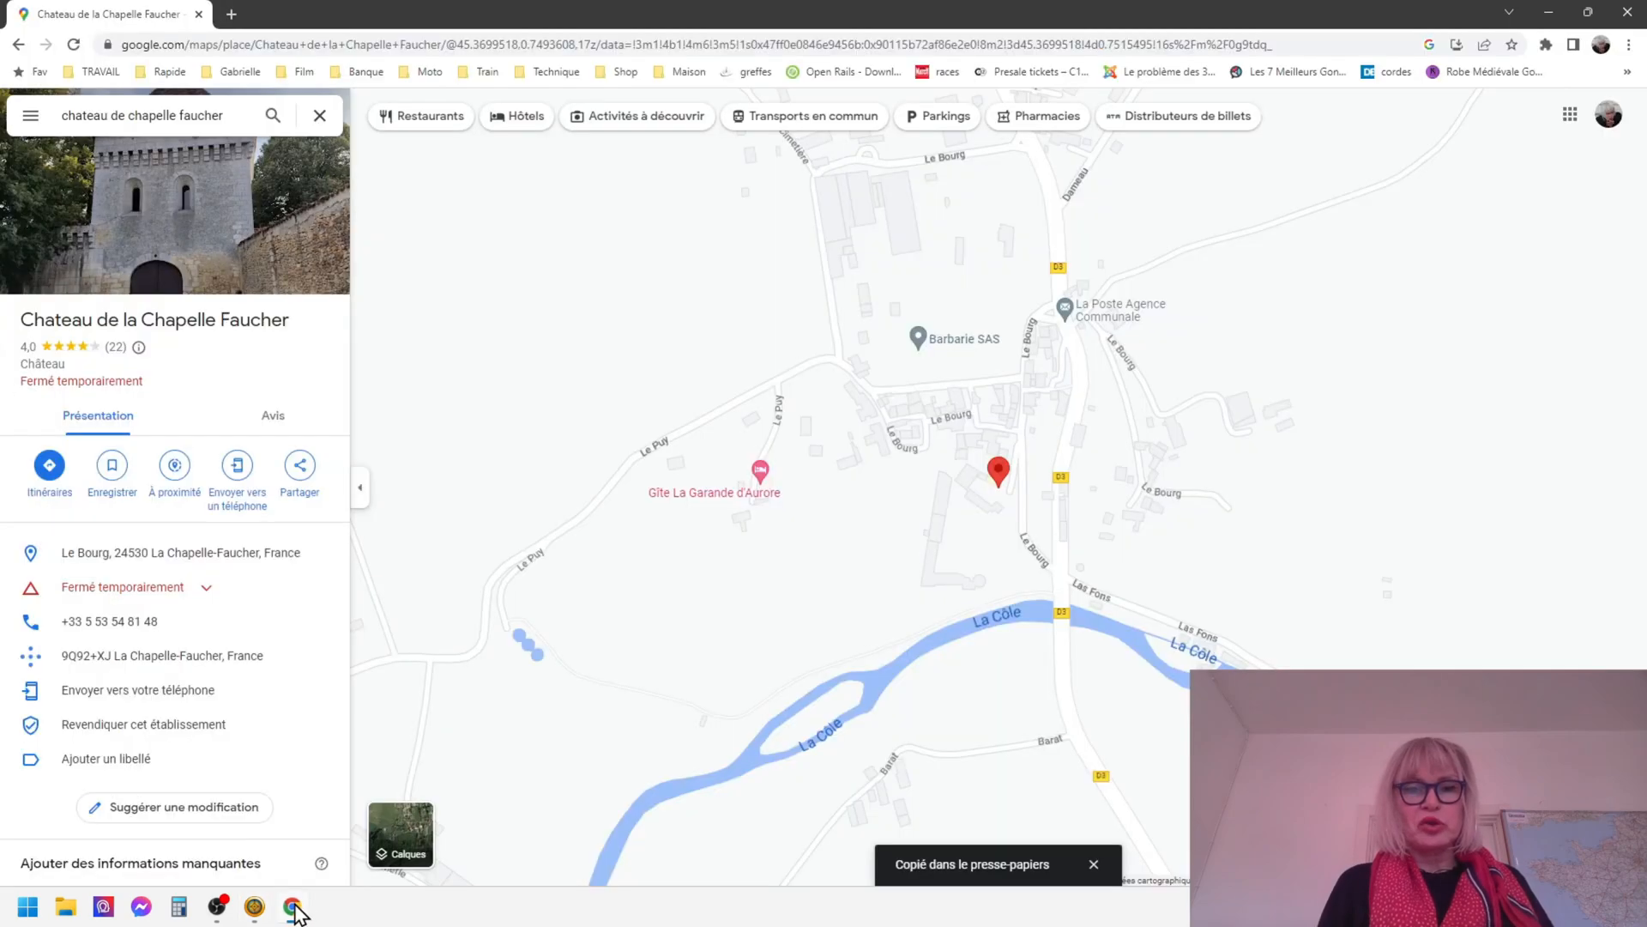
left_click(247, 114)
left_click_drag(247, 114, 109, 118)
key("ctrl+c")
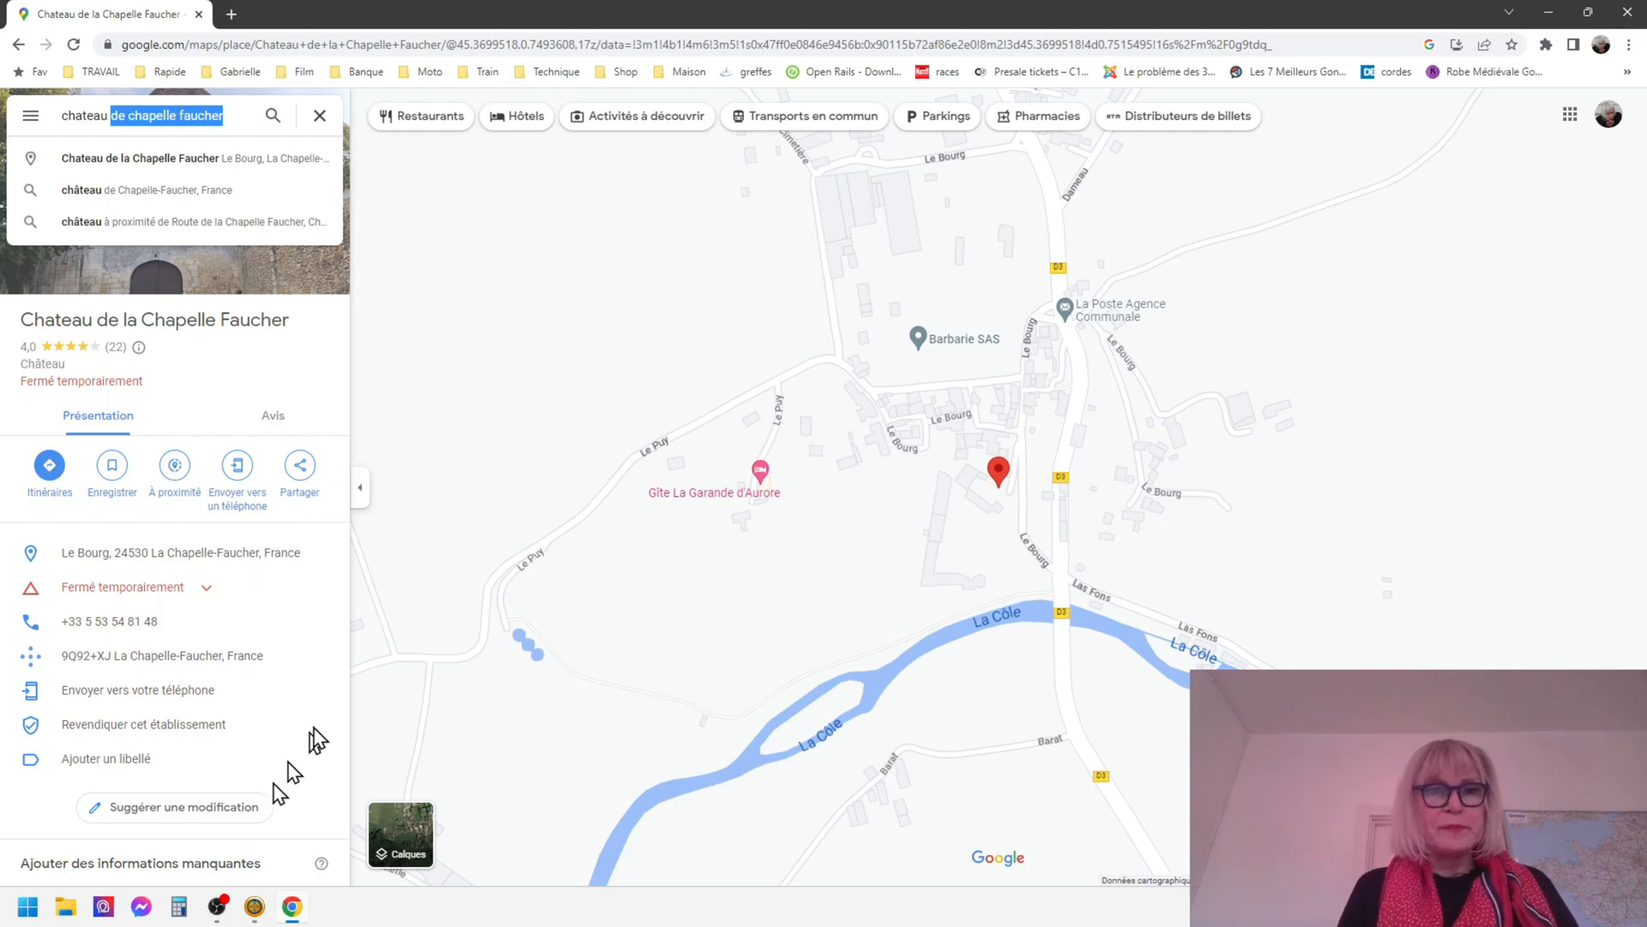
Return to BaseCamp and use the copied text to rename the duplicate Château-fort - de chapelle faucher
left_click(253, 913)
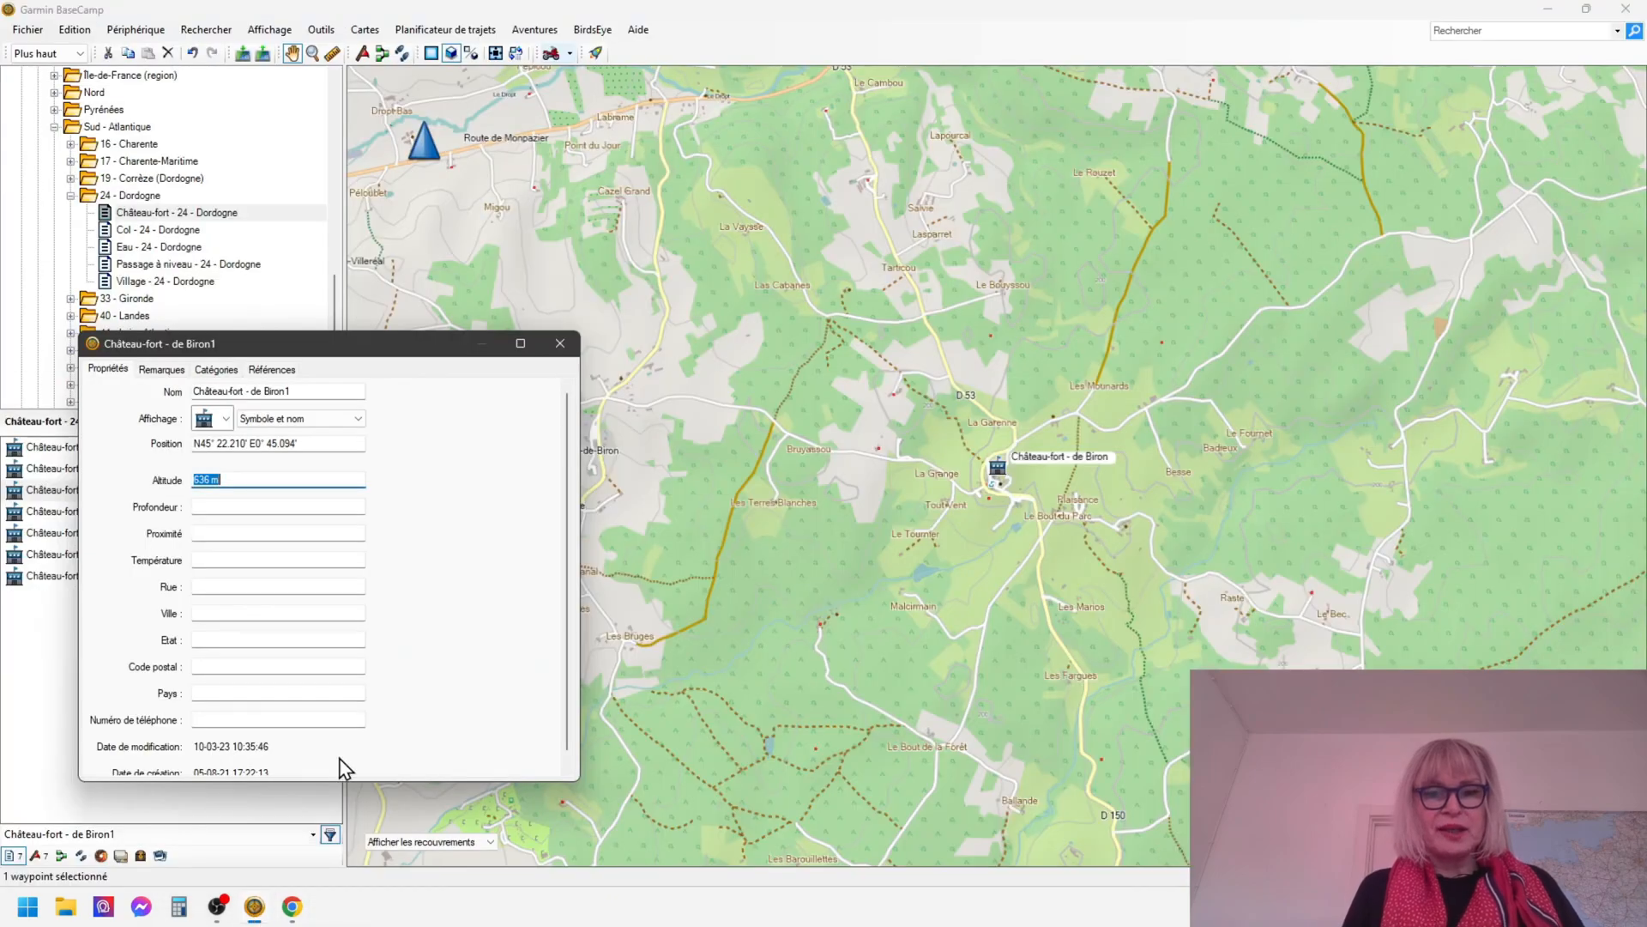
left_click(318, 392)
key("BackSpace")
key("BackSpace")
key("BackSpace")
key("BackSpace")
key("BackSpace")
key("BackSpace")
key("BackSpace")
key("BackSpace")
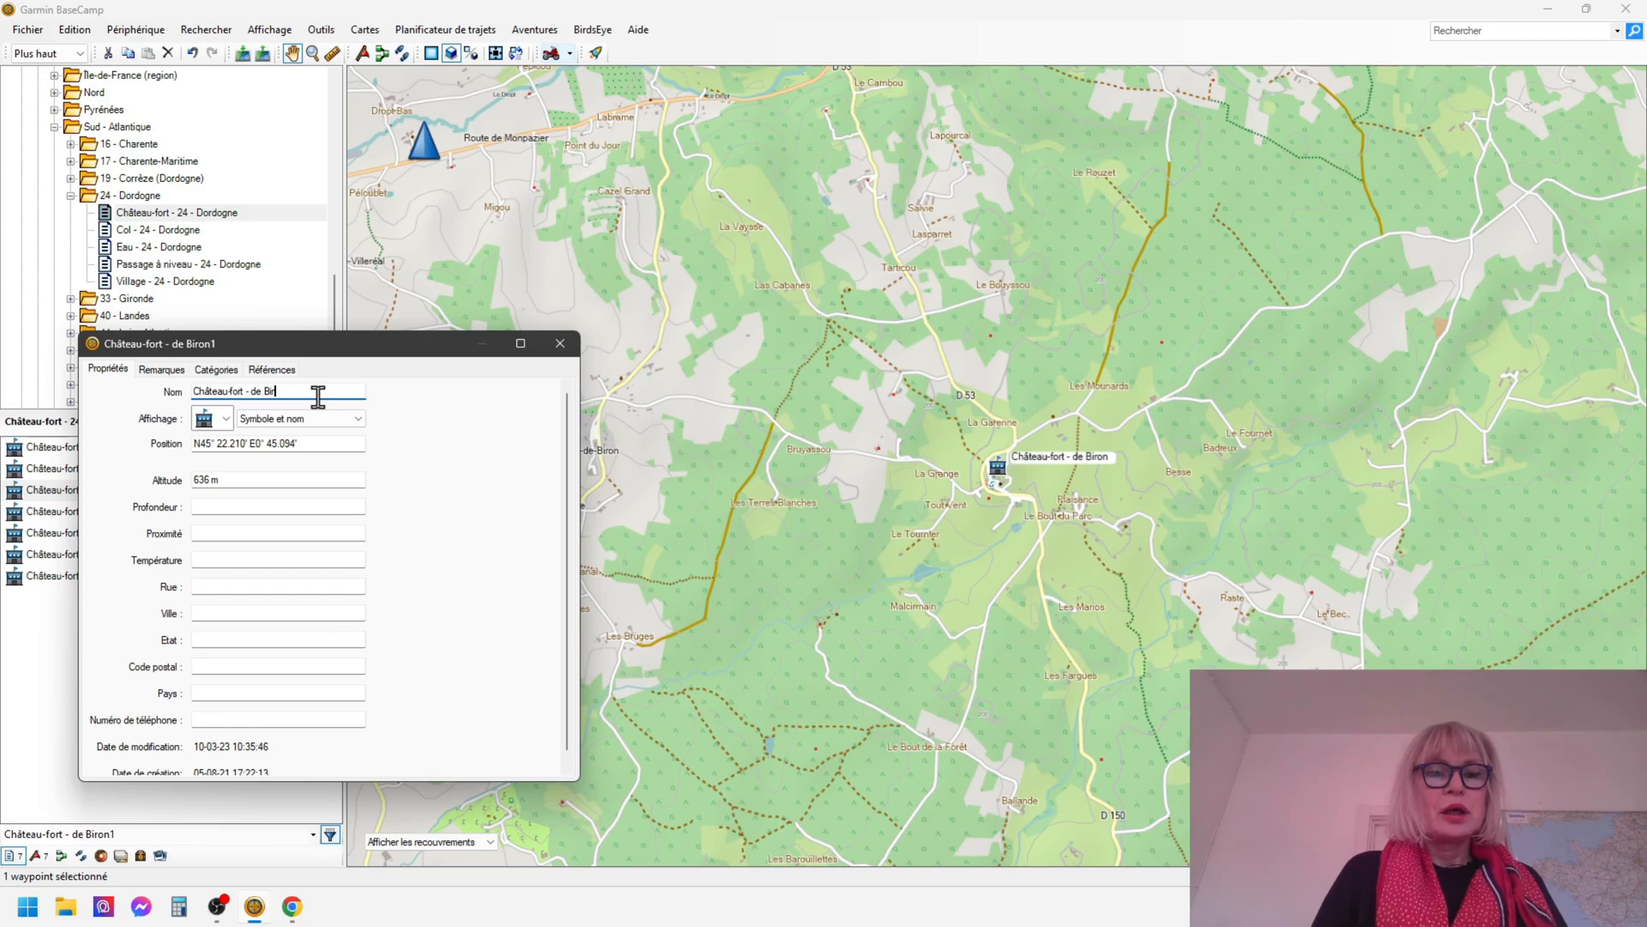
key("ctrl+v")
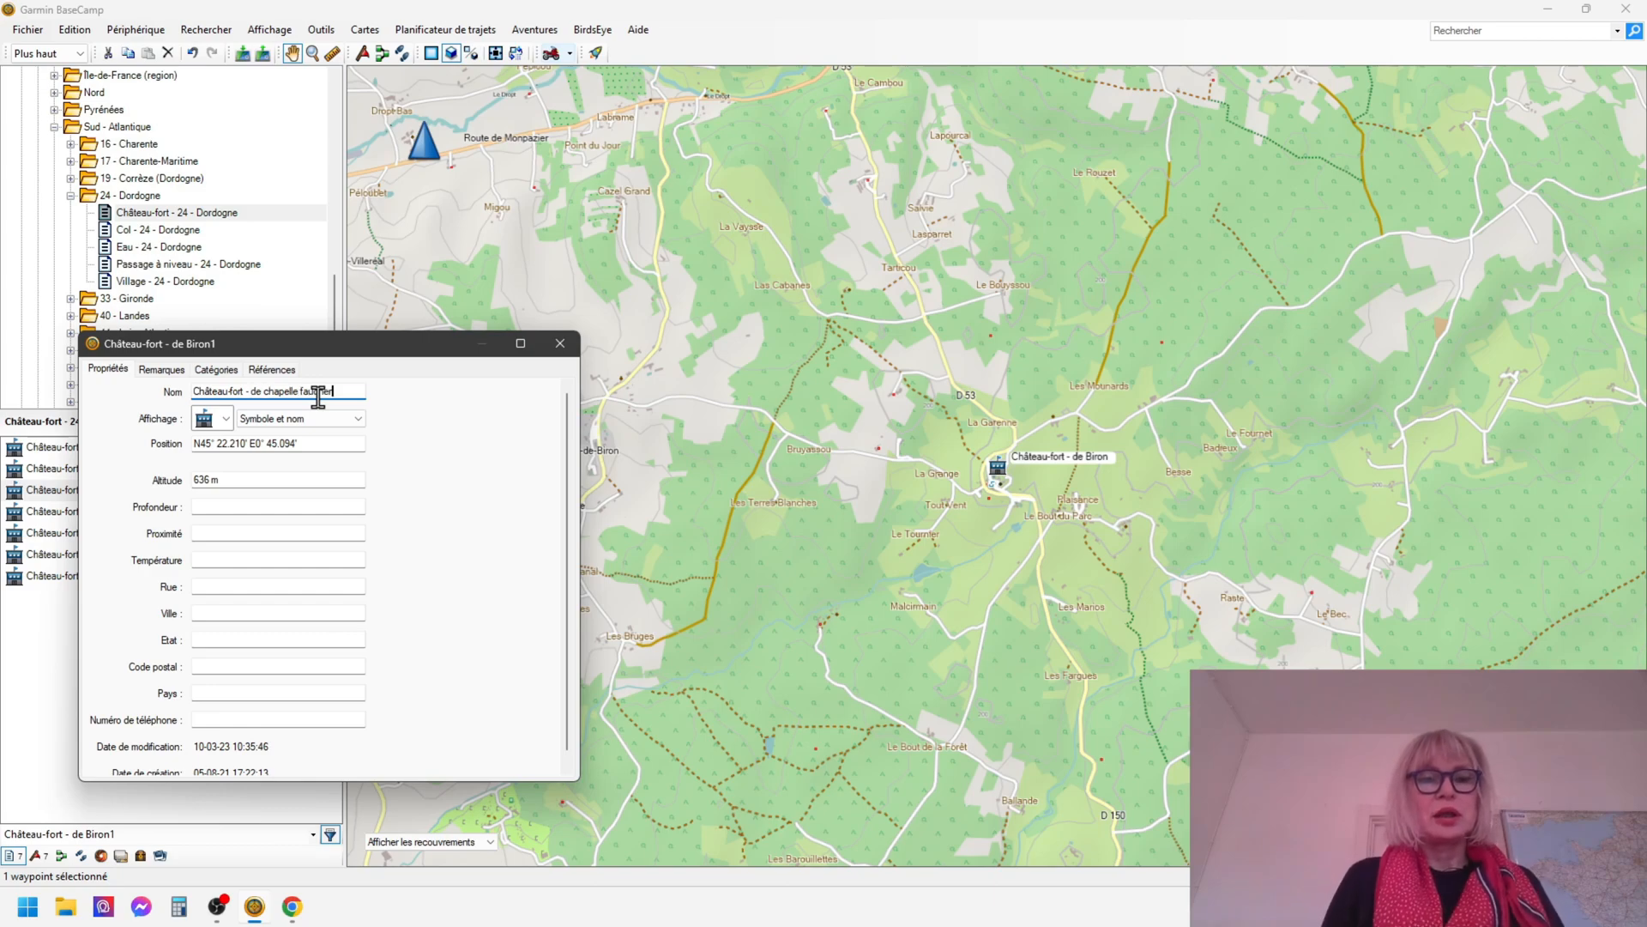
key("Return")
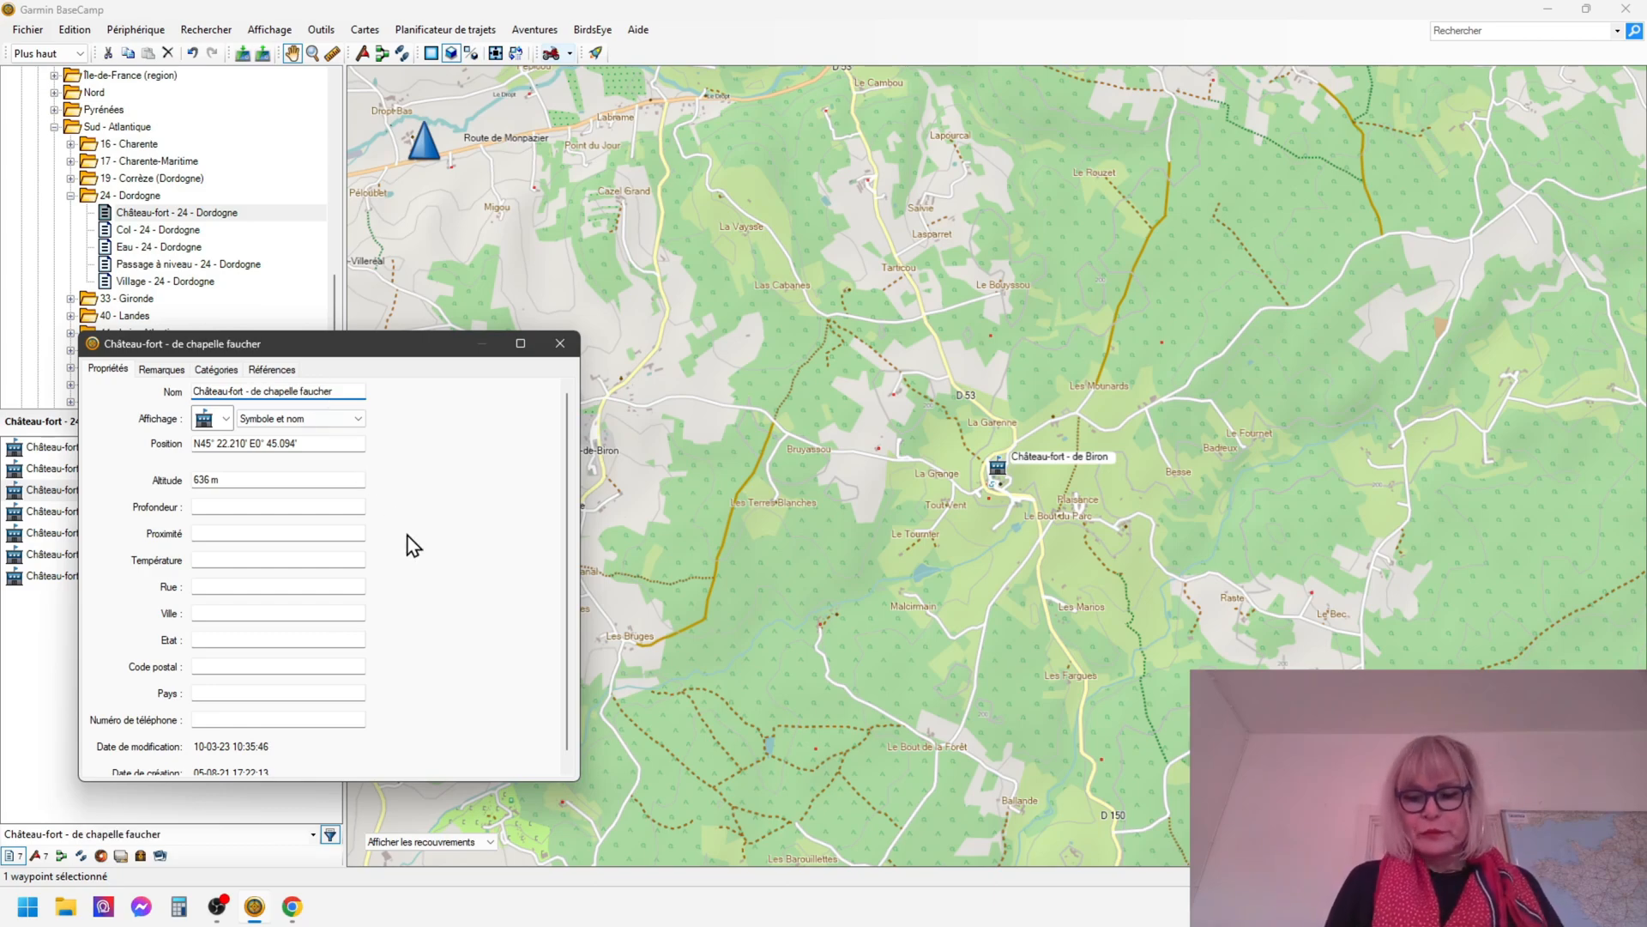
Capitalise the castle's name so the waypoint reads Château-fort - de Chapelle Faucher, and close its properties
key("Left")
key("Left")
key("Left")
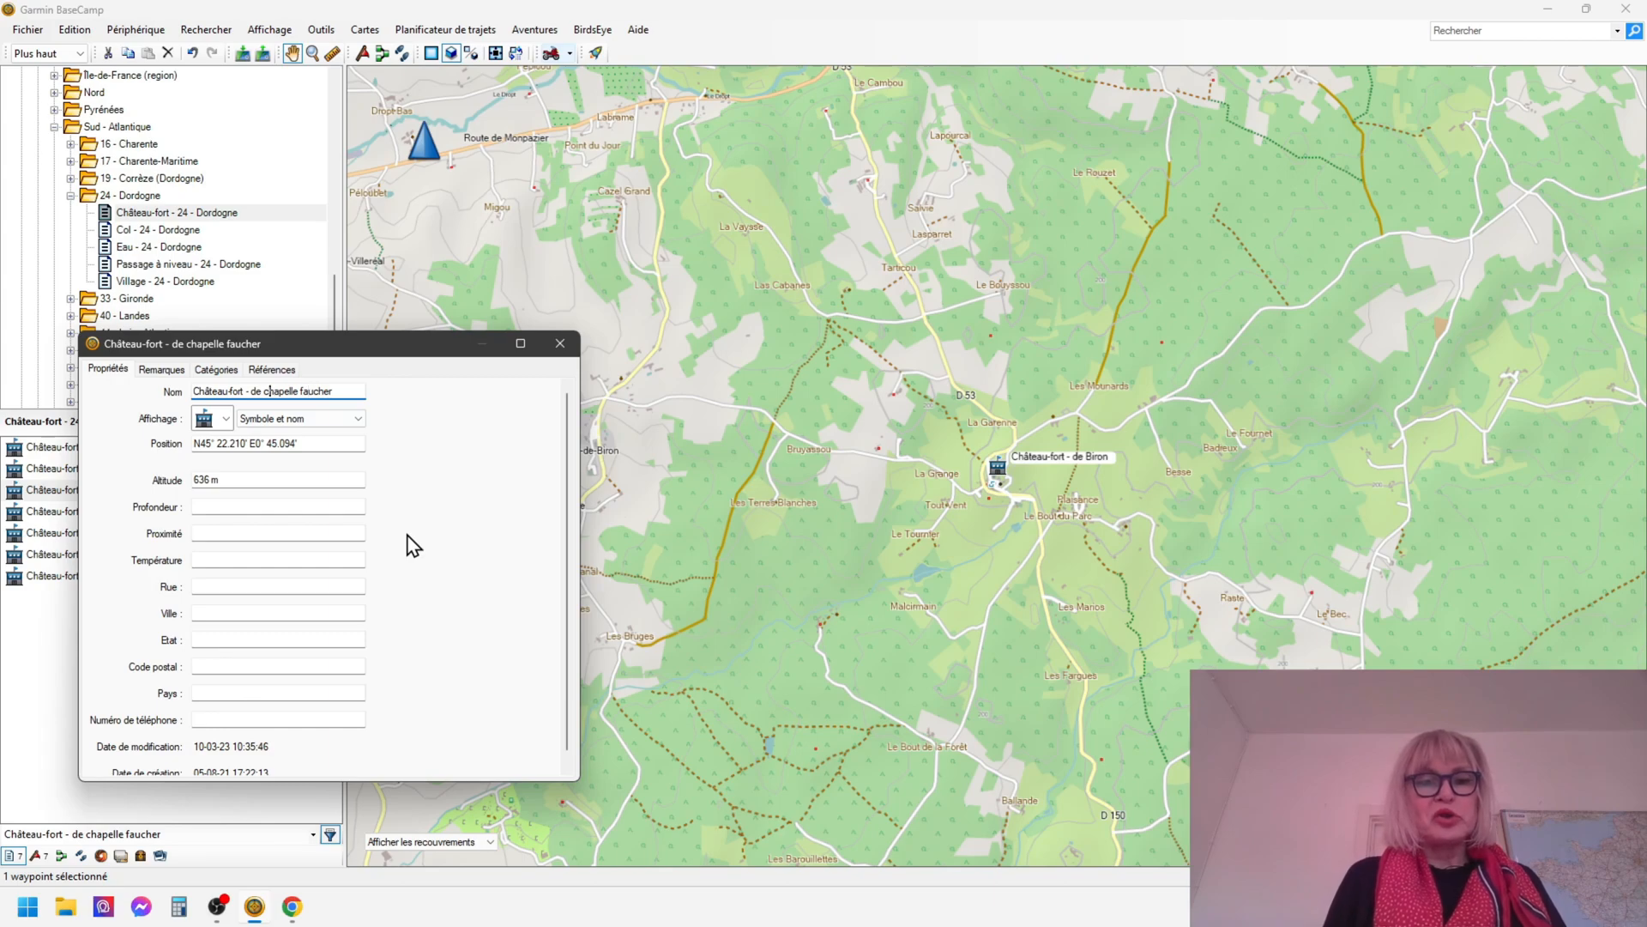
key("Delete")
type("C")
key("Right")
key("Right")
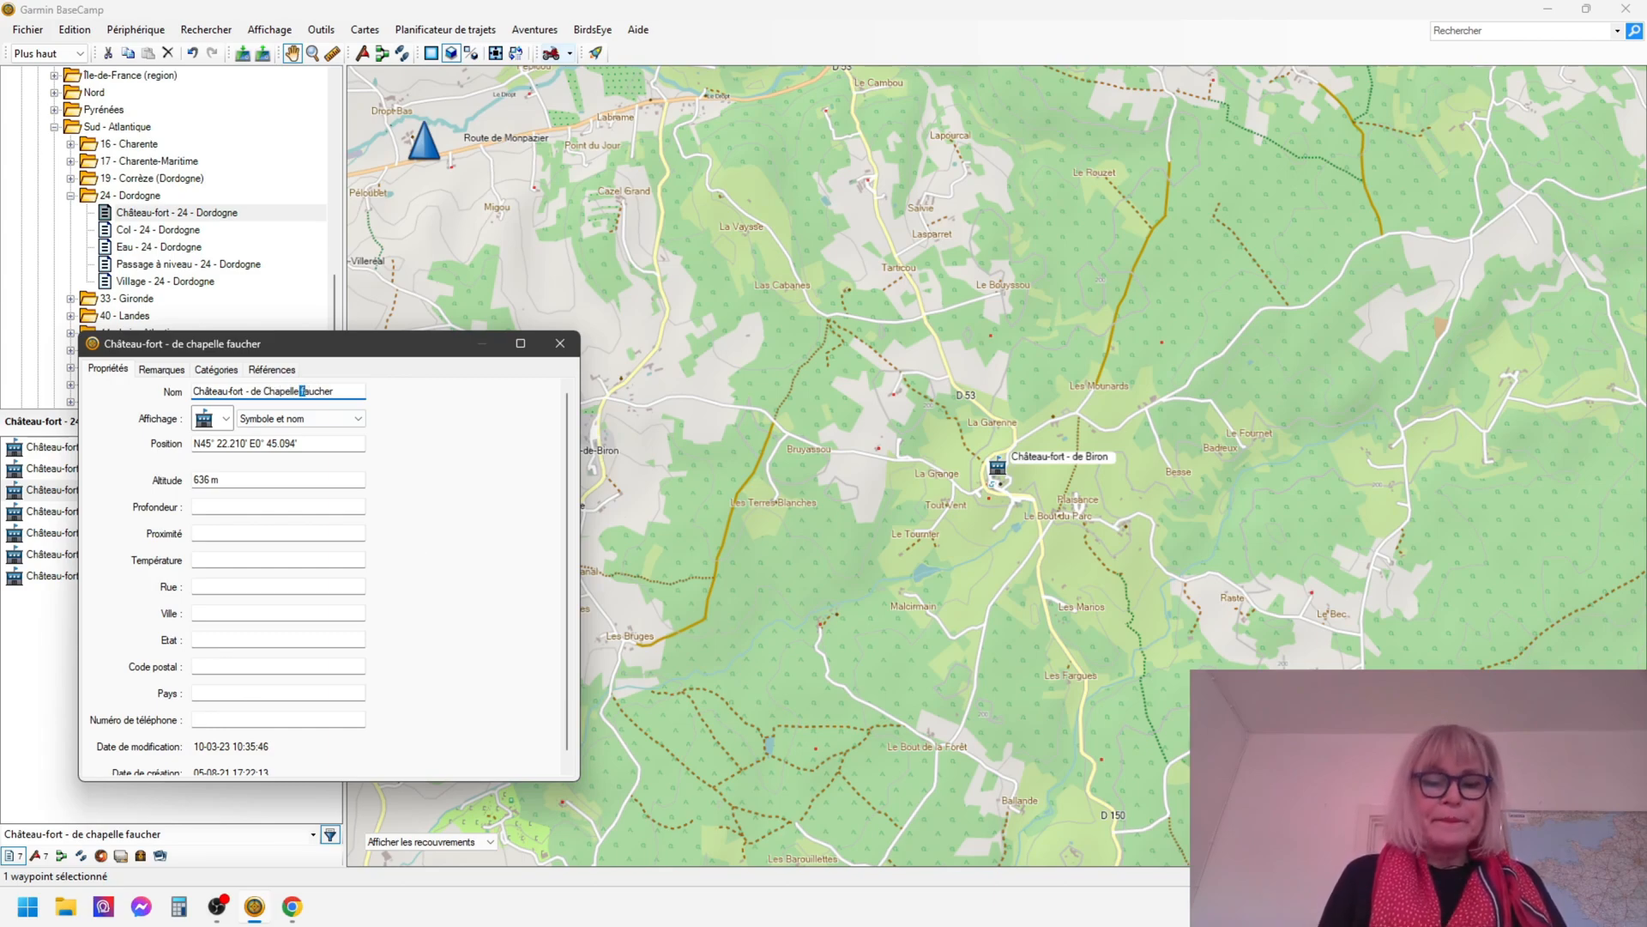
type("F")
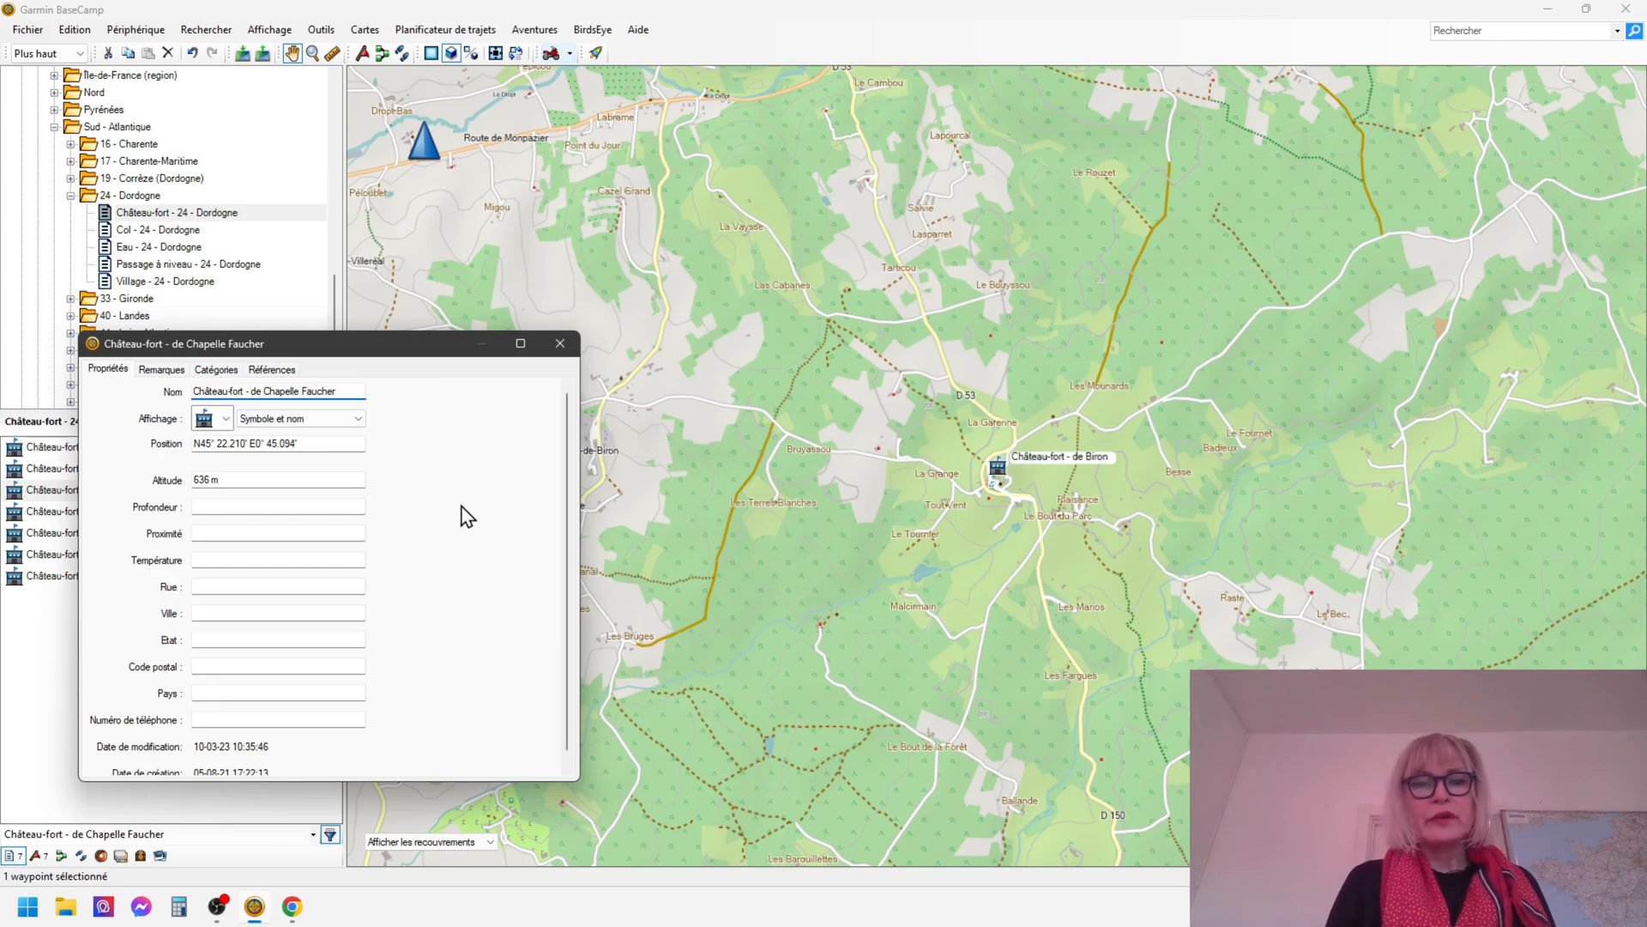
left_click(560, 344)
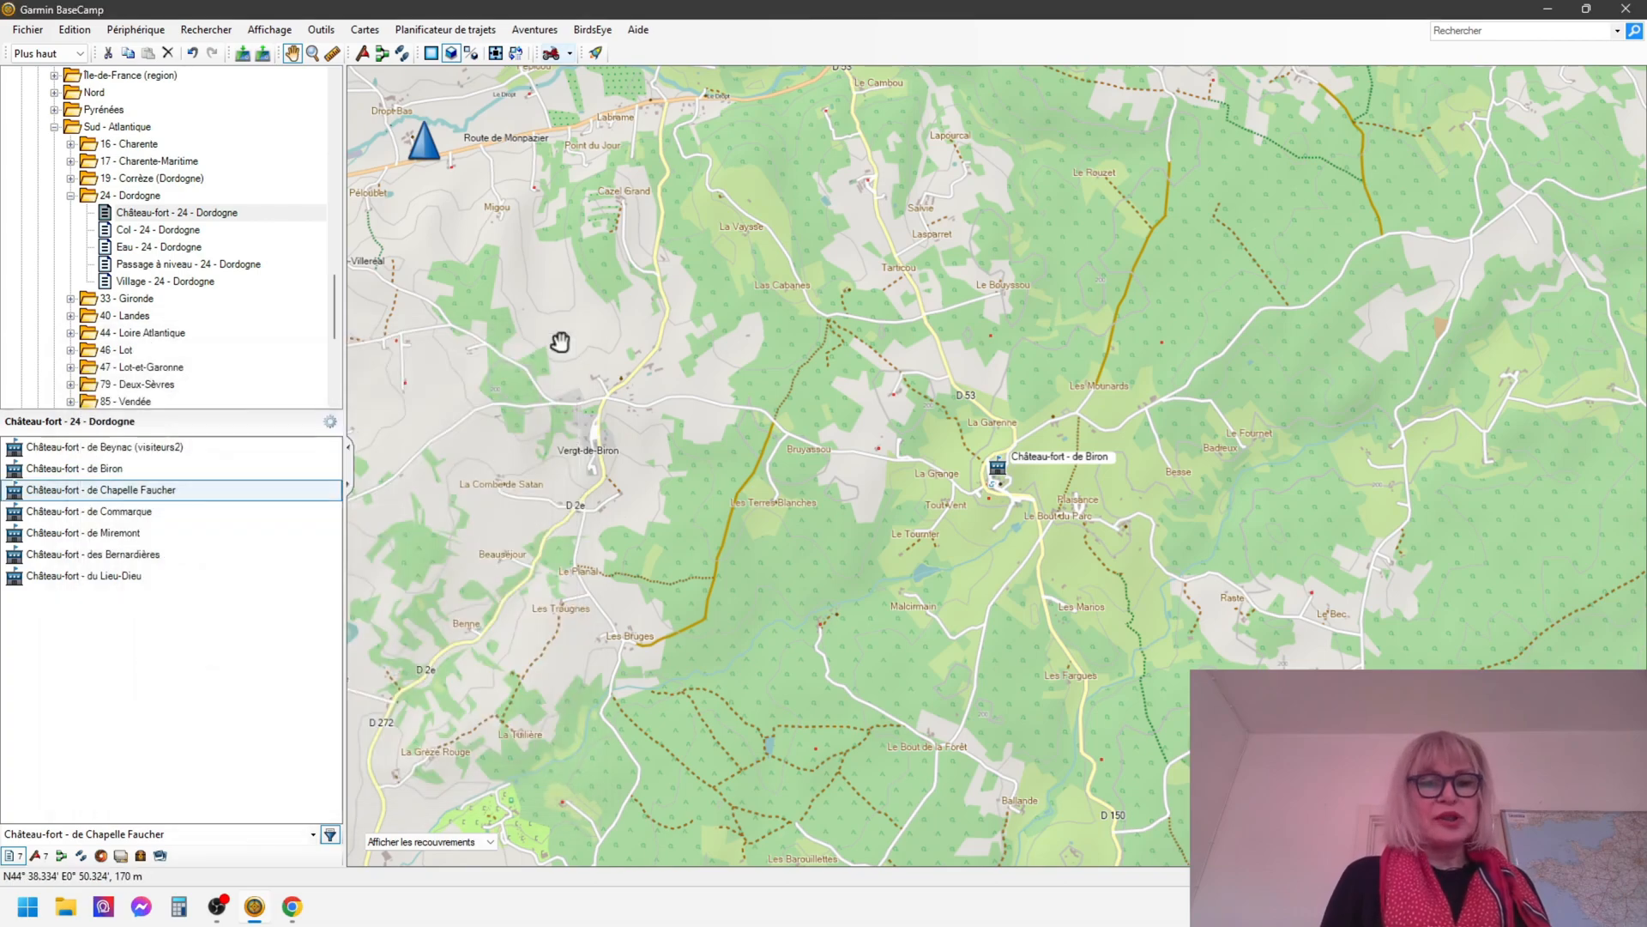
Centre the map on Château-fort - de Chapelle Faucher, examine its location at building level, and close its properties
double_click(129, 489)
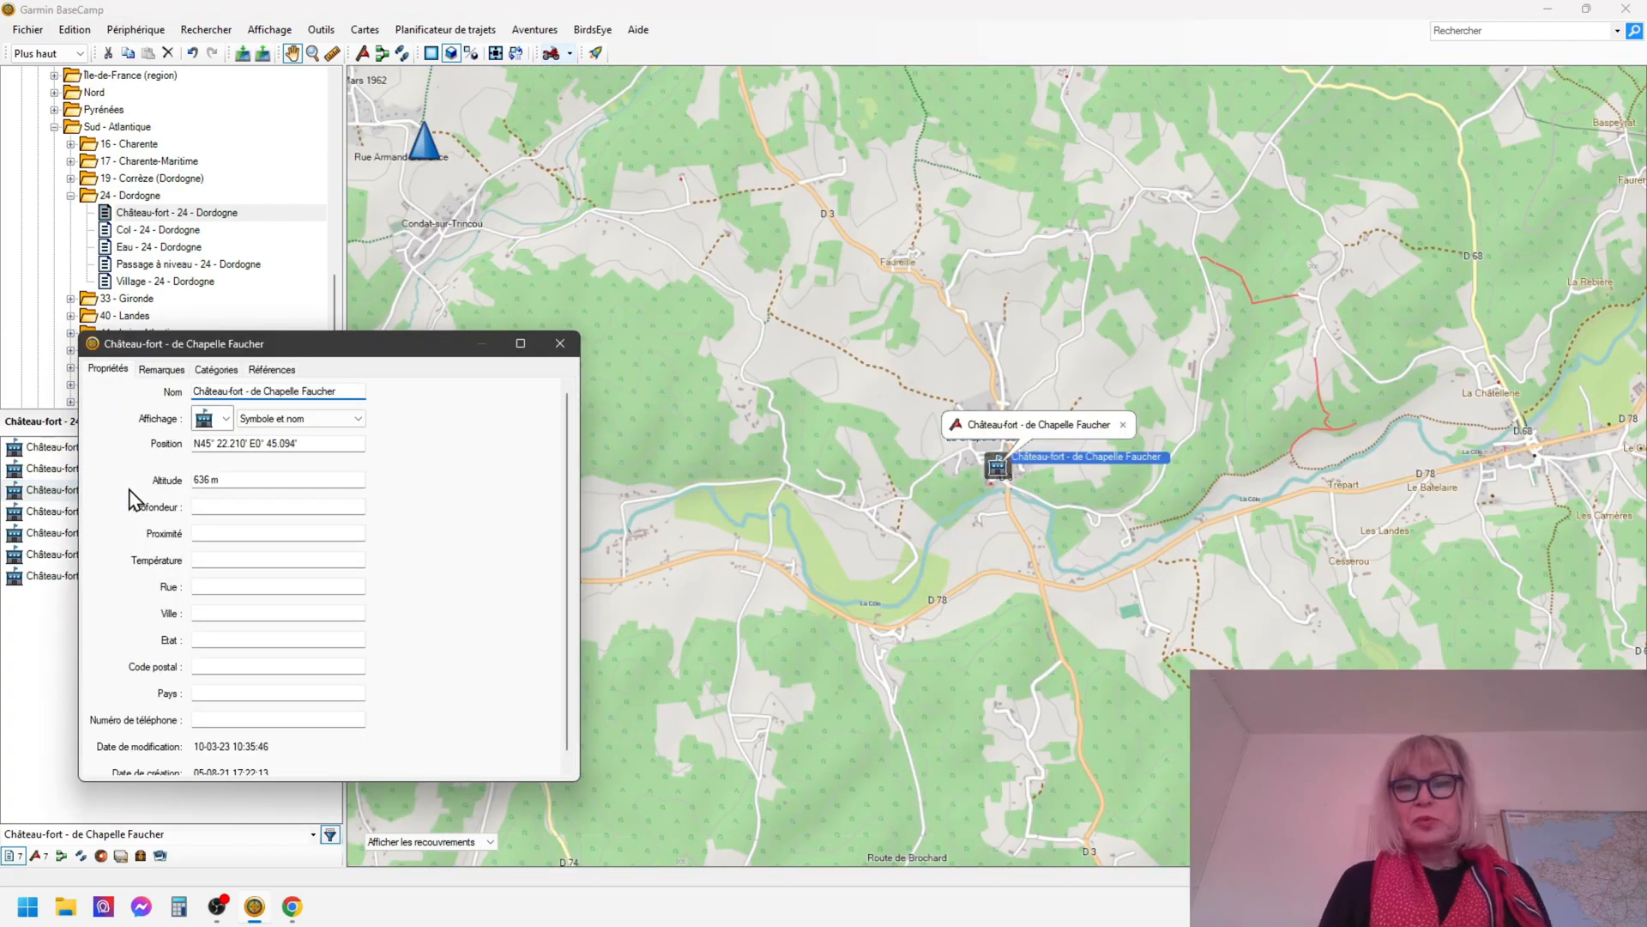
left_click(375, 120)
left_click(373, 111)
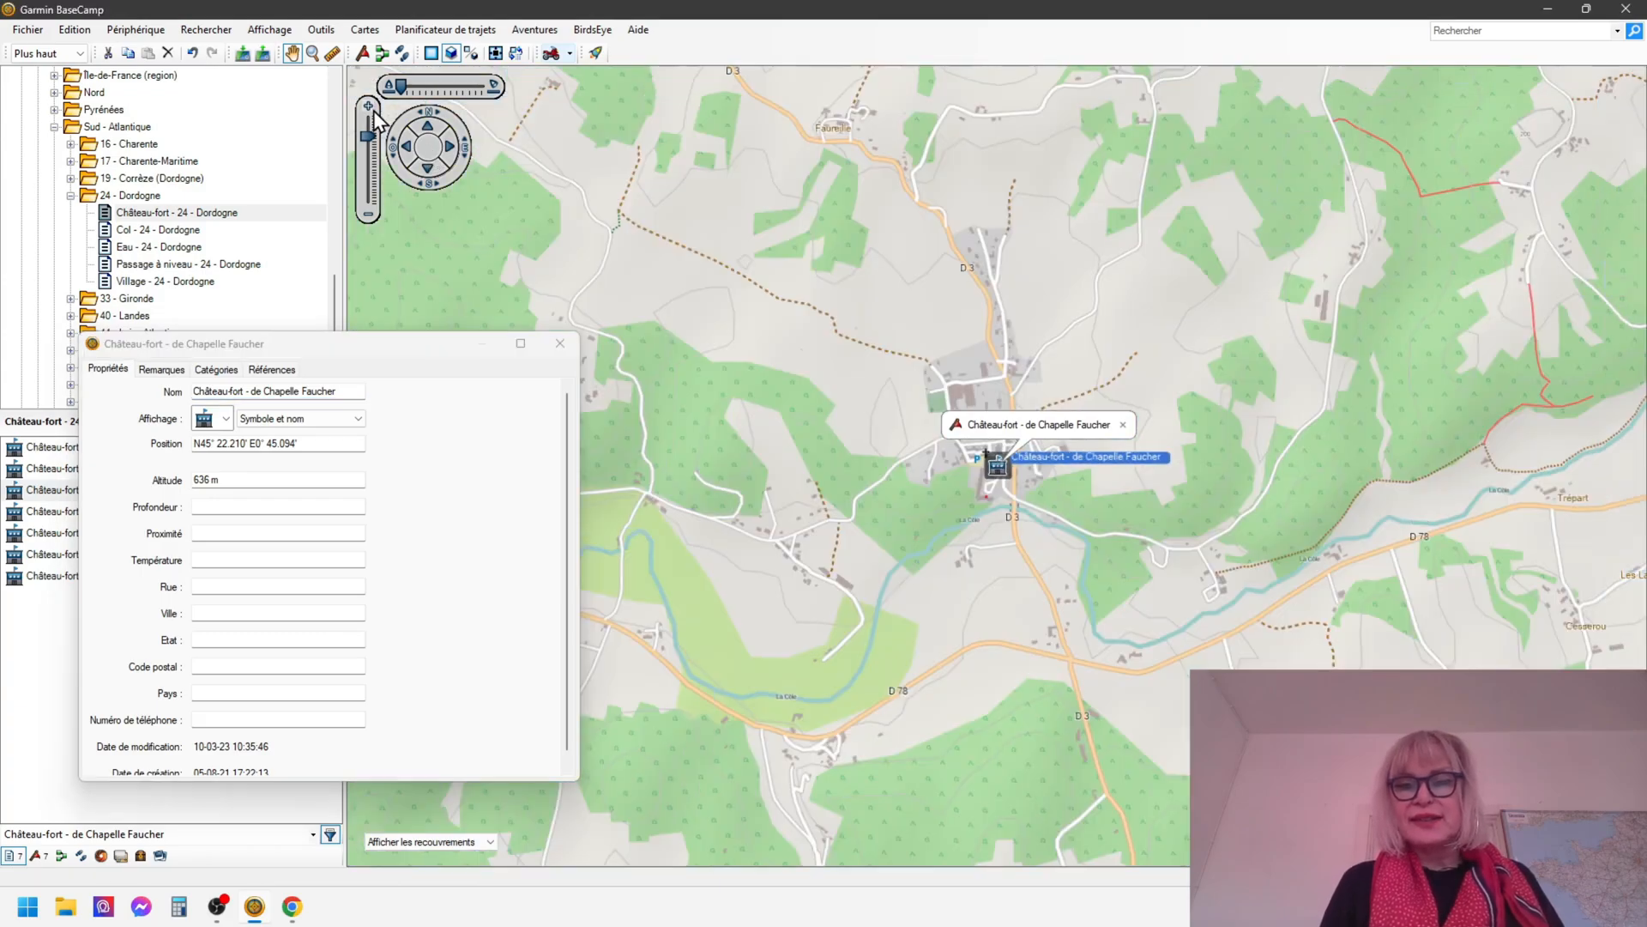
left_click(373, 111)
left_click(374, 110)
left_click(373, 111)
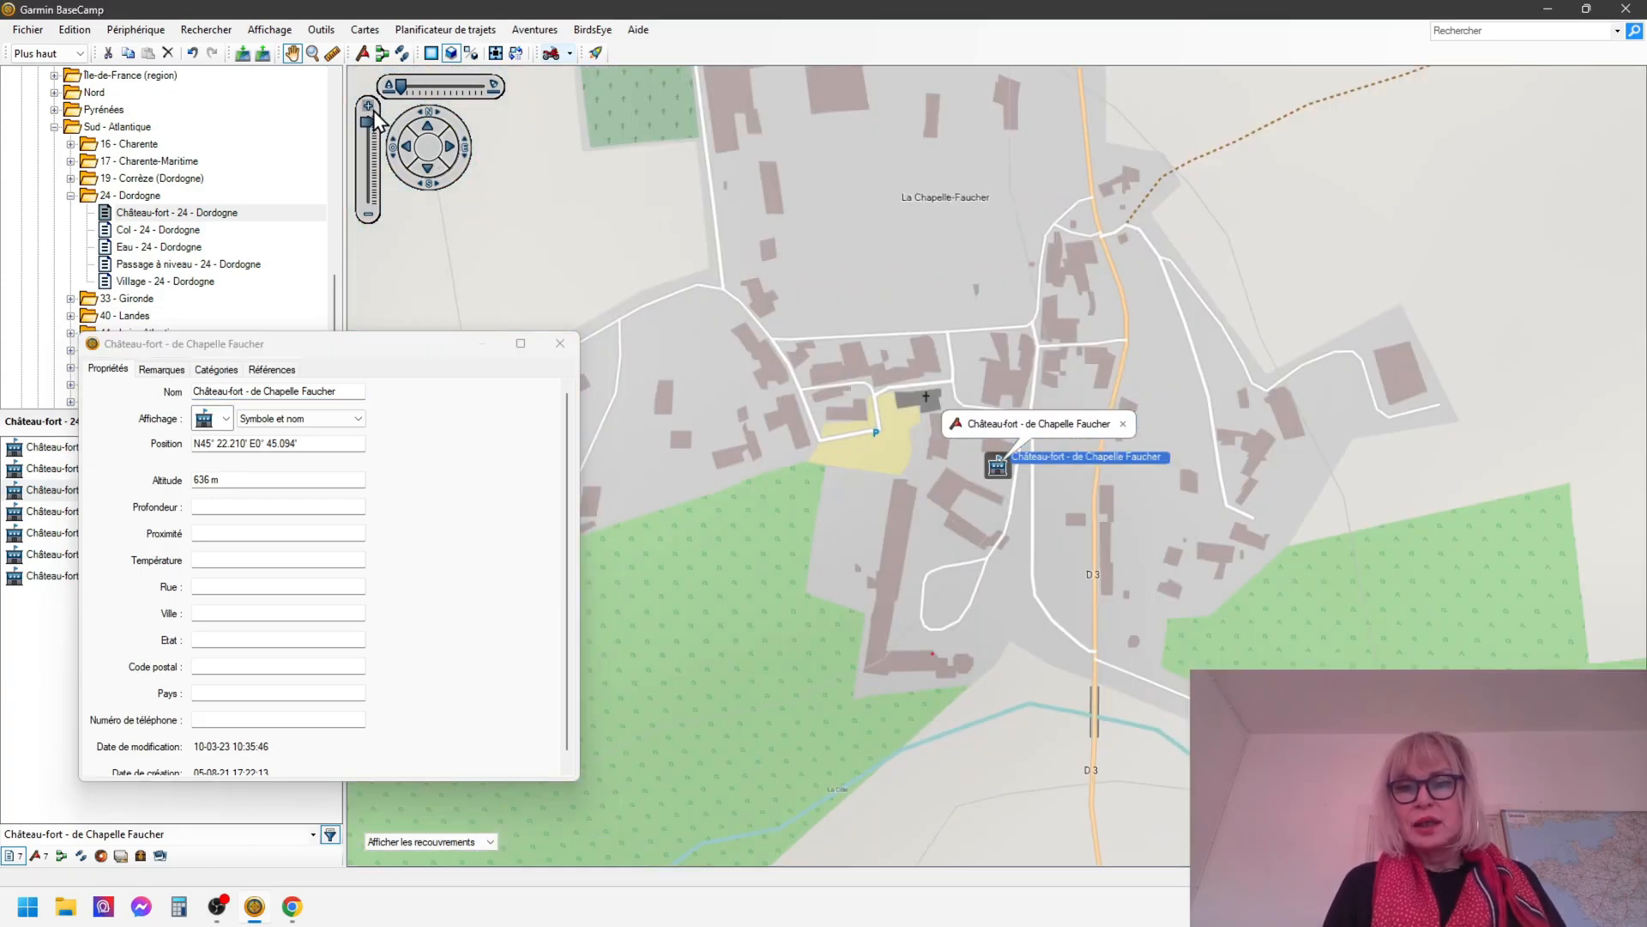
left_click(374, 111)
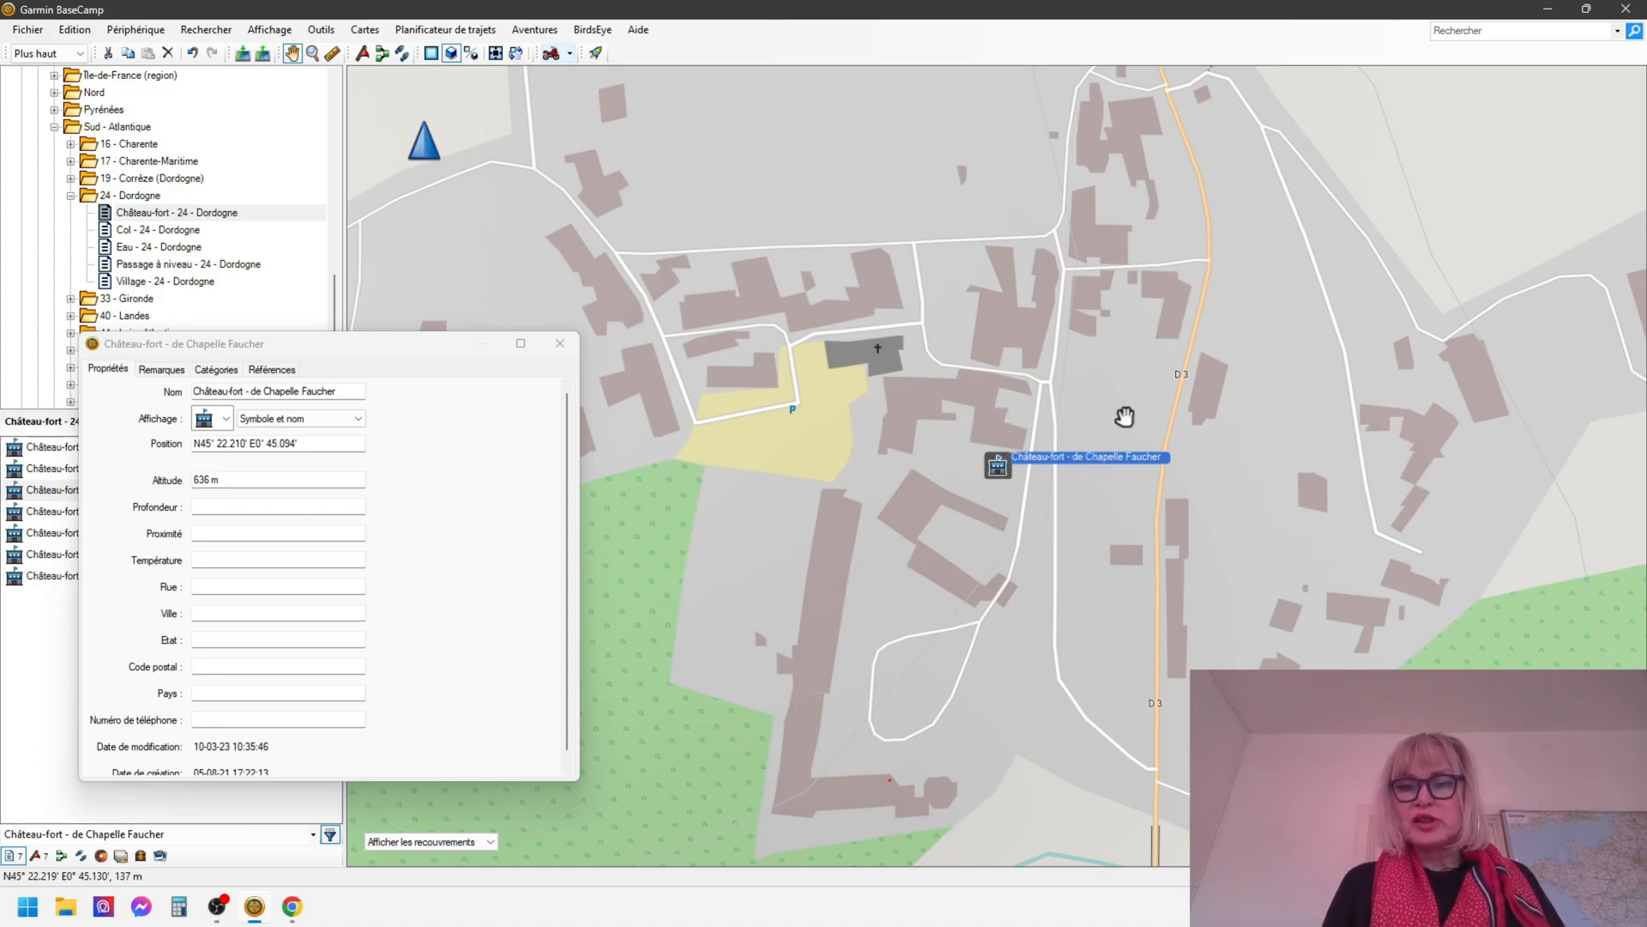
right_click(918, 412)
left_click(567, 731)
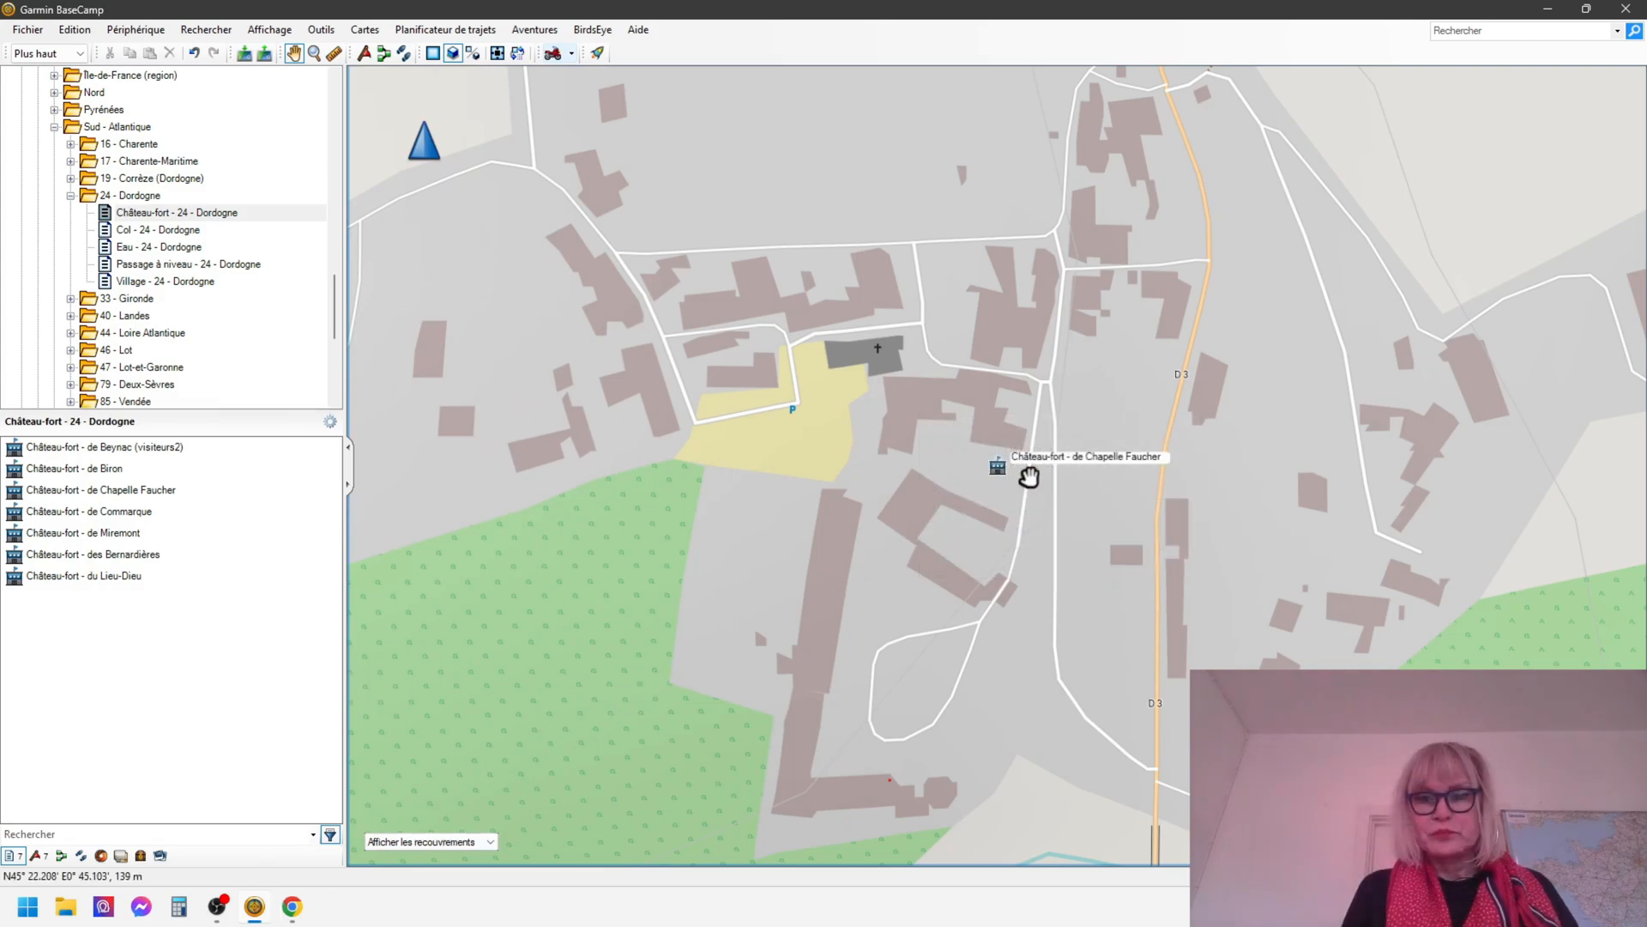
Move the Château-fort - de Chapelle Faucher waypoint slightly south onto the castle building on the map and dismiss its label
right_click(998, 473)
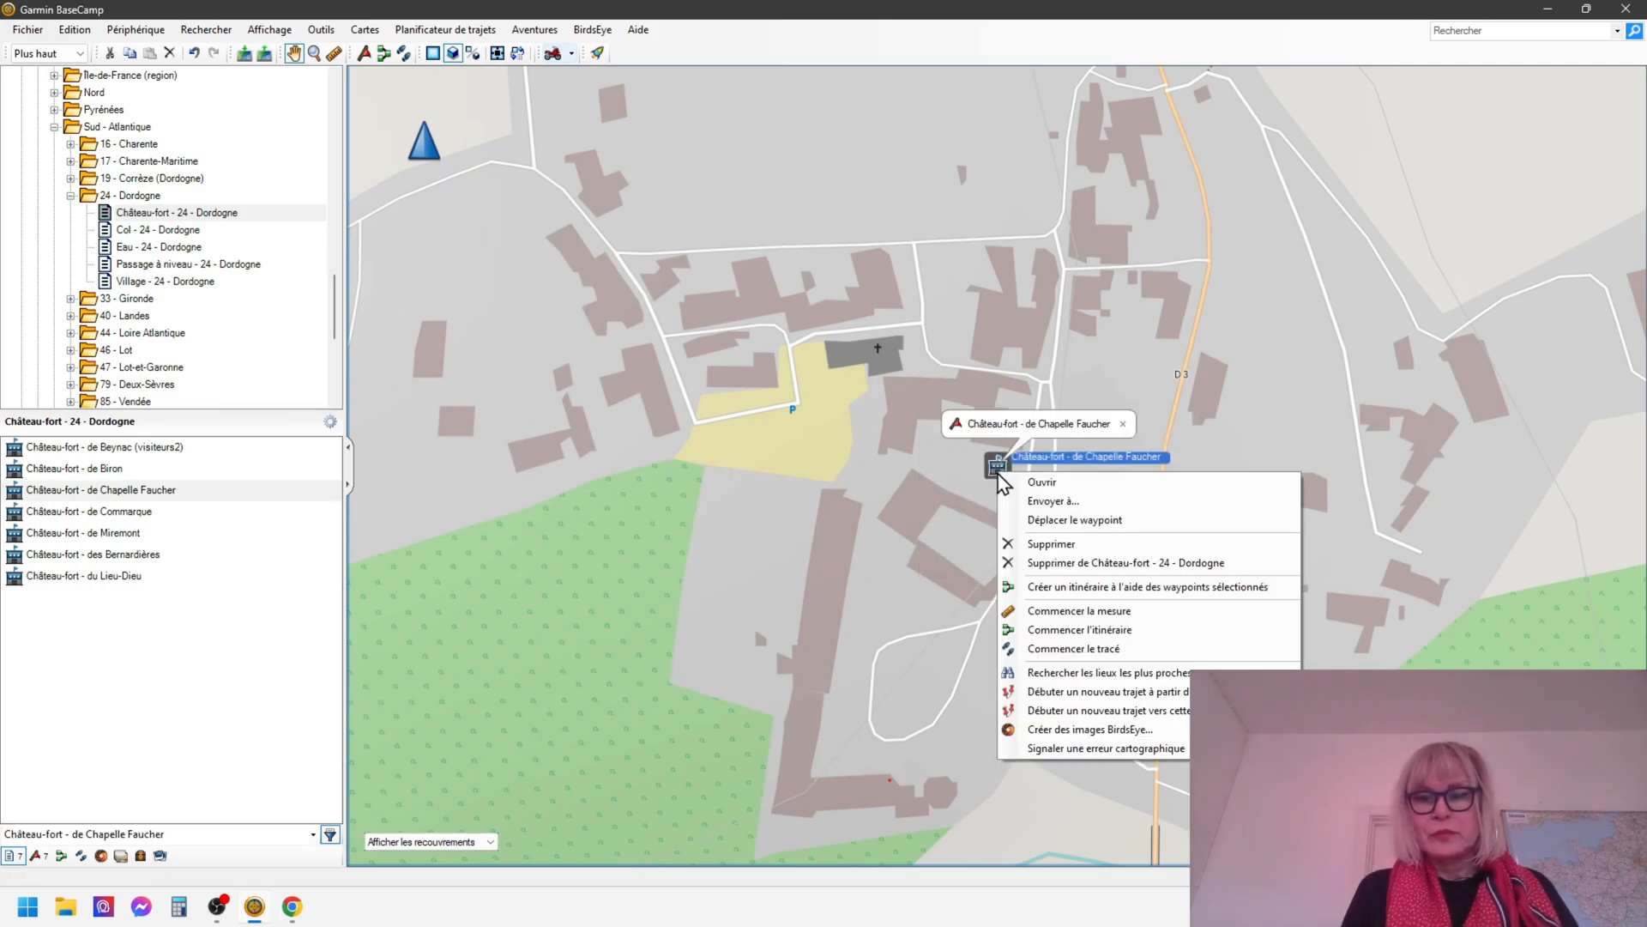
left_click(1054, 523)
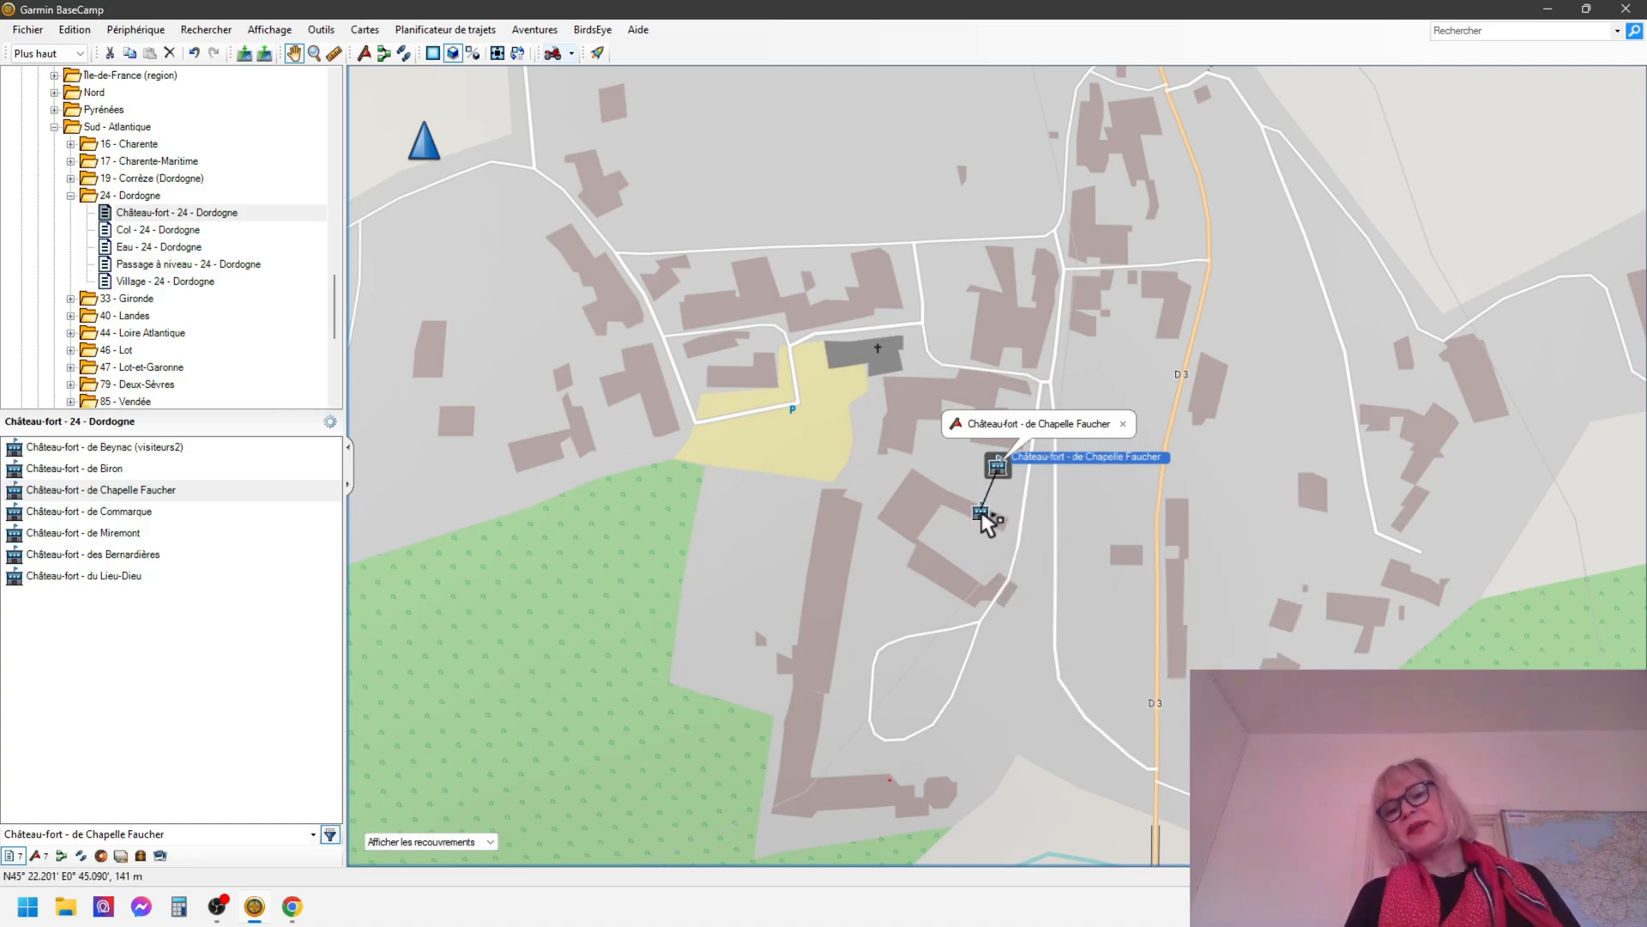
left_click(981, 513)
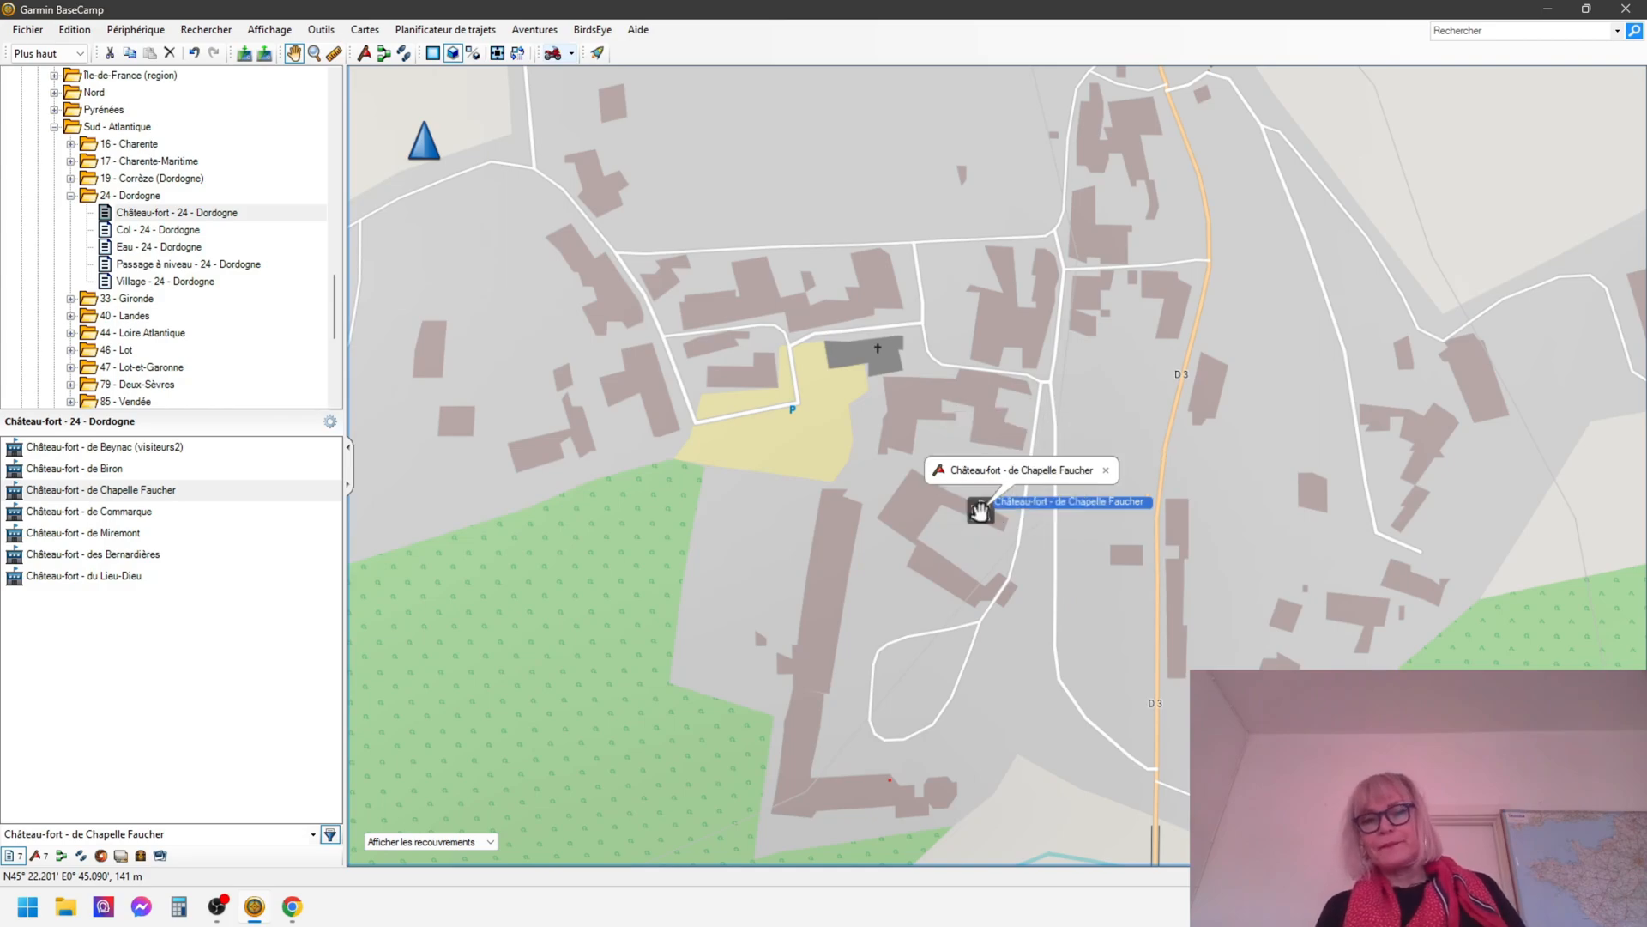
left_click(1111, 476)
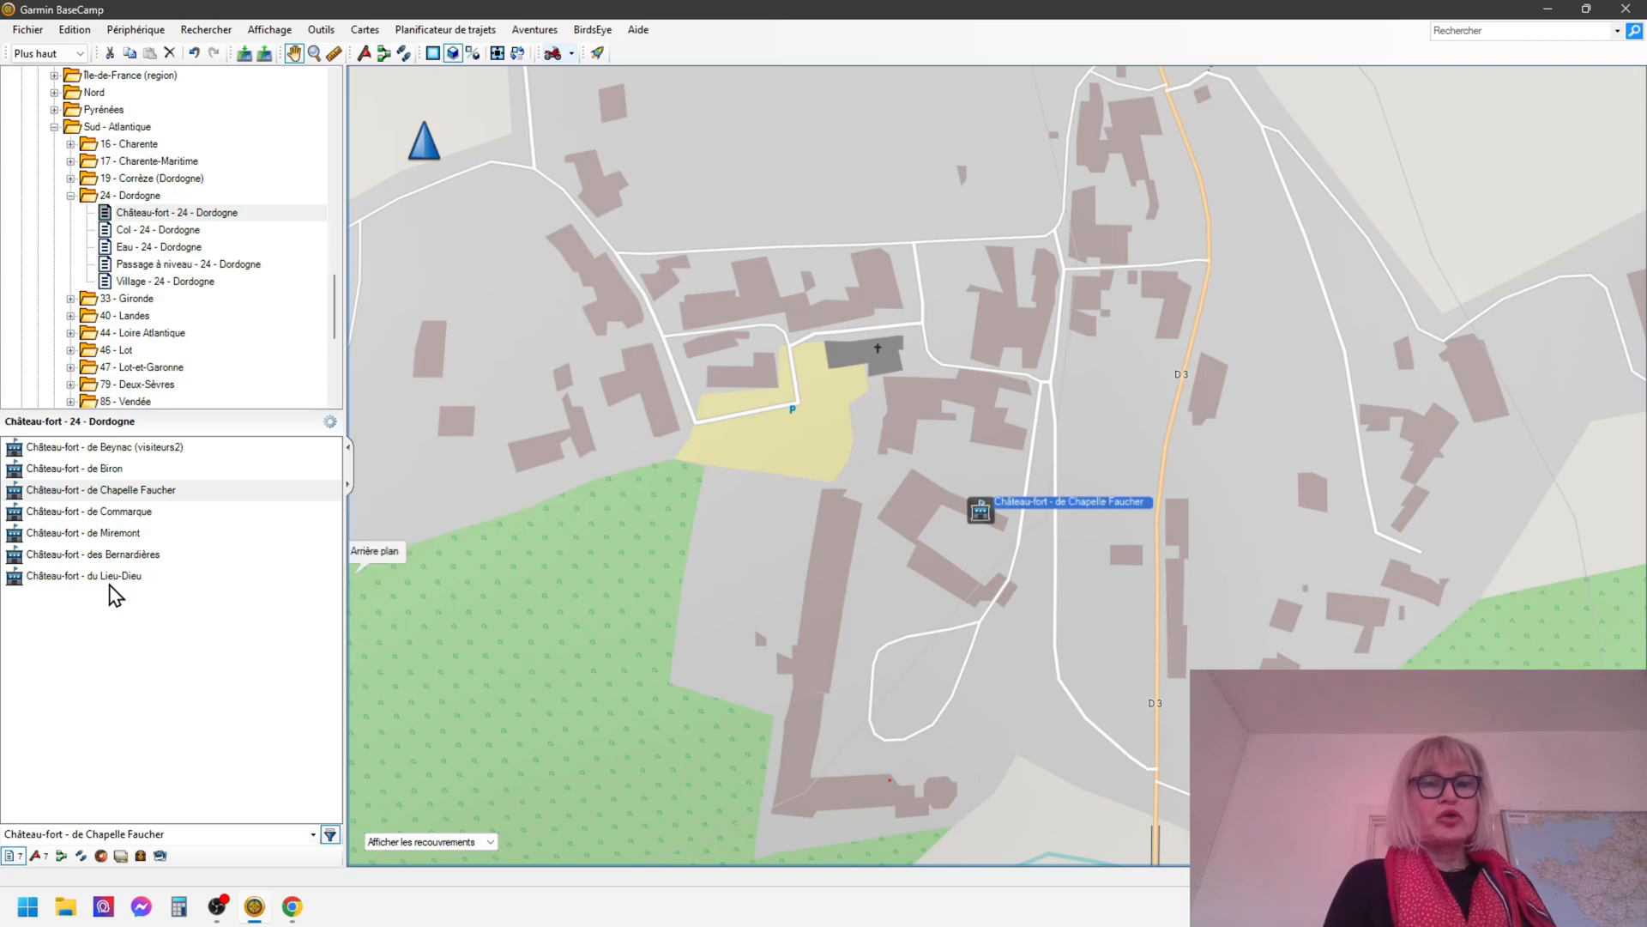
Copy all waypoints of the Château - Belgique list to Données utilisateur on the 276CX (E:) device
left_click_drag(335, 319, 337, 103)
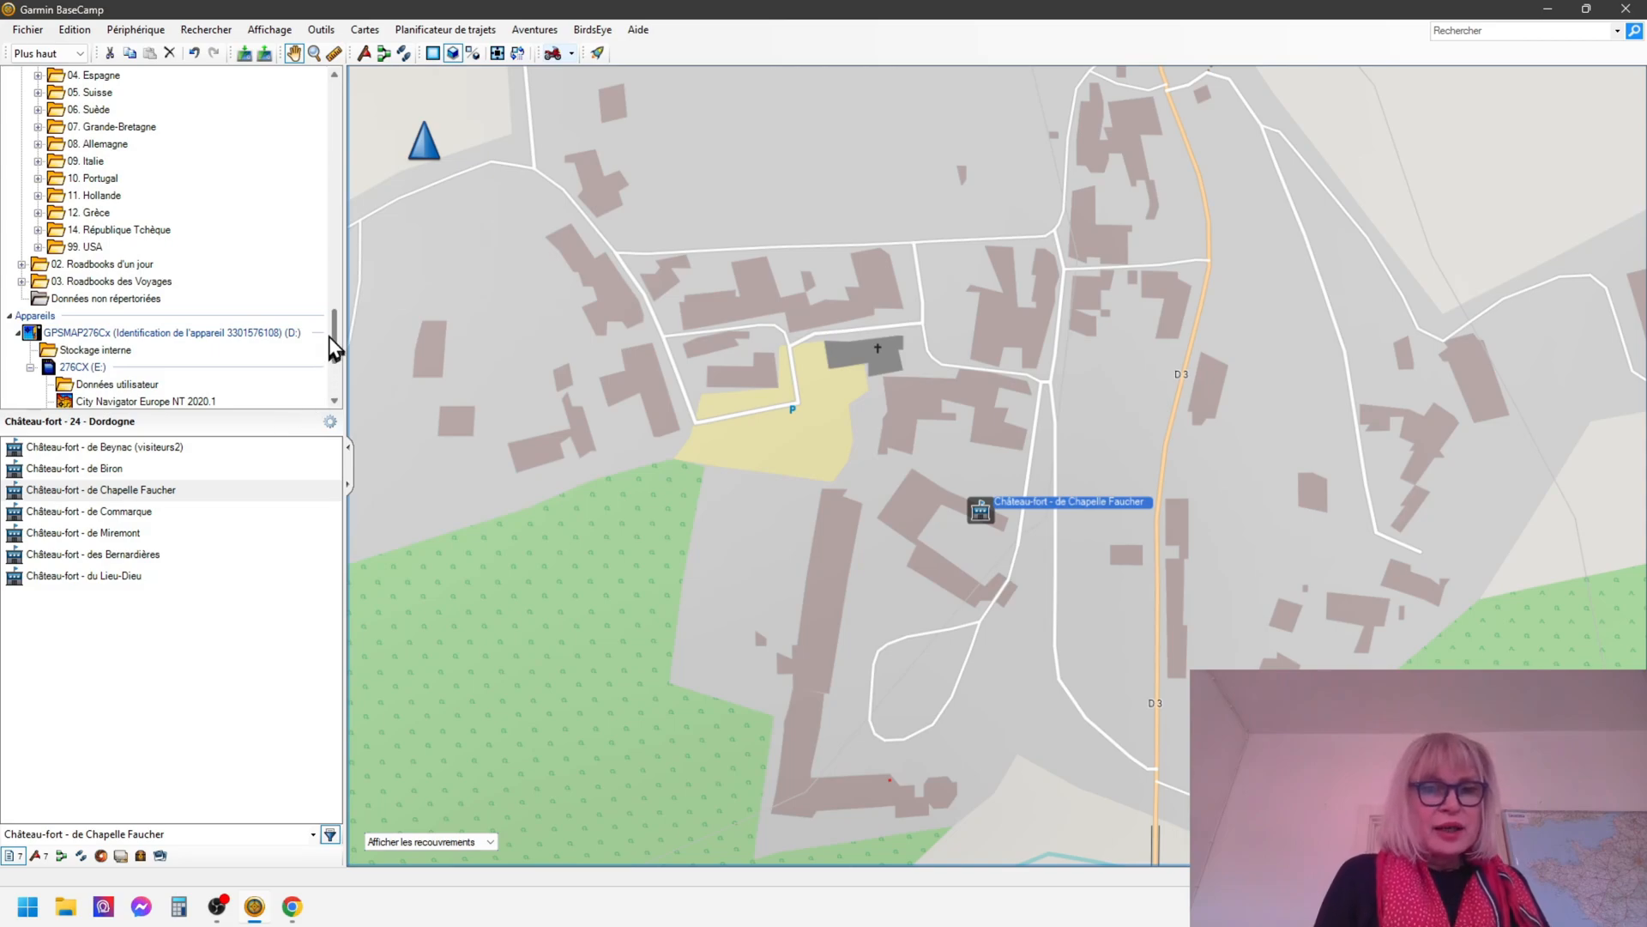
left_click_drag(330, 337, 331, 363)
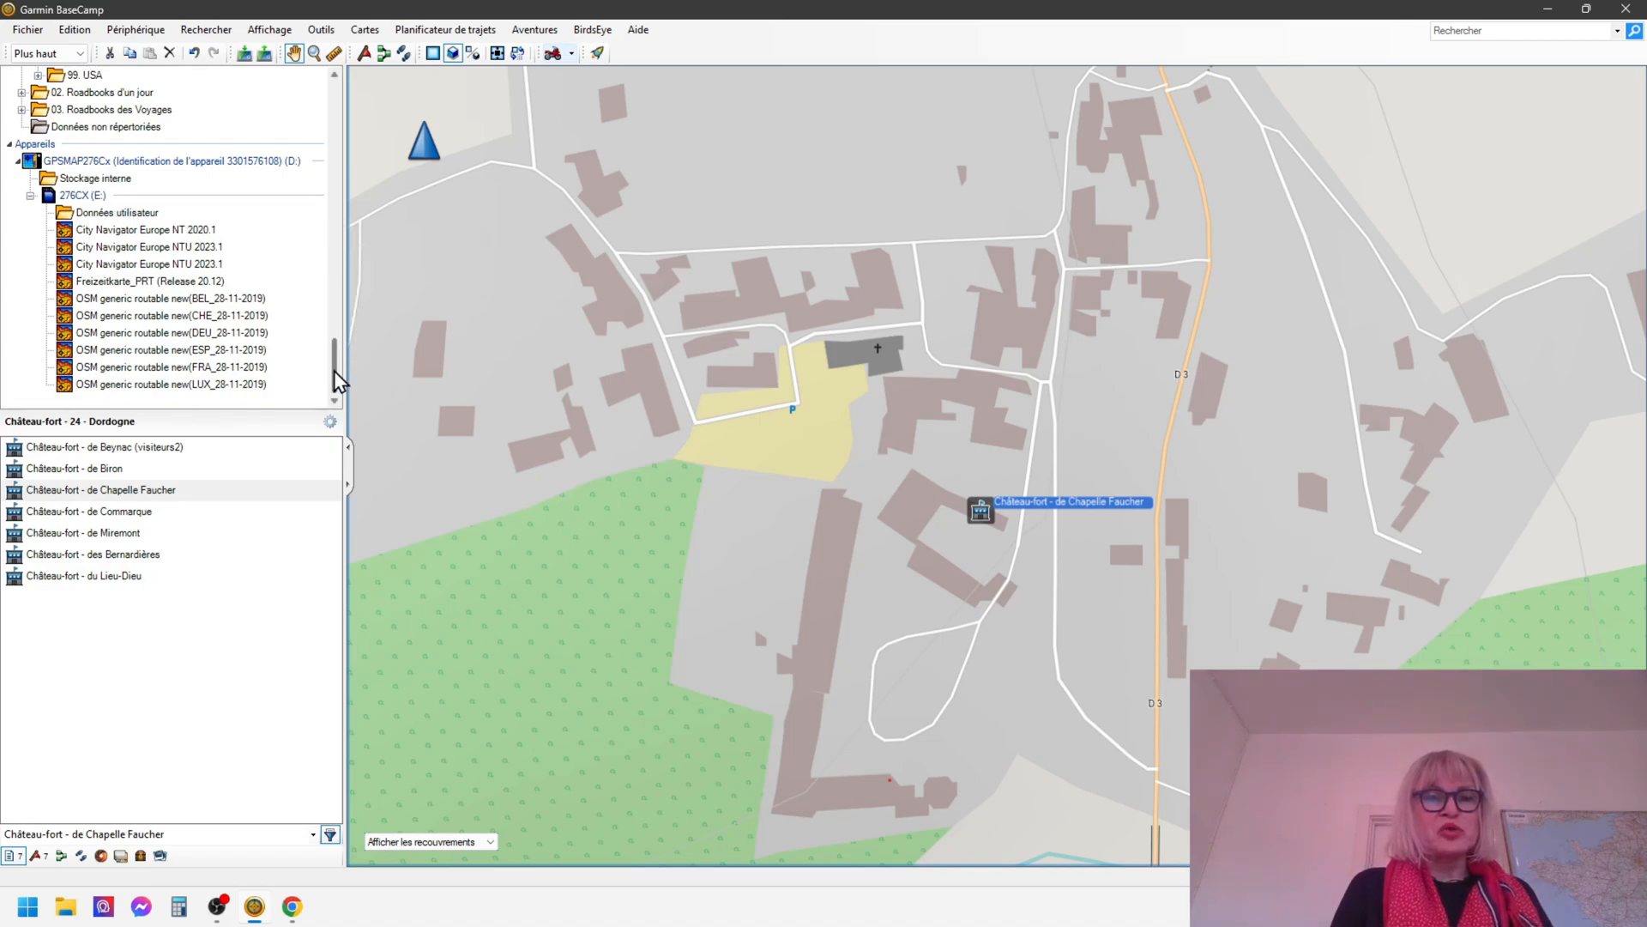
left_click_drag(333, 371, 341, 90)
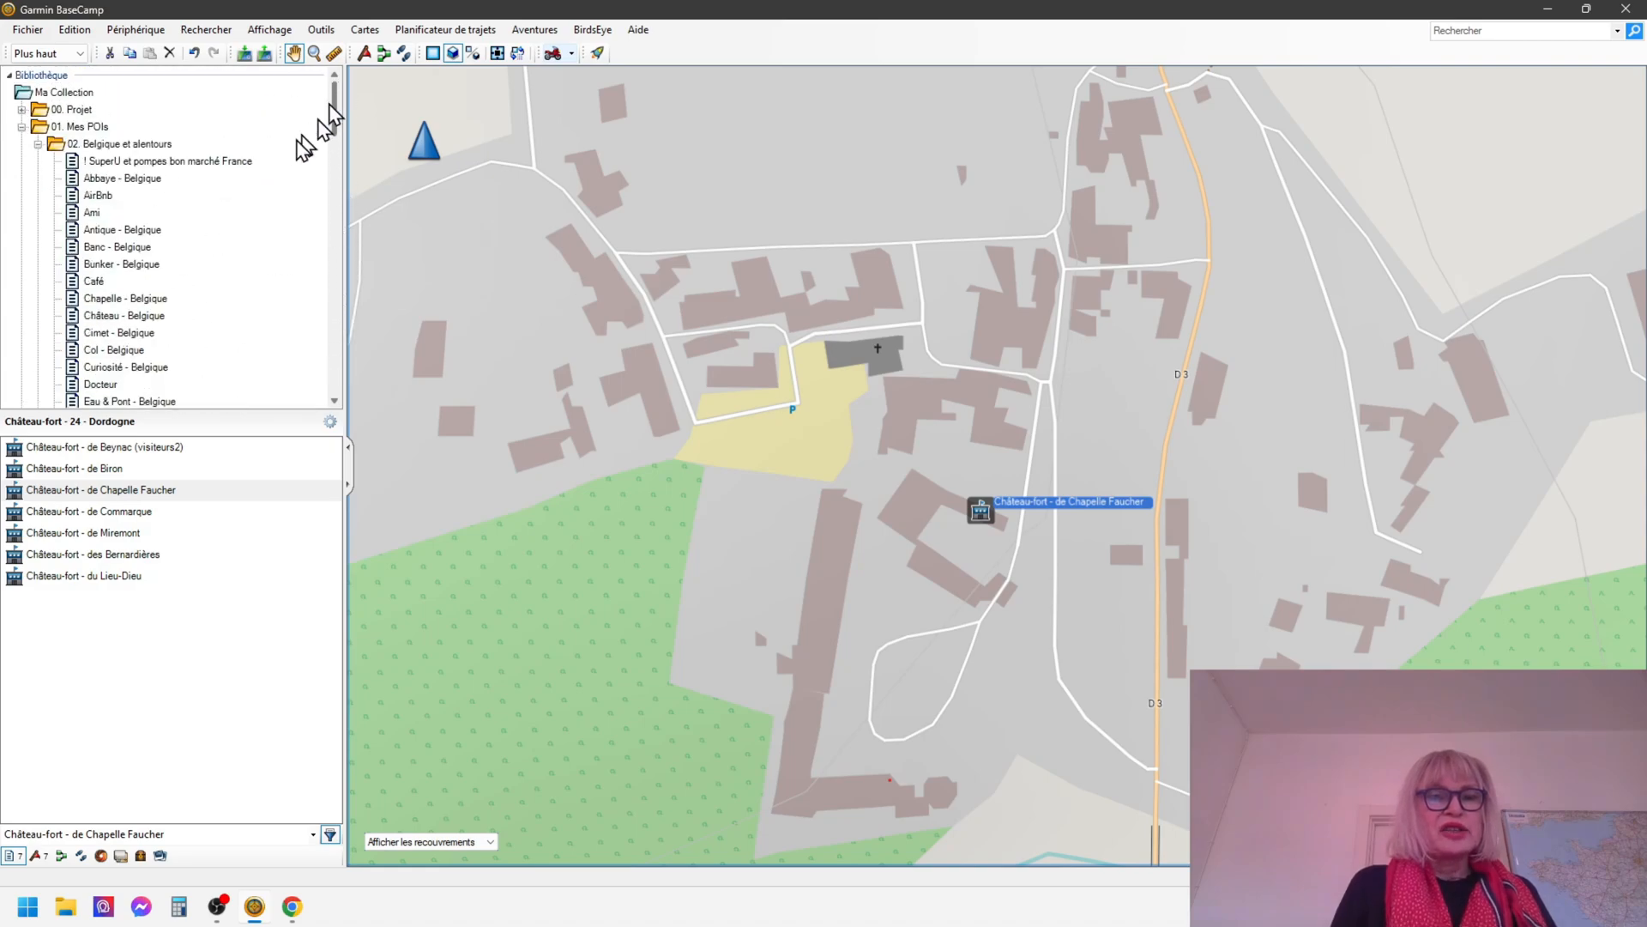
left_click(99, 316)
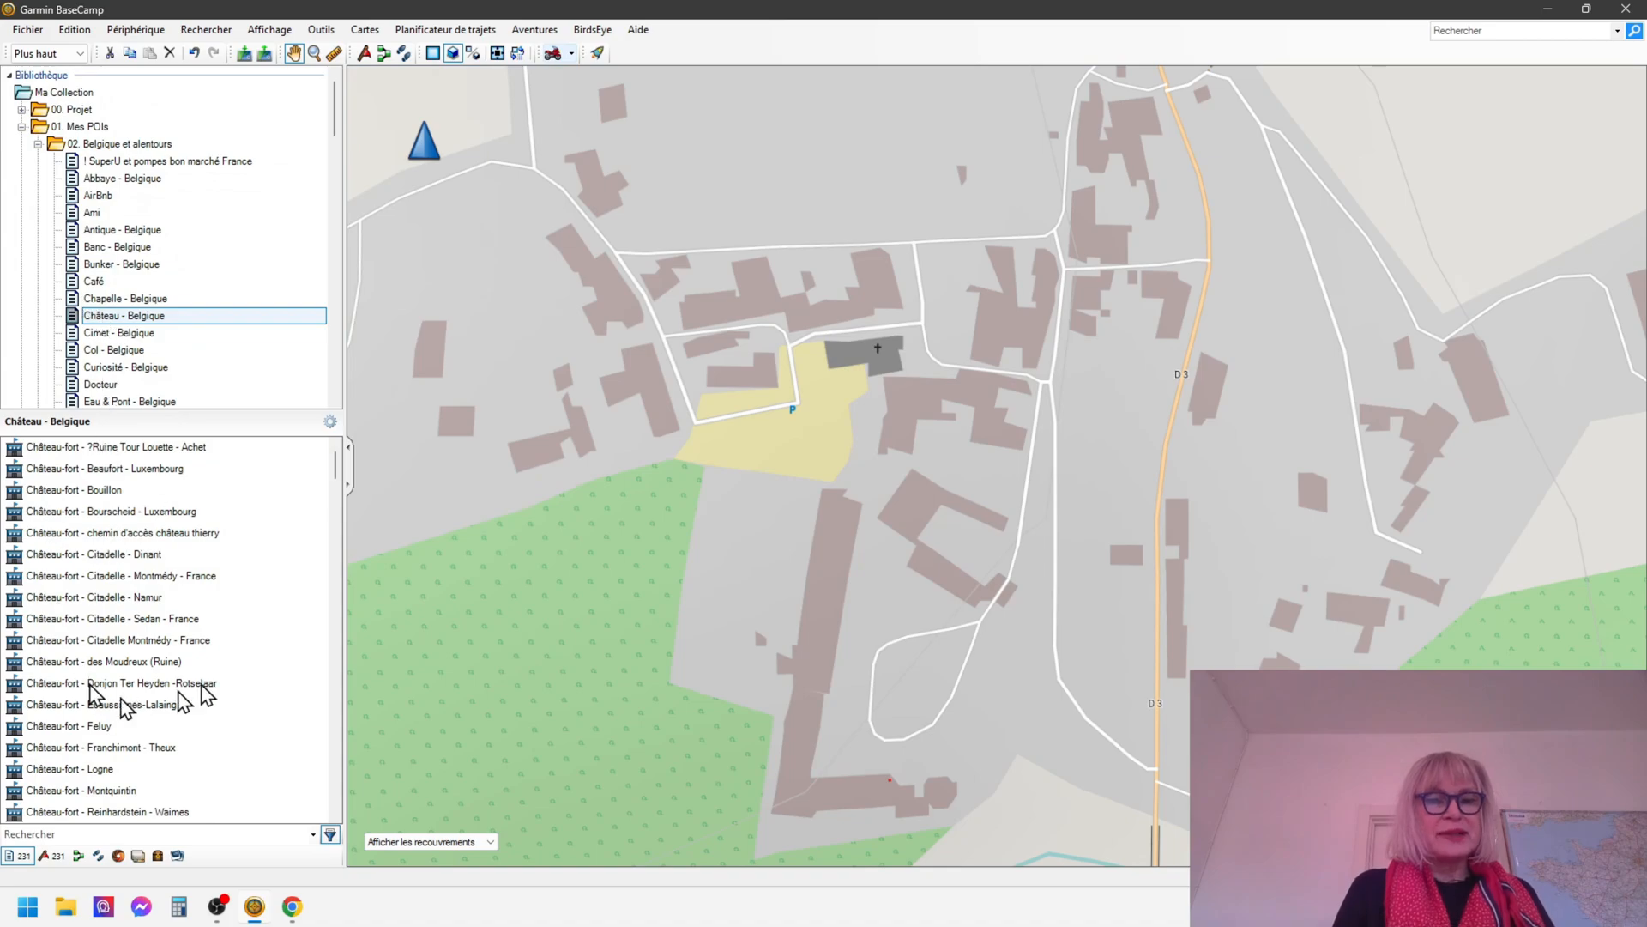
left_click(144, 640)
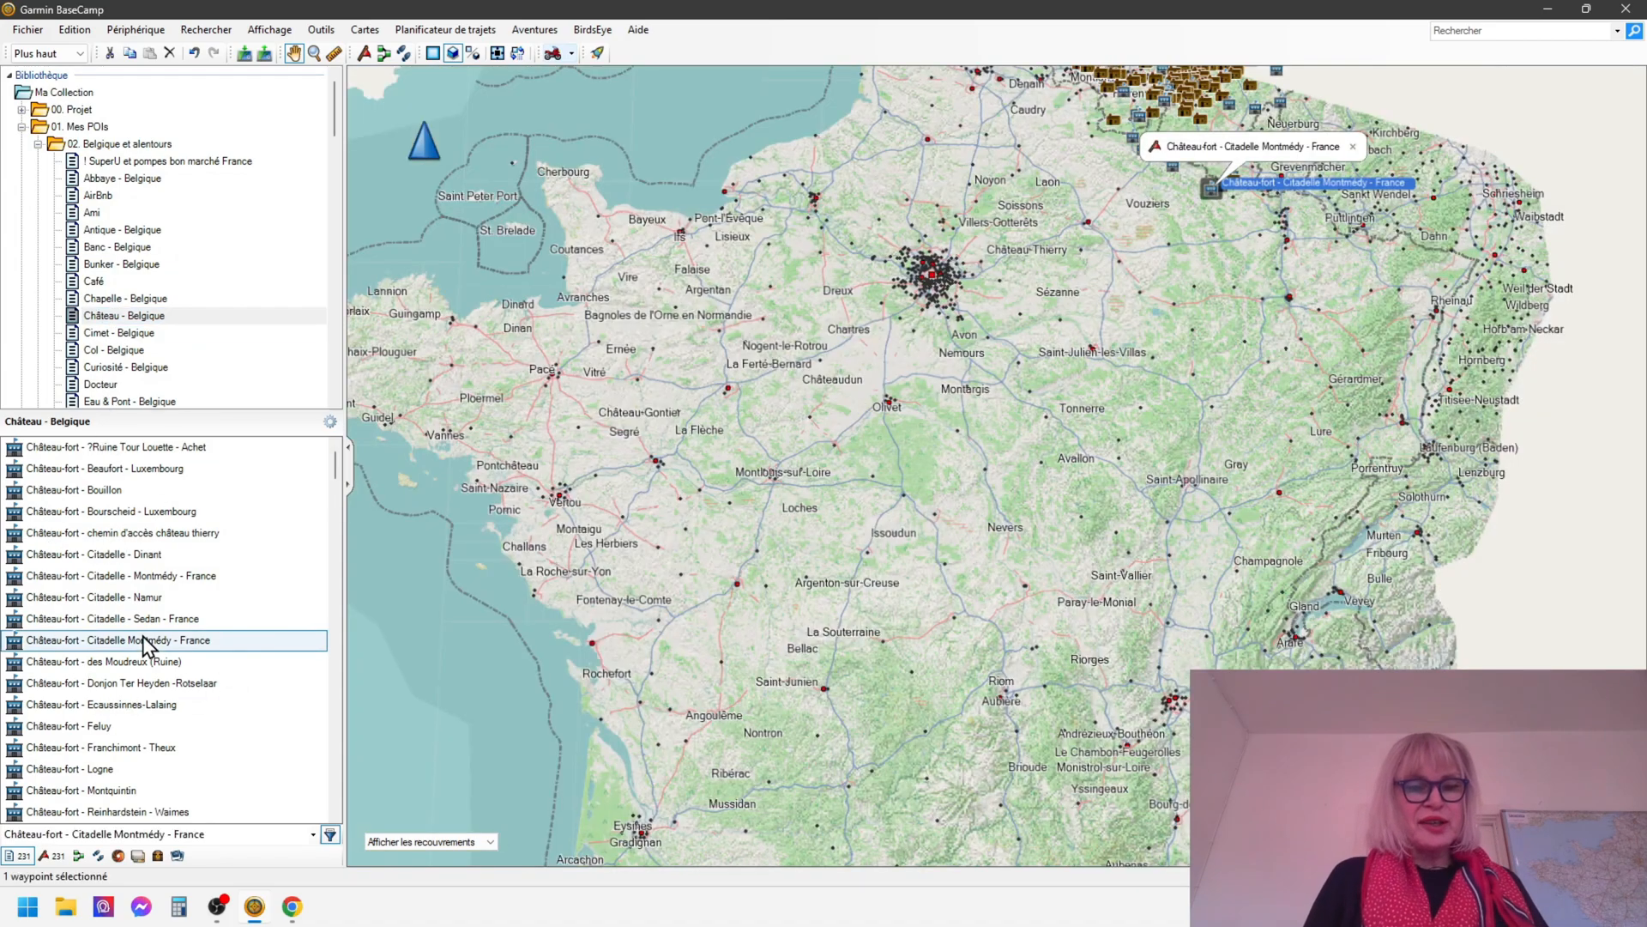
key("ctrl+a")
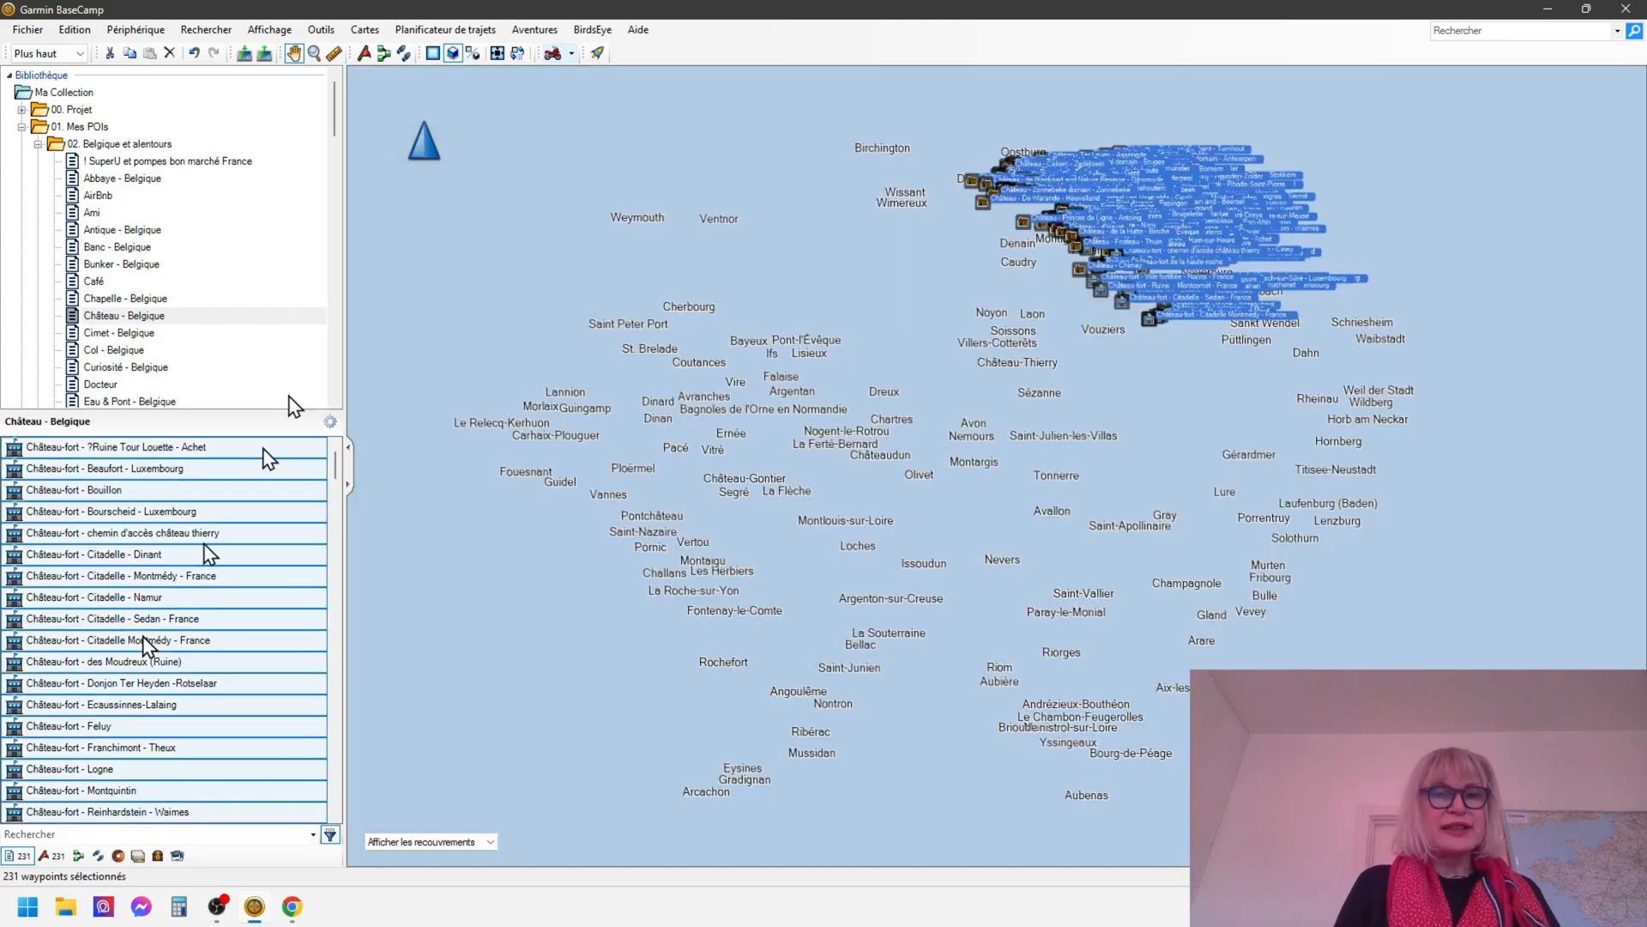
left_click_drag(336, 120, 328, 386)
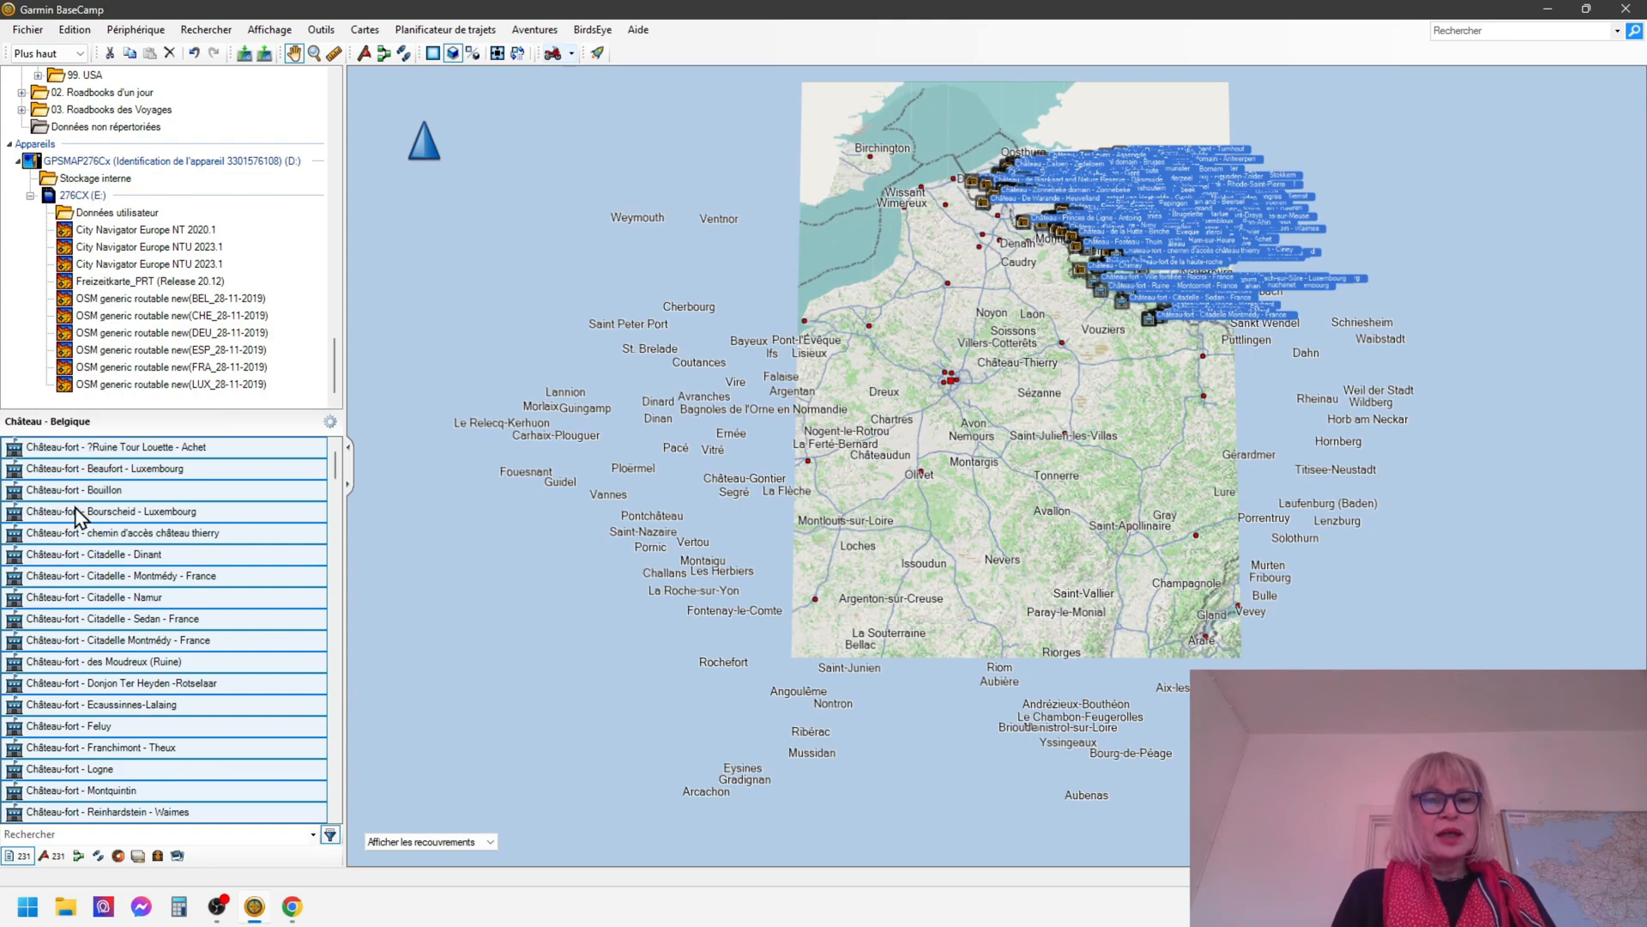
left_click_drag(79, 515, 151, 225)
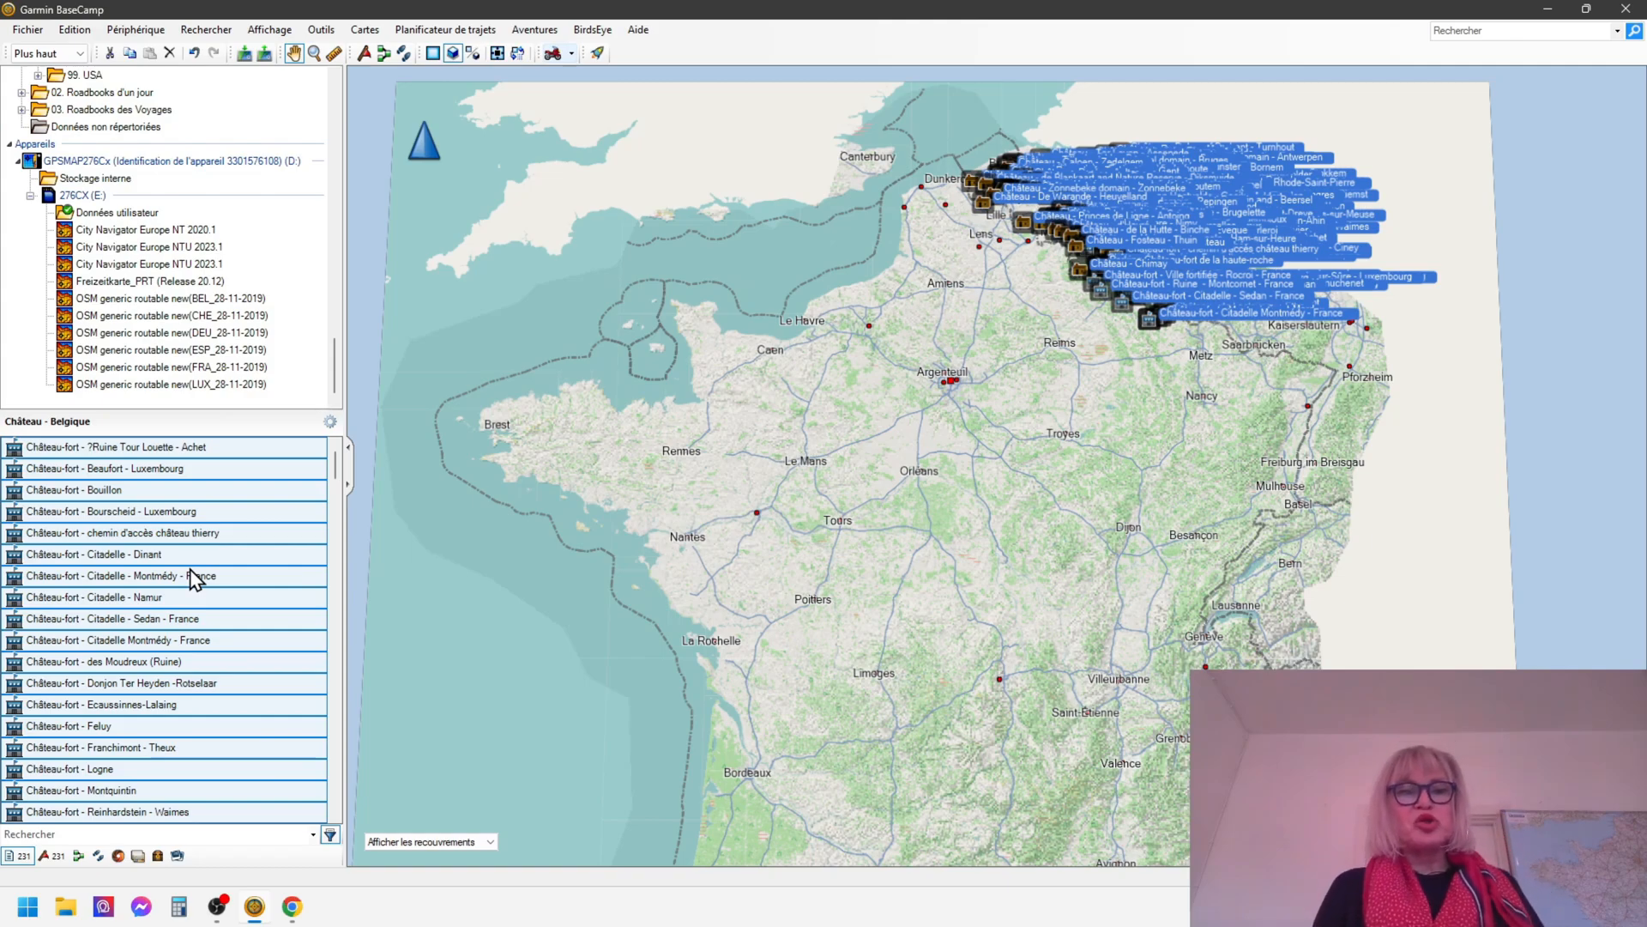
Export all waypoints of the Château - Belgique list as Données sélectionnées à partir de Château - Belgique.gpx in the C:\Data\Démo folder
left_click_drag(333, 361, 321, 120)
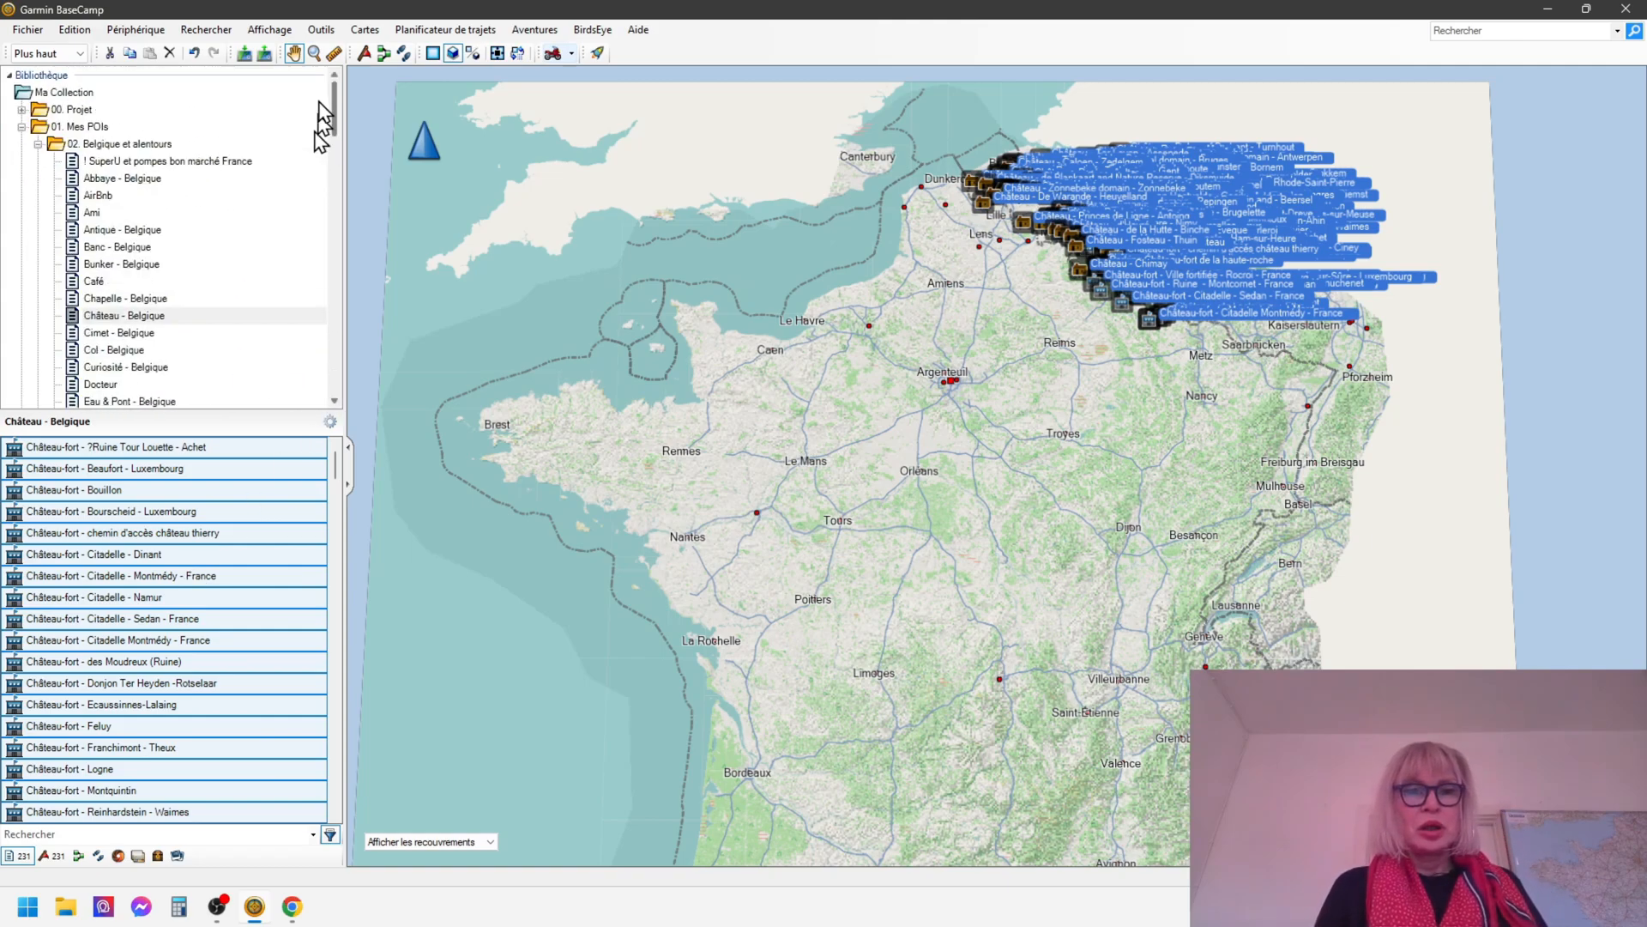
left_click(142, 333)
left_click(129, 315)
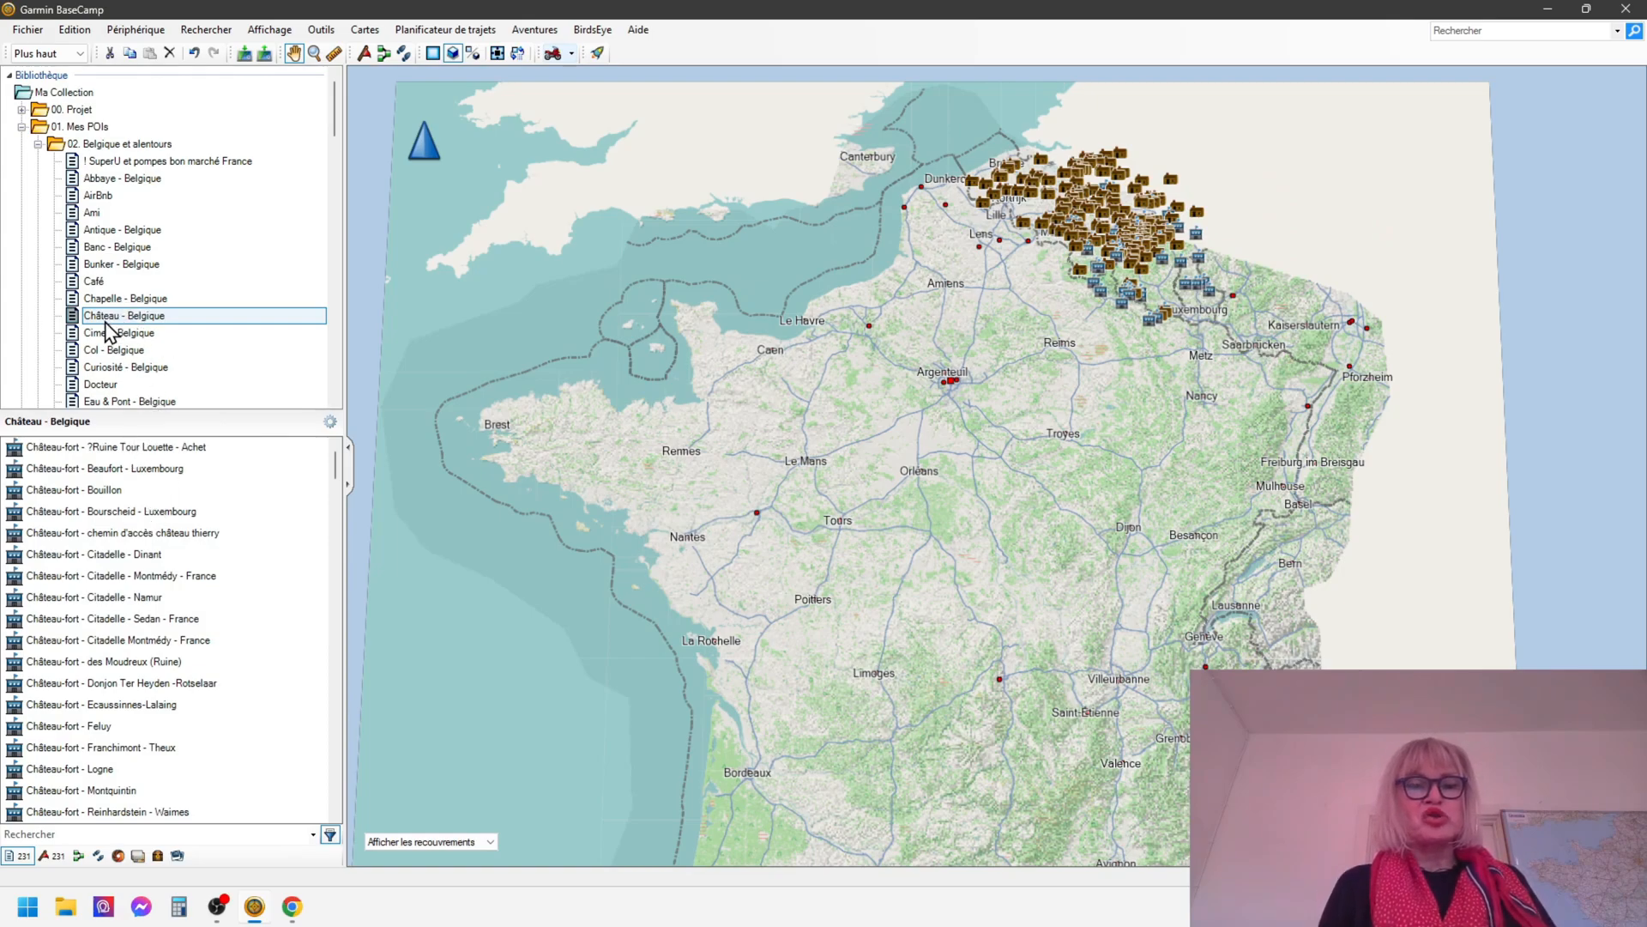
left_click(101, 557)
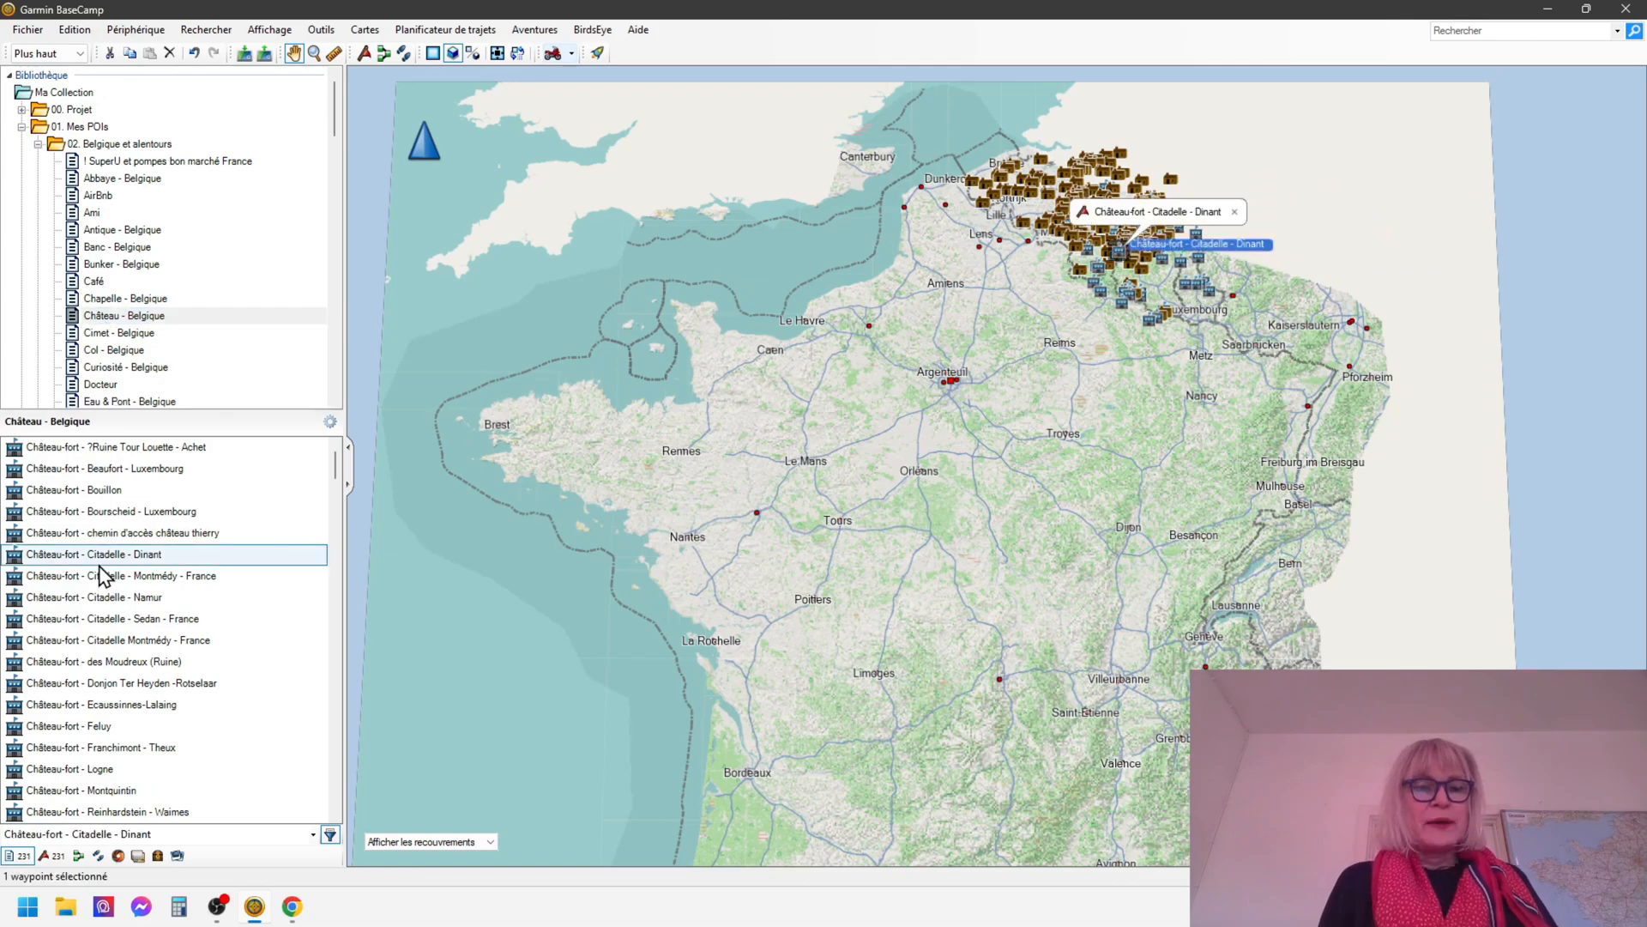
key("ctrl+a")
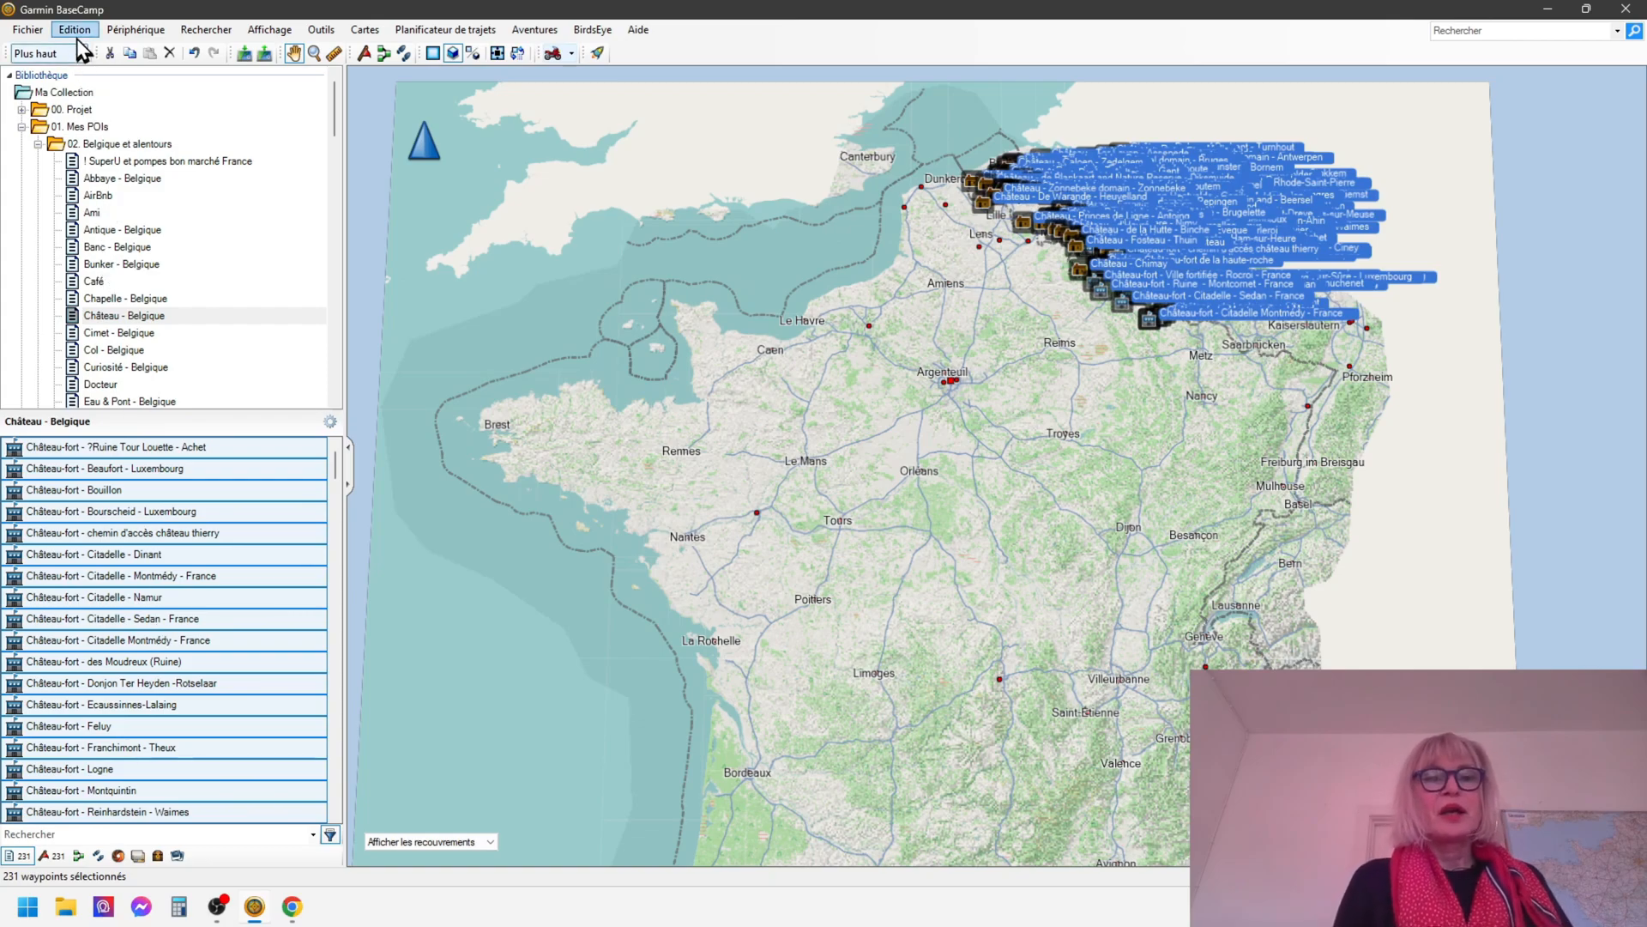
left_click(27, 31)
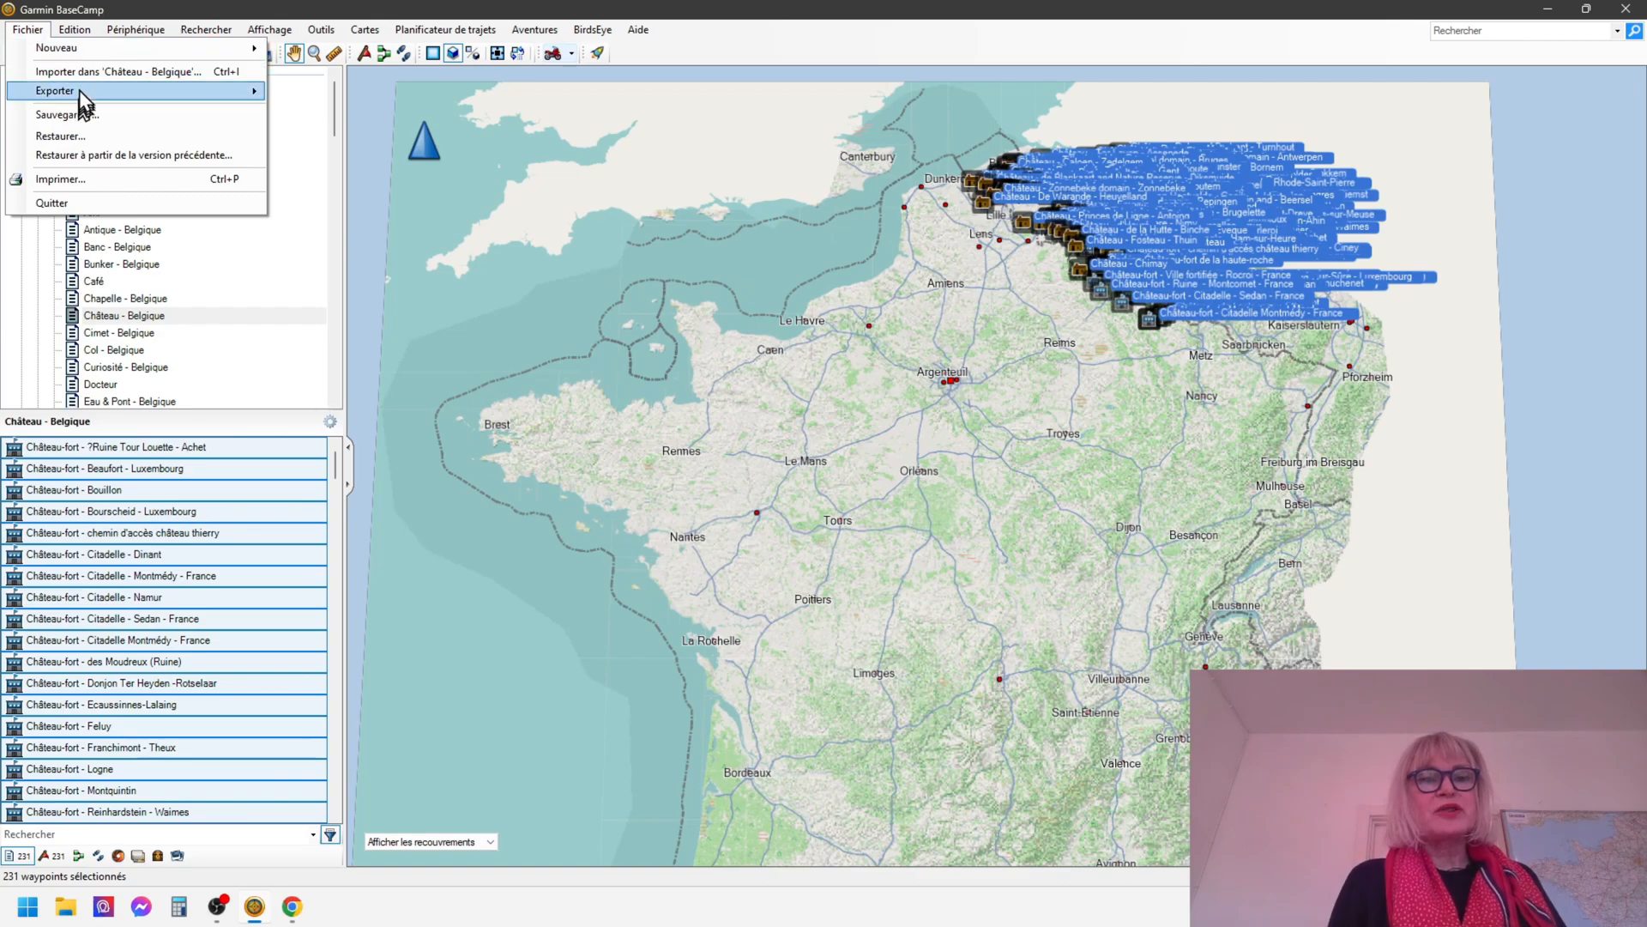
mouse_move(79, 90)
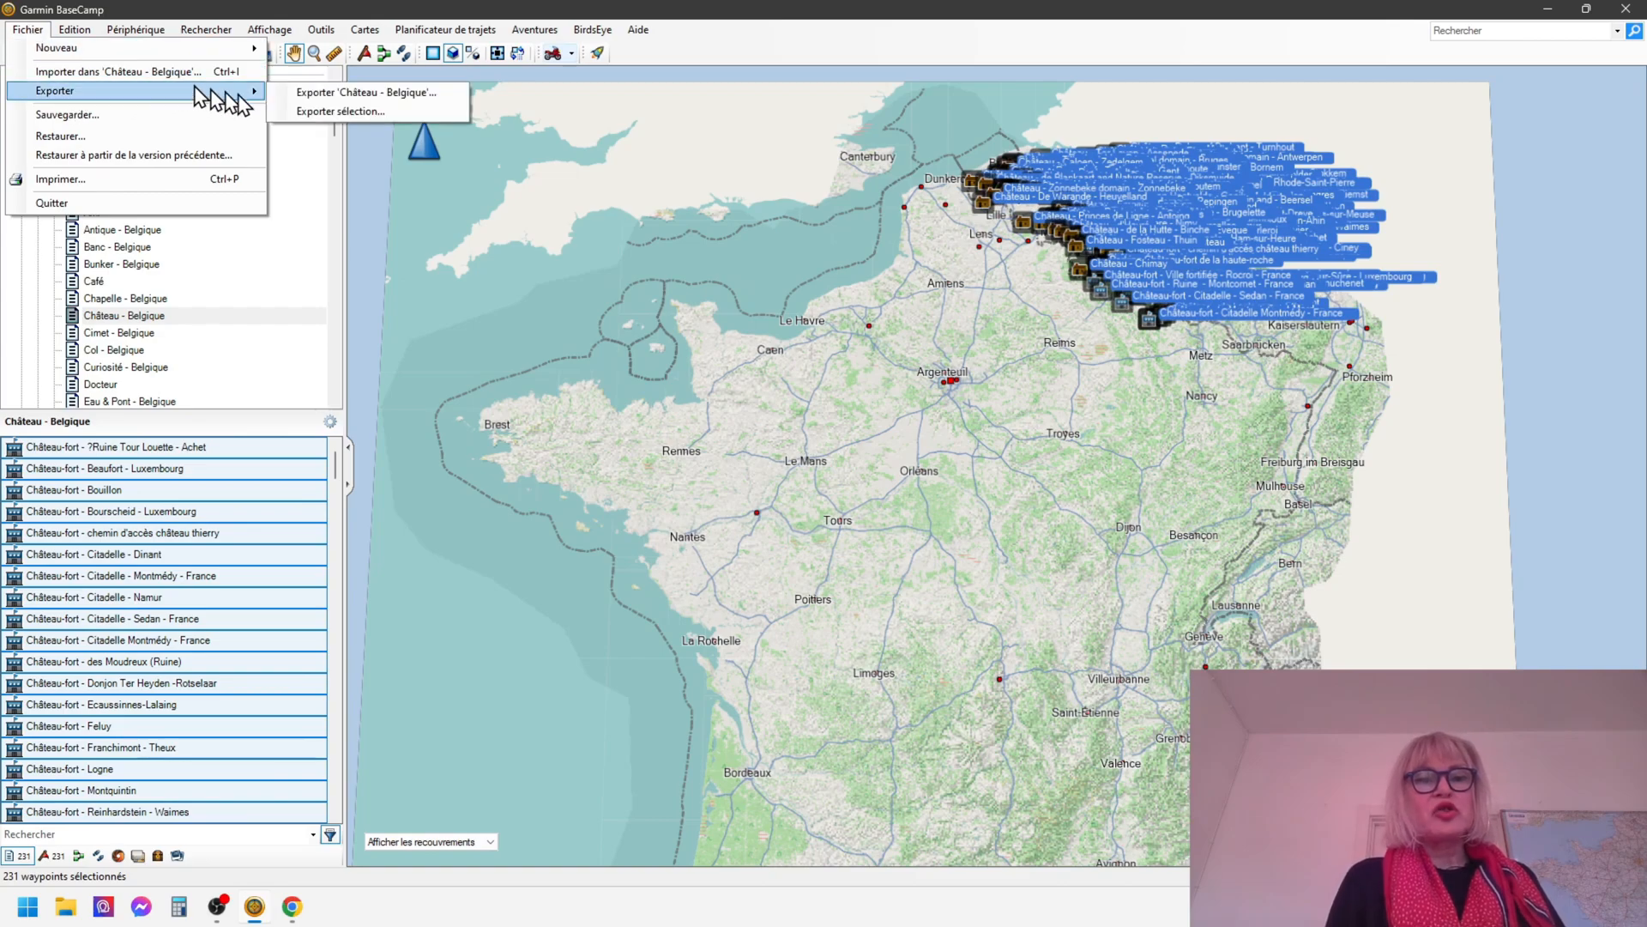
left_click(359, 113)
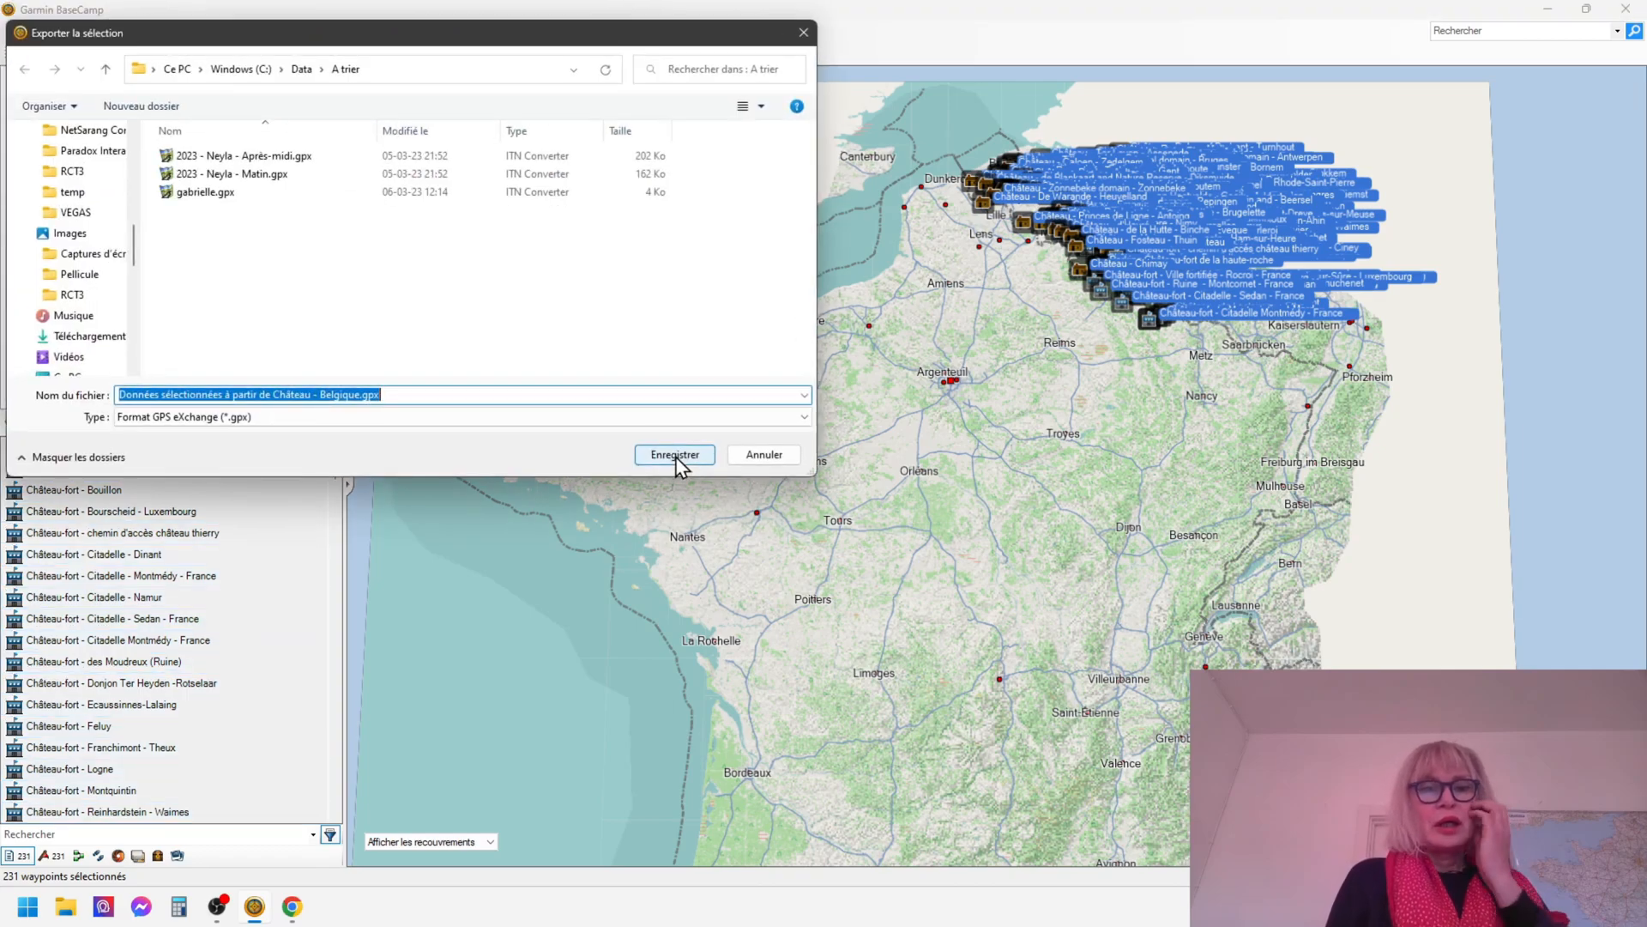
left_click(301, 69)
double_click(204, 209)
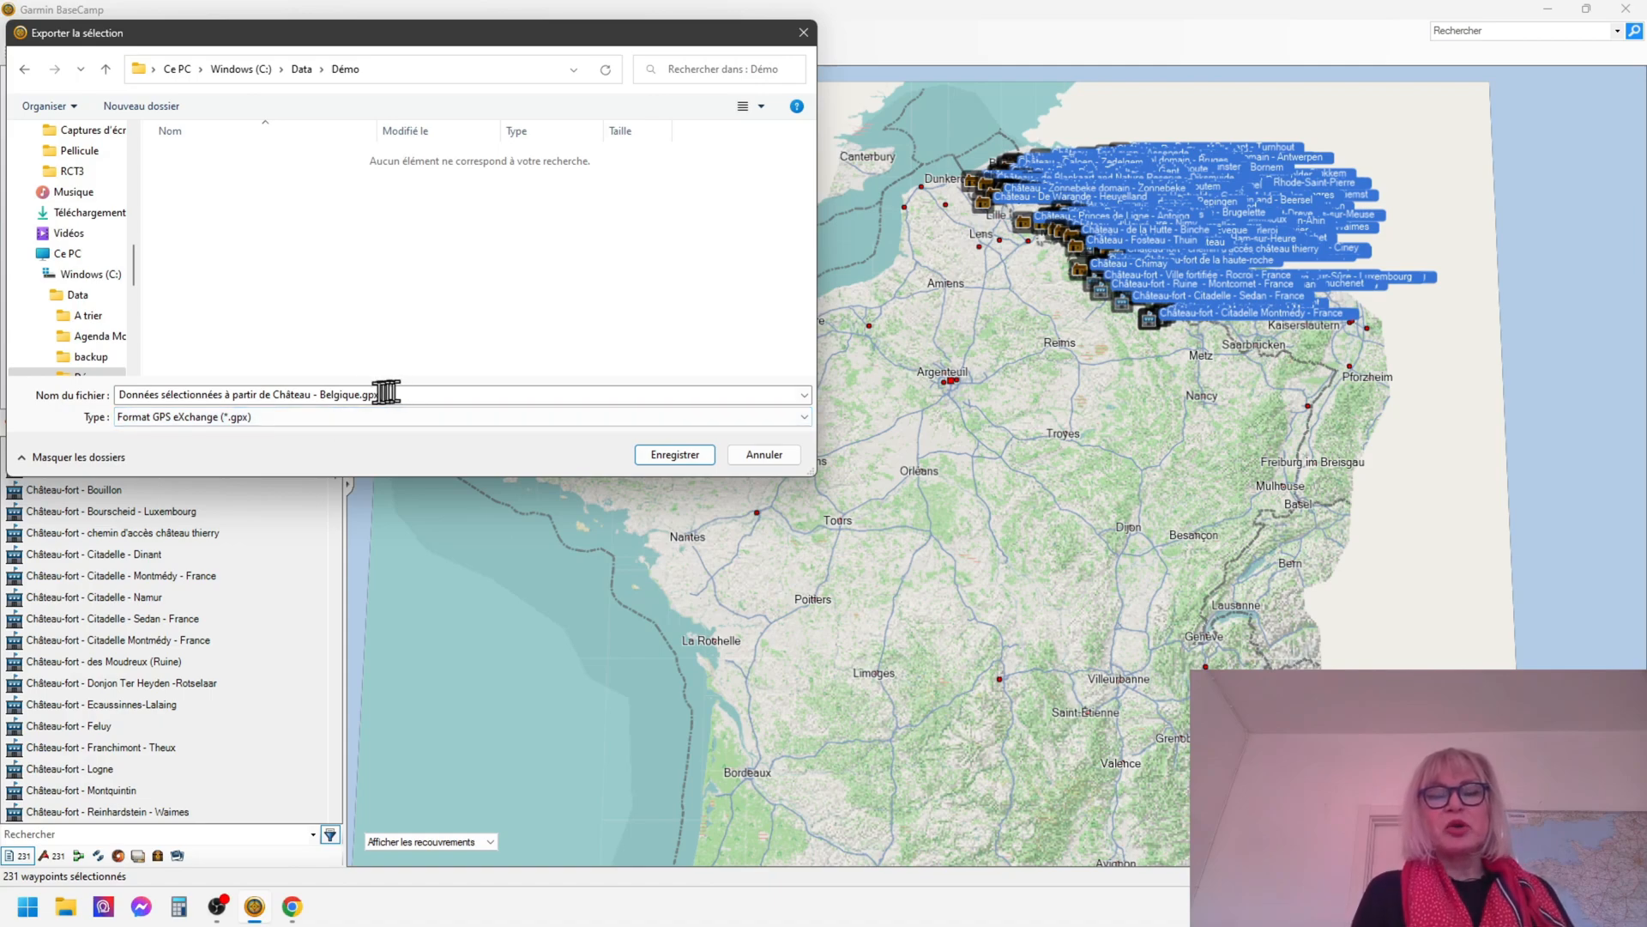
left_click(666, 457)
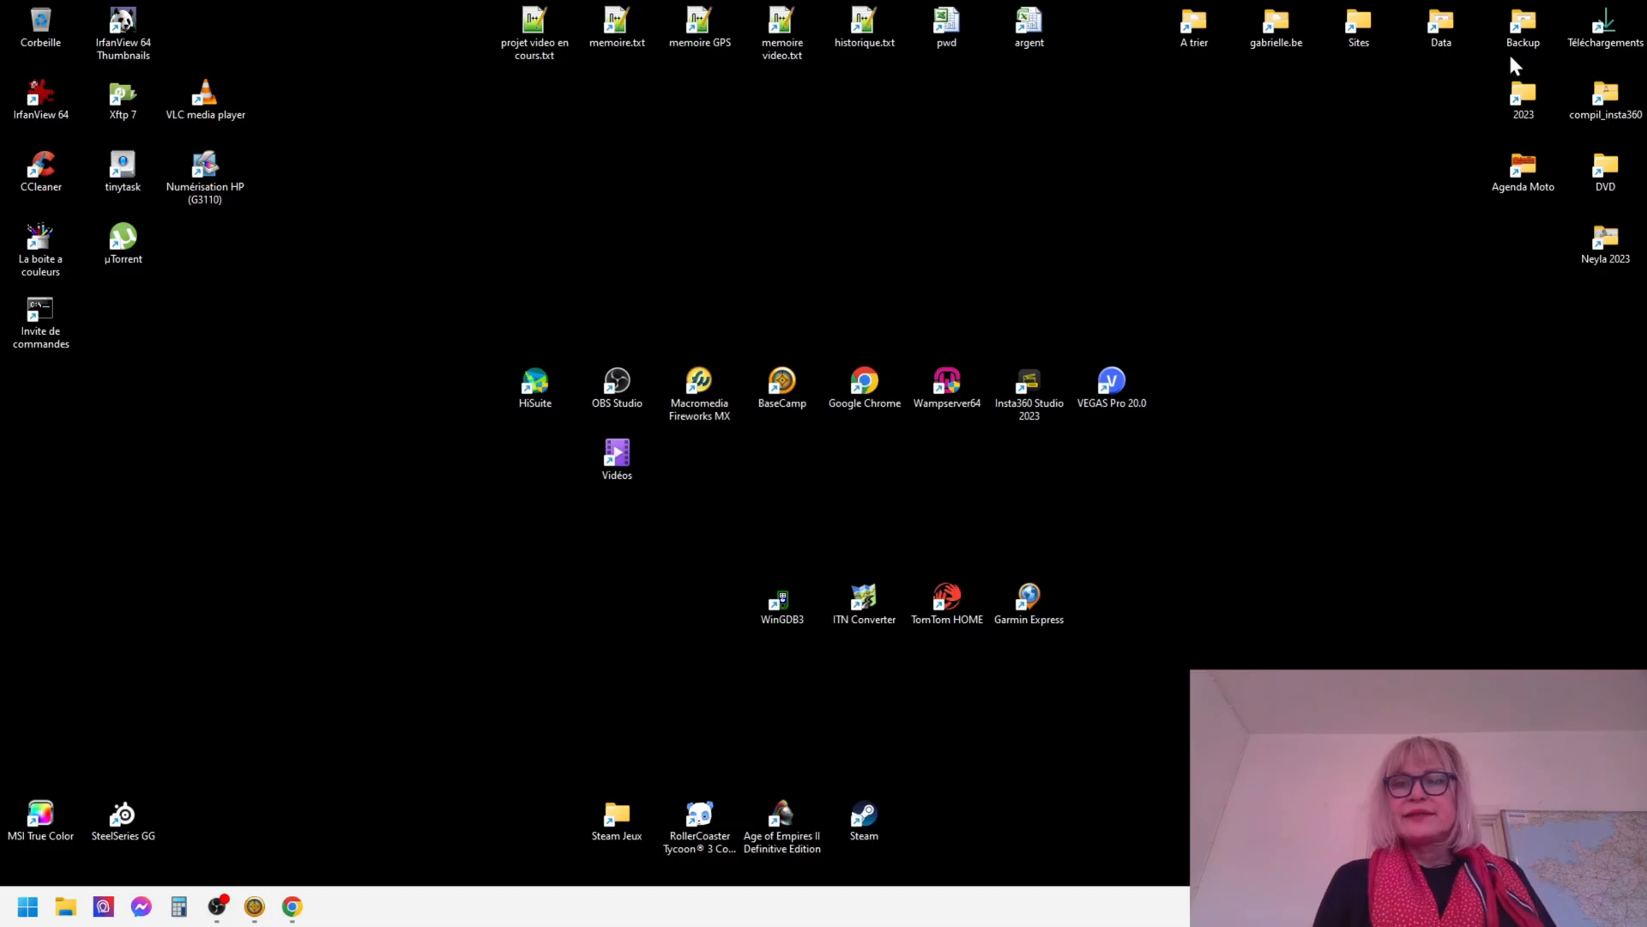
Open the C:\Data\Démo folder in File Explorer and widen the Nom column to show the full file name
double_click(1438, 24)
double_click(388, 218)
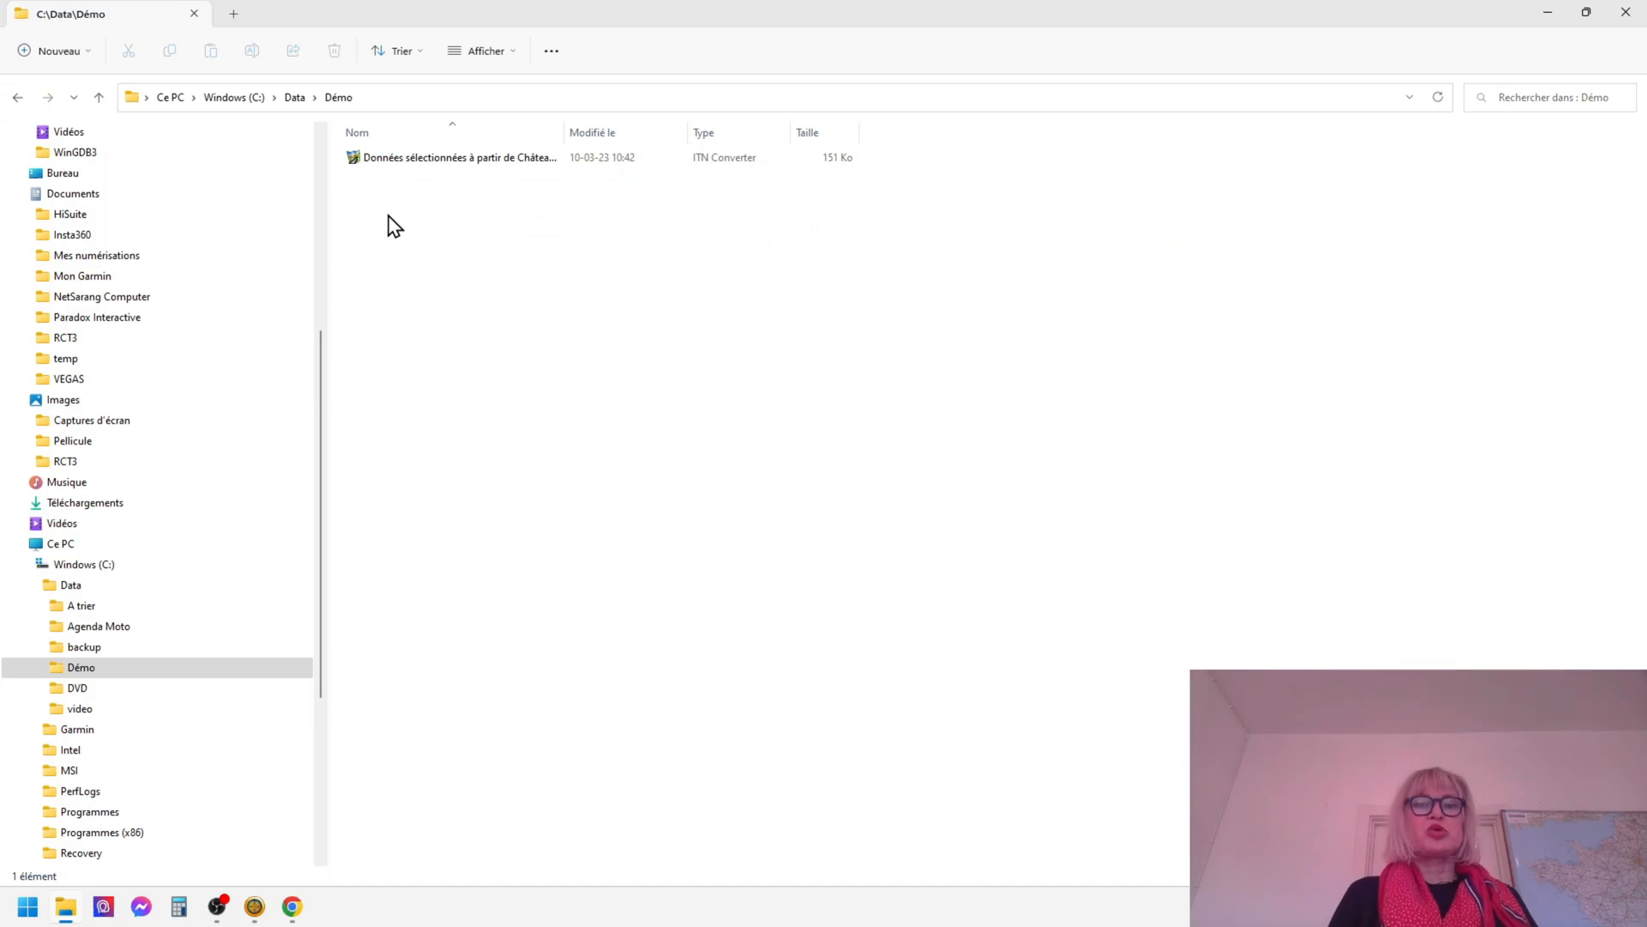
left_click_drag(564, 129, 771, 128)
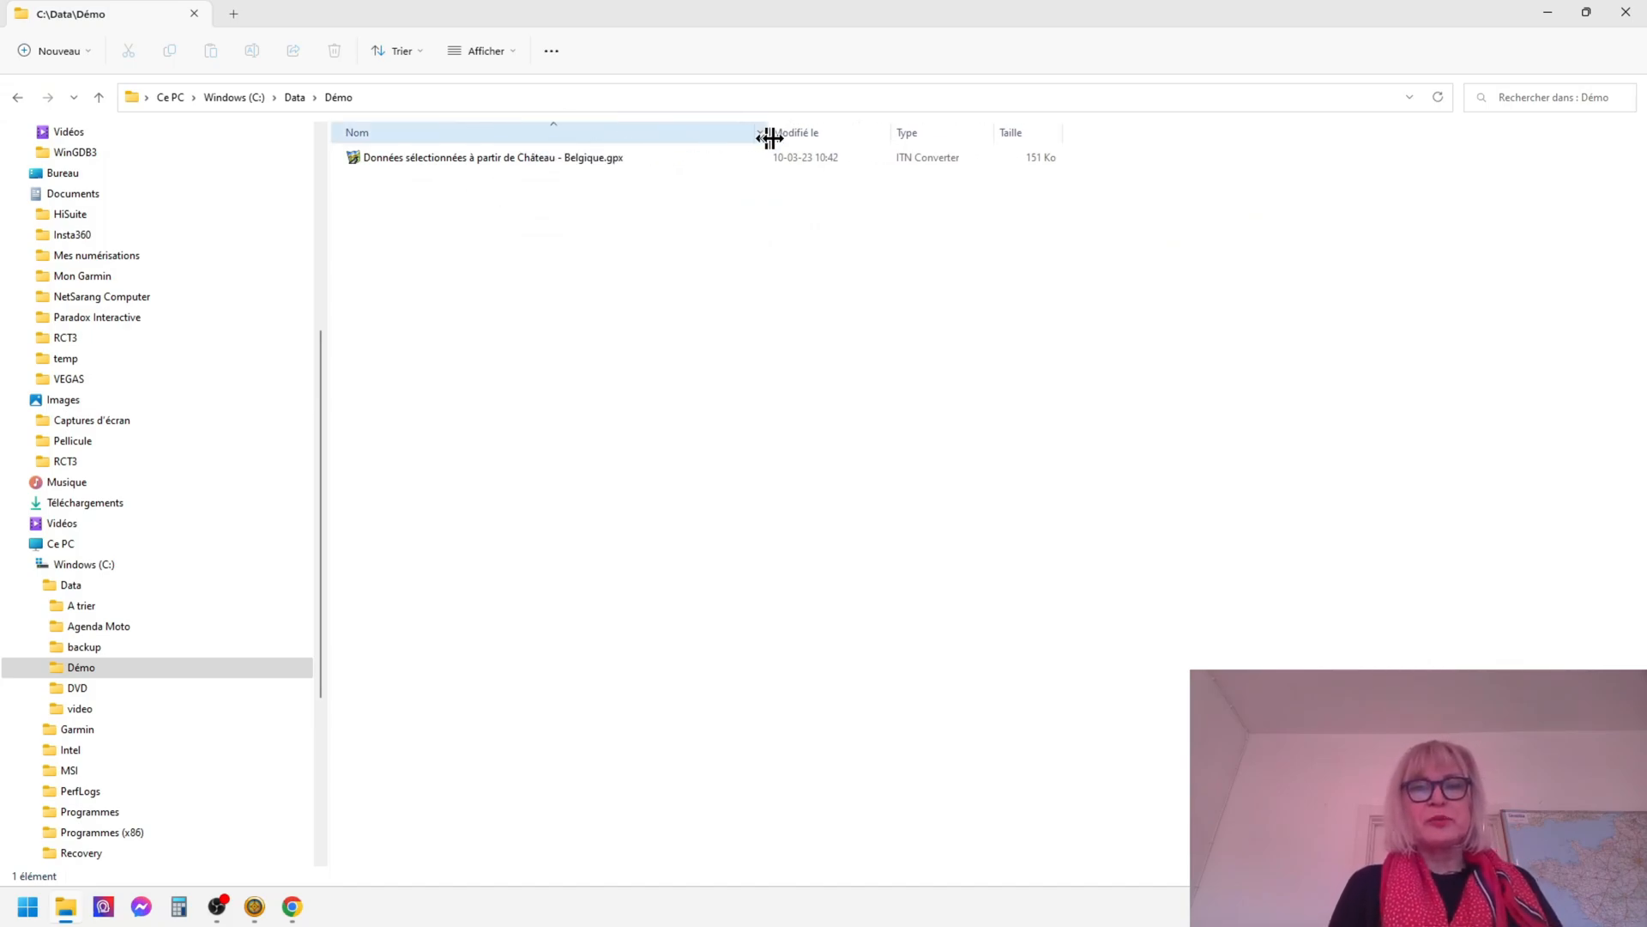
Open the exported Château - Belgique GPX file with Itinerary Converter & Planner and look over its waypoint list
right_click(565, 160)
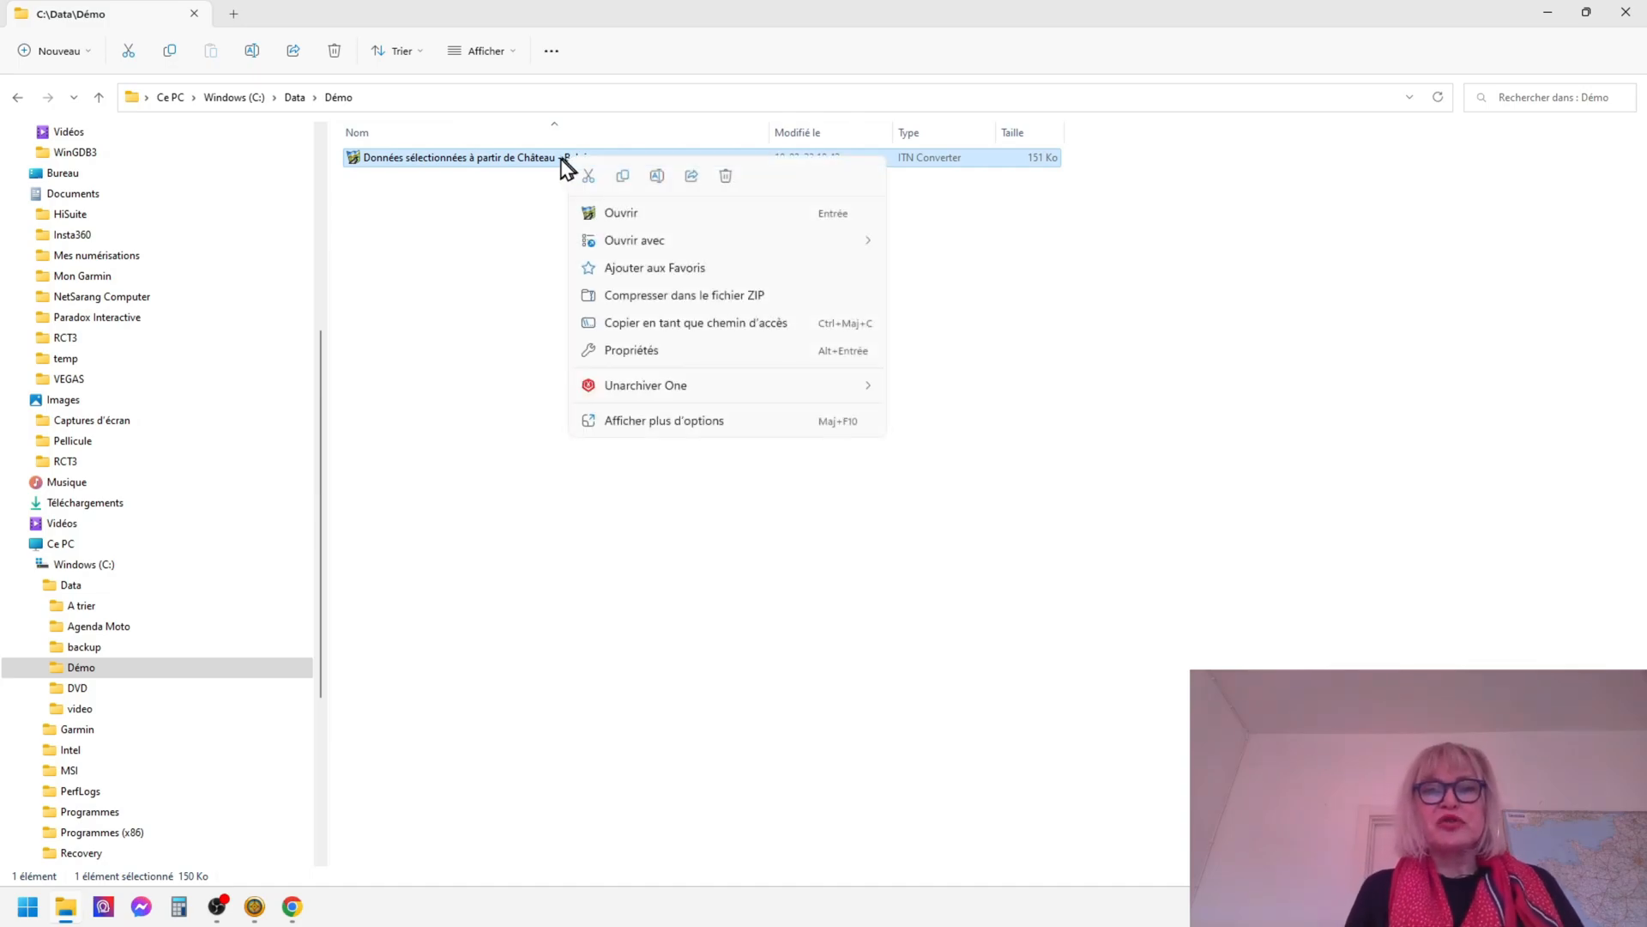
mouse_move(680, 247)
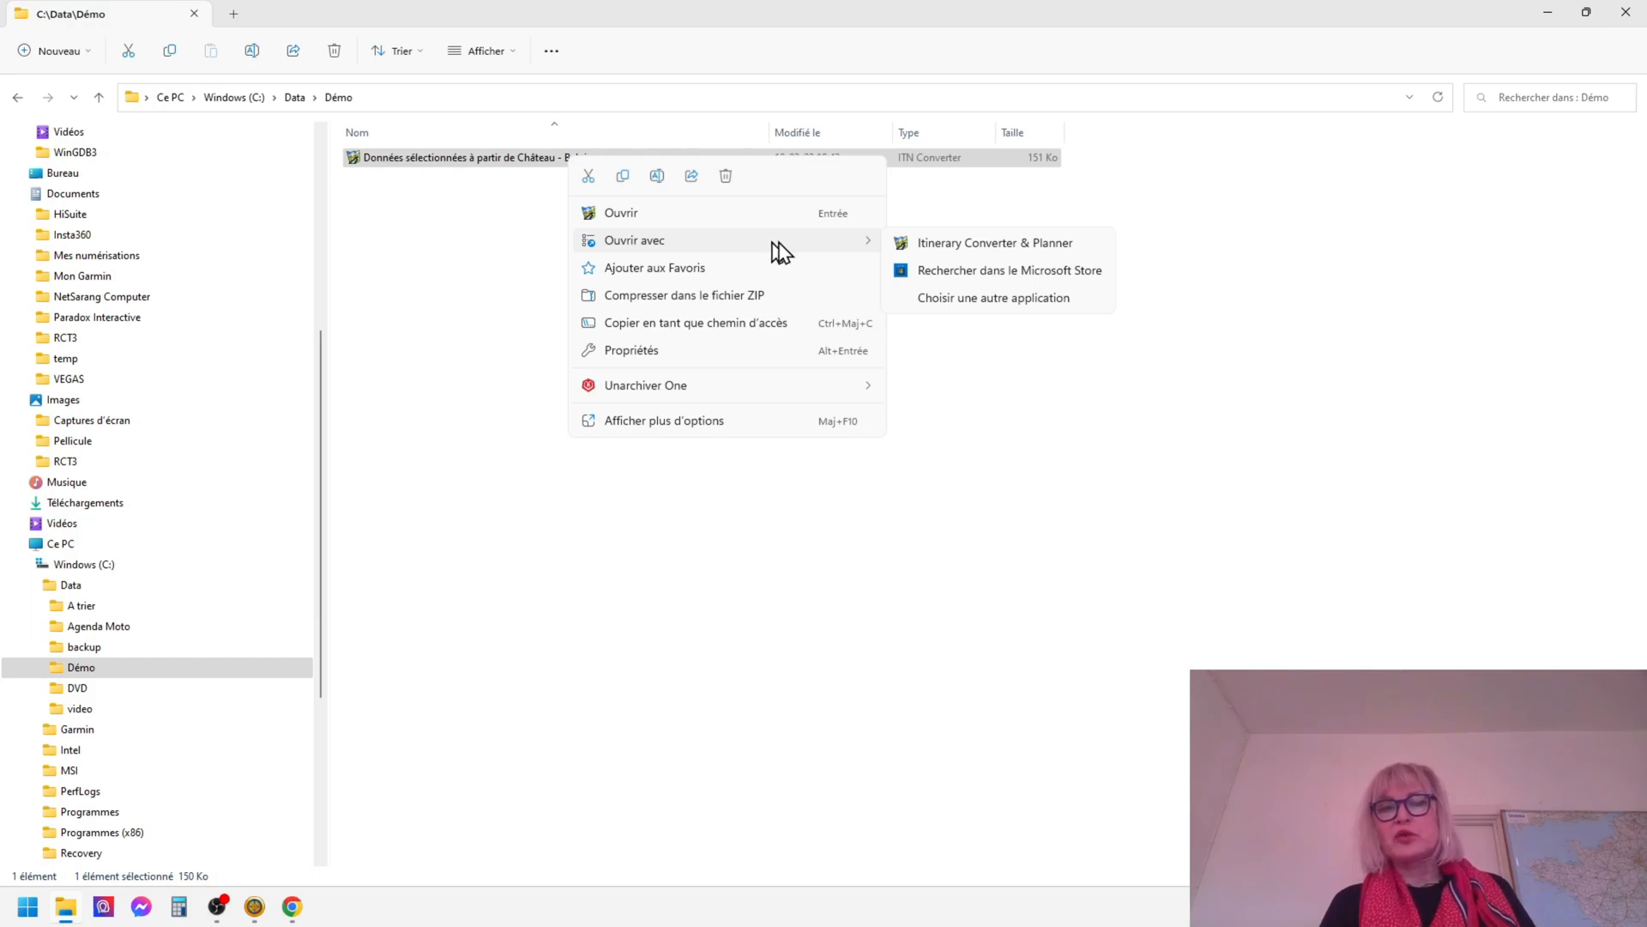
left_click(939, 245)
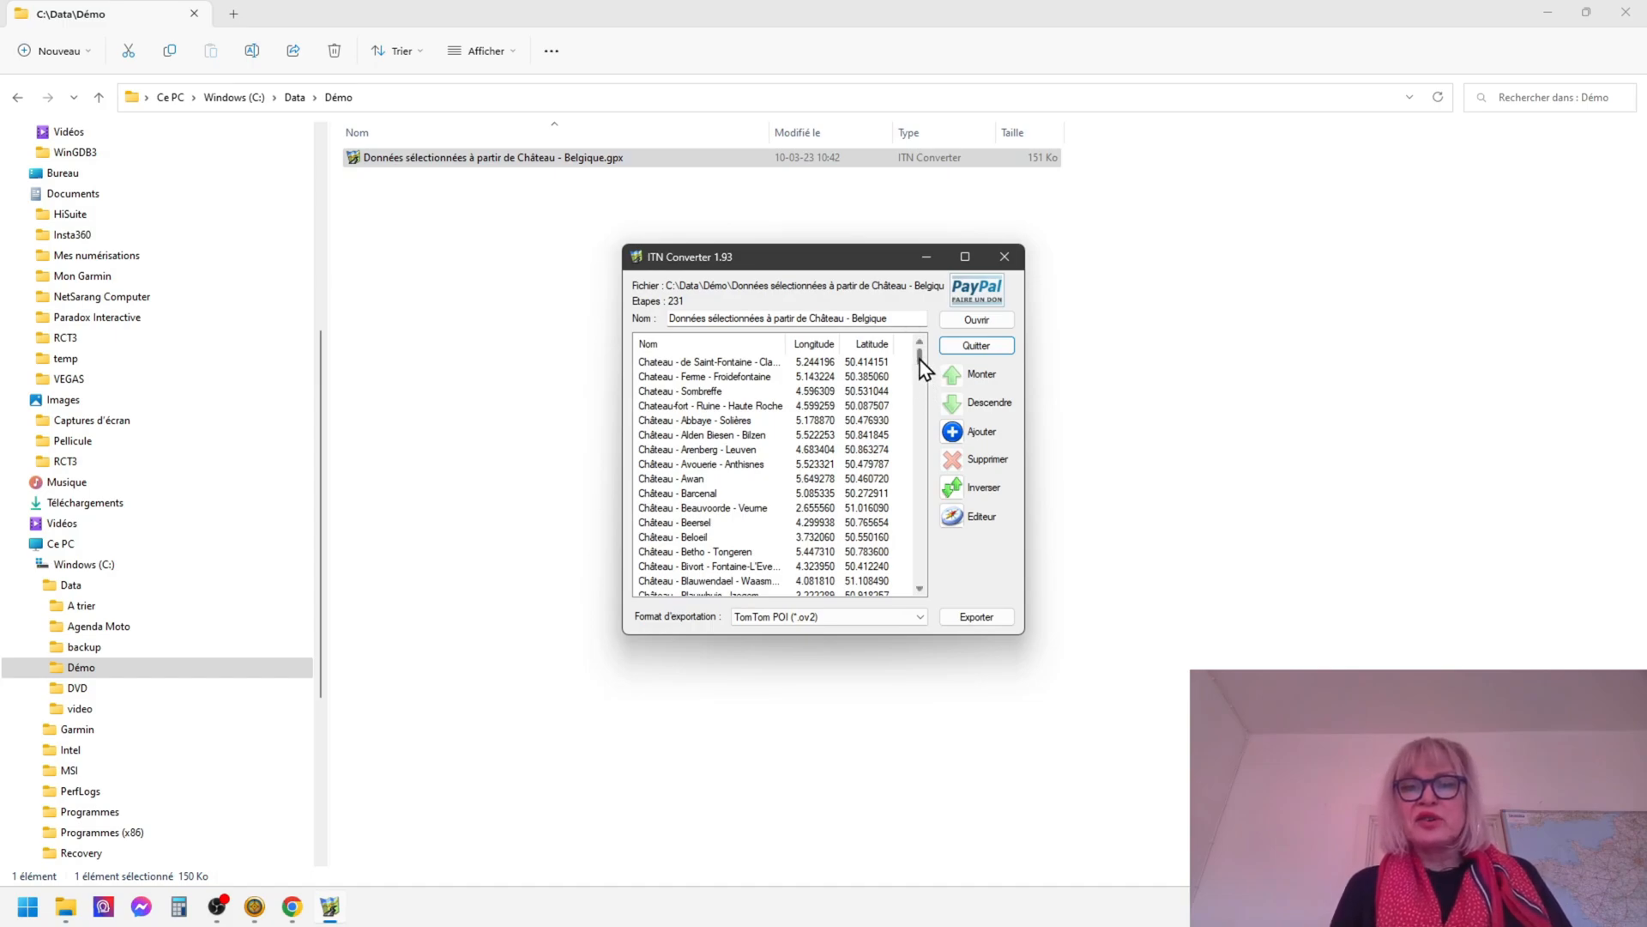
mouse_move(920, 359)
left_mouse_down()
mouse_move(923, 593)
mouse_move(917, 353)
left_mouse_up()
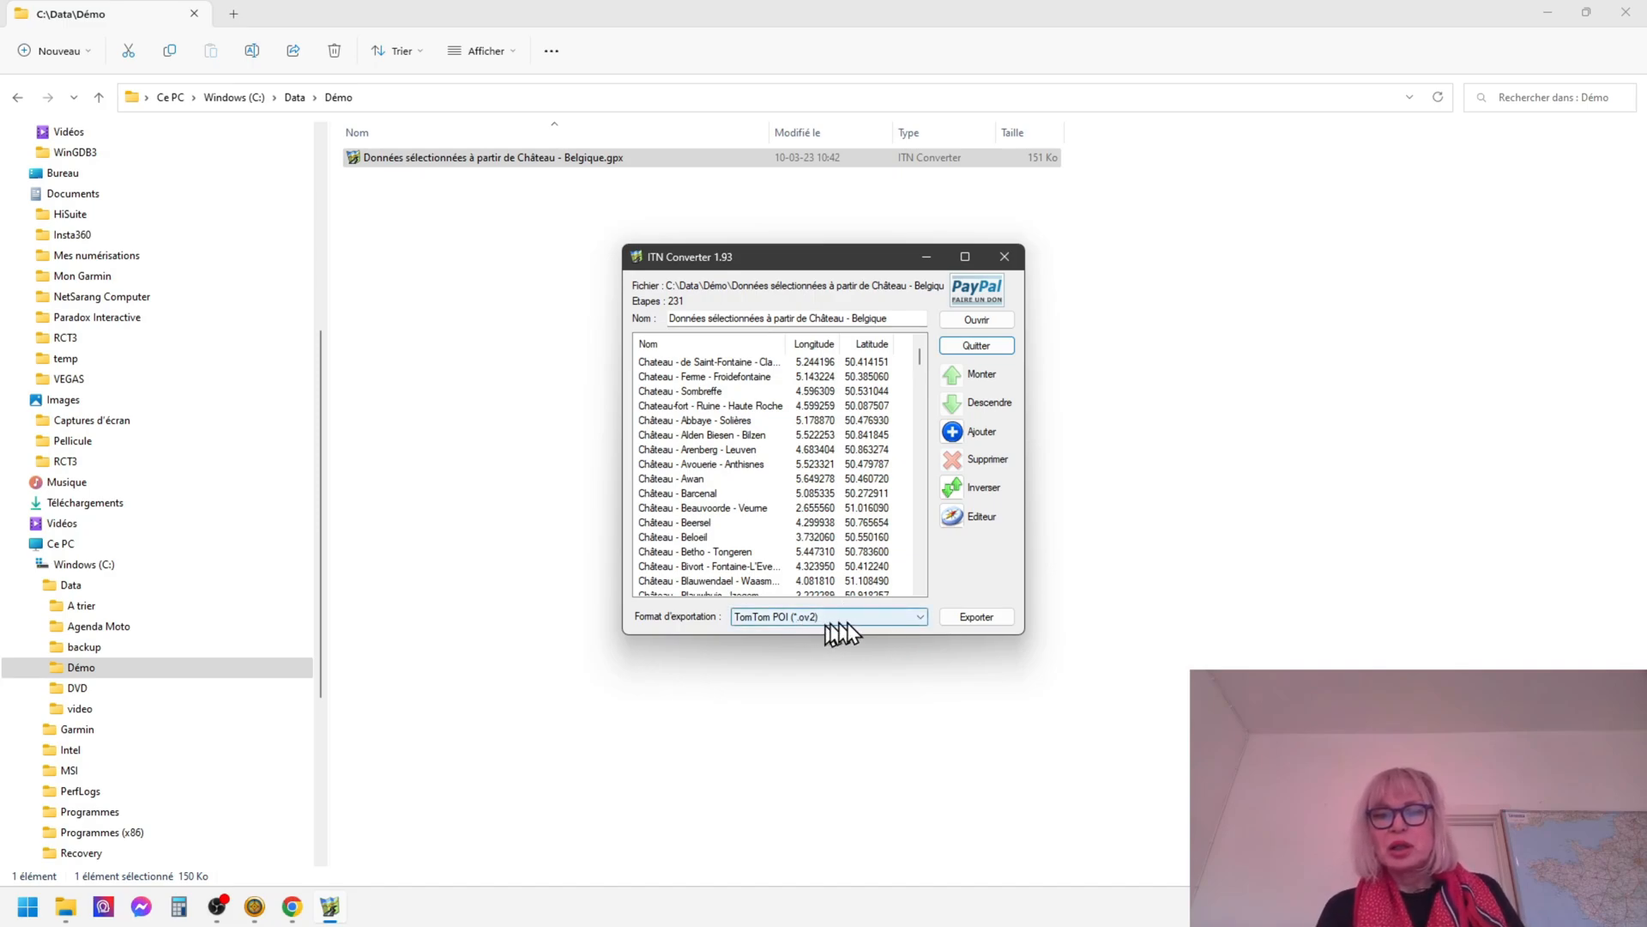
Export the waypoints as a TomTom POI (*.ov2) file to the Démo folder, keeping the proposed name, and select the new file
left_click(970, 623)
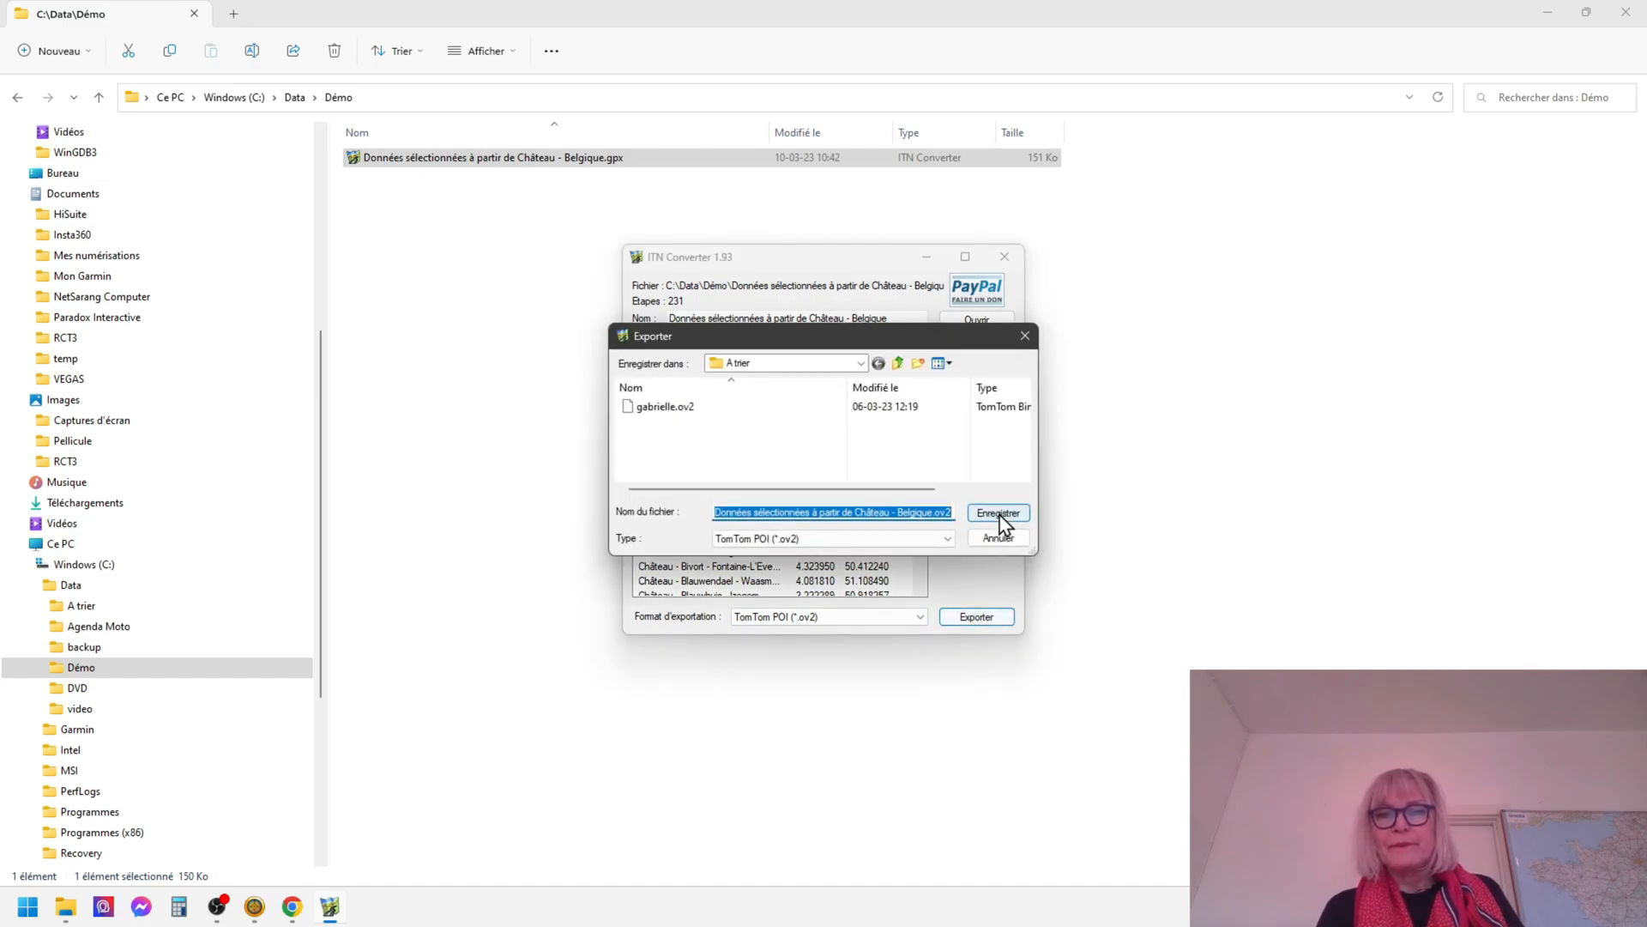
left_click(897, 362)
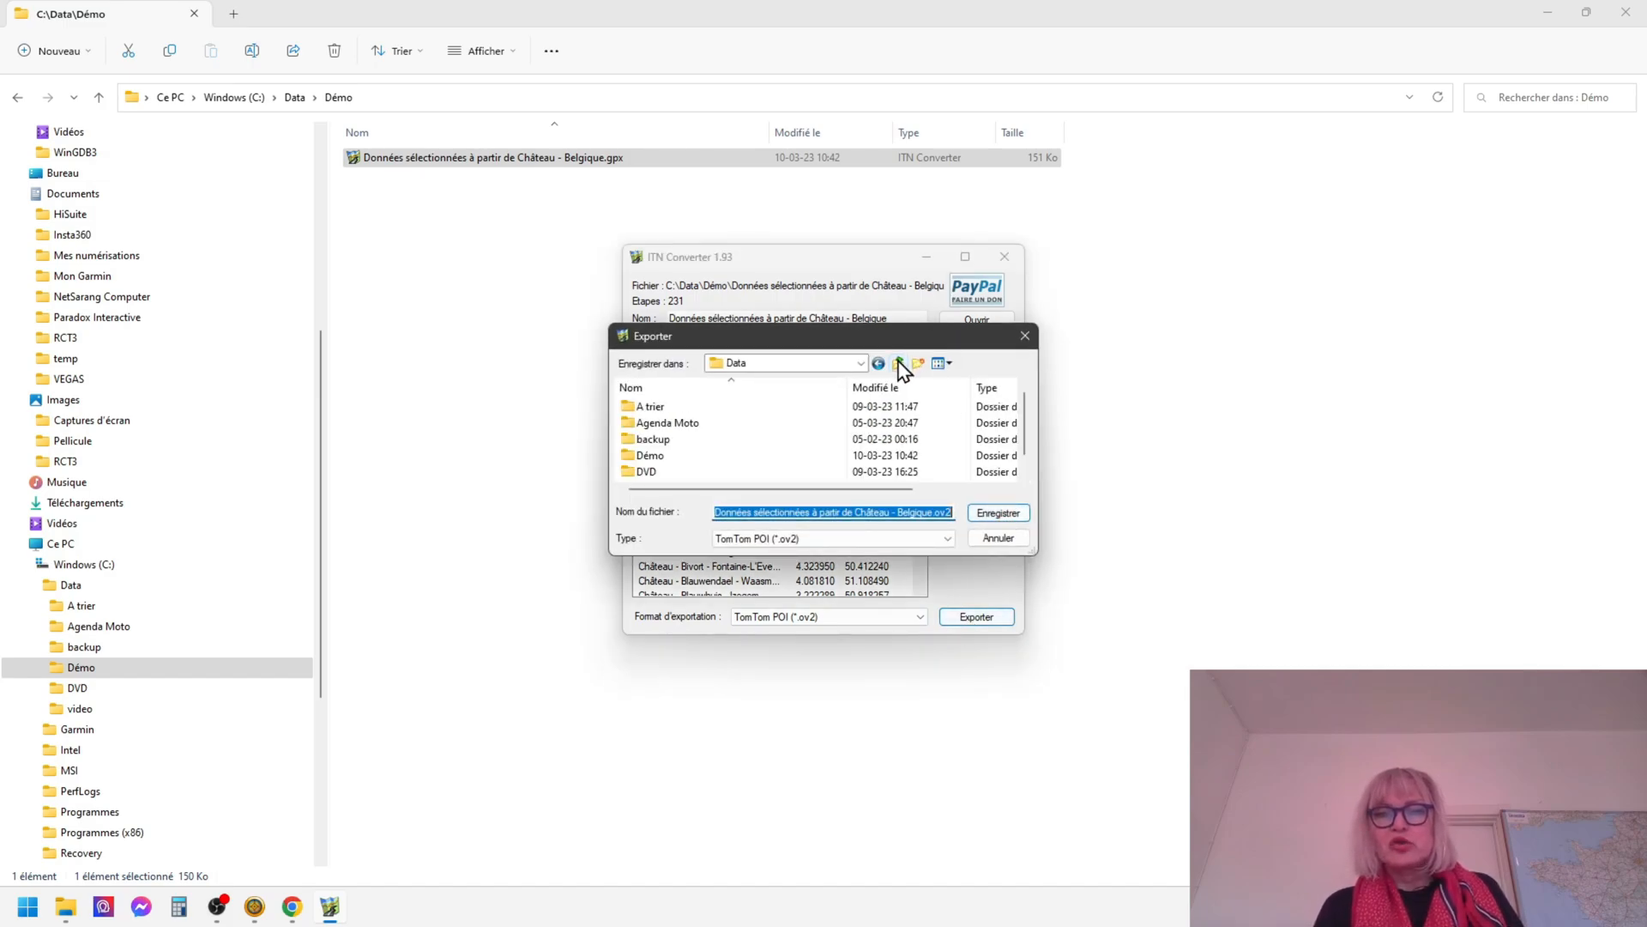
double_click(686, 456)
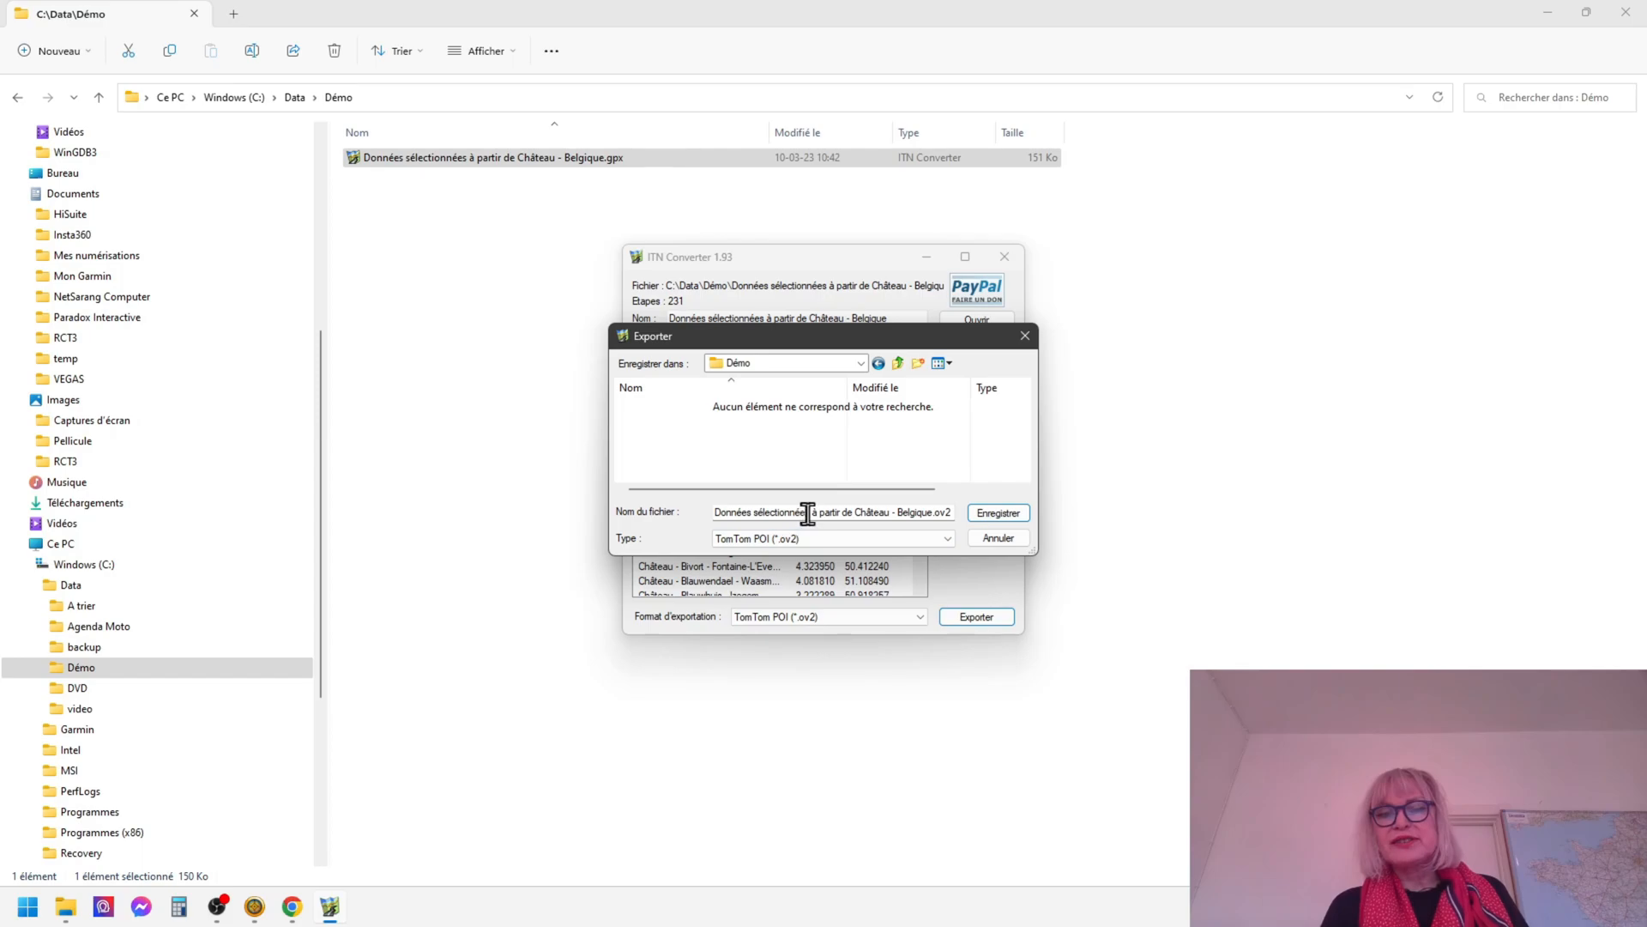
left_click(995, 515)
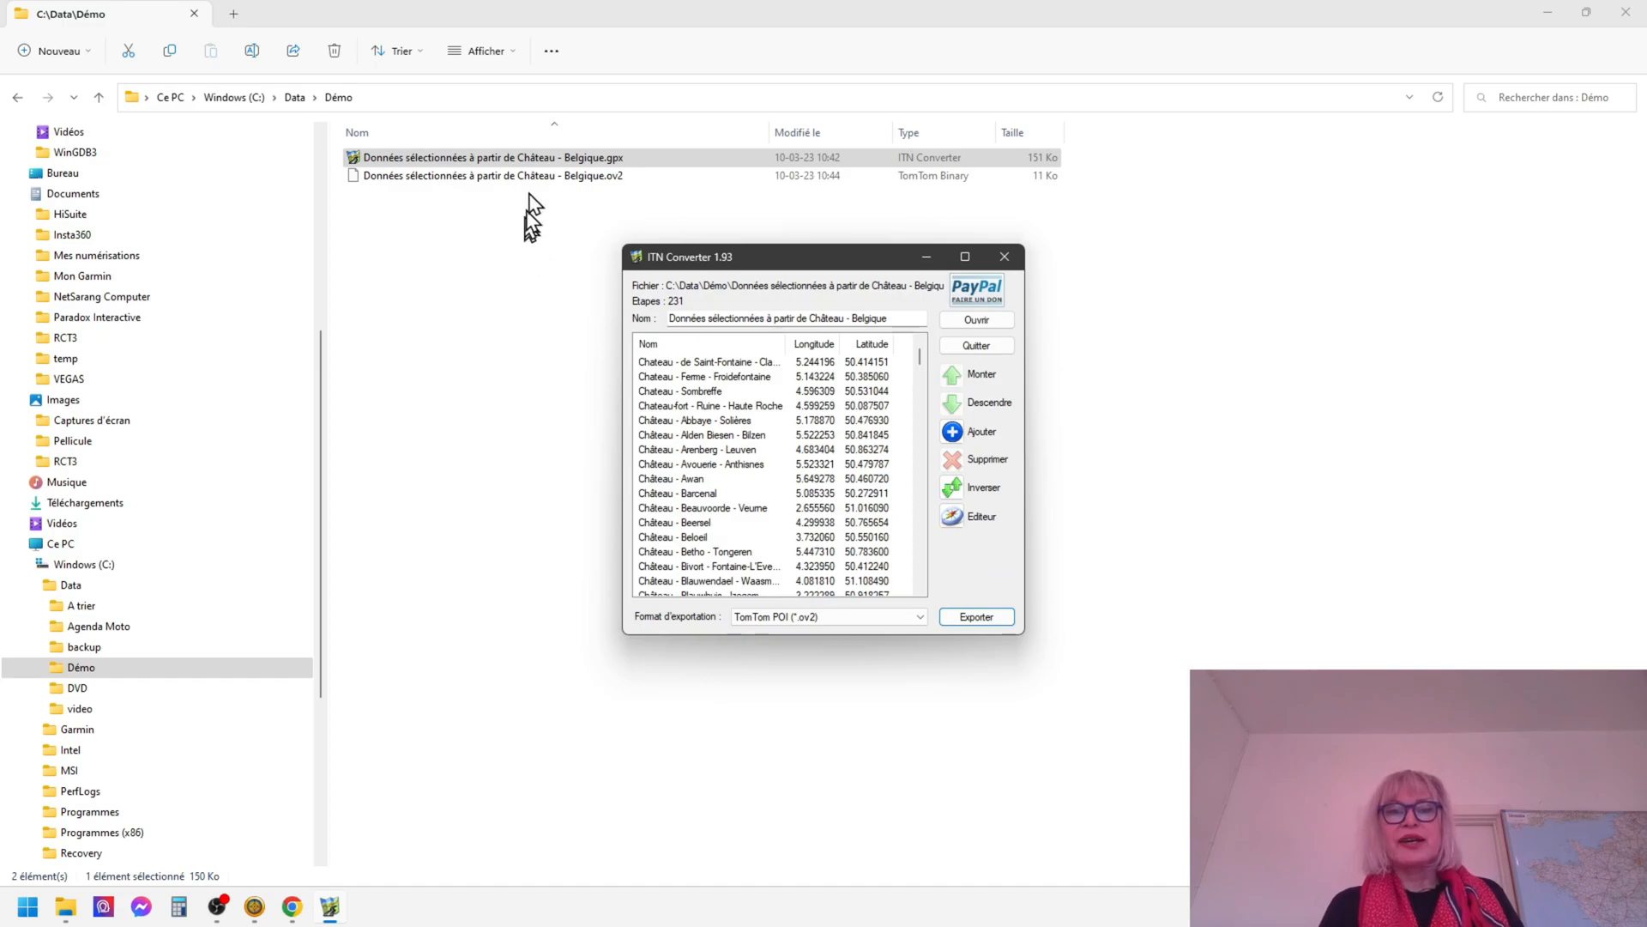
left_click(604, 177)
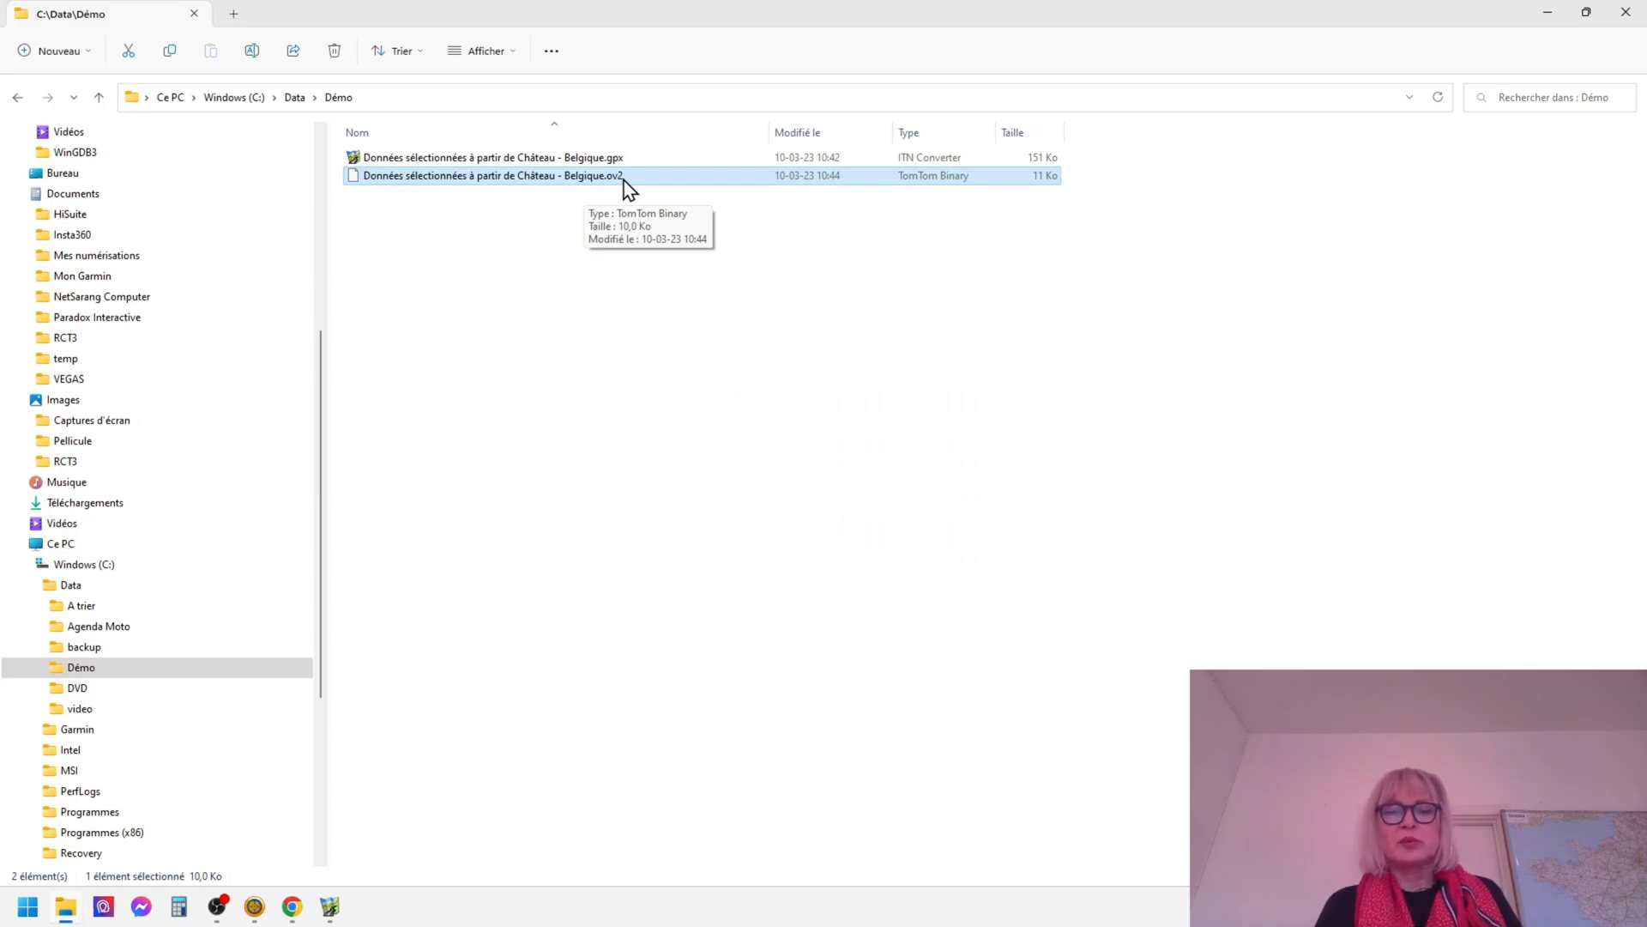
Switch to TomTom MyDrive in Chrome and open Mes destinations
left_click(292, 906)
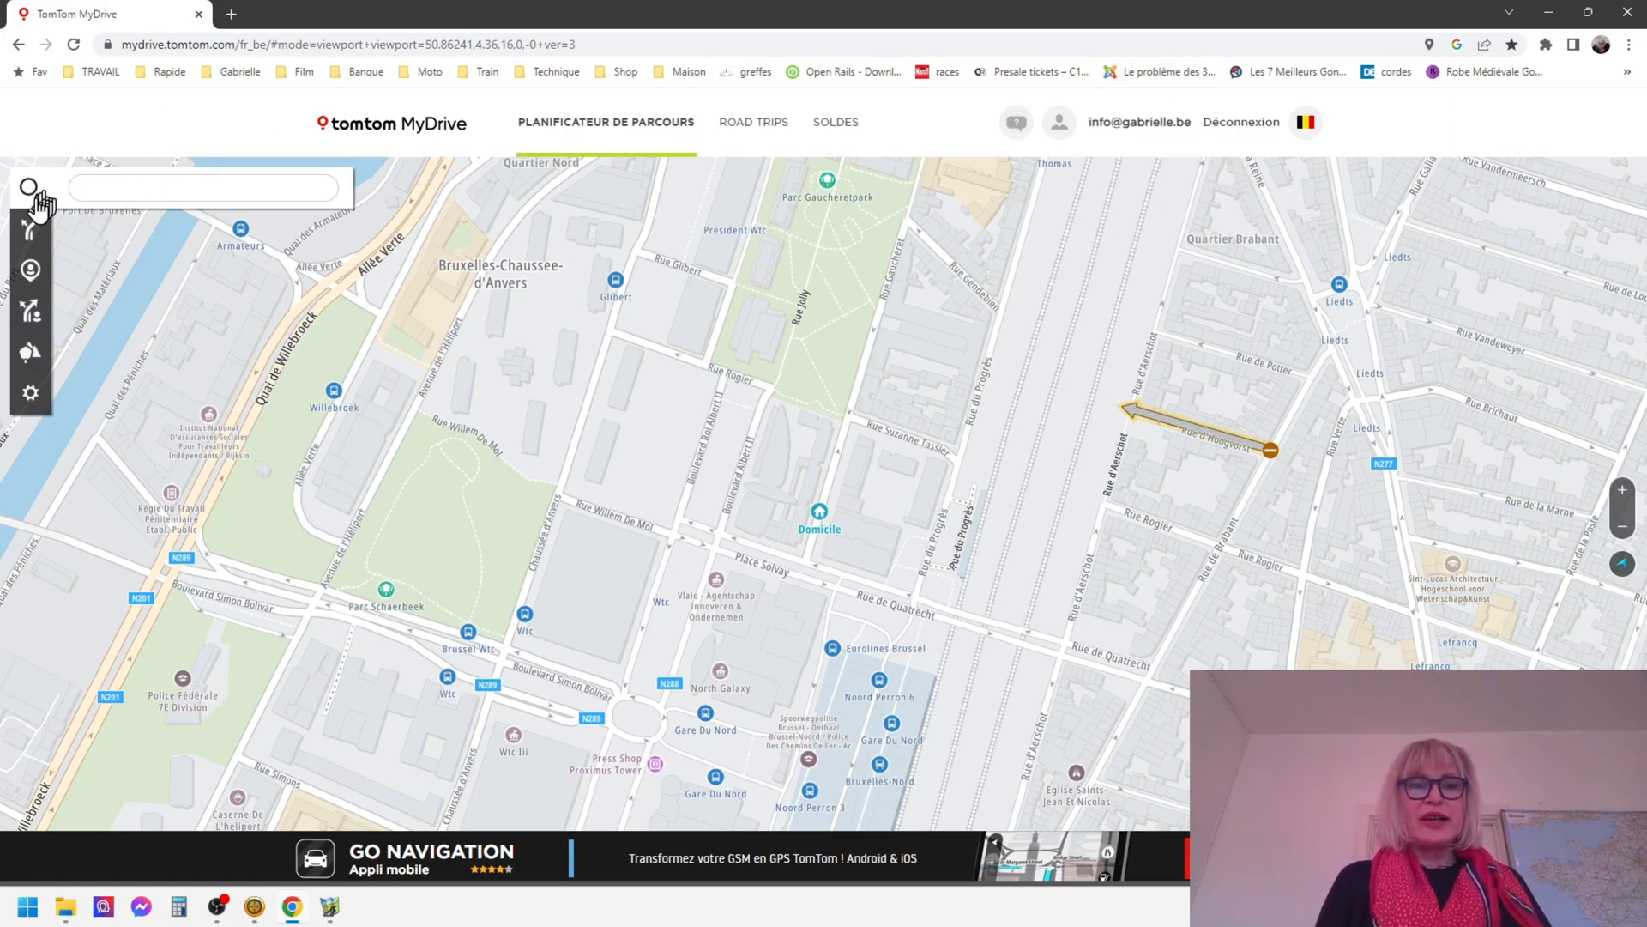
mouse_move(34, 274)
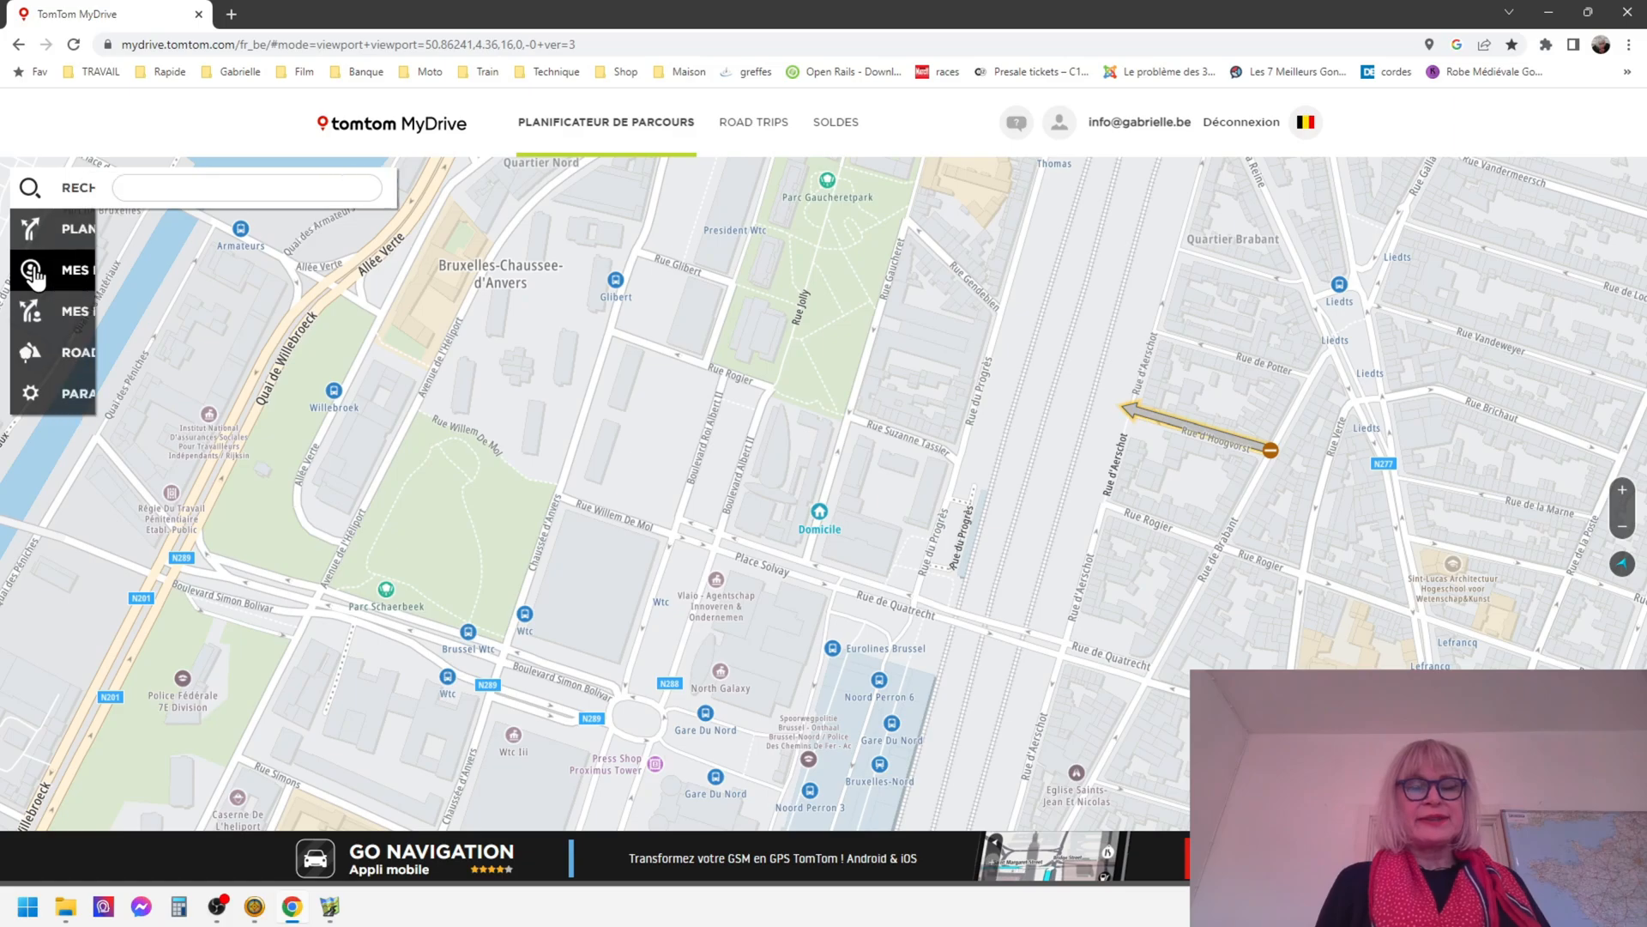
left_click(83, 273)
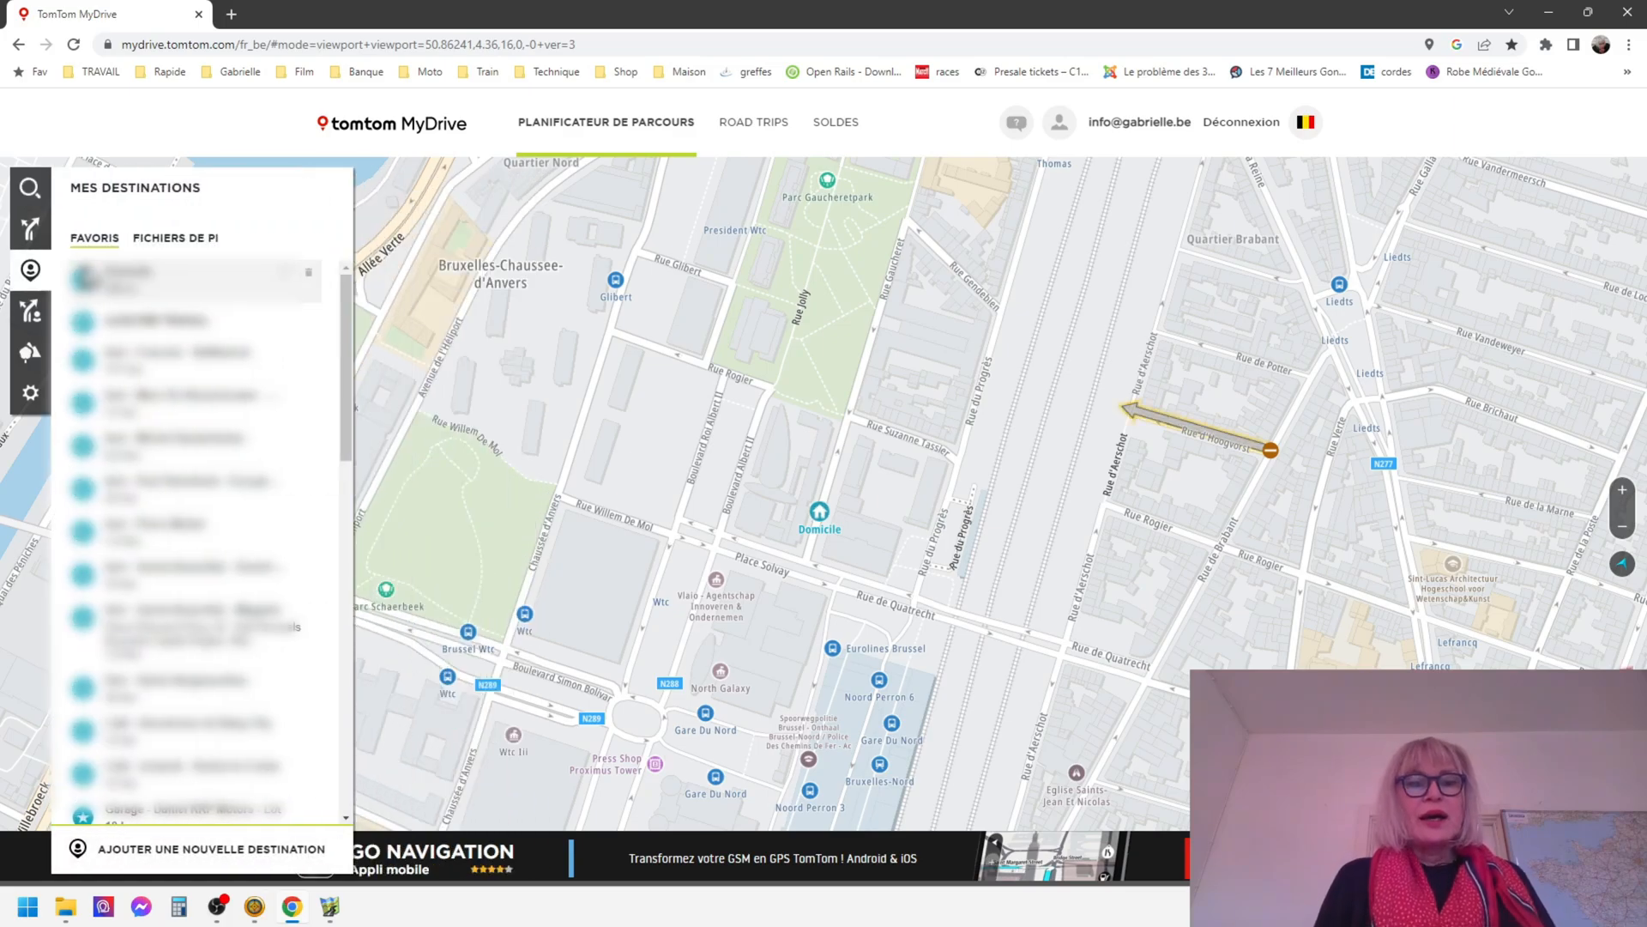
Open the PI files in Mes destinations and choose Données sélectionnées à partir de Château - Belgique.ov2 from the Démo folder for import
left_click(157, 245)
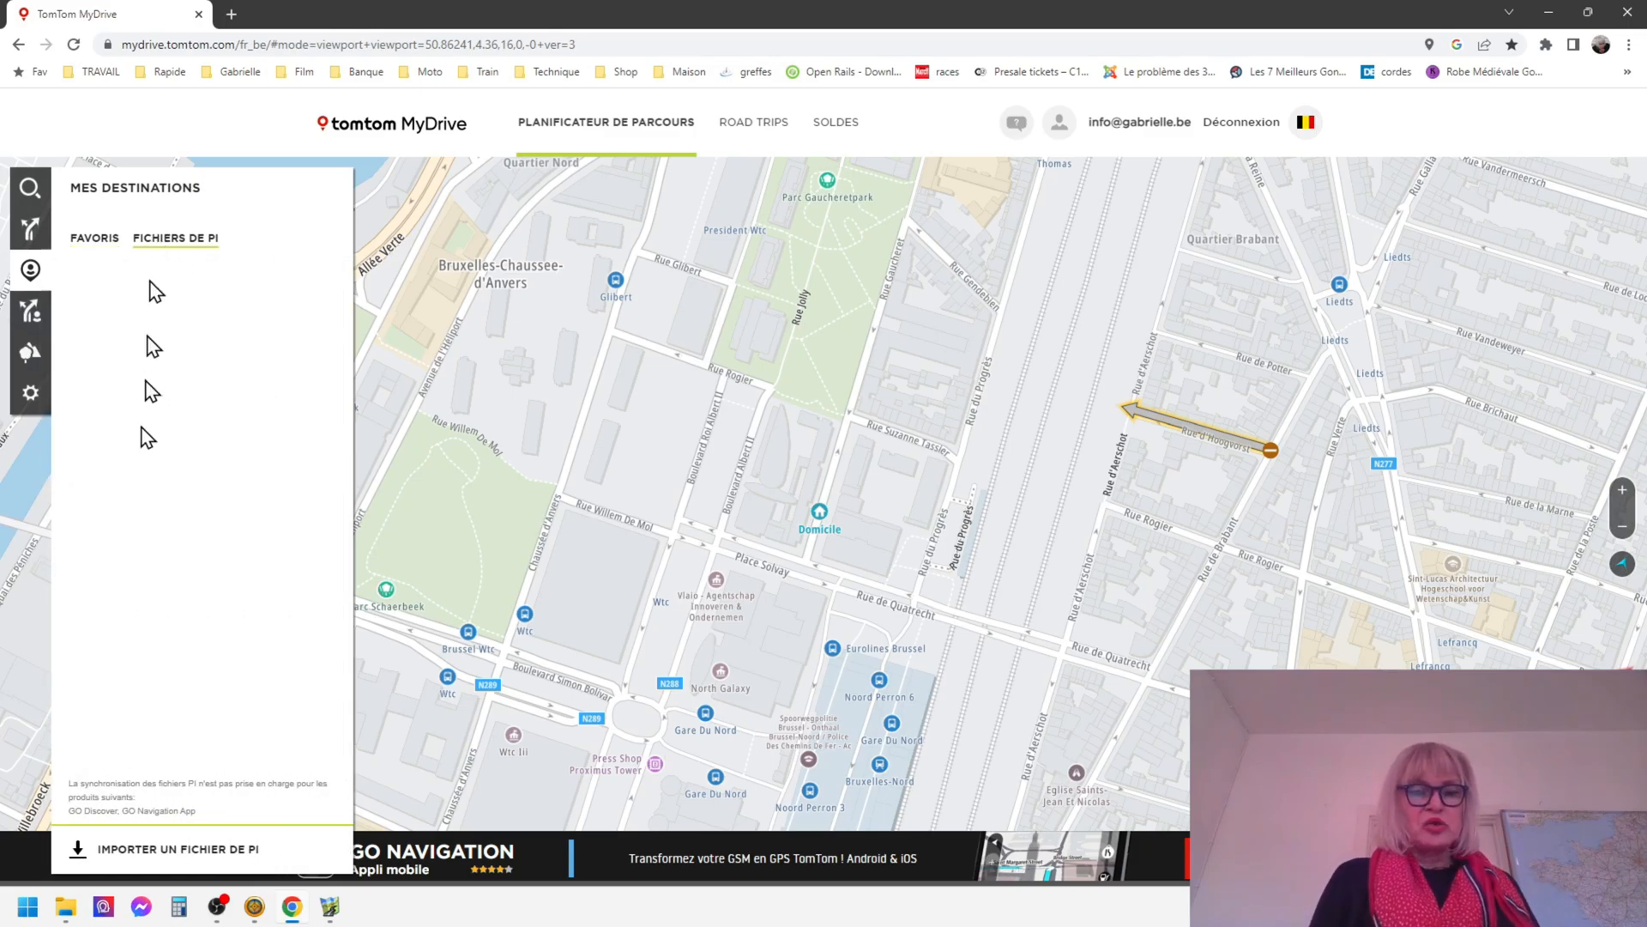
left_click(196, 853)
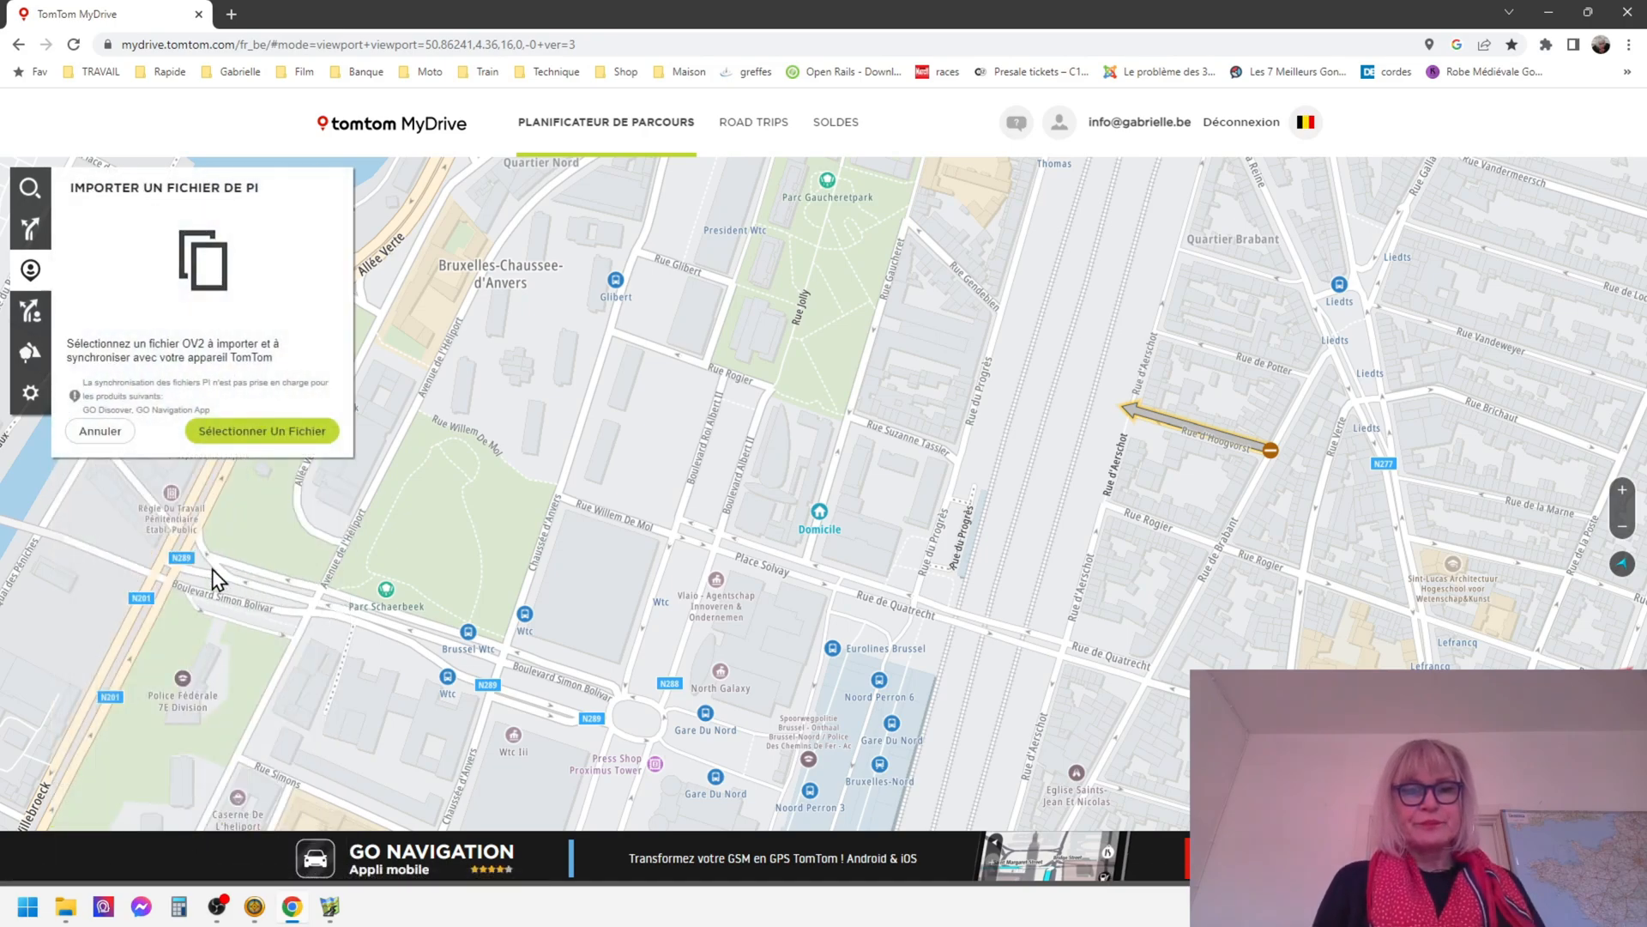
left_click(210, 434)
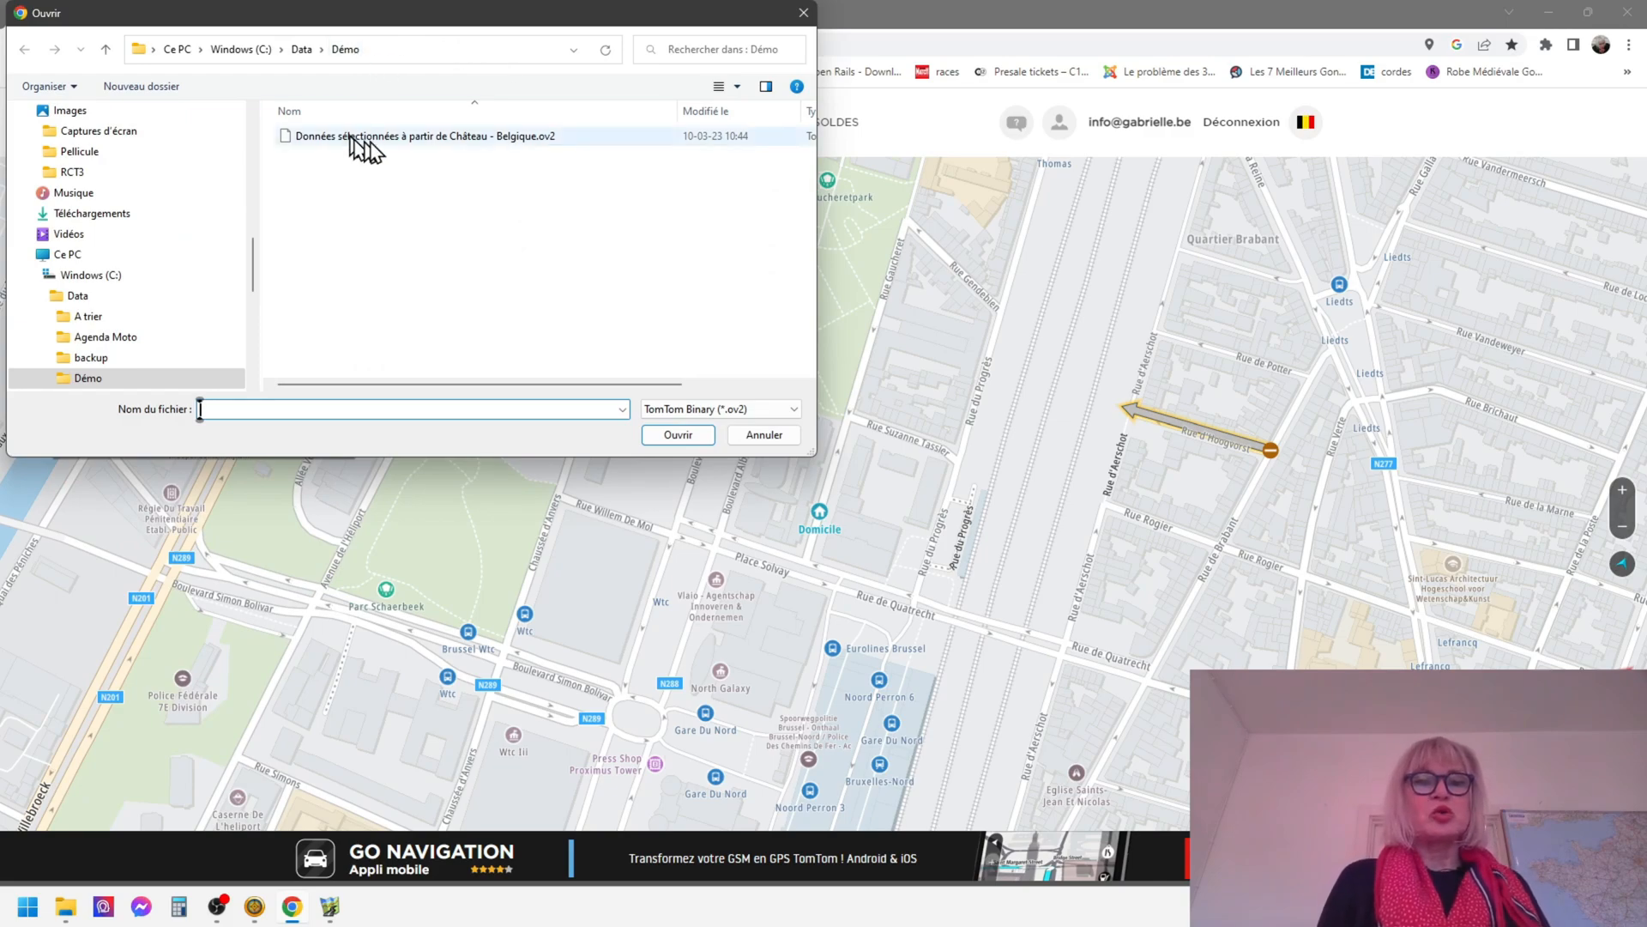
left_click(535, 139)
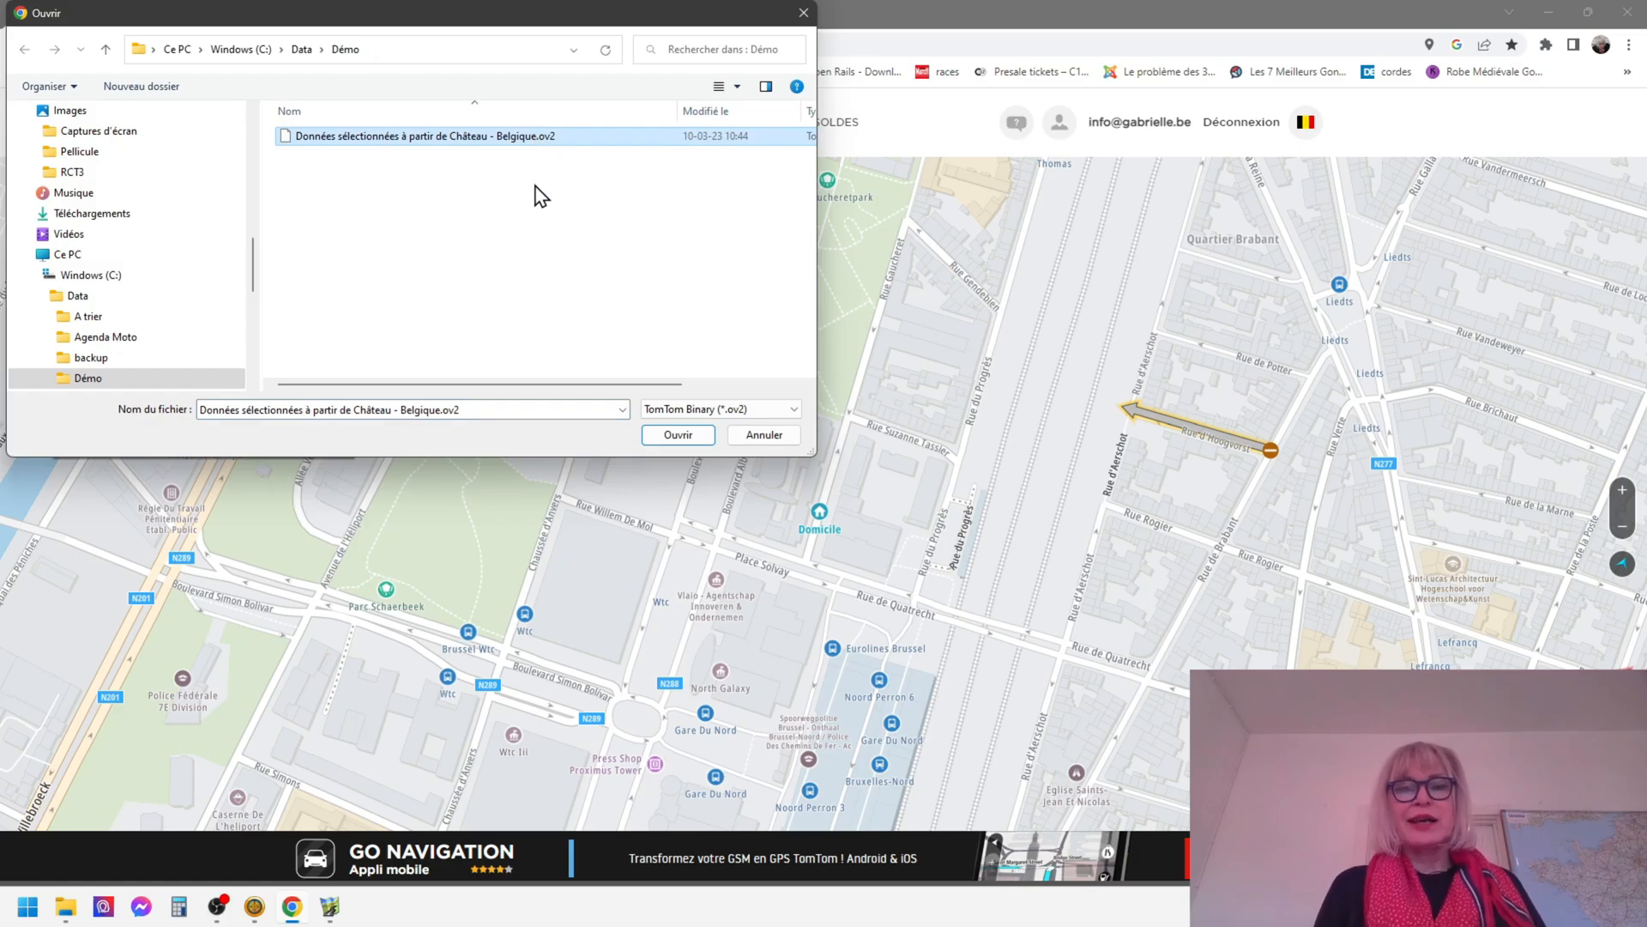
left_click(672, 434)
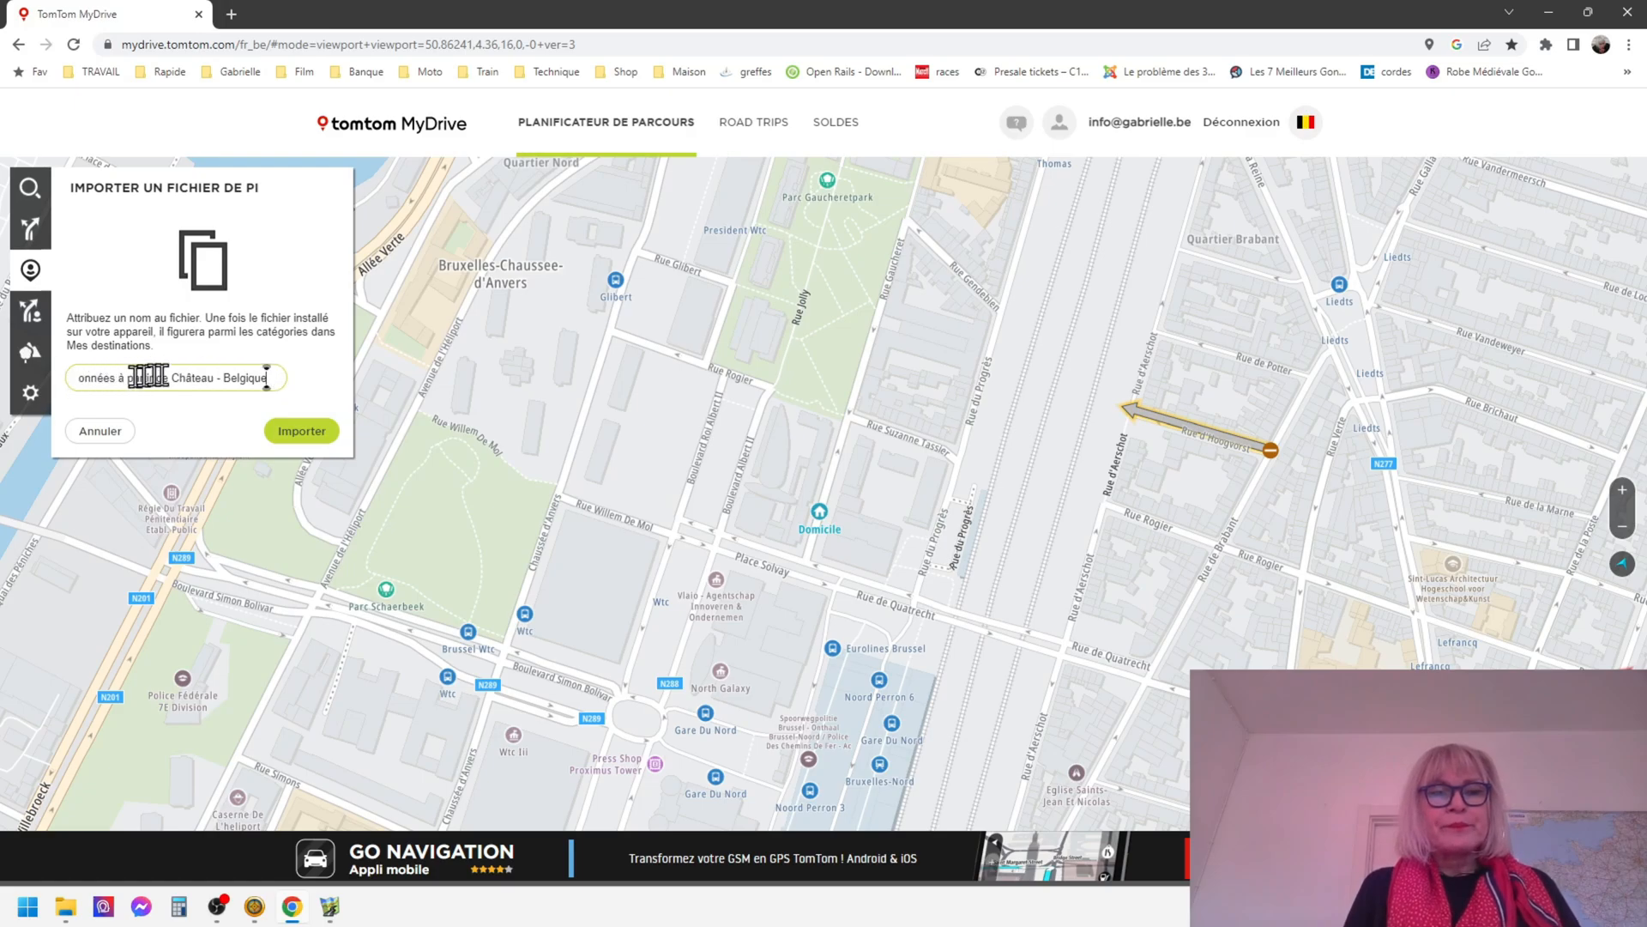
Replace the proposed PI file name with Châteaux and import the file
left_click_drag(267, 378, 77, 379)
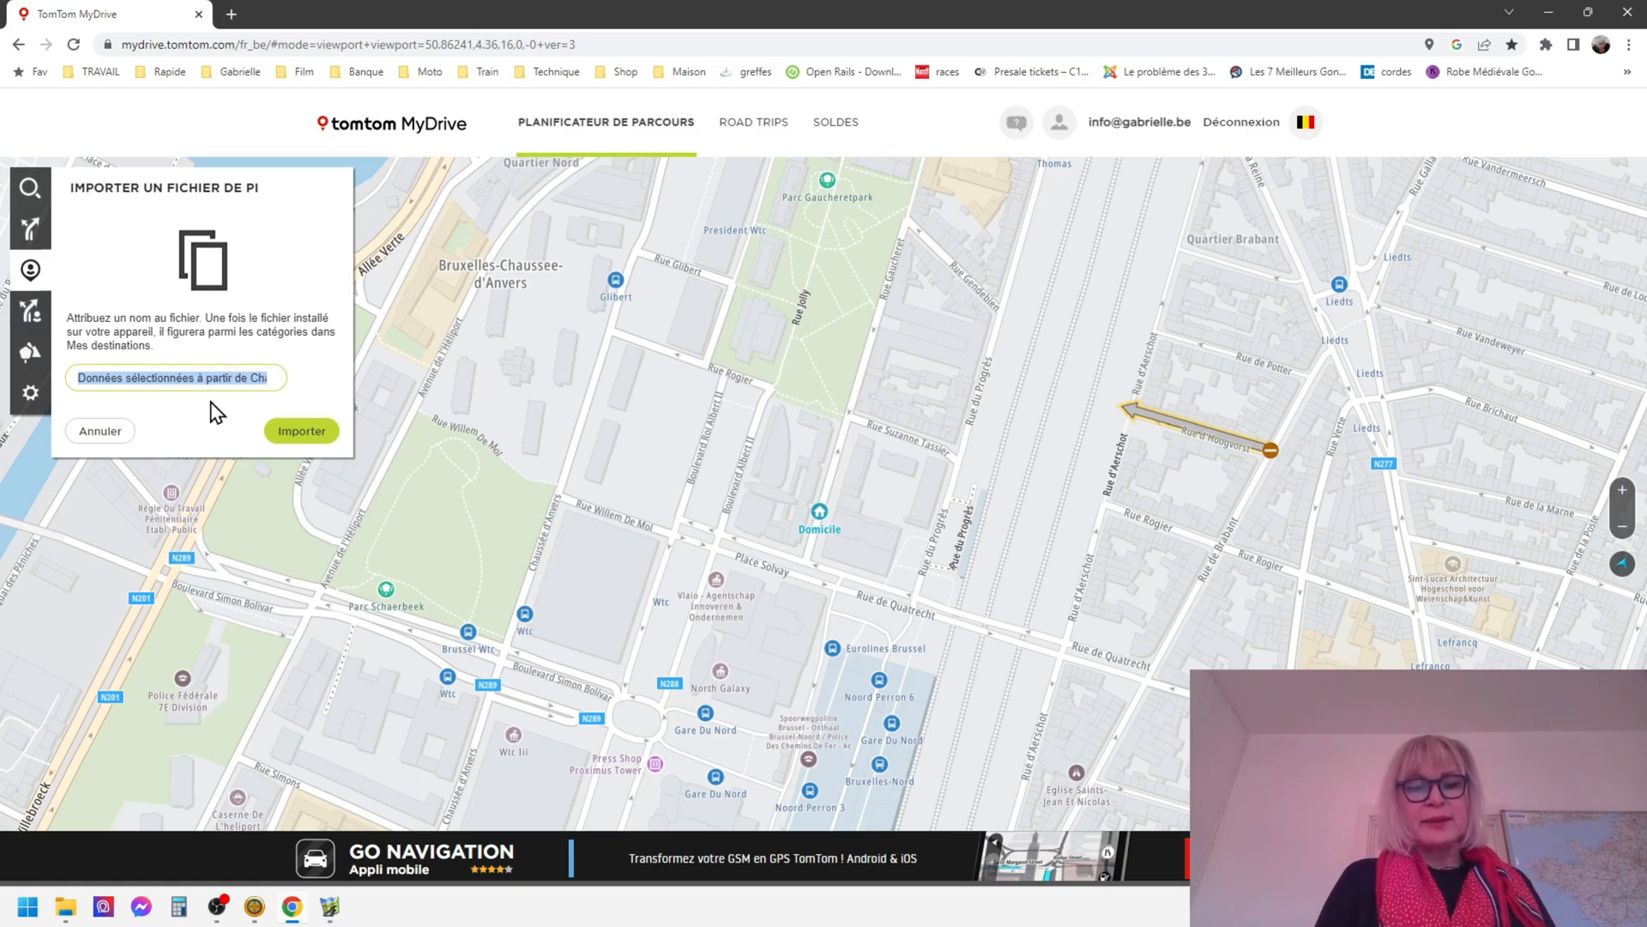
type("chateau")
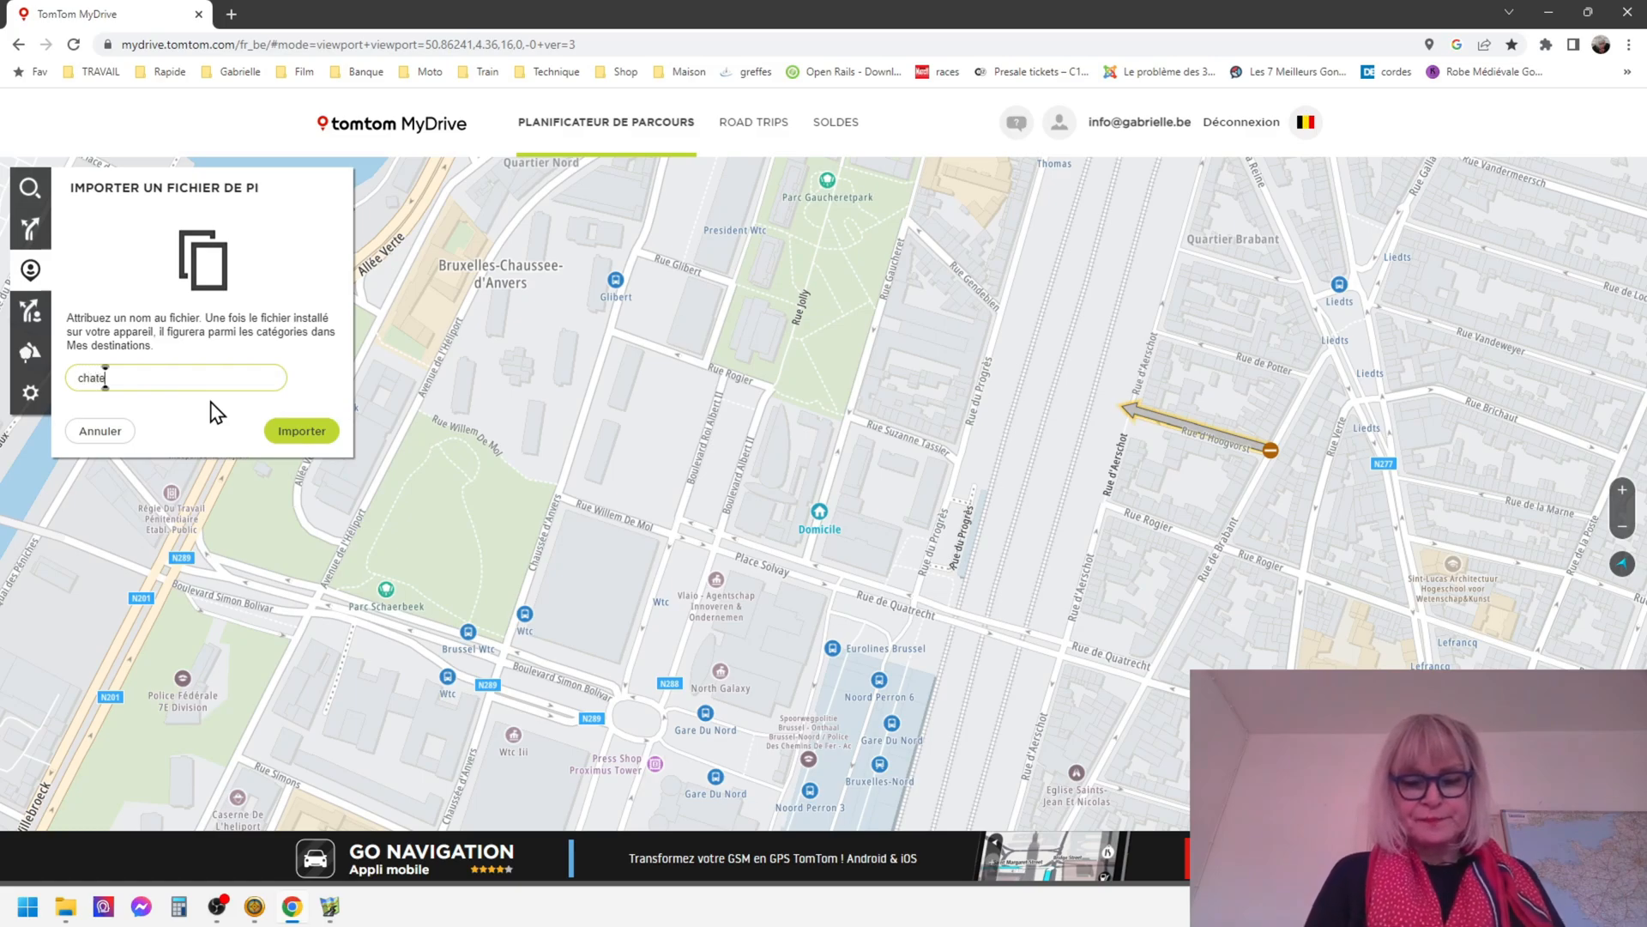
key("BackSpace")
key("BackSpace")
key("BackSpace")
key("BackSpace")
key("BackSpace")
key("BackSpace")
key("BackSpace")
type("Châteaux")
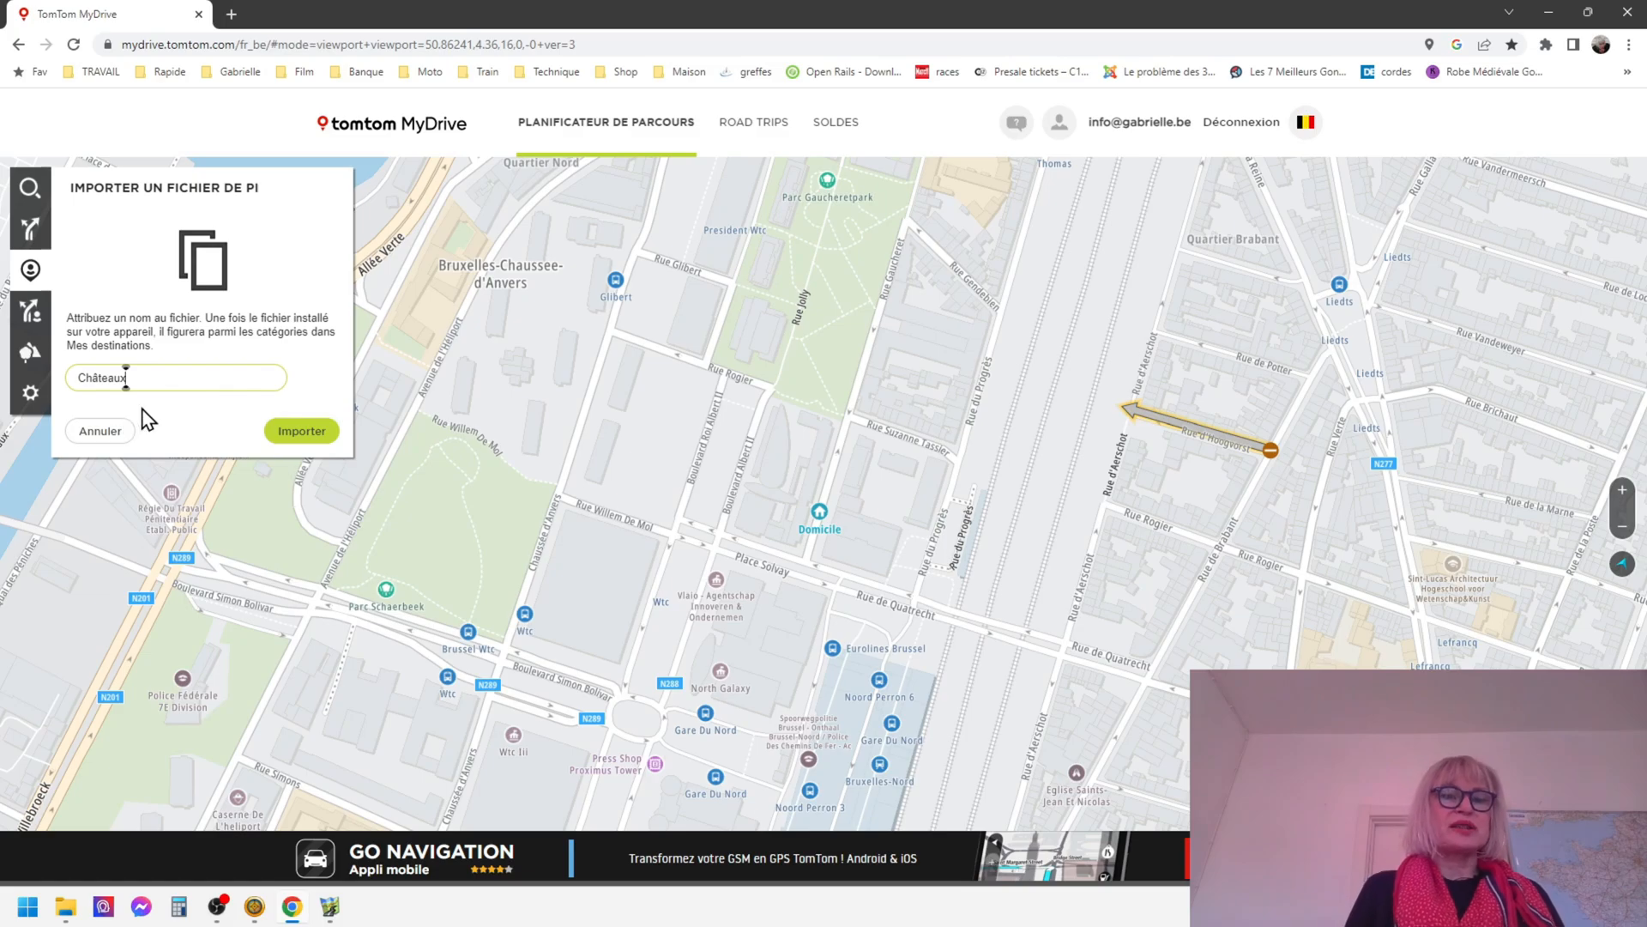
left_click(298, 438)
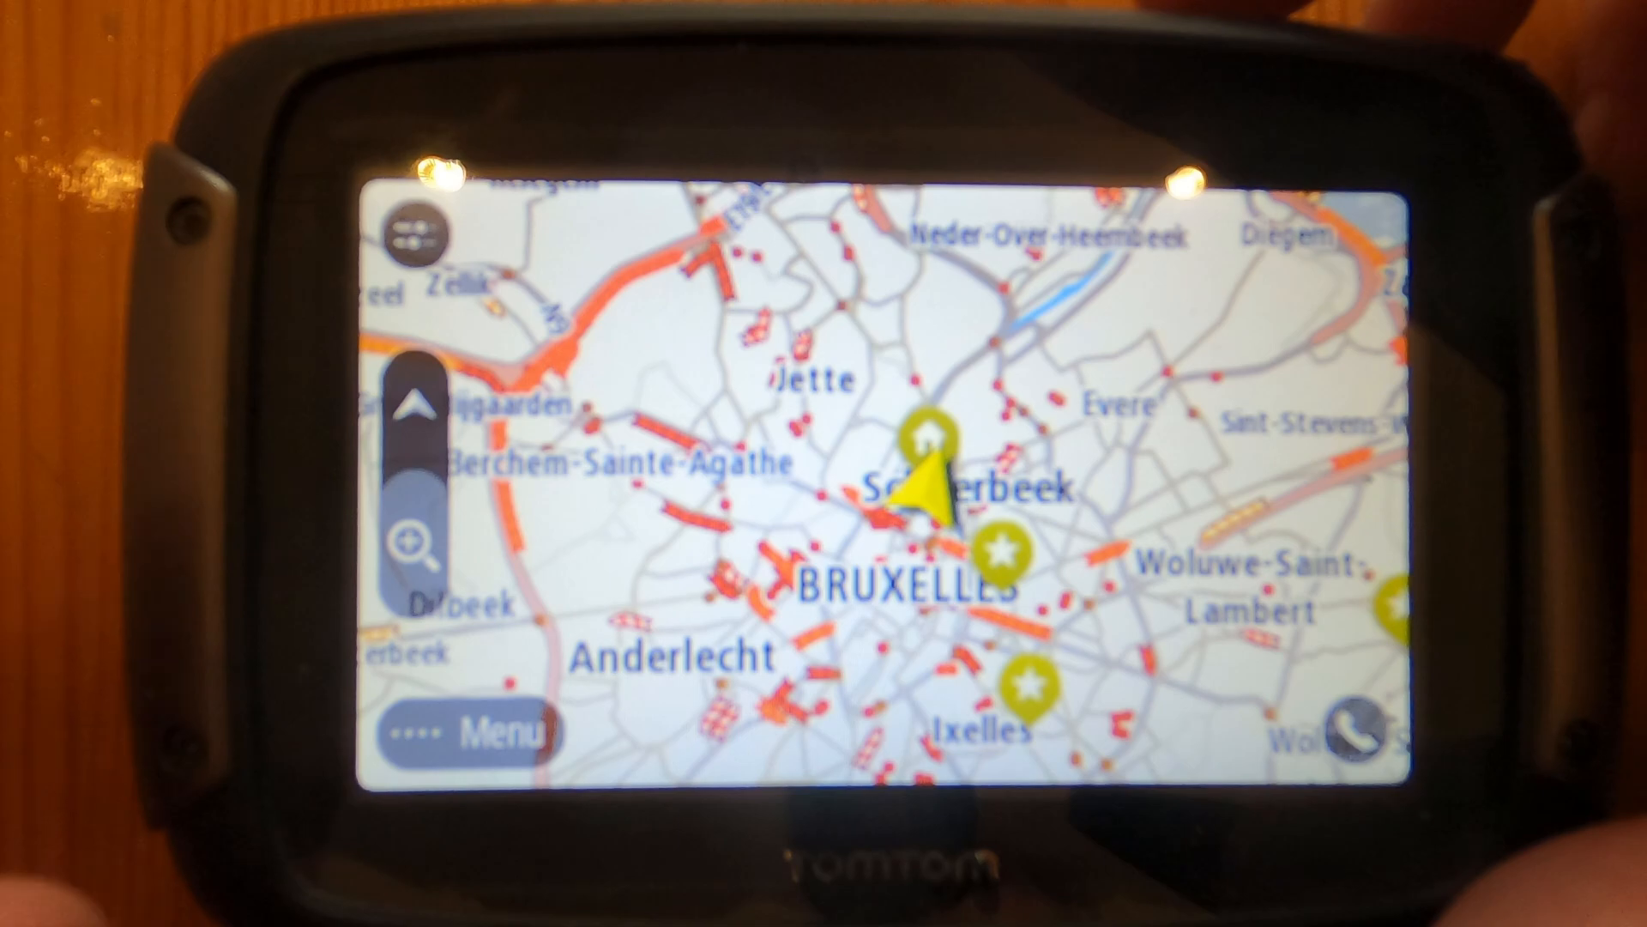
Switch to the TomTom device and open Afficher listes de PI sur la carte in the Aspect settings
left_click(471, 732)
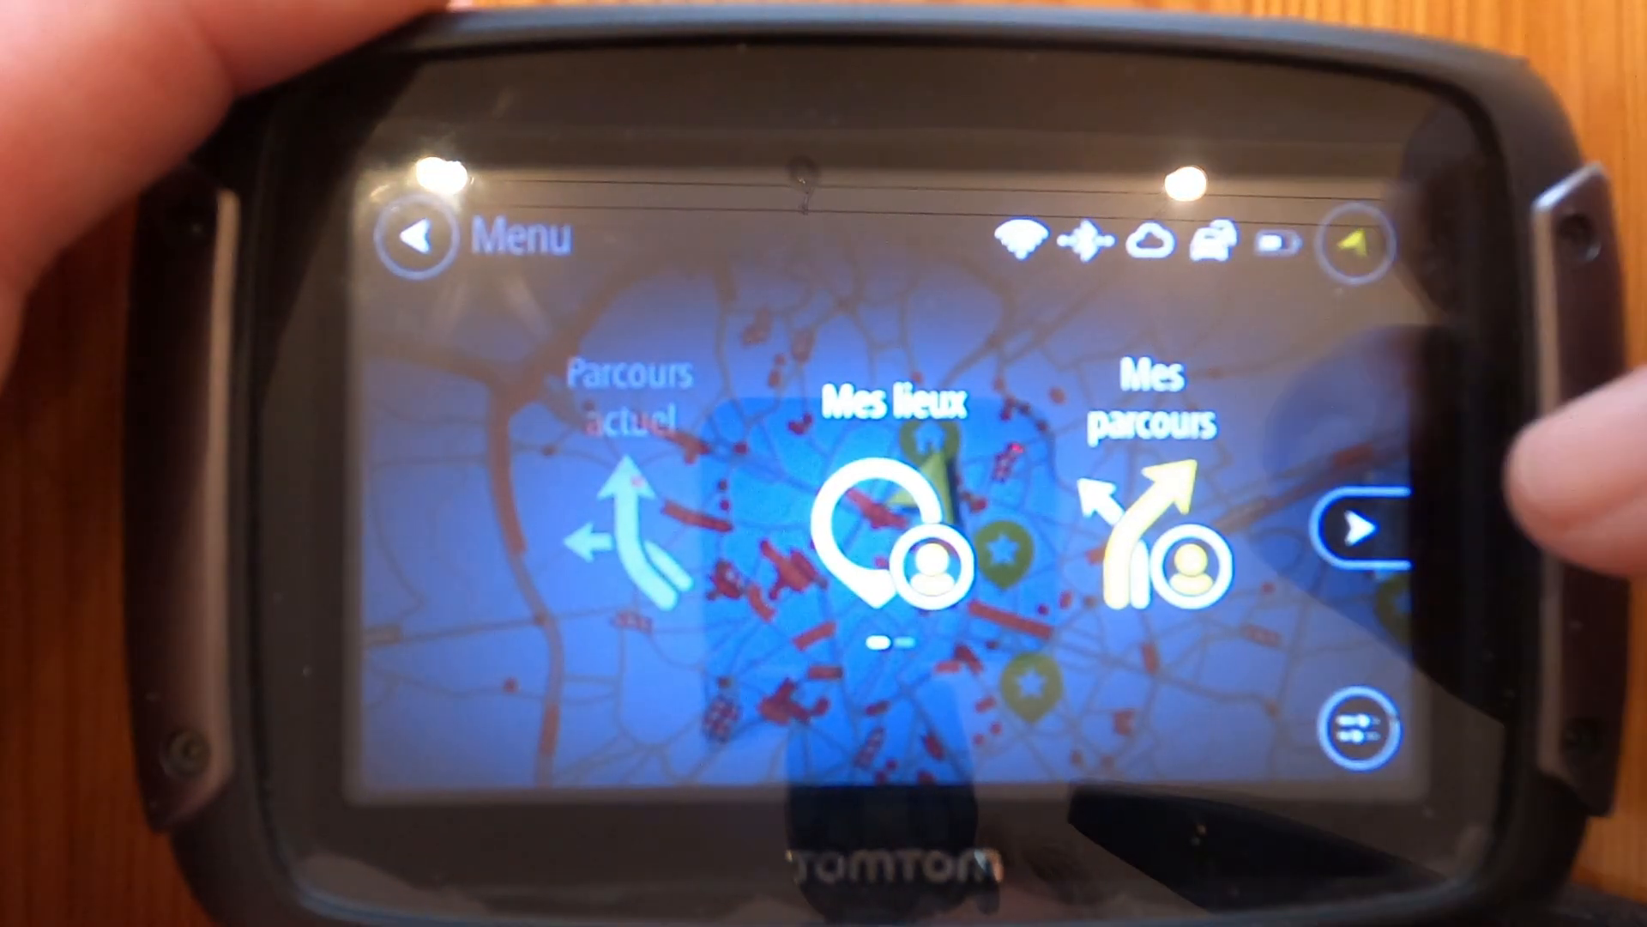
left_click(1360, 530)
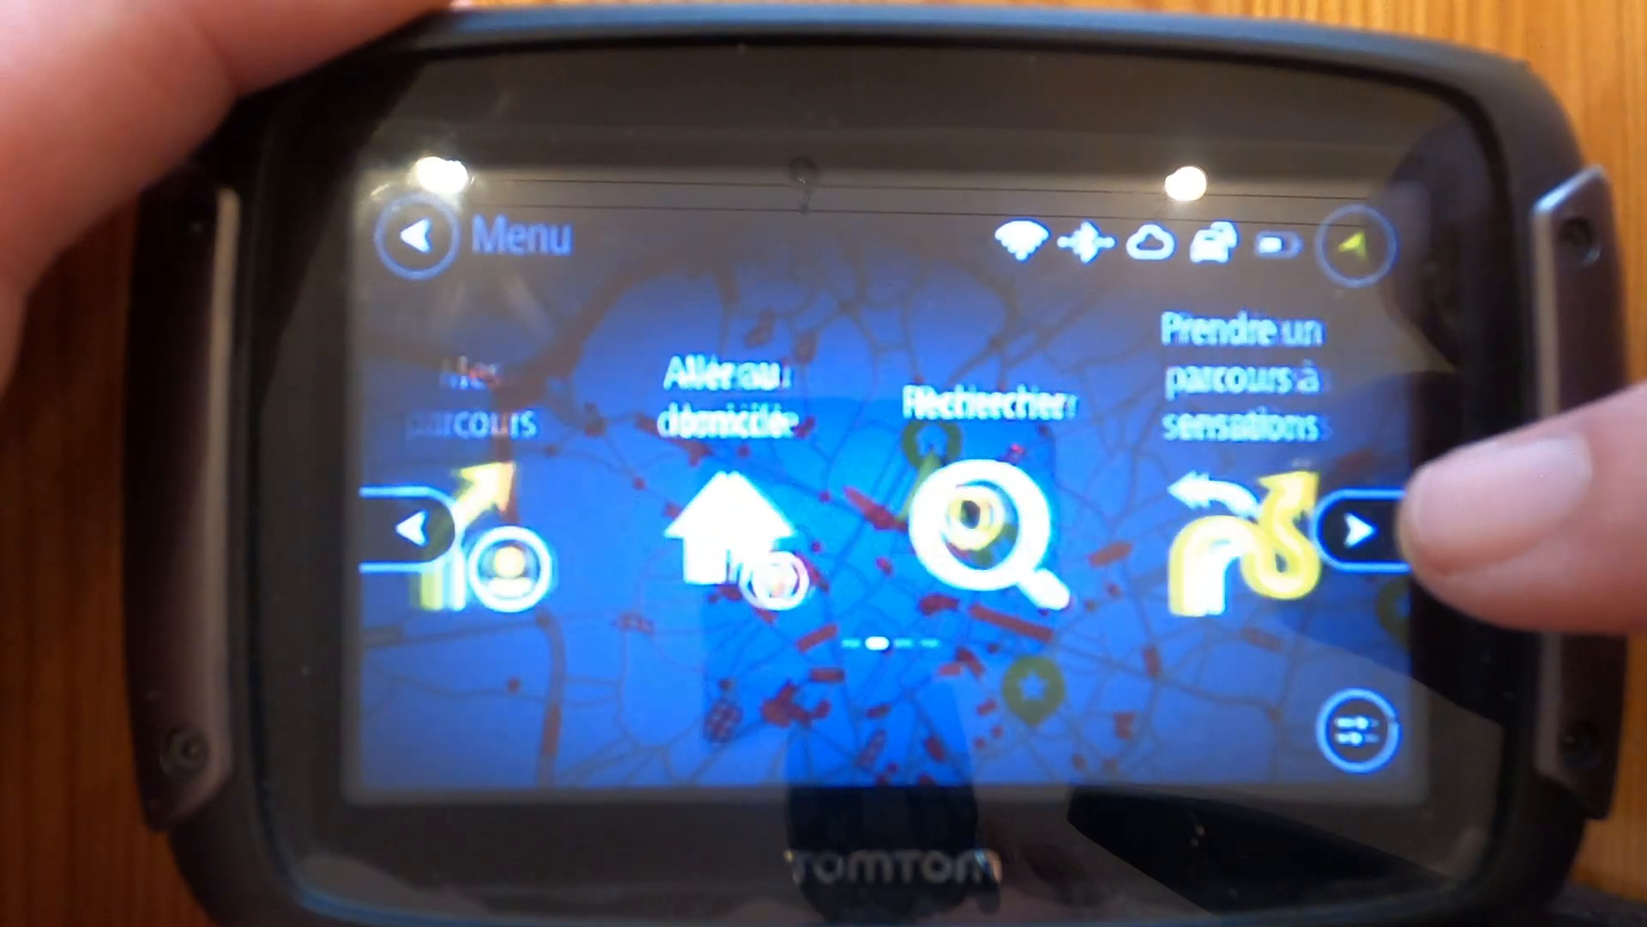
left_click(1359, 529)
left_click(1360, 529)
left_click(1359, 529)
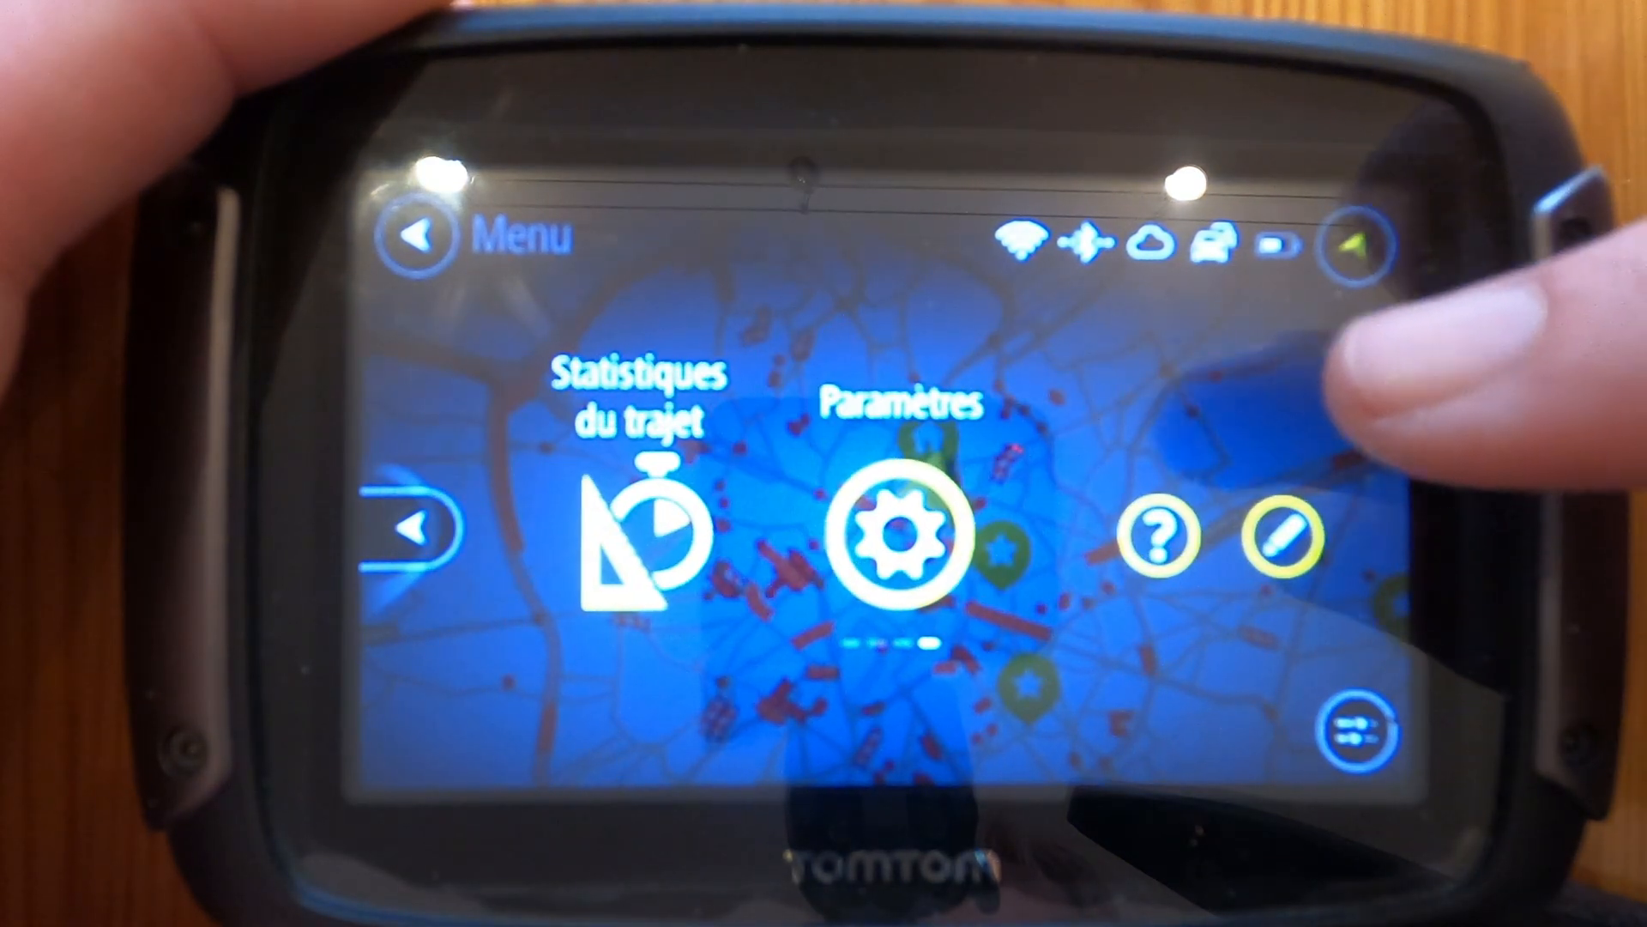
left_click(858, 515)
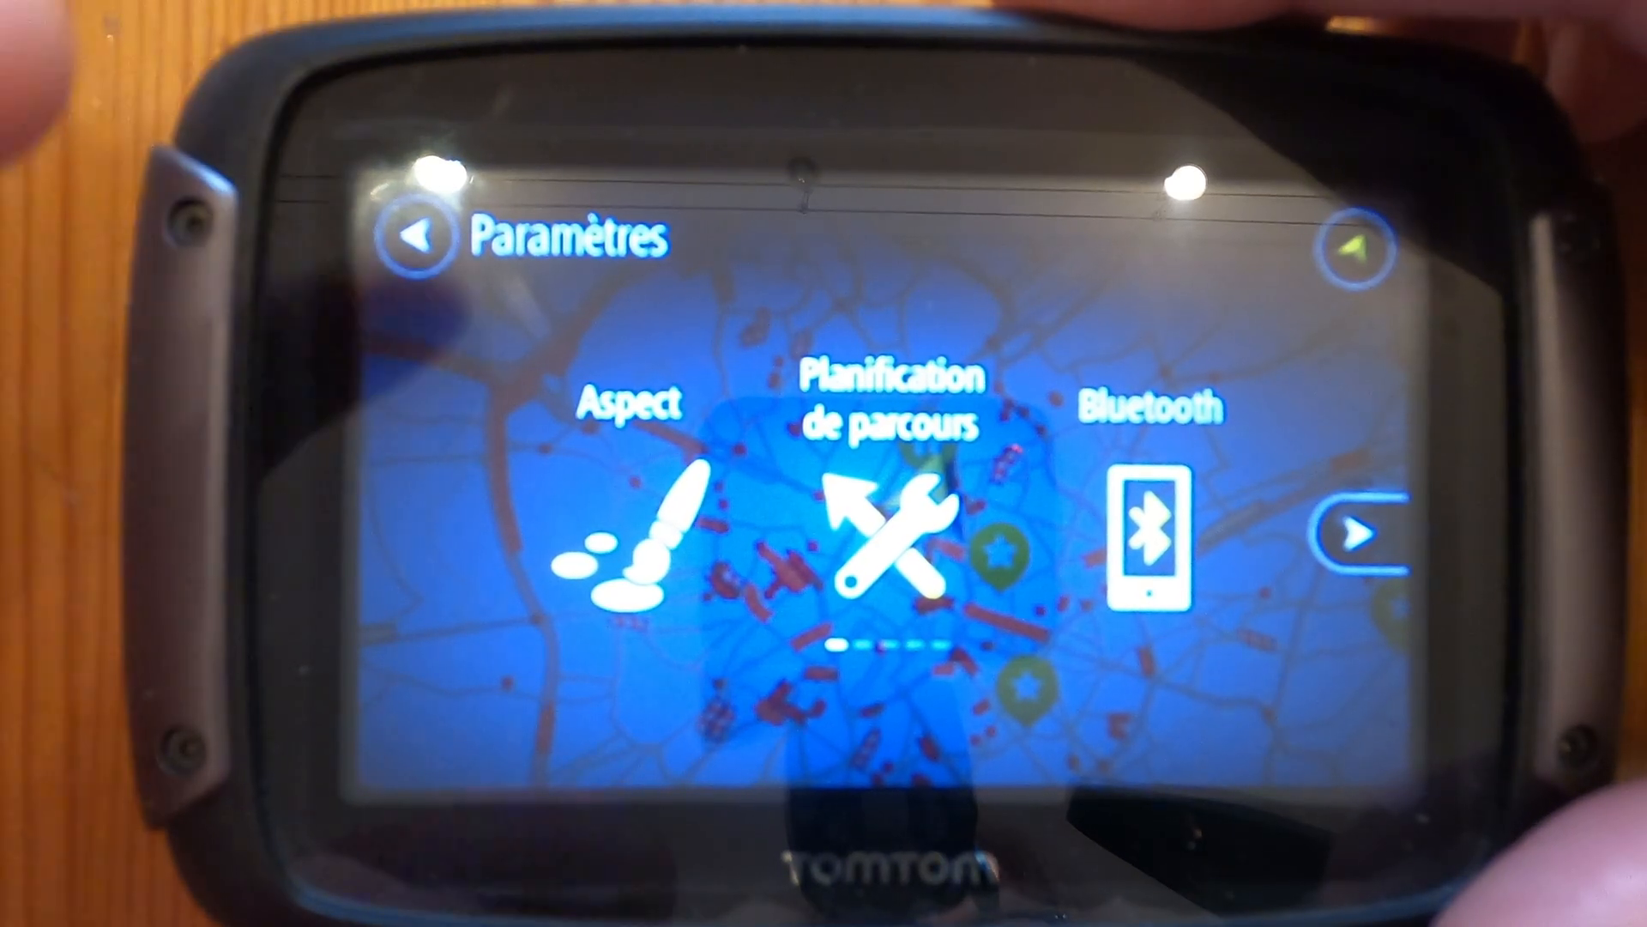
left_click(644, 506)
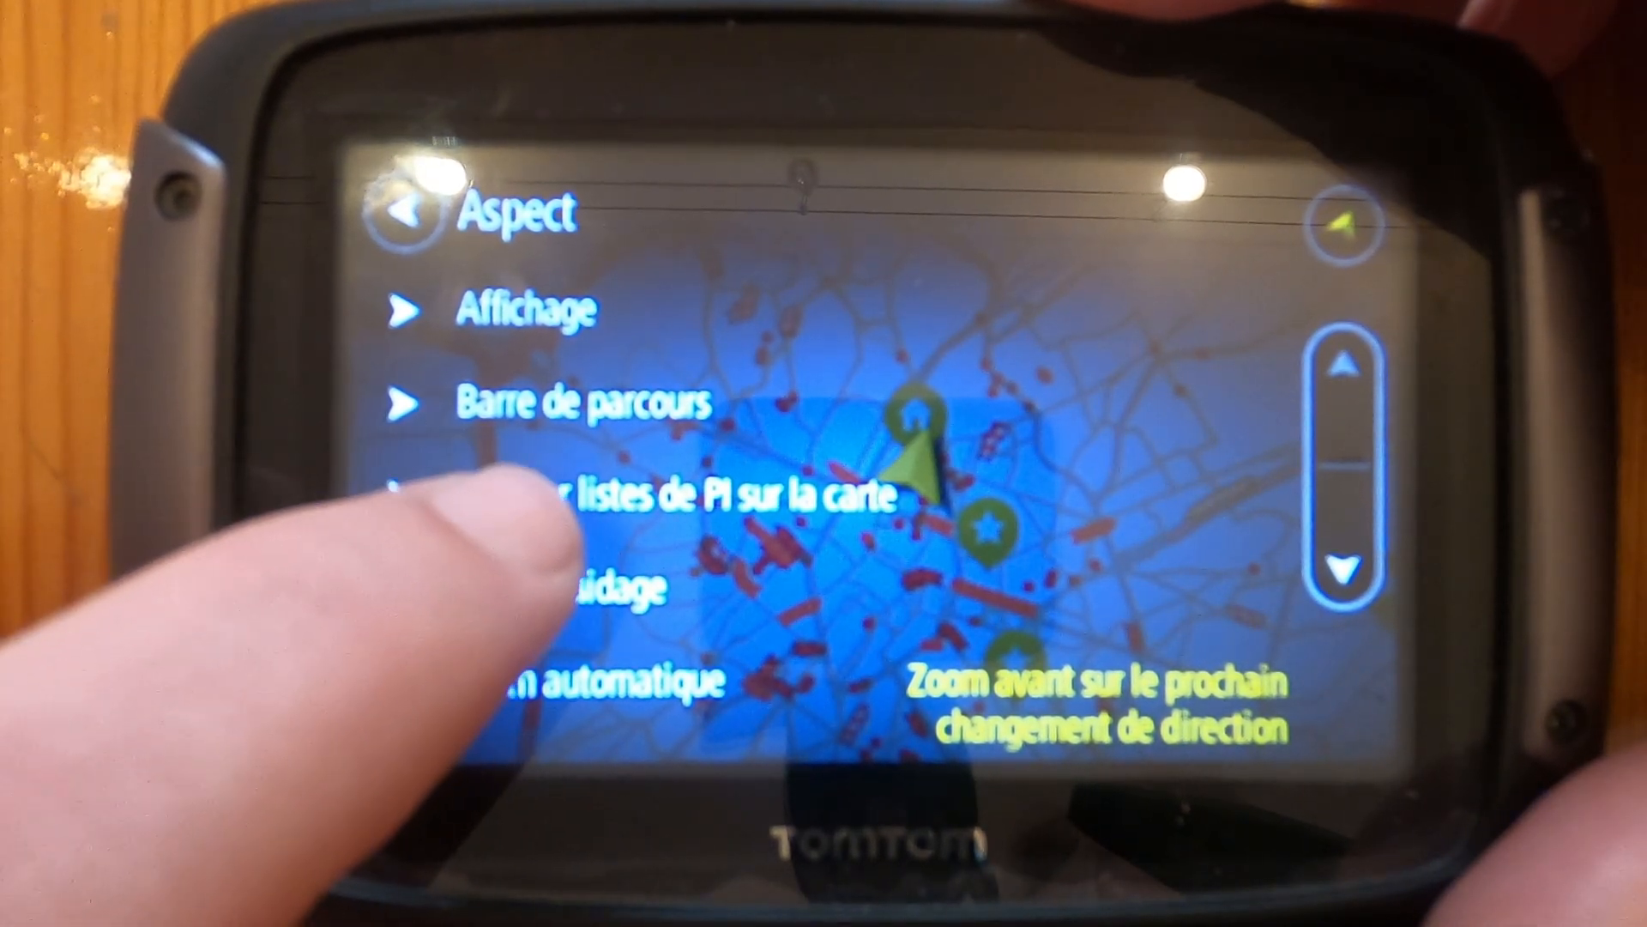
left_click(493, 496)
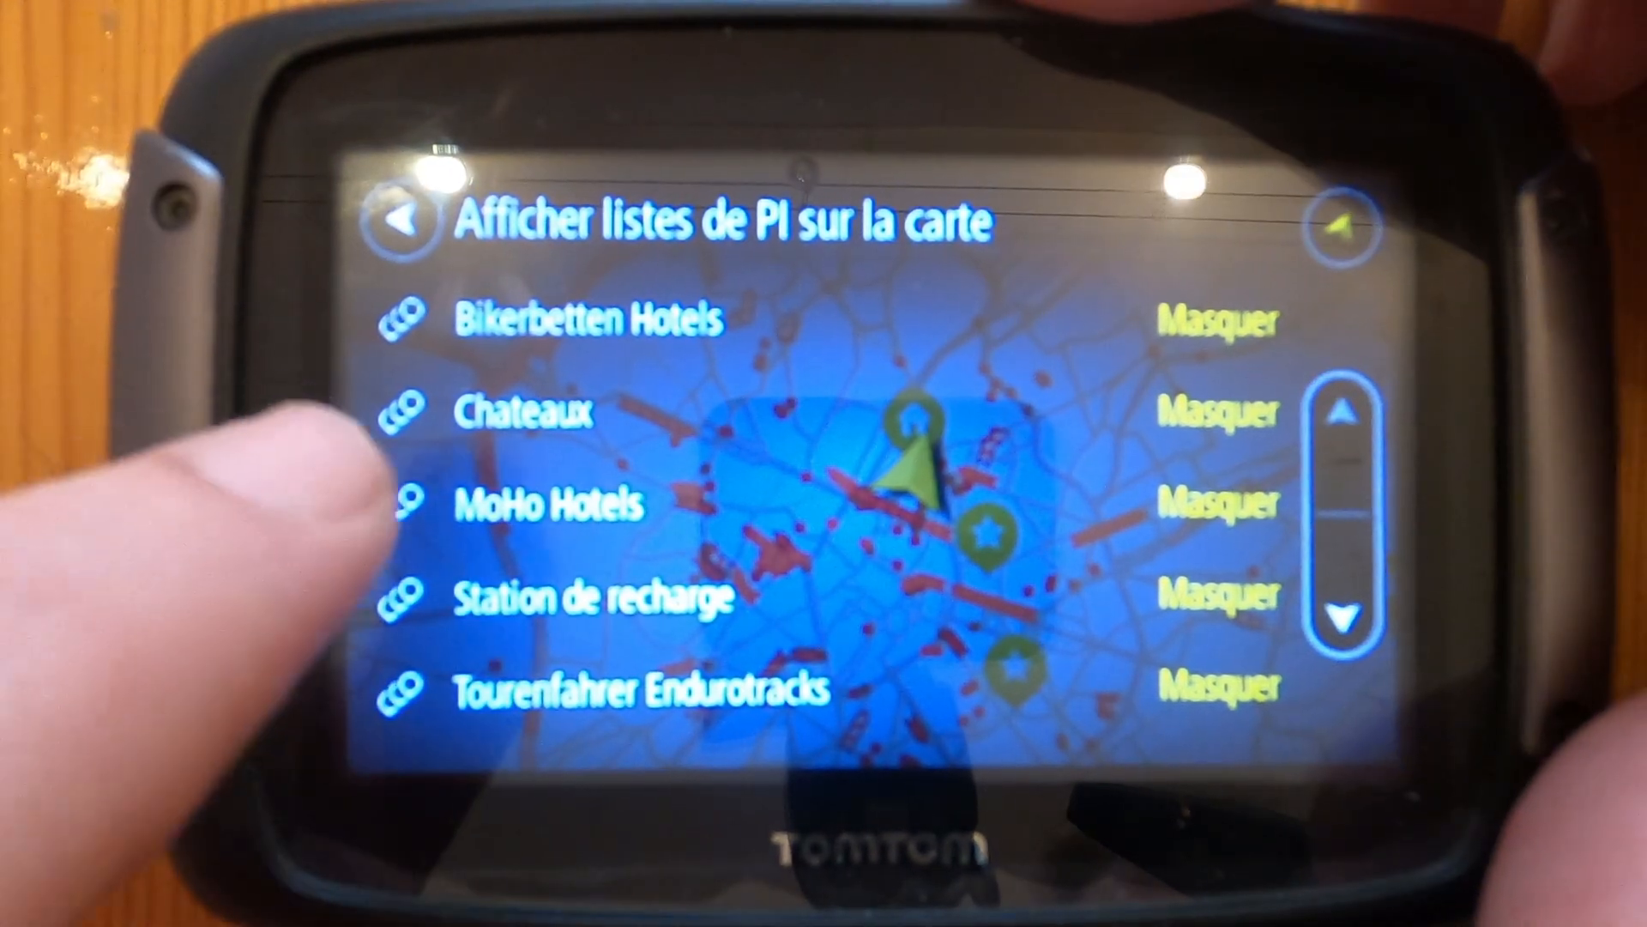
Set the Chateaux PI list to be shown on the map with the triangle symbol
left_click(515, 412)
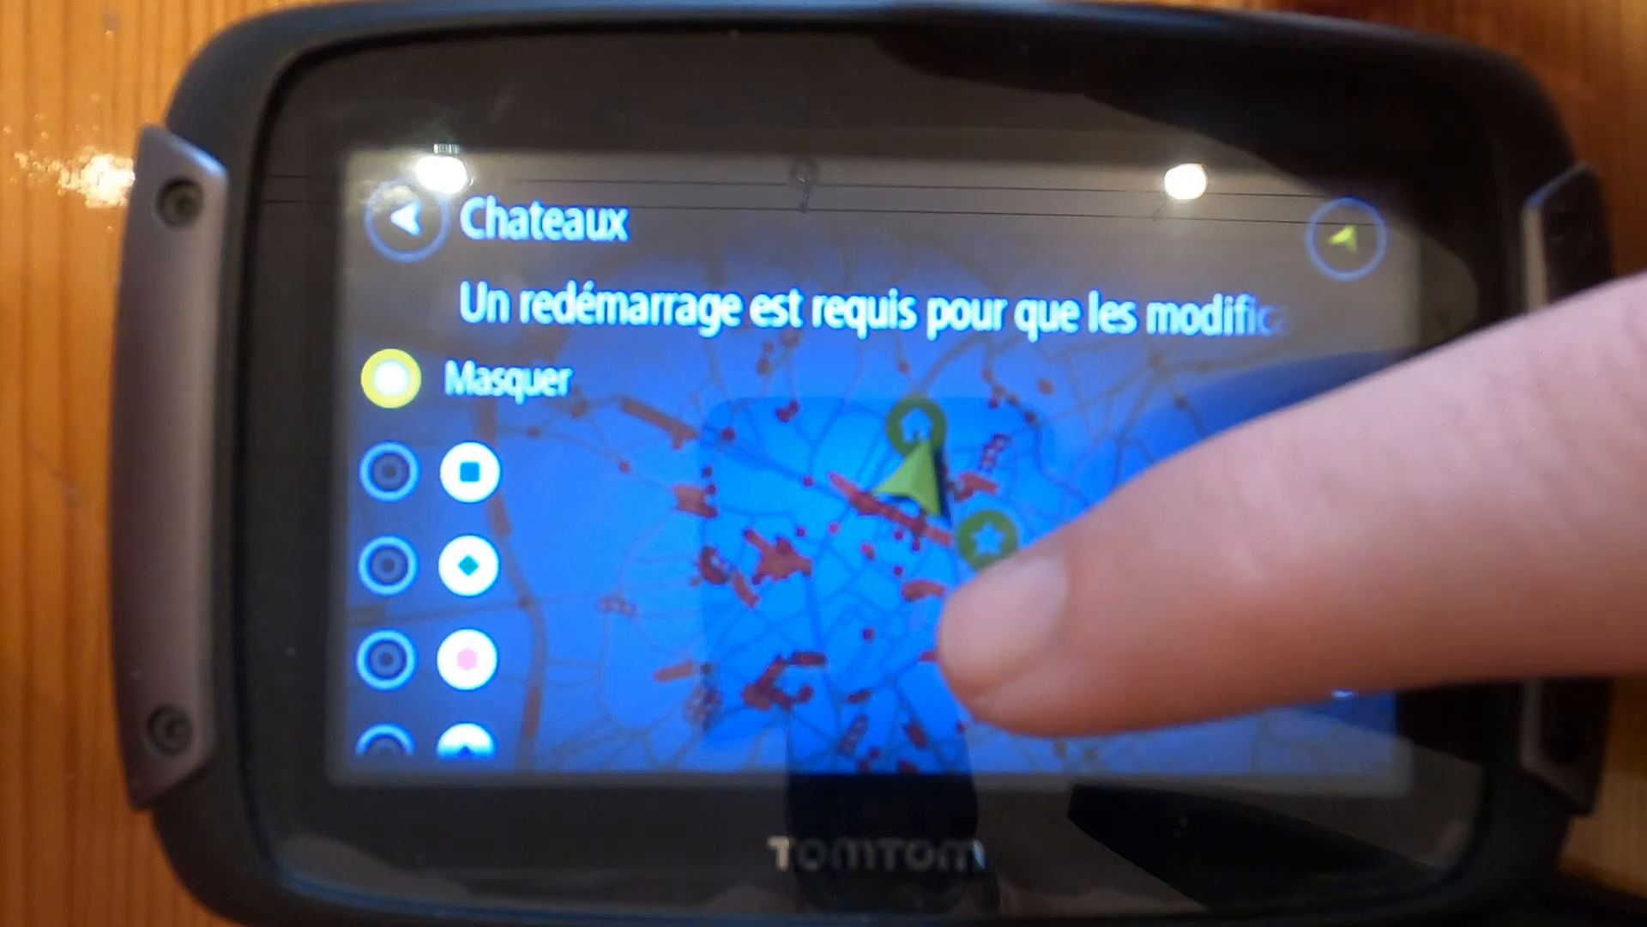
left_click_drag(978, 687, 1030, 423)
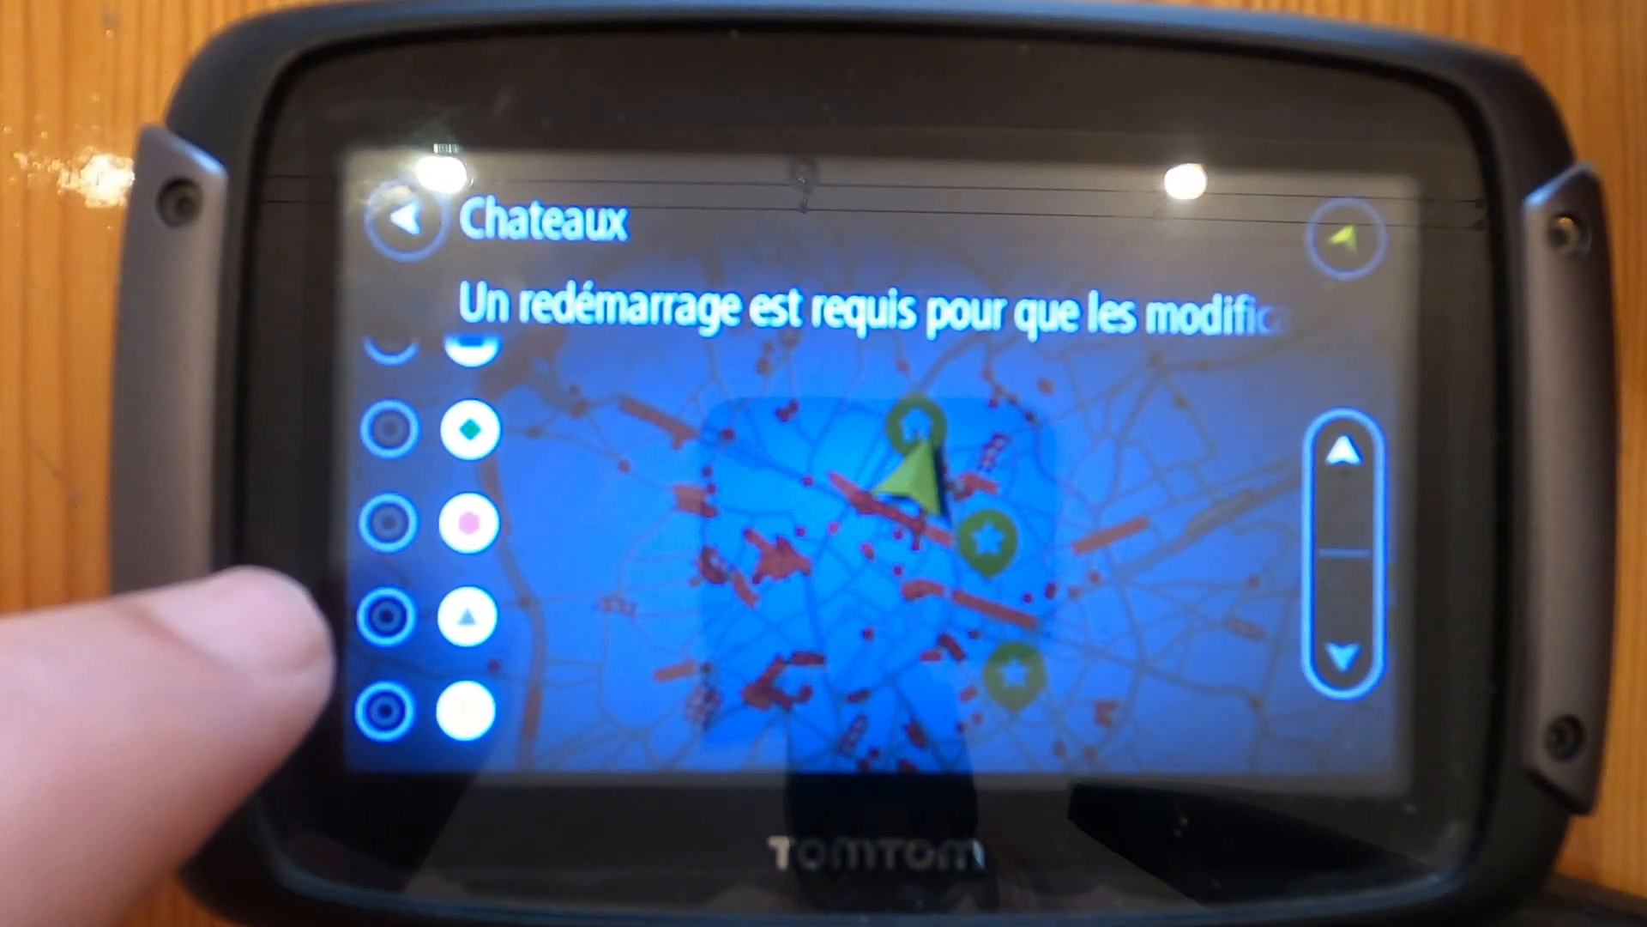
left_click(386, 616)
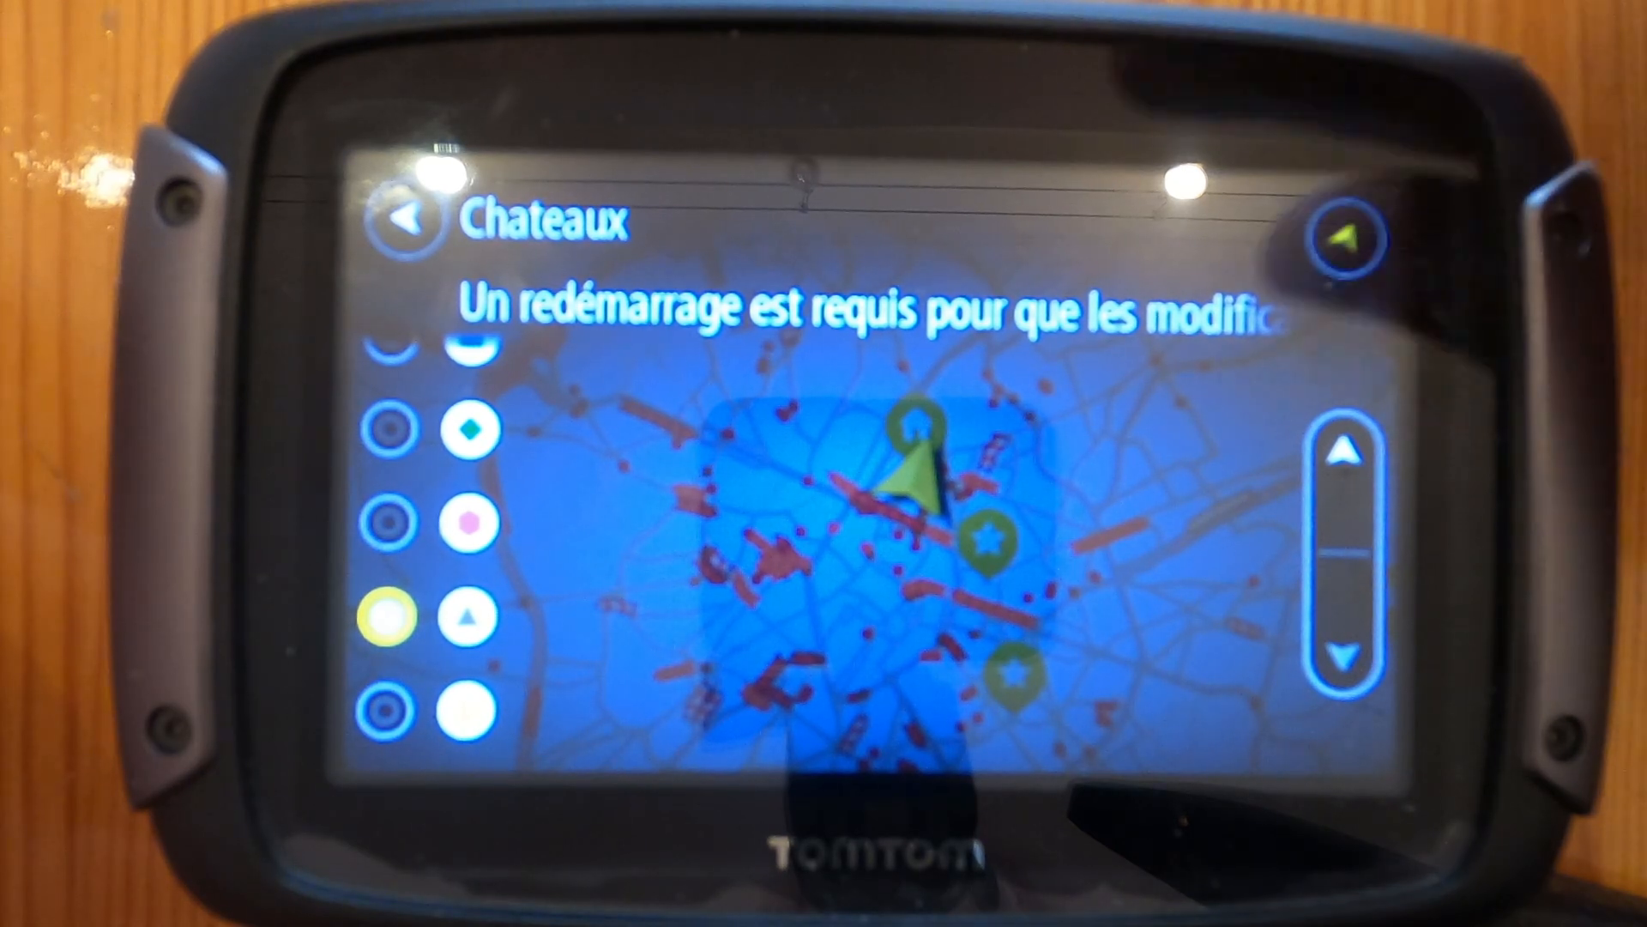
left_click_drag(1104, 350, 987, 541)
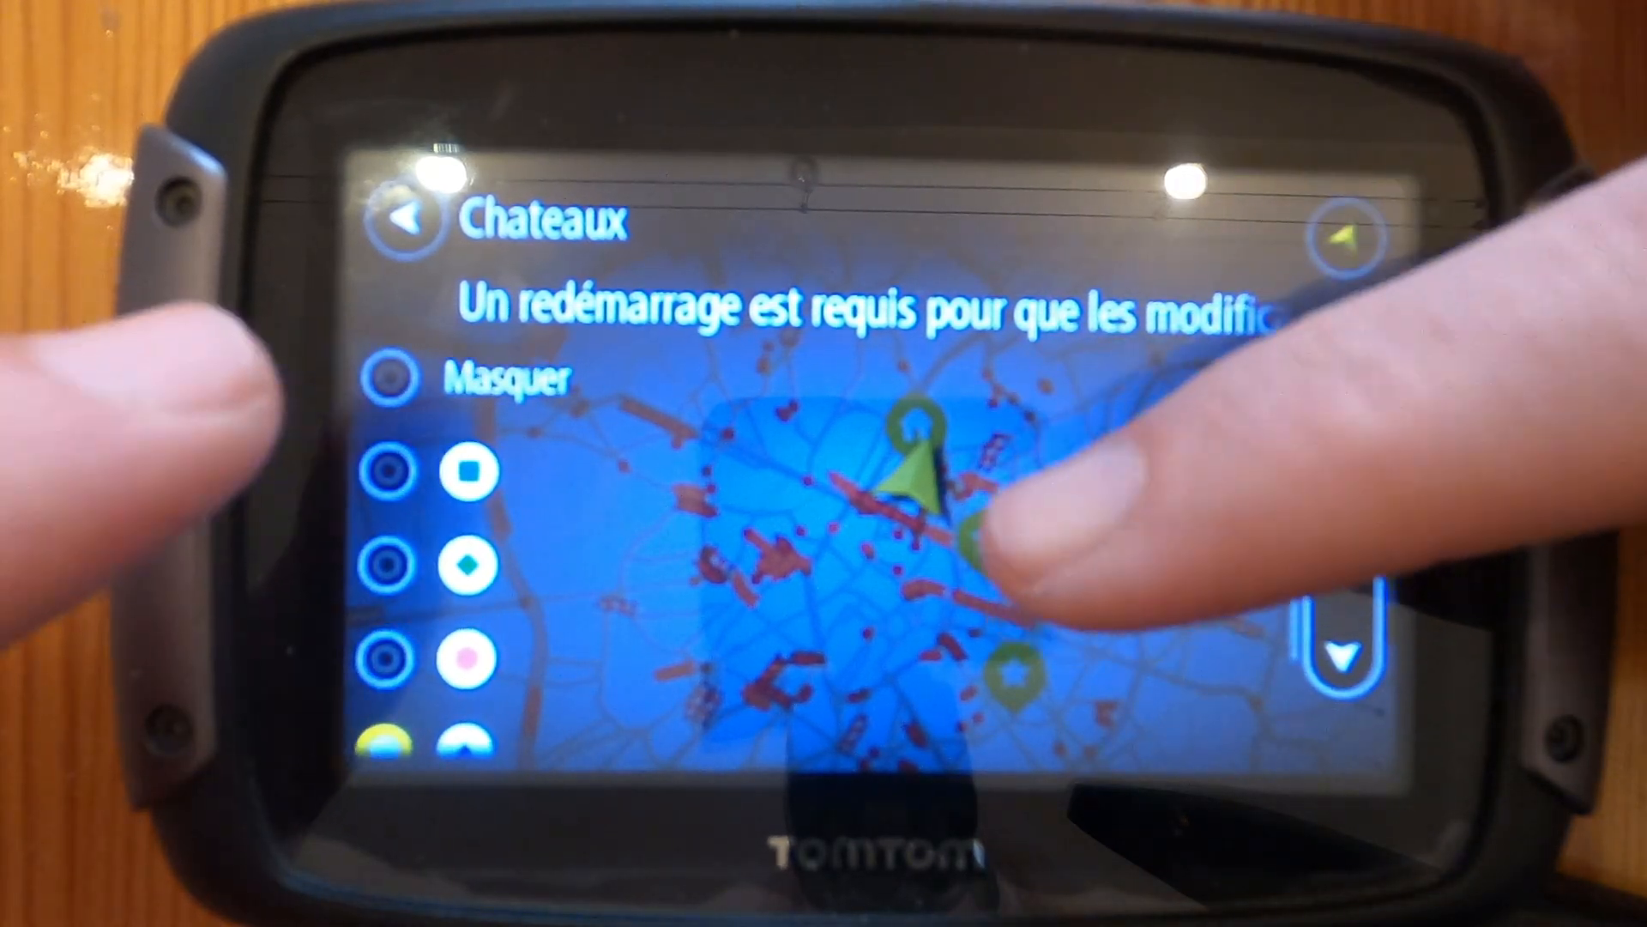
left_click_drag(993, 423, 1107, 296)
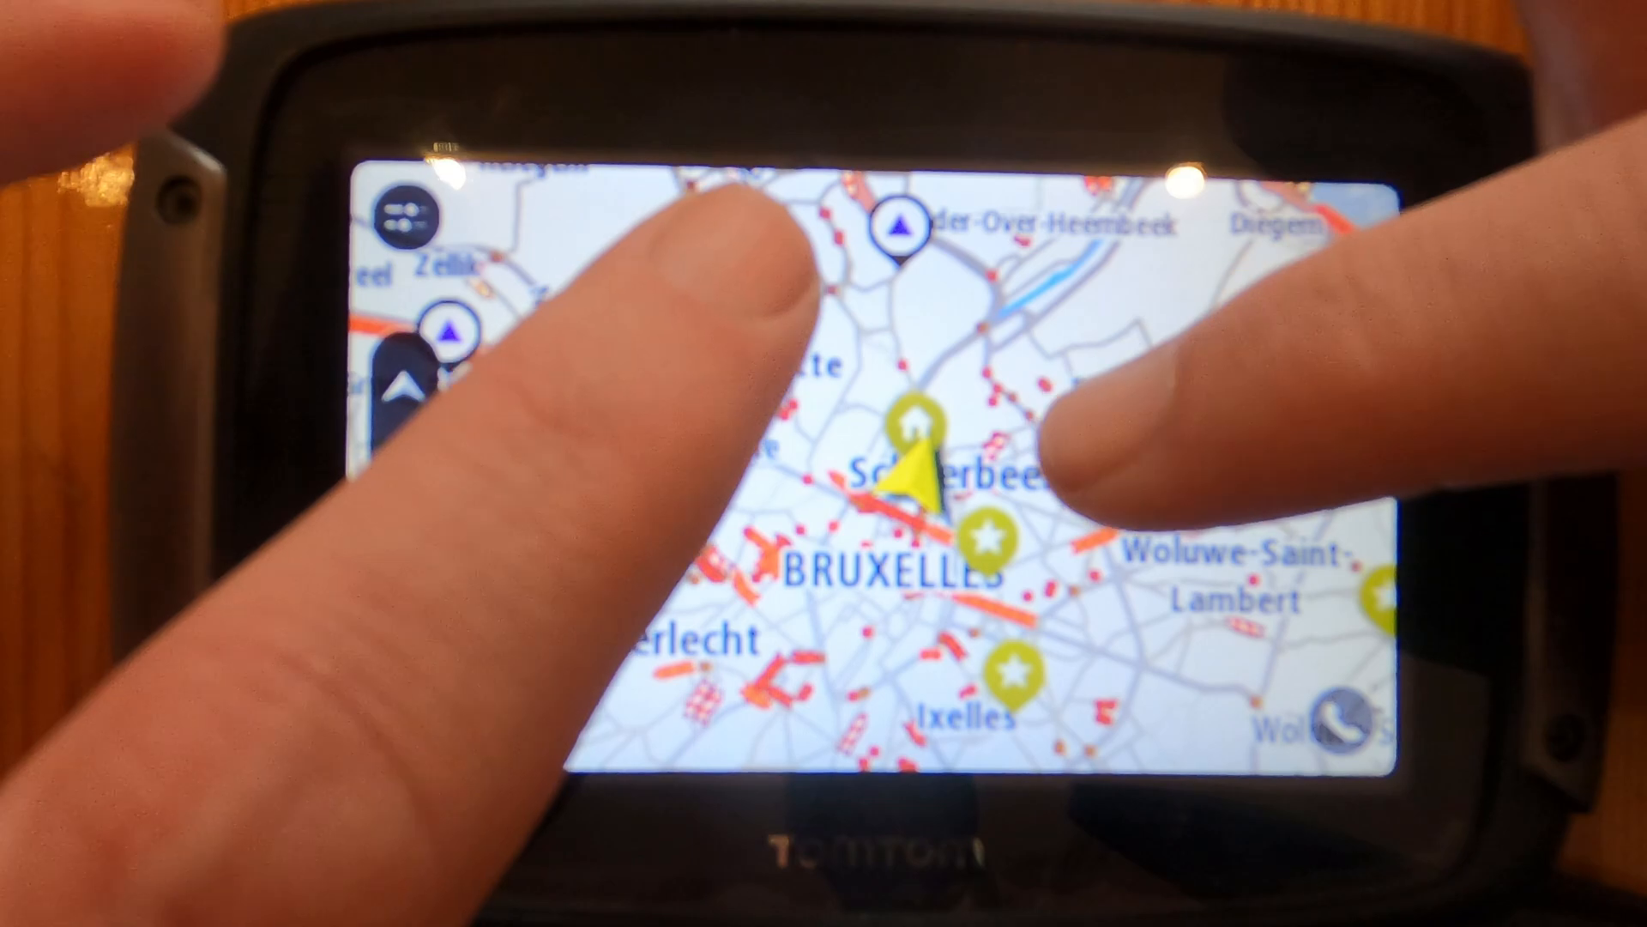
Zoom the map in on the castle marker in Domaine Royal Laeken and display its place details
left_click_drag(798, 249, 810, 325)
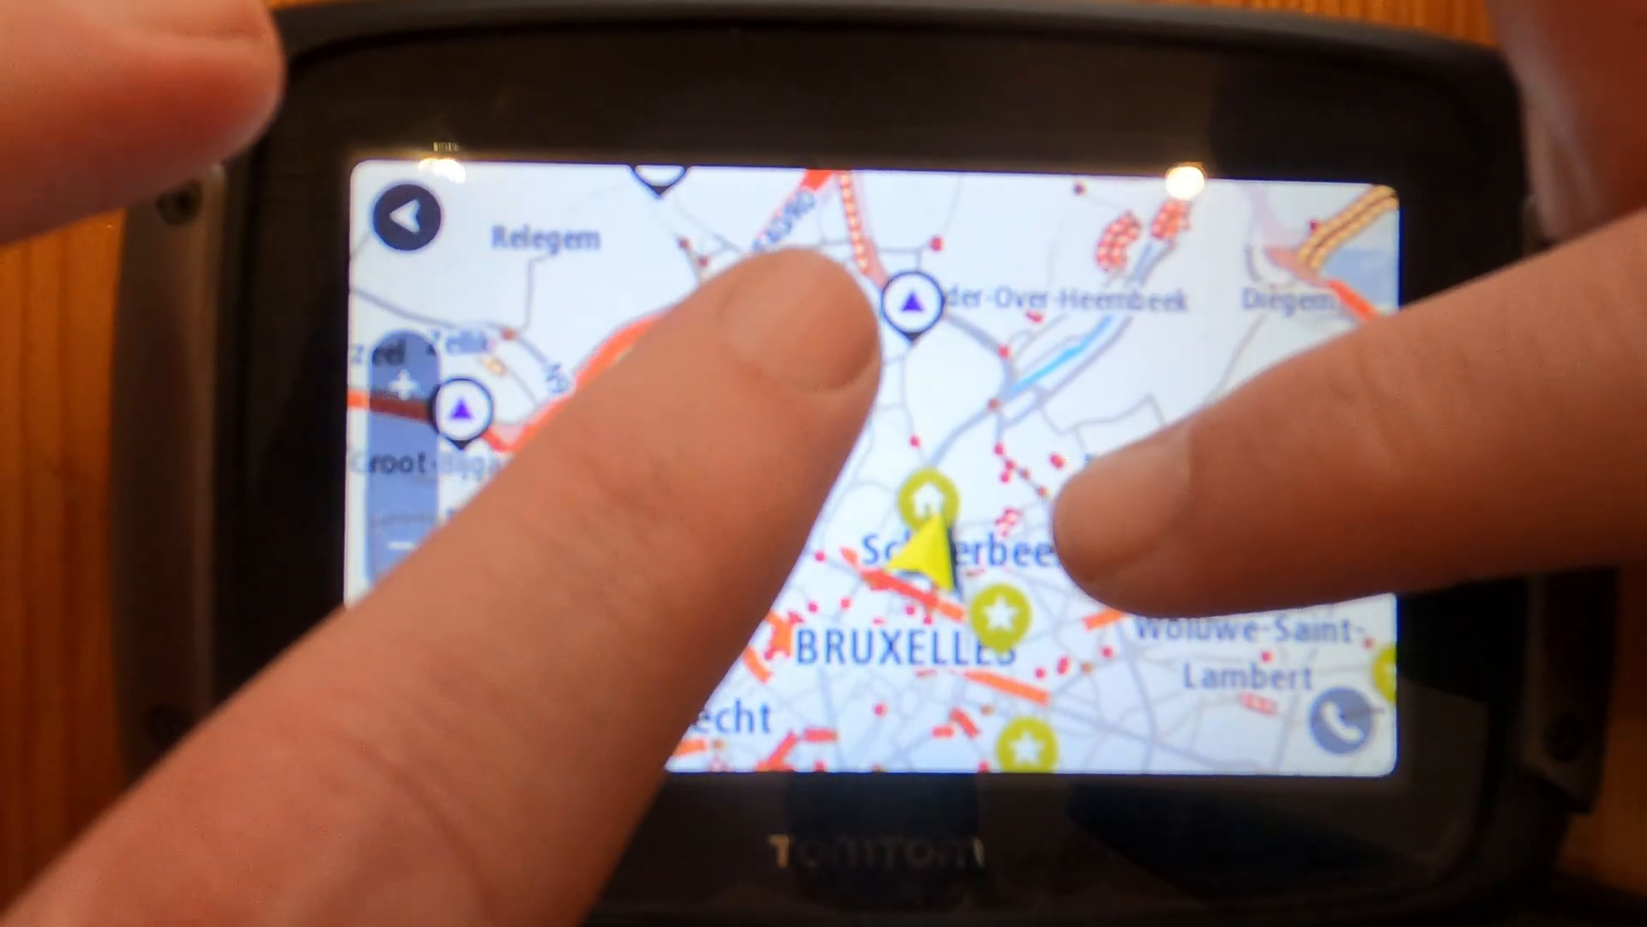
scroll(909, 360, "up", 5)
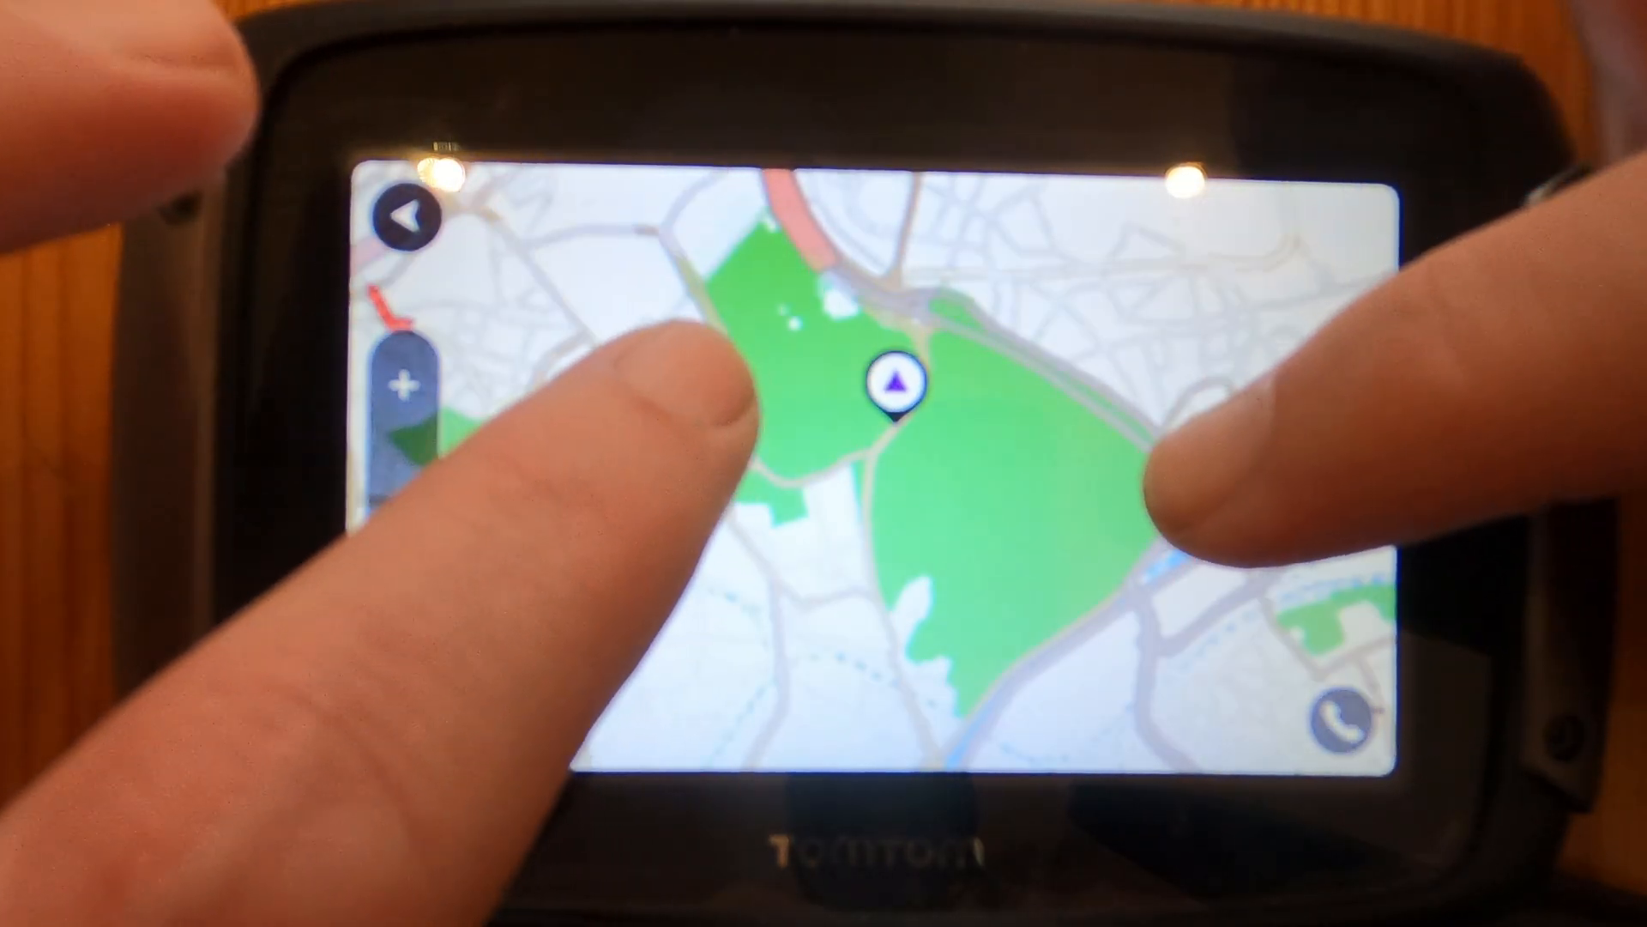
scroll(910, 386, "up", 5)
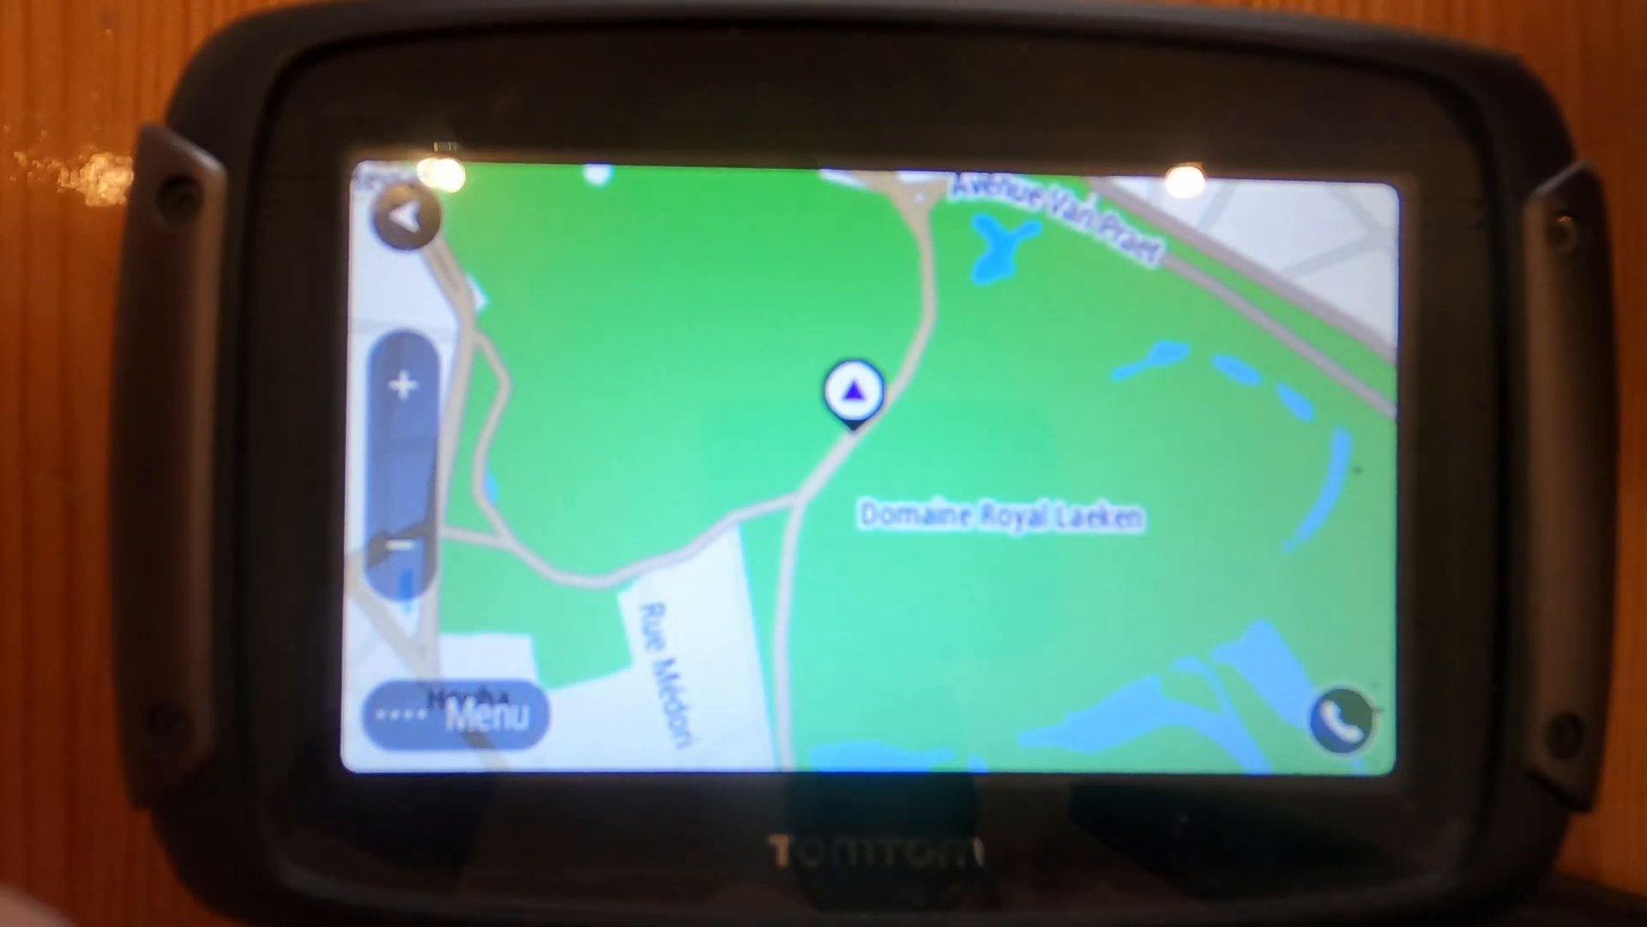
left_click(845, 390)
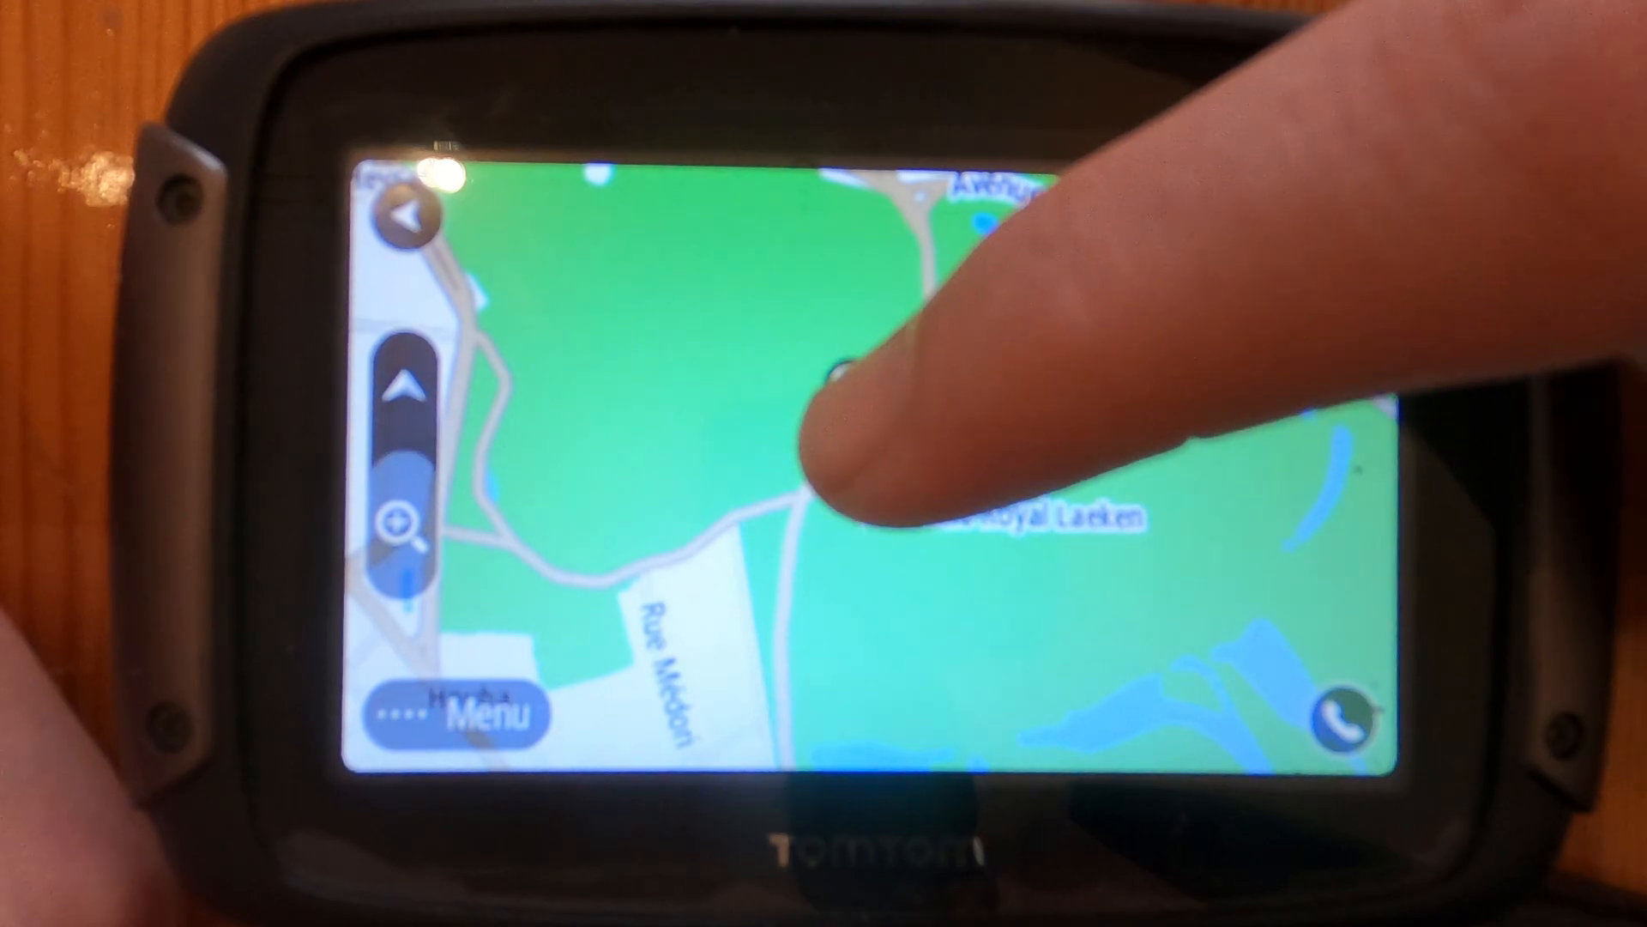
left_click(851, 393)
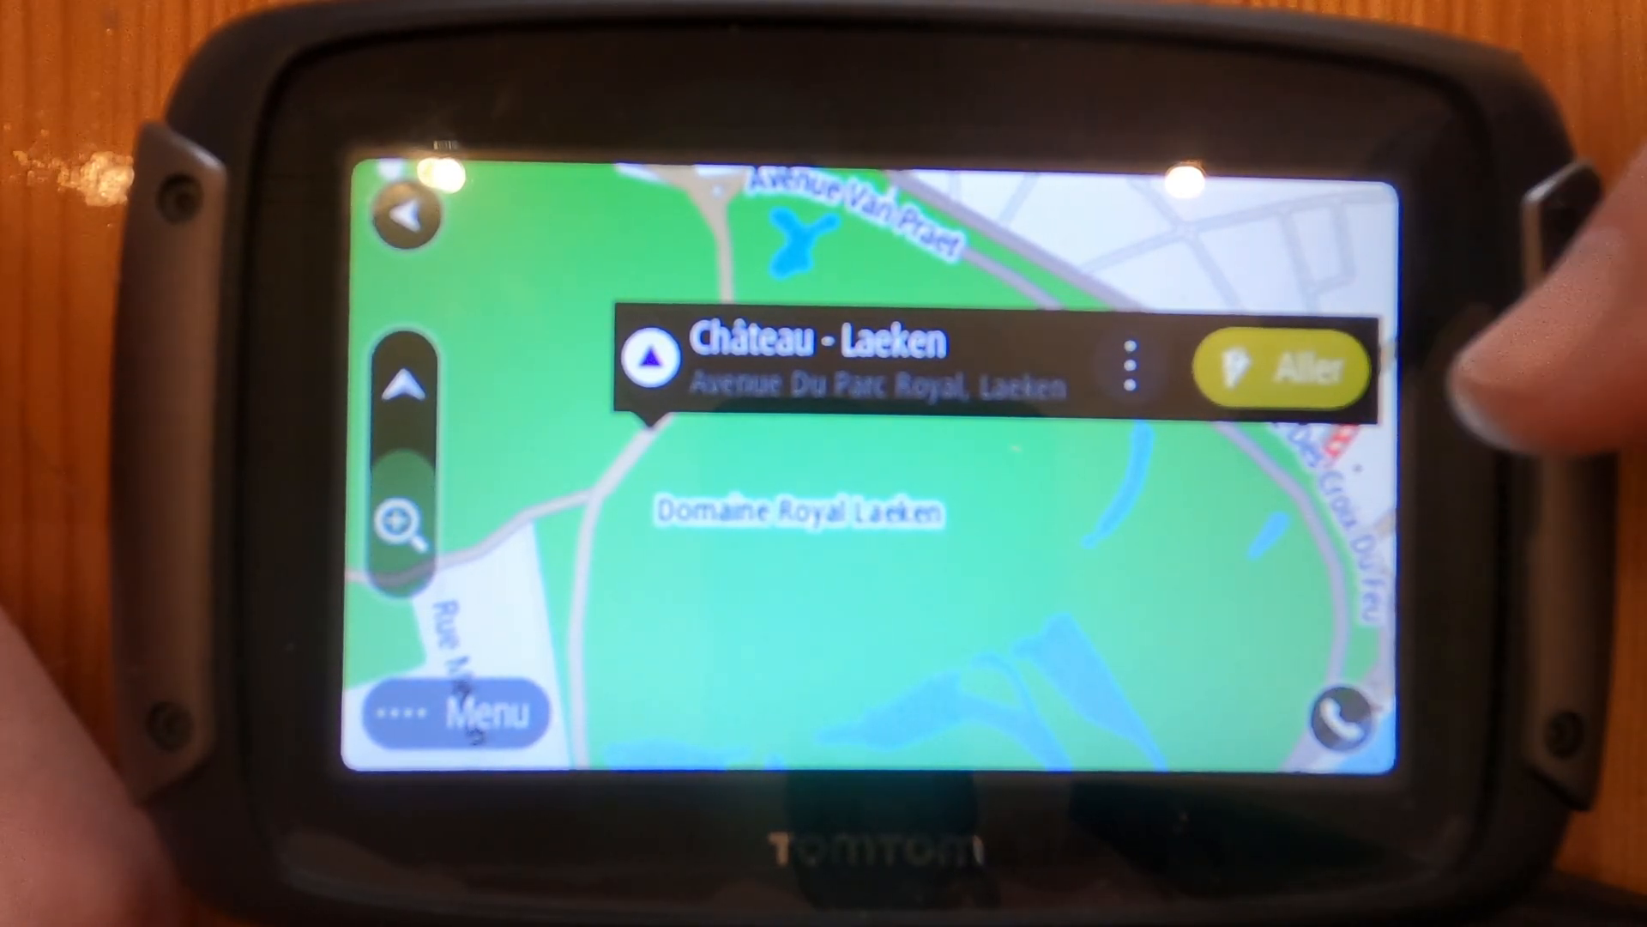
Close the marker details and open the Chateaux category in Mes lieux
left_click(347, 734)
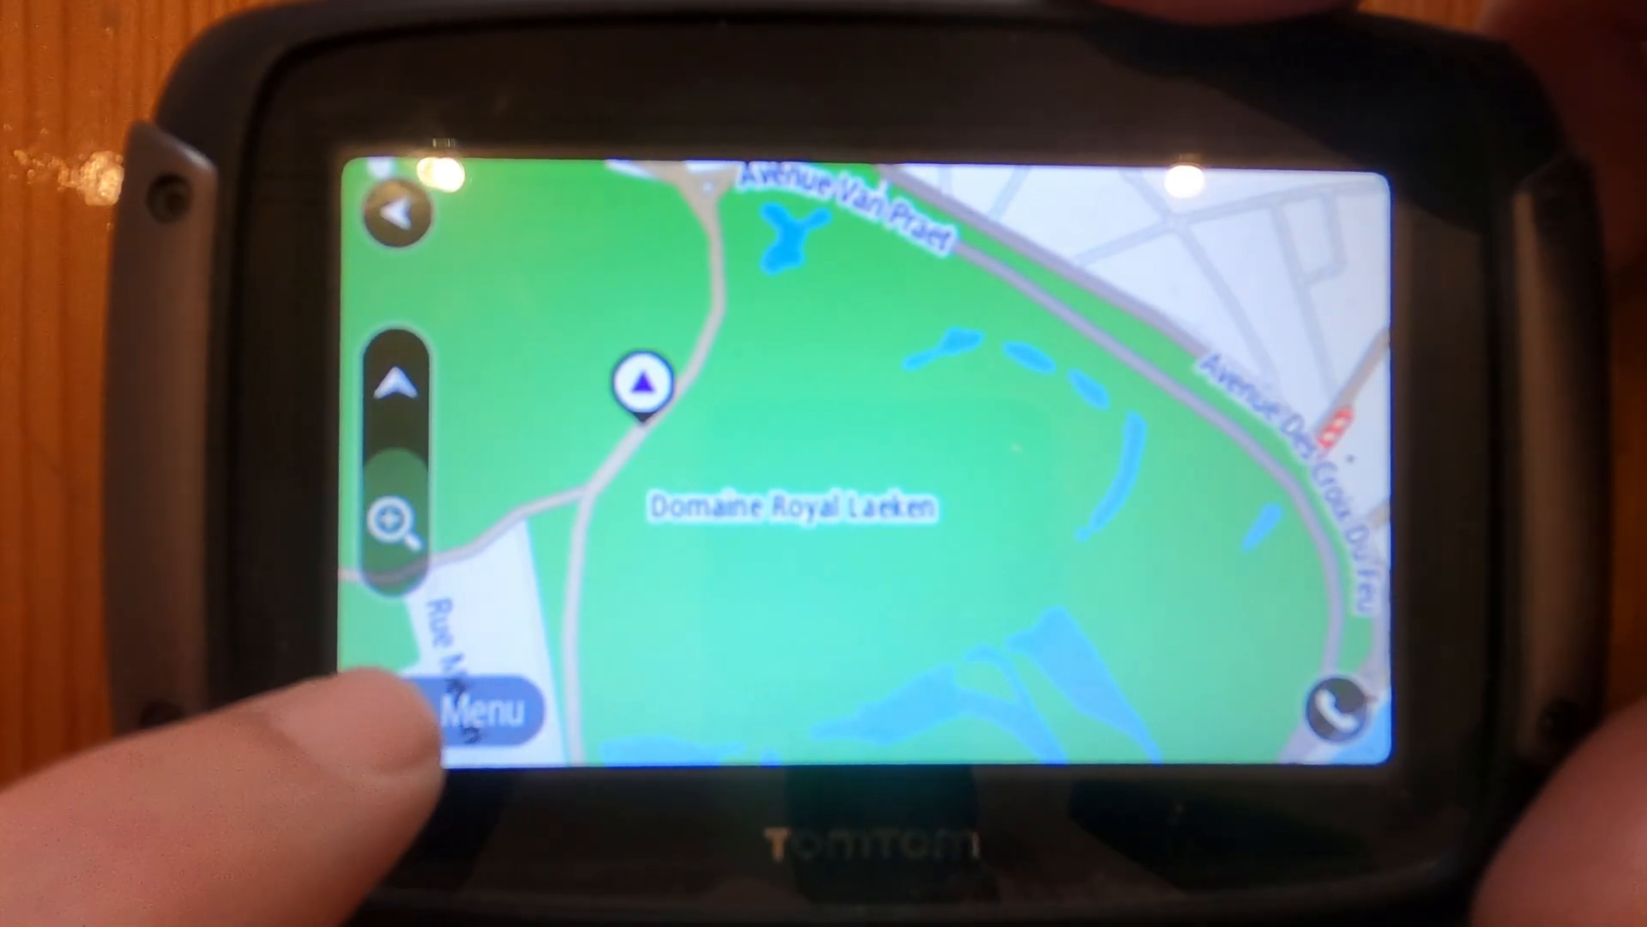
left_click(450, 711)
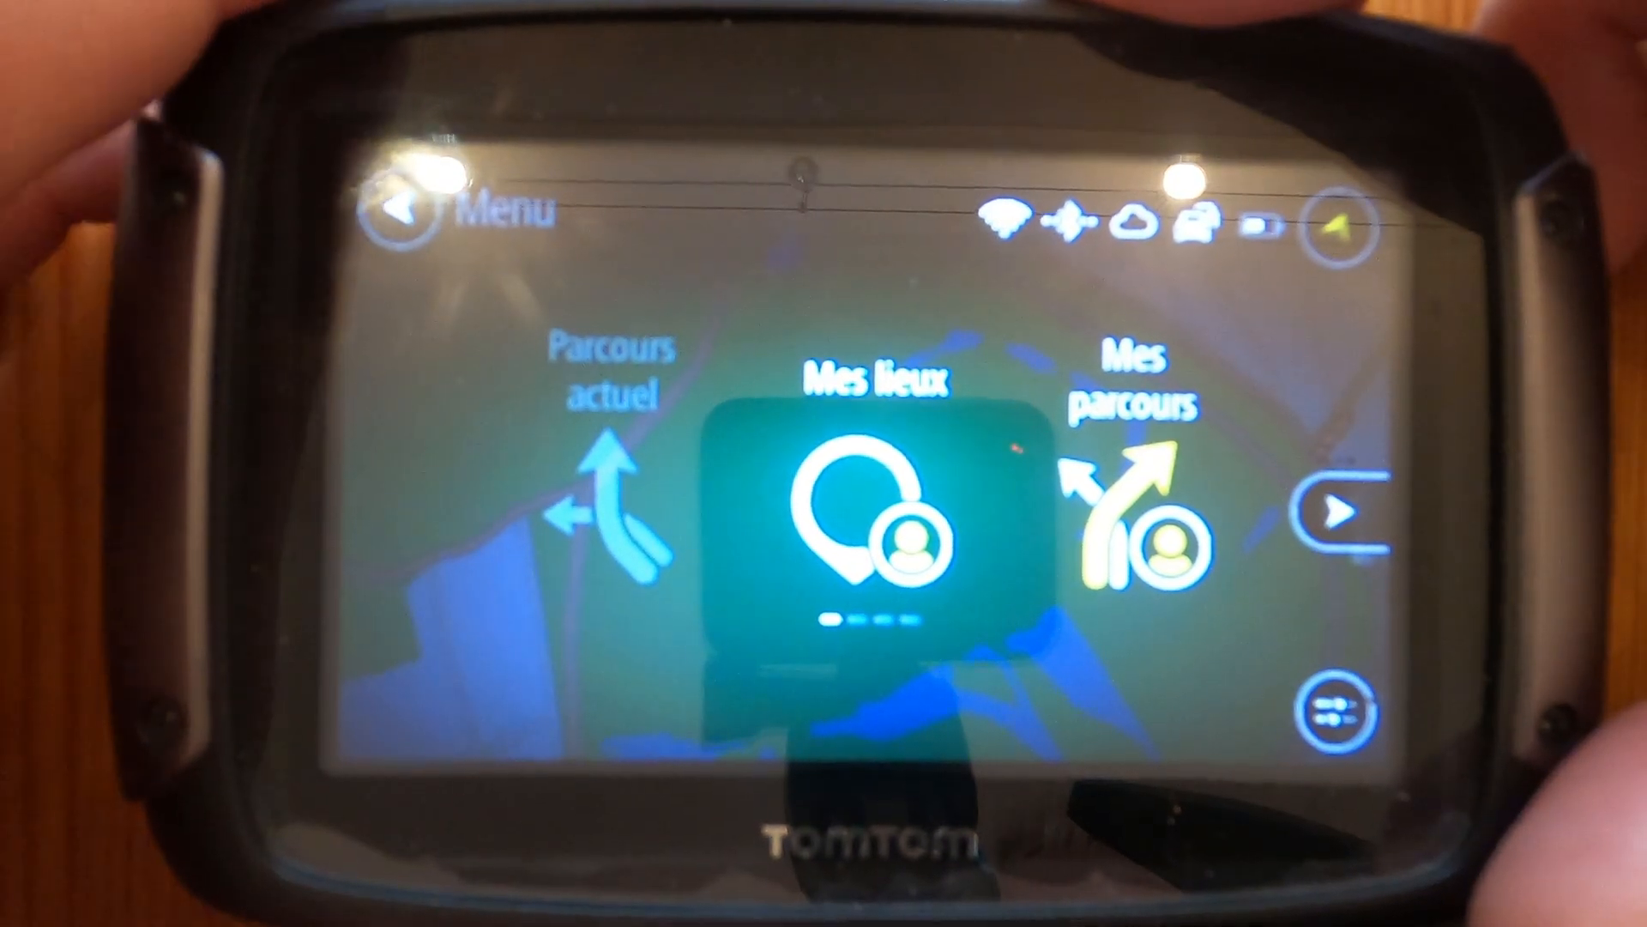
left_click(849, 514)
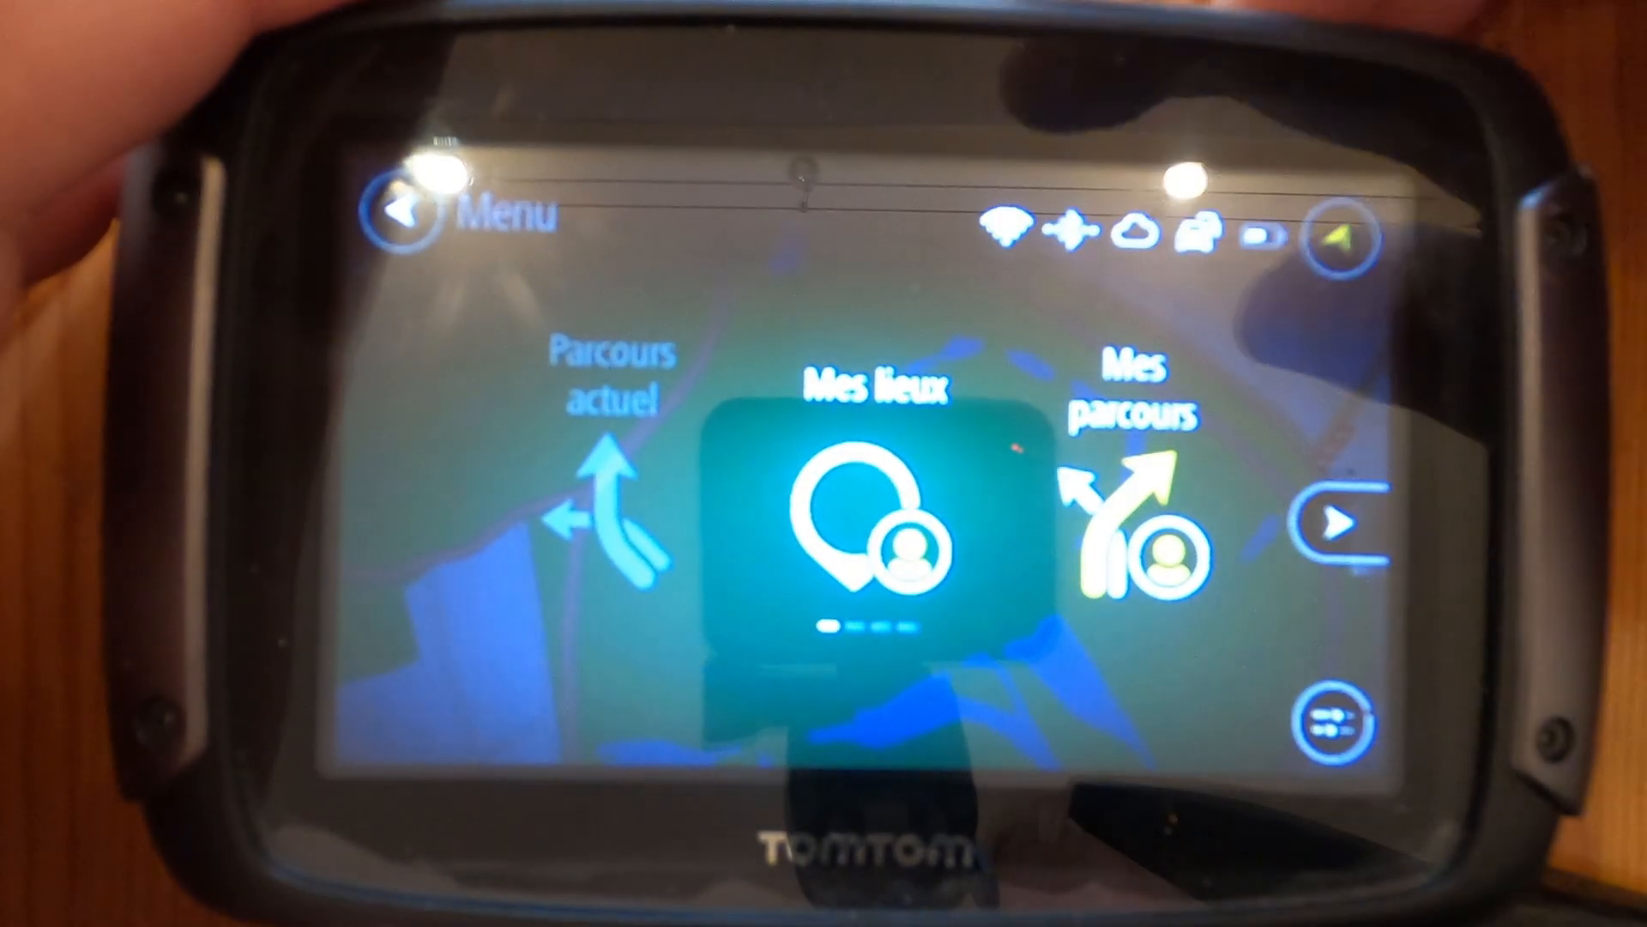
scroll(901, 507, "down", 10)
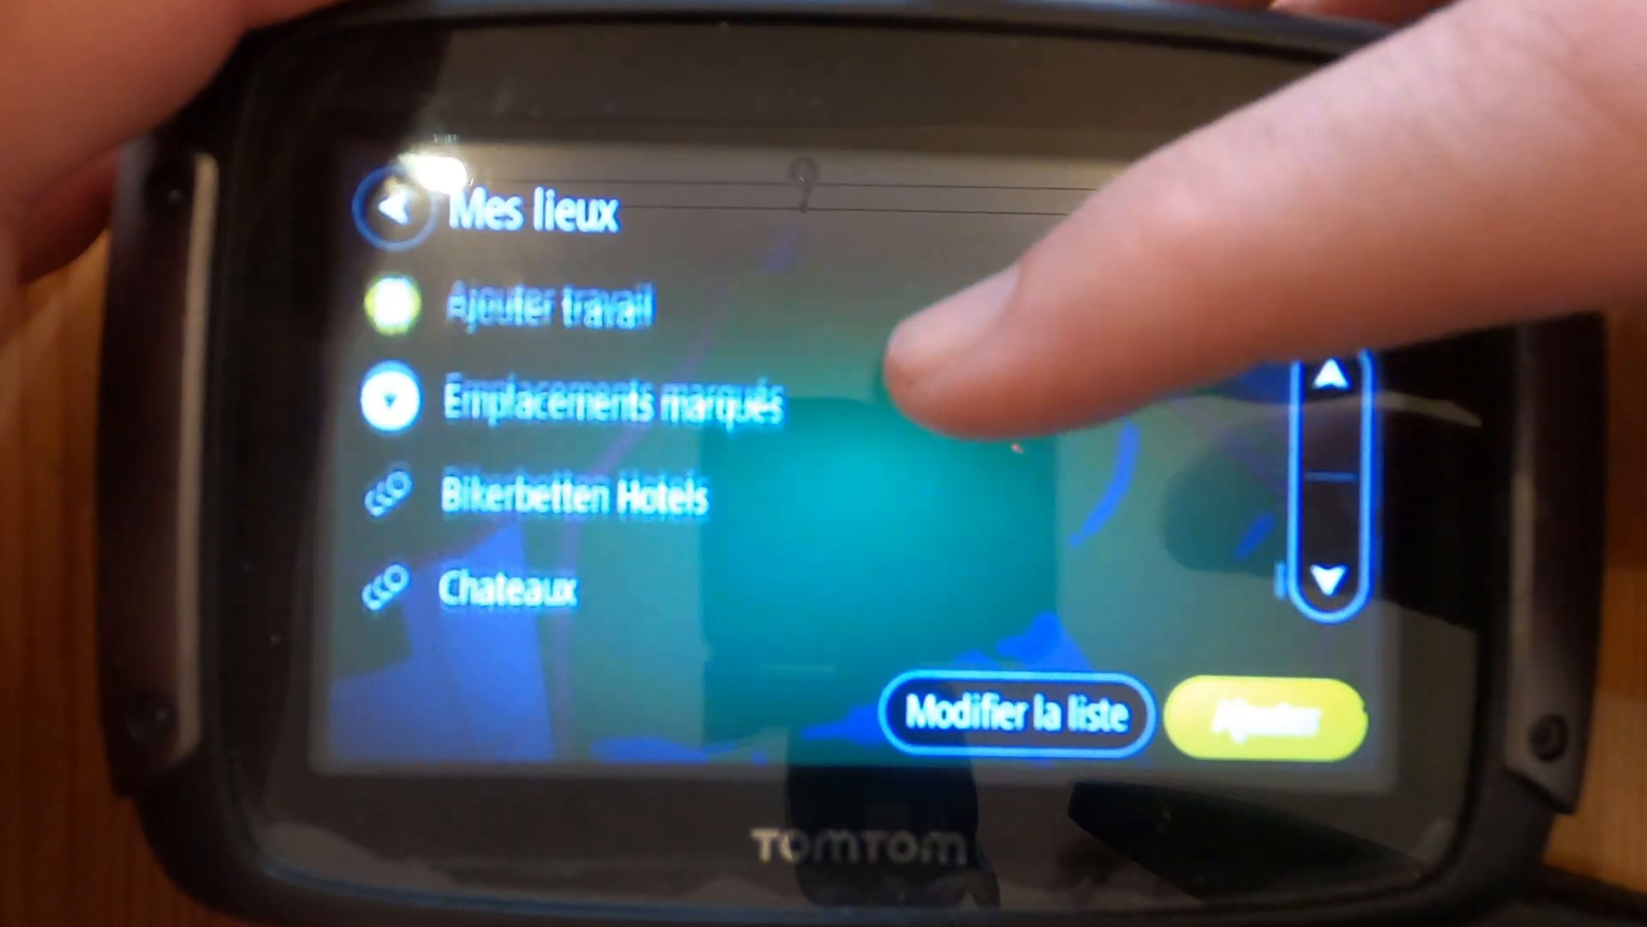
scroll(884, 455, "down", 2)
scroll(883, 472, "up", 3)
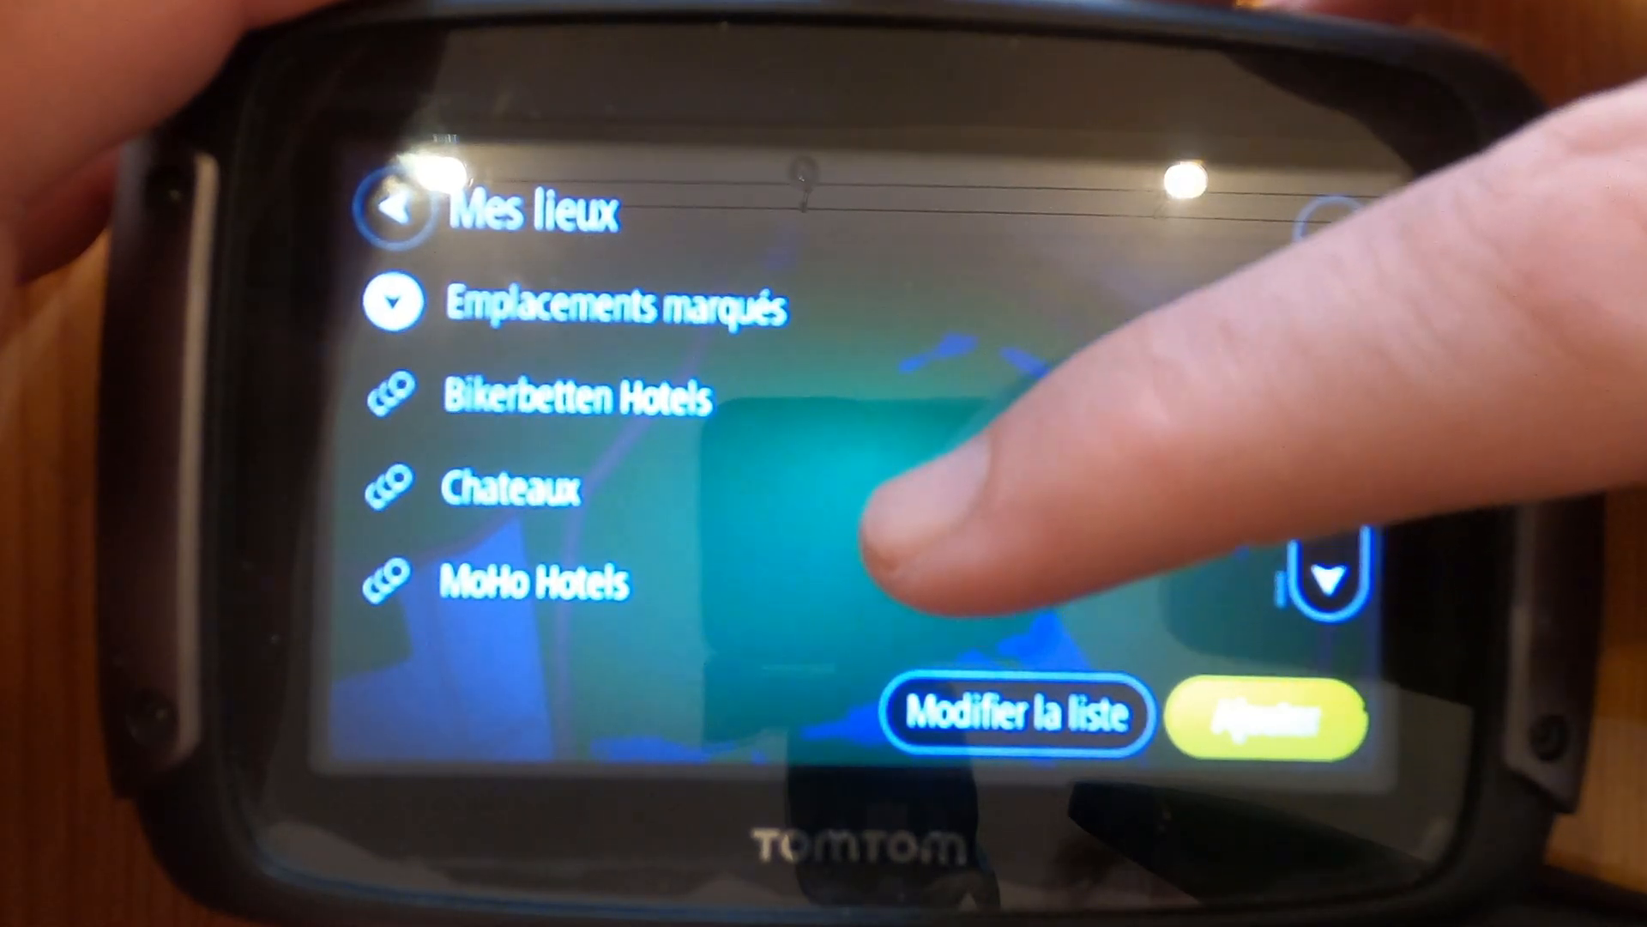
scroll(896, 489, "down", 1)
scroll(935, 394, "up", 1)
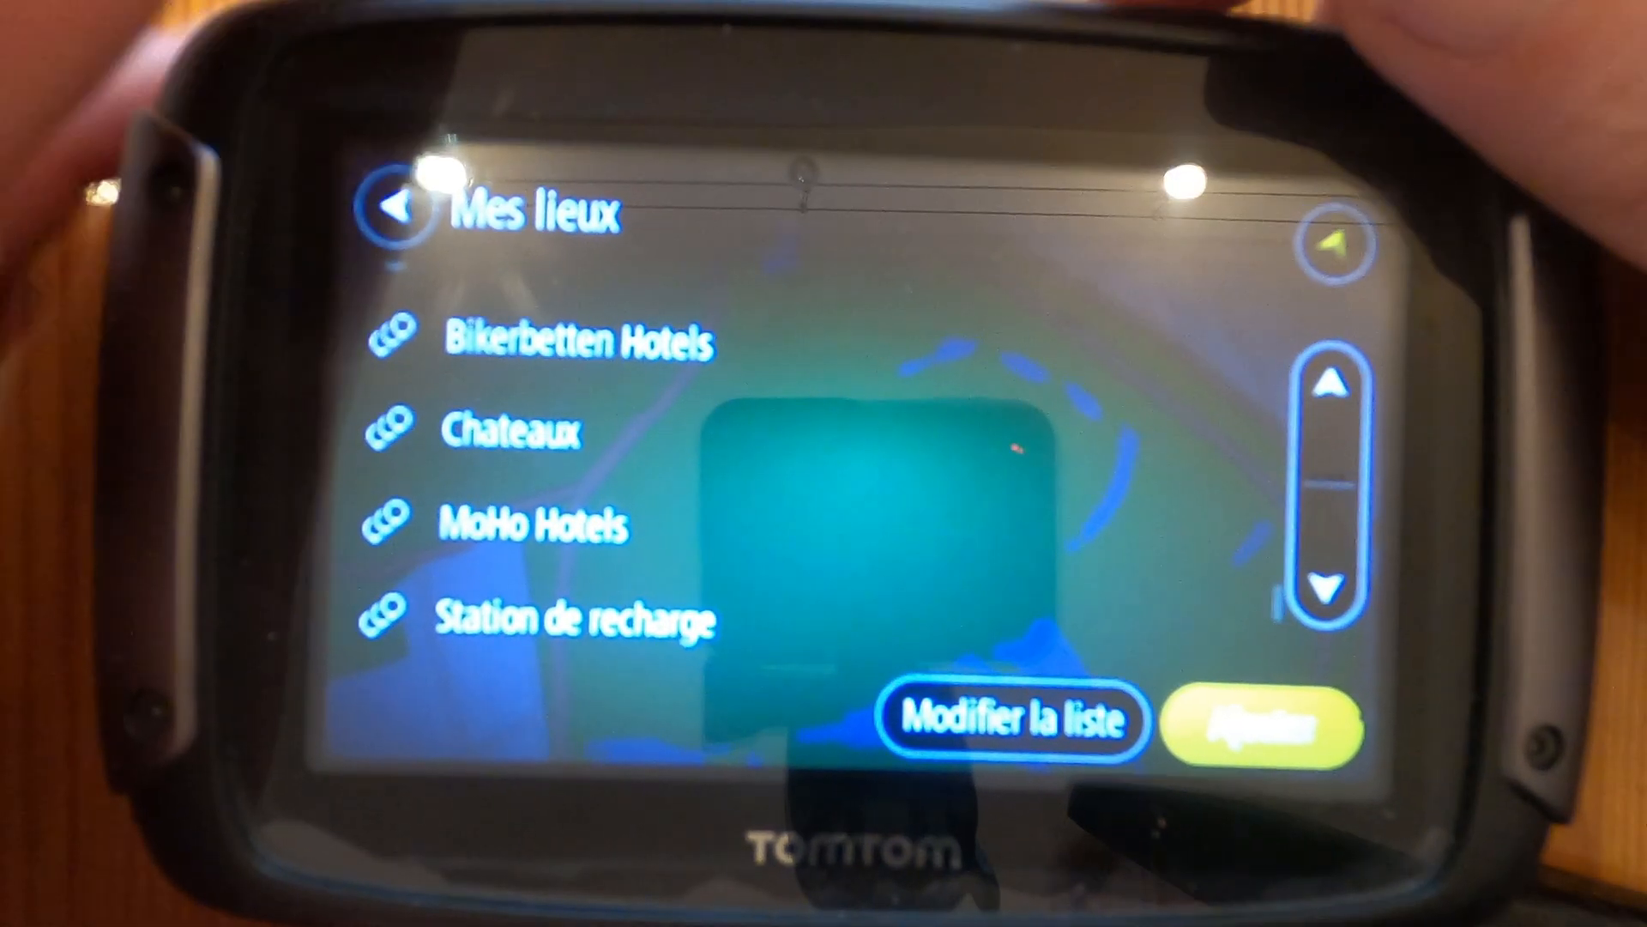
left_click(549, 434)
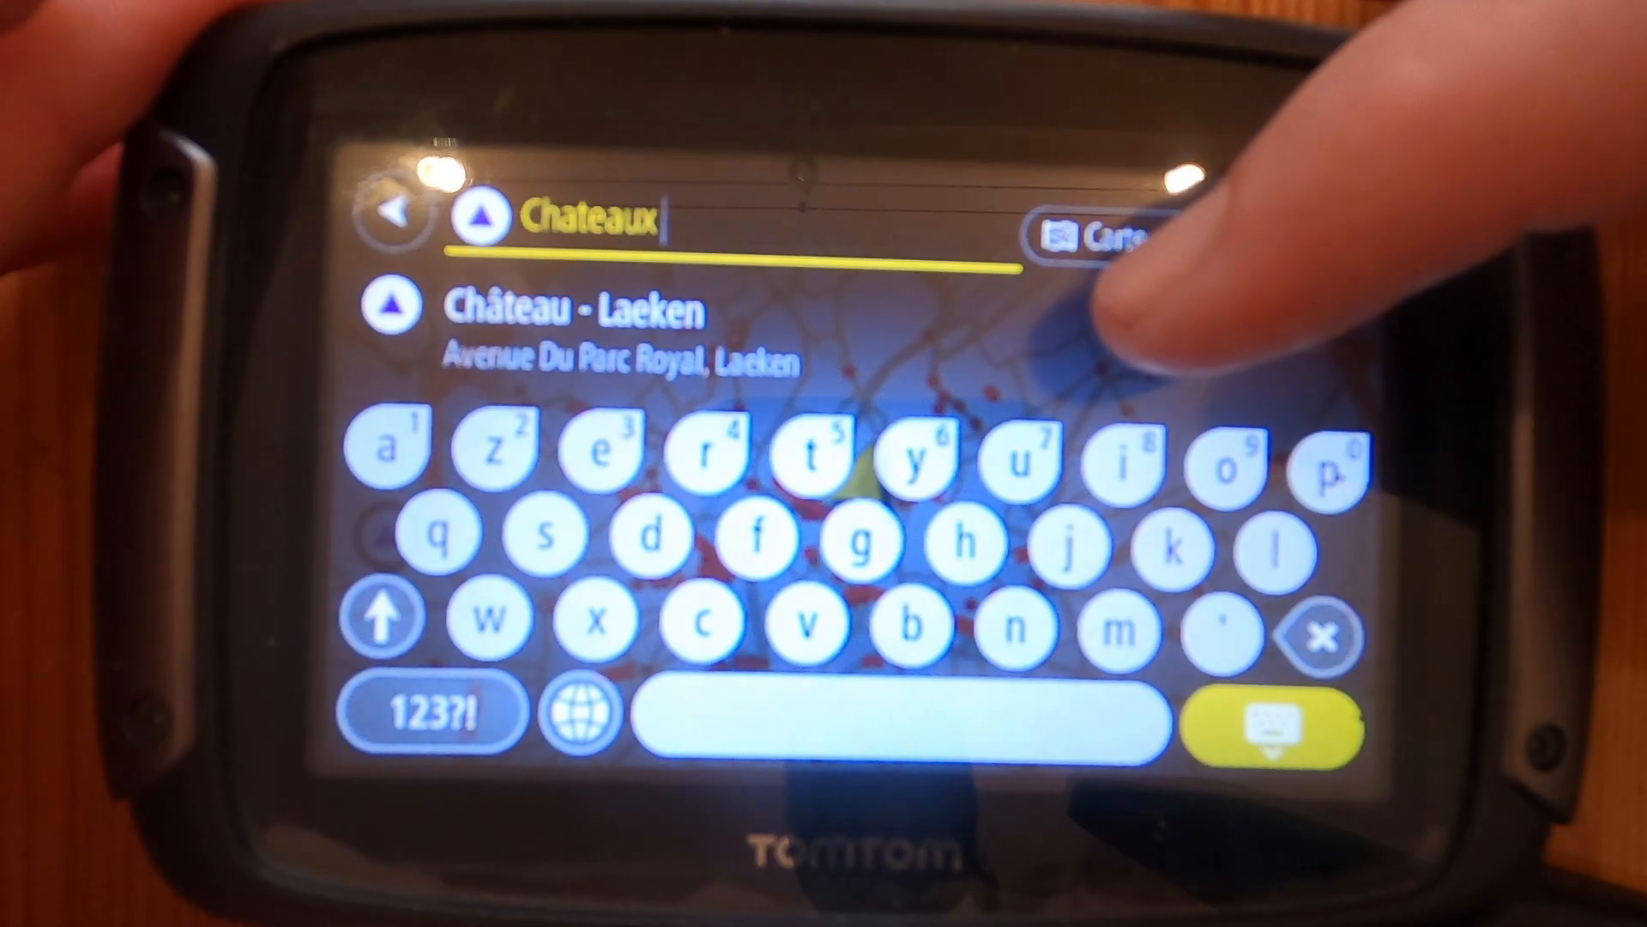
Hide the on-screen keyboard and browse the castles listed in the Chateaux category
left_click(1107, 356)
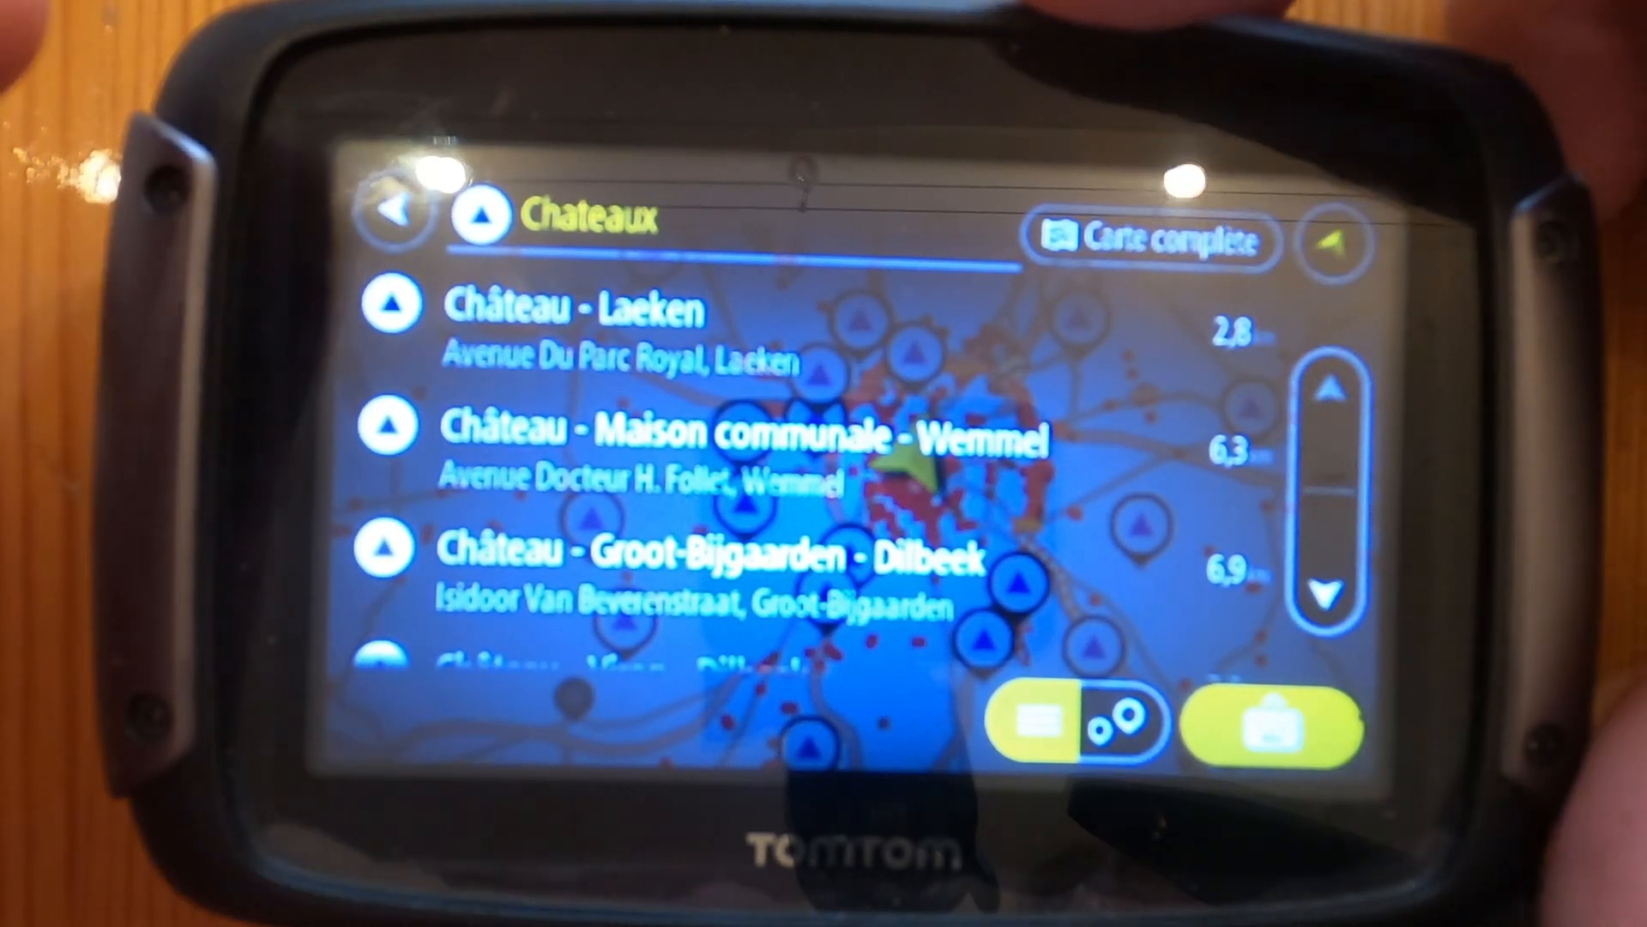
left_click_drag(514, 446, 442, 313)
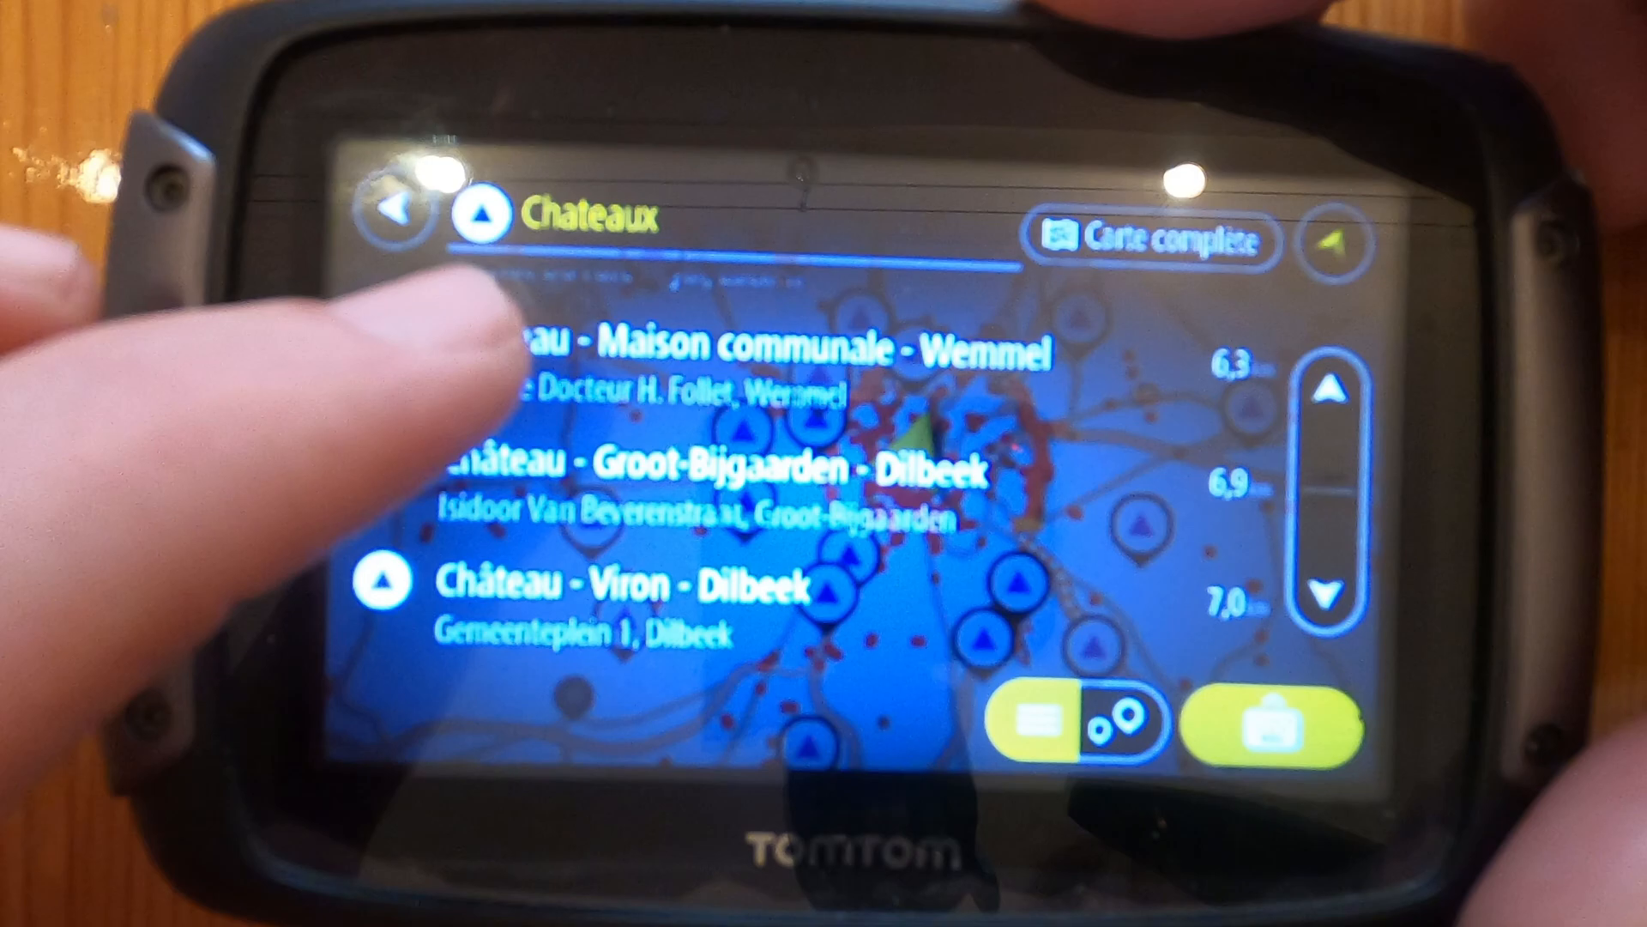
left_click_drag(553, 459, 420, 145)
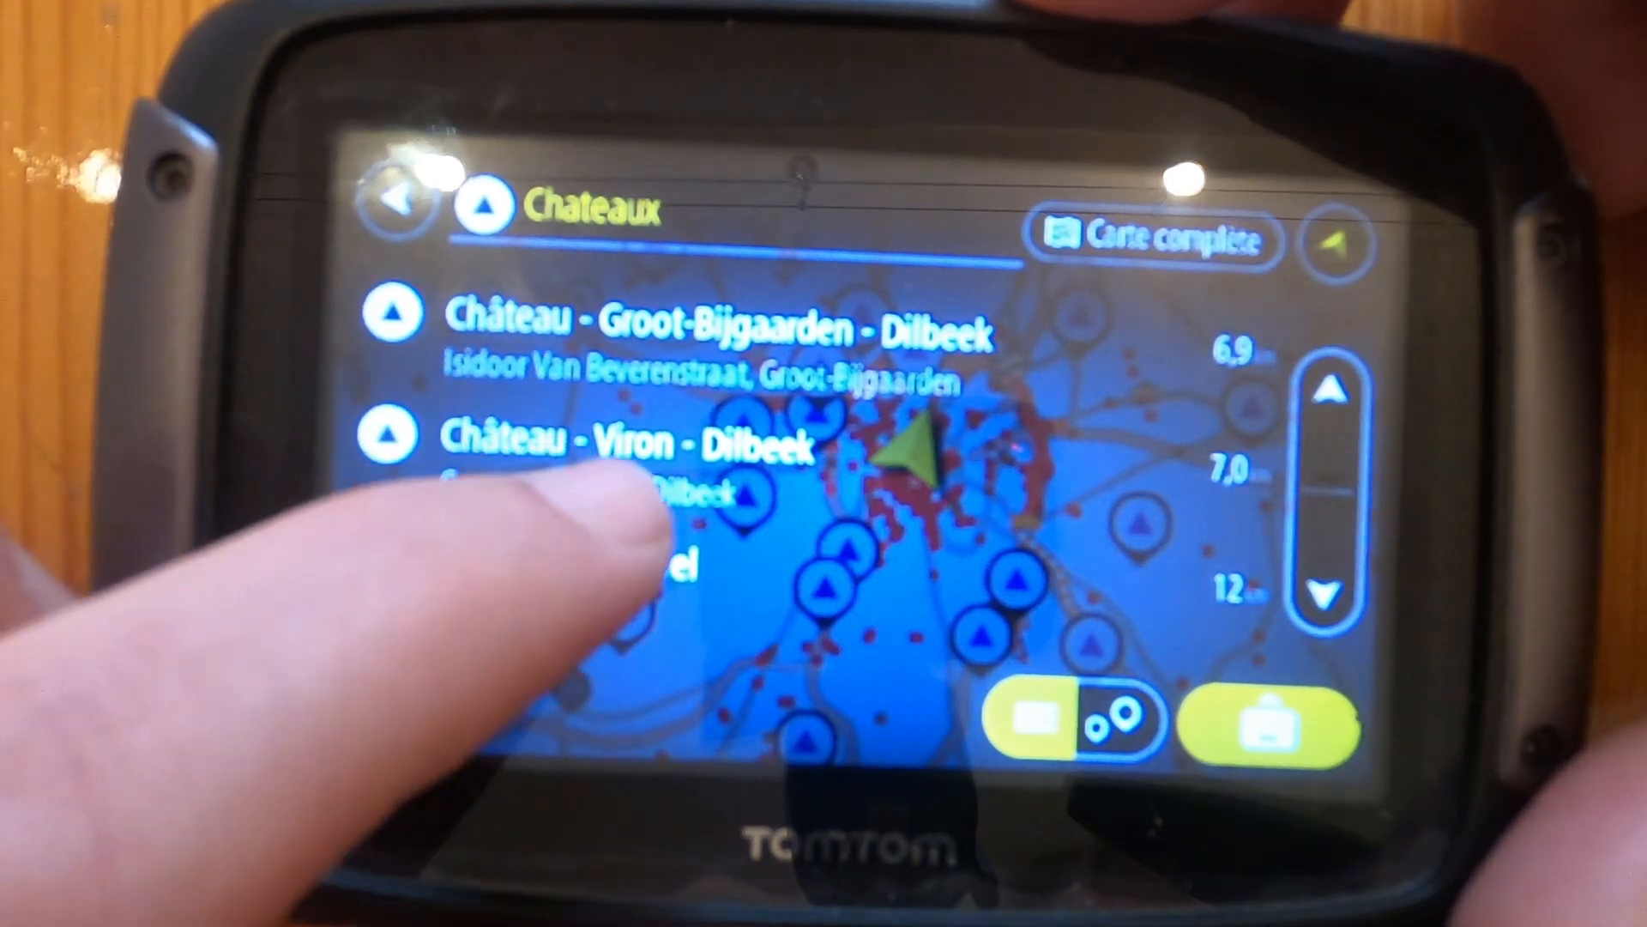
Examine the more distant castles further down the Chateaux list, as far as Château - Arenberg - Leuven
left_click_drag(588, 515, 552, 333)
left_click_drag(514, 421, 570, 349)
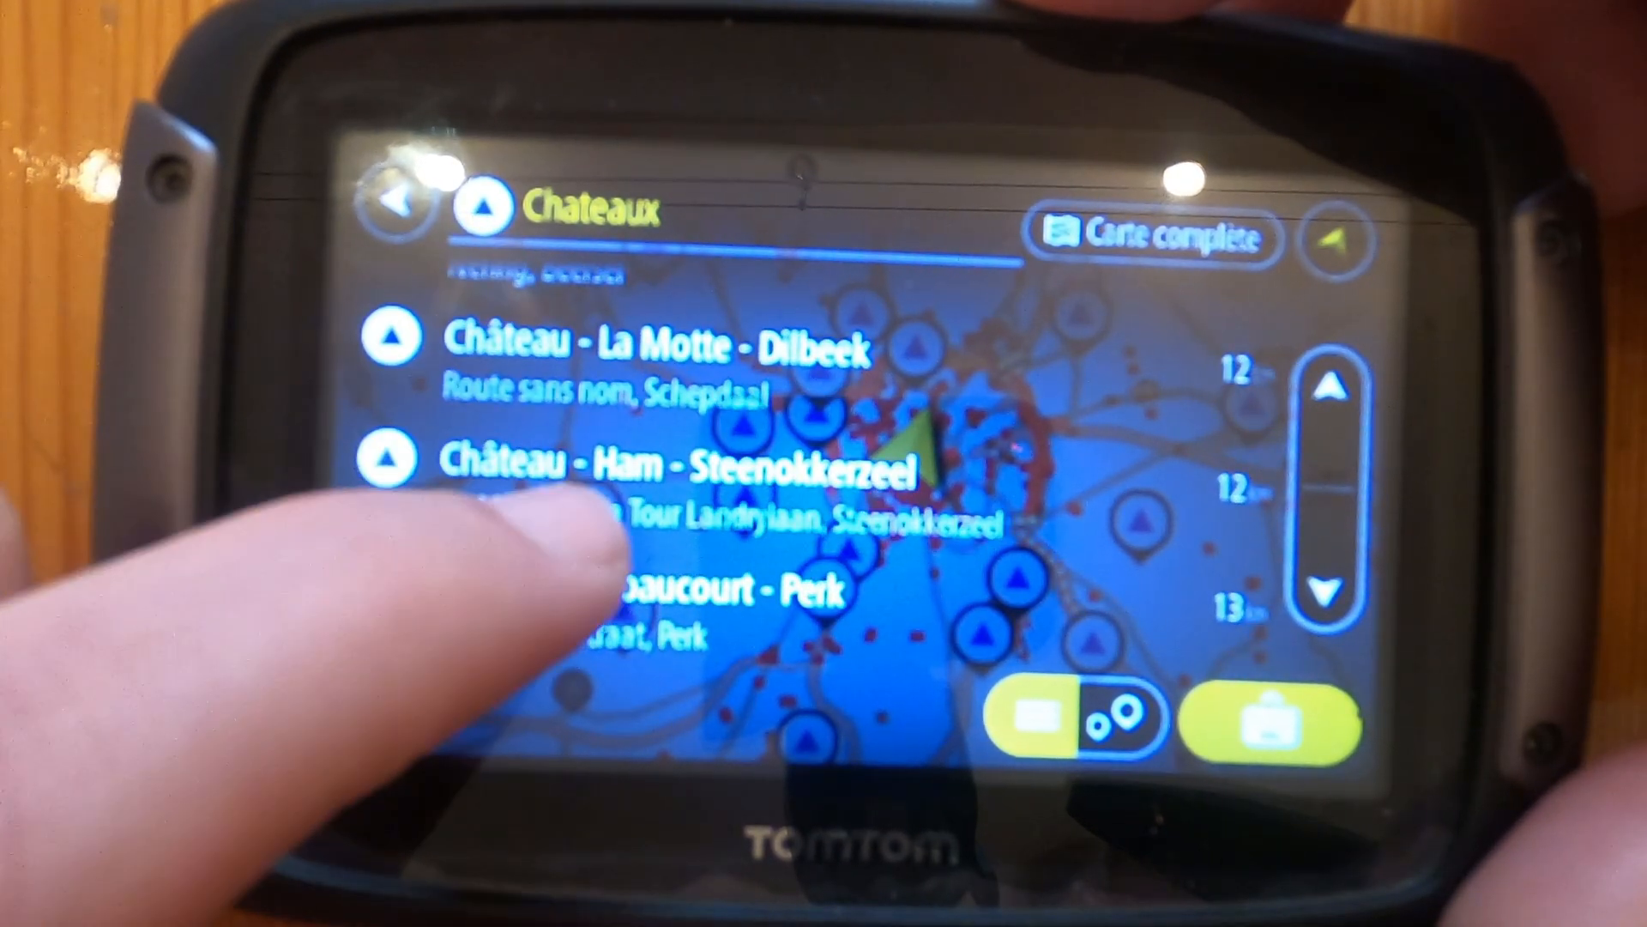
left_click_drag(589, 515, 532, 335)
left_click_drag(552, 514, 478, 312)
left_click_drag(601, 515, 515, 349)
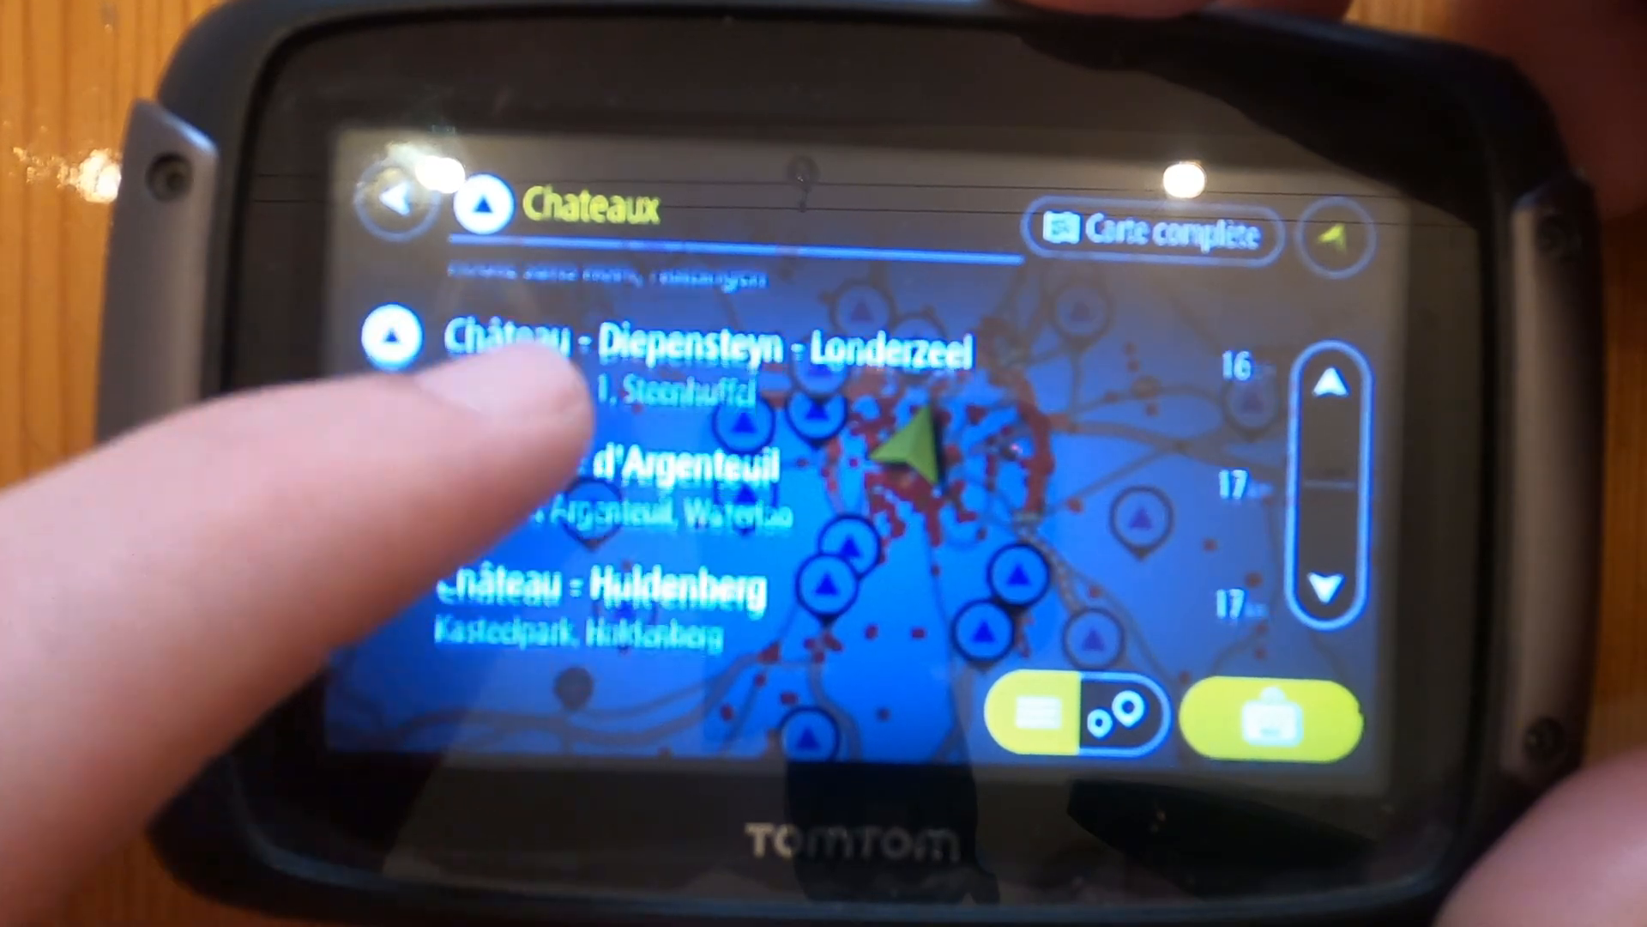
left_click_drag(583, 524, 552, 404)
left_click_drag(583, 515, 478, 312)
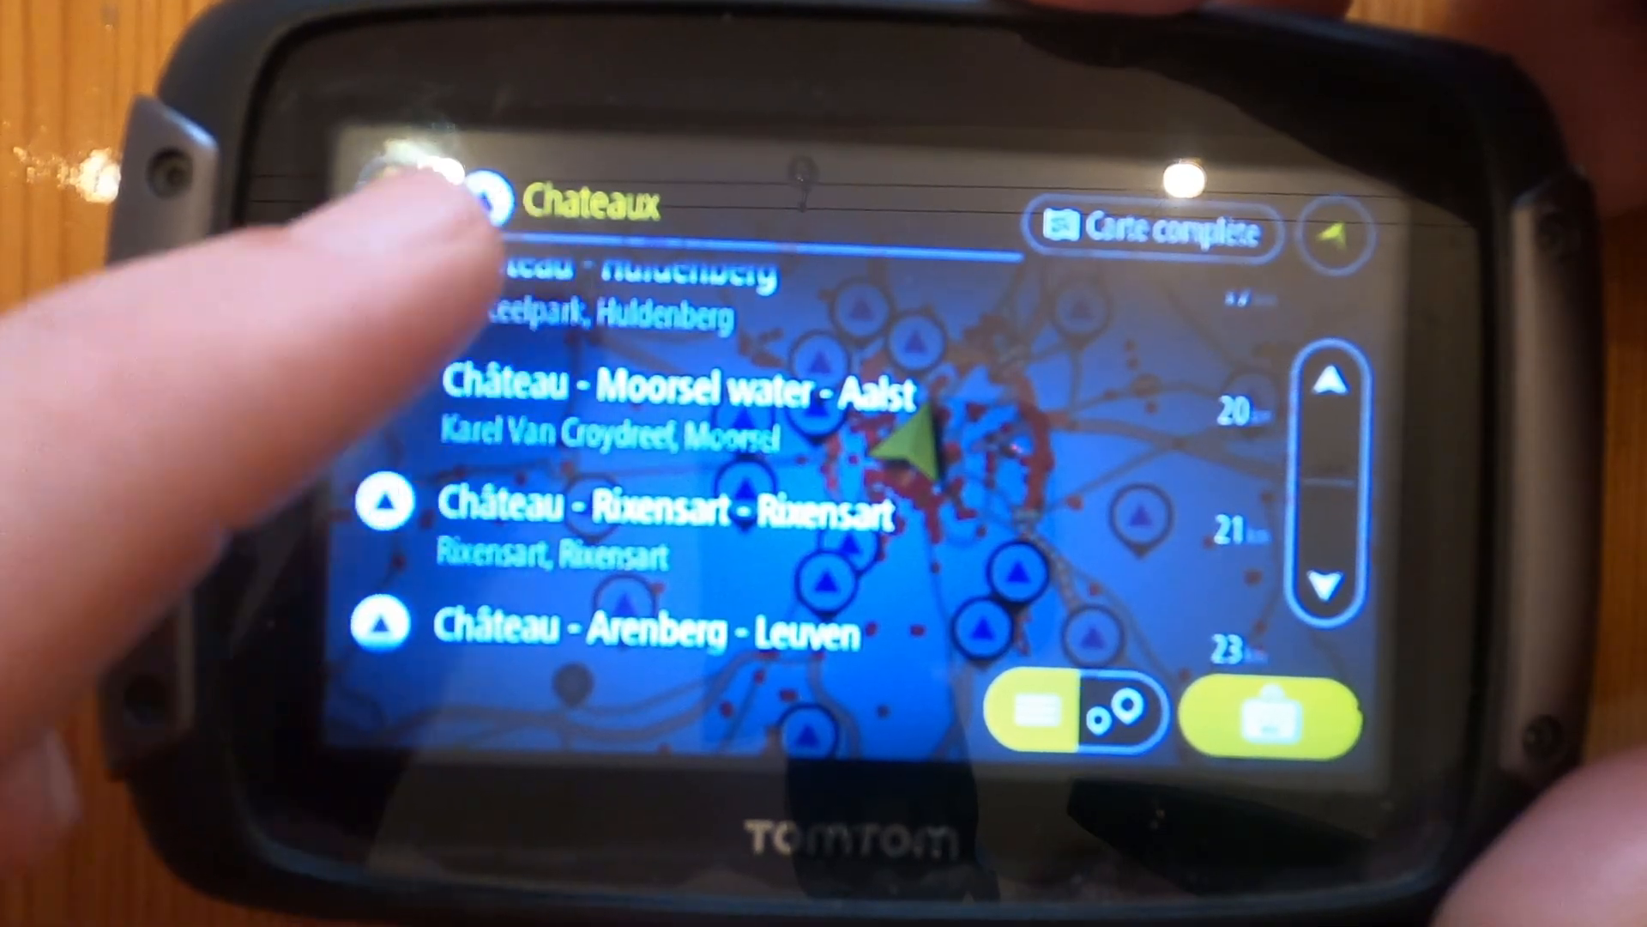
Search the Chateaux category for castles matching "corr"
left_click(463, 202)
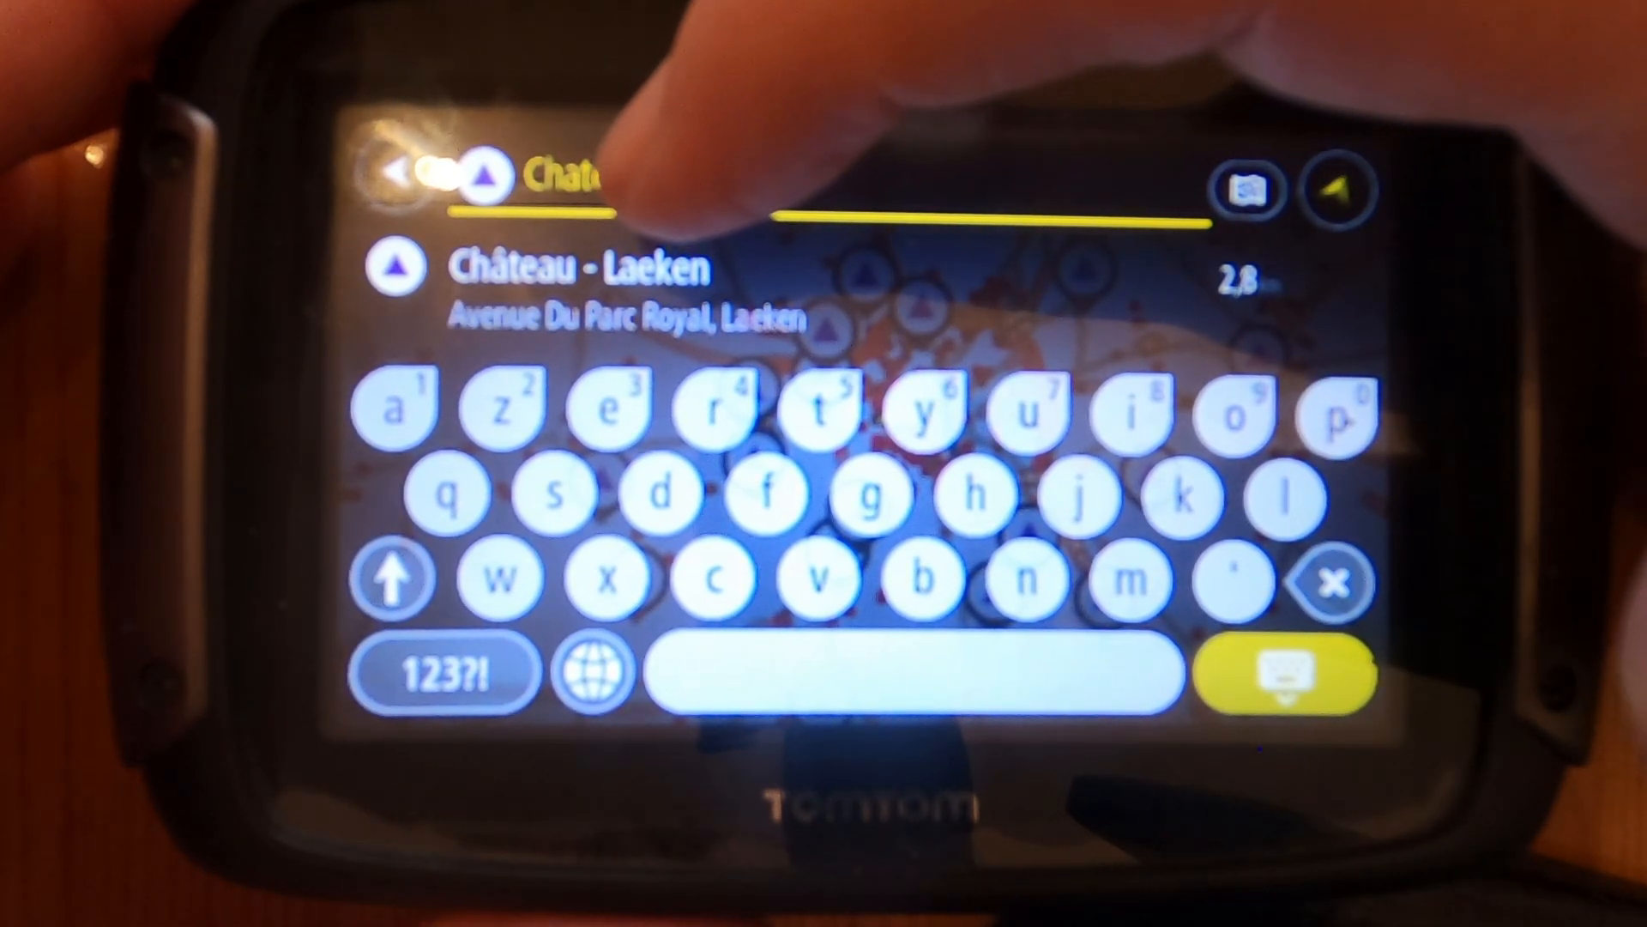
left_click(676, 185)
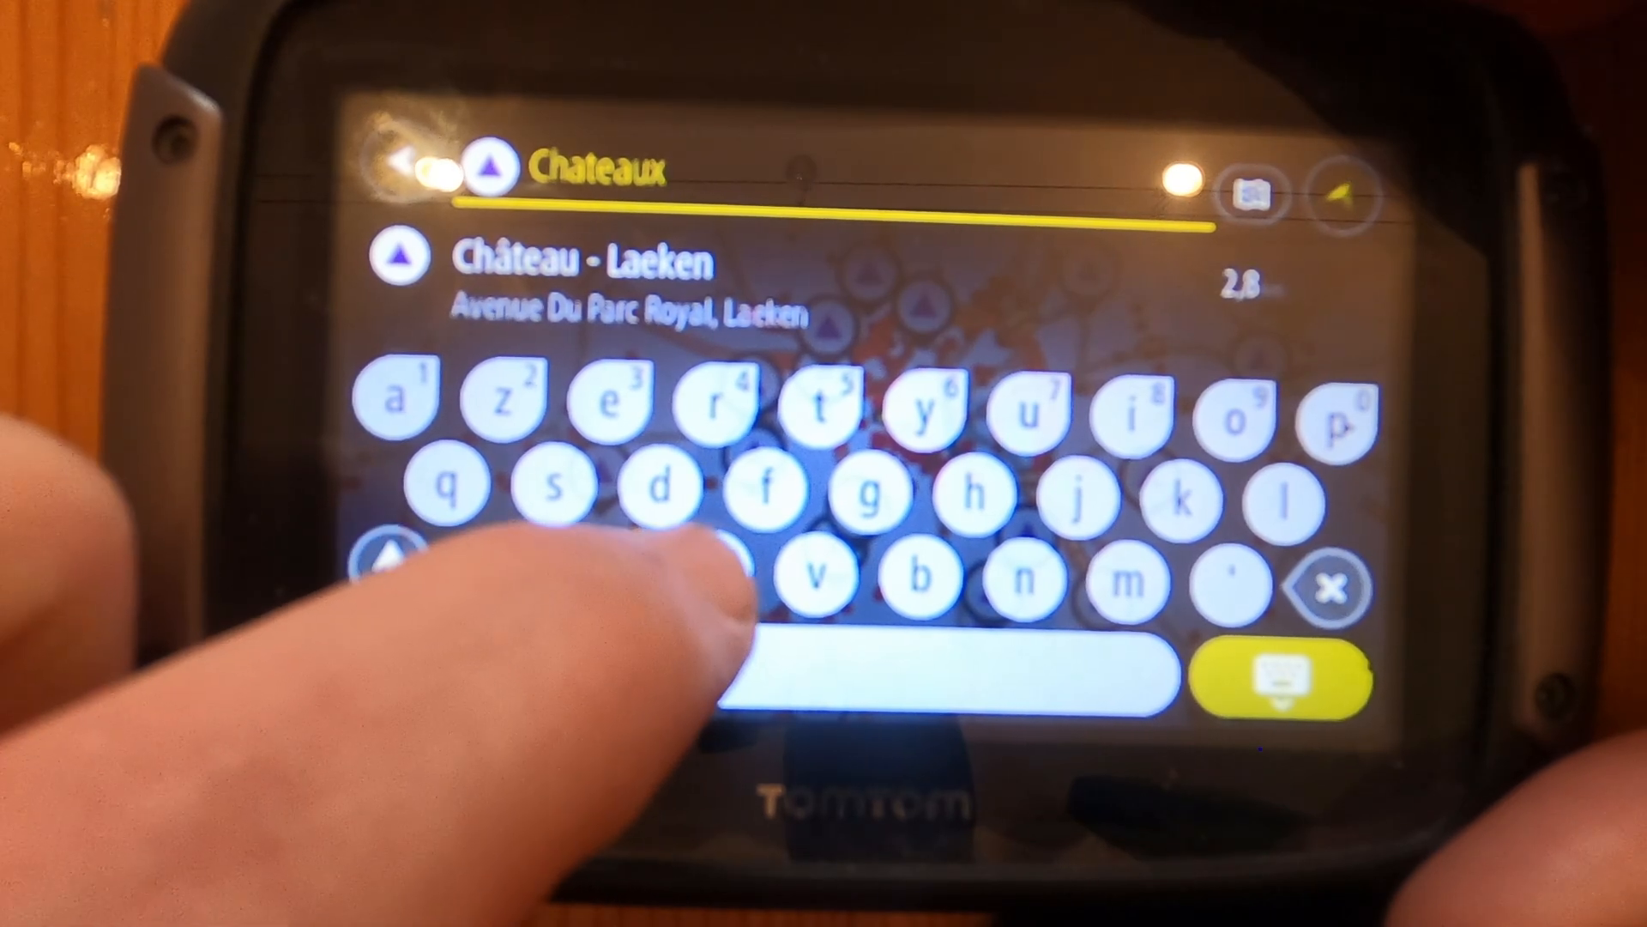
type("c")
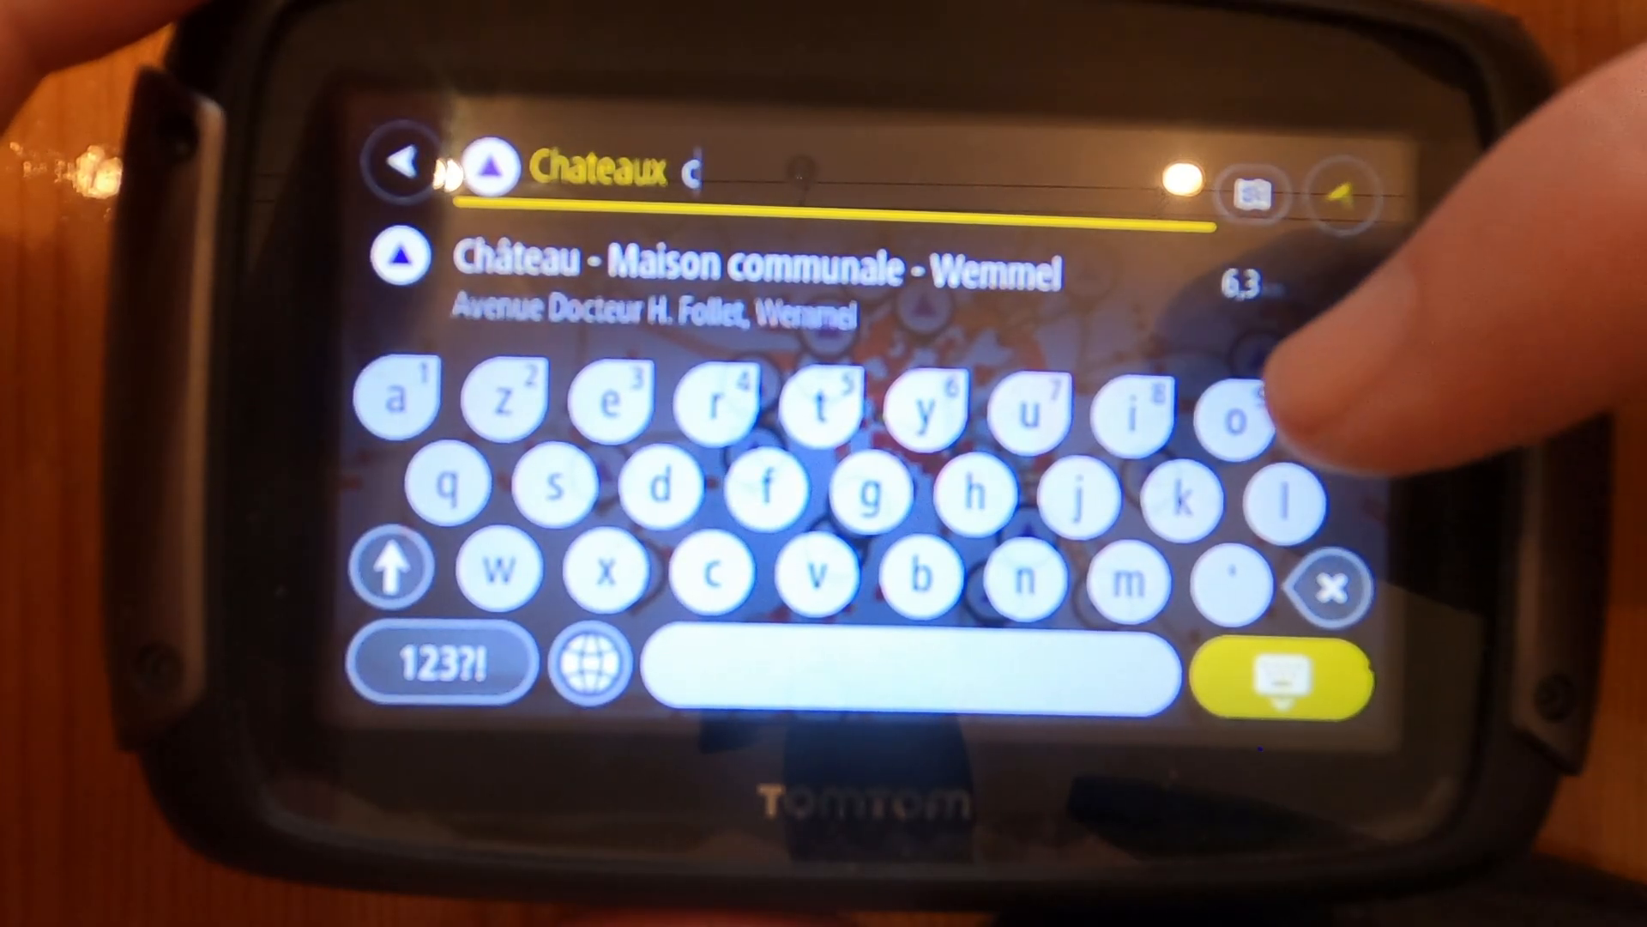
type("o")
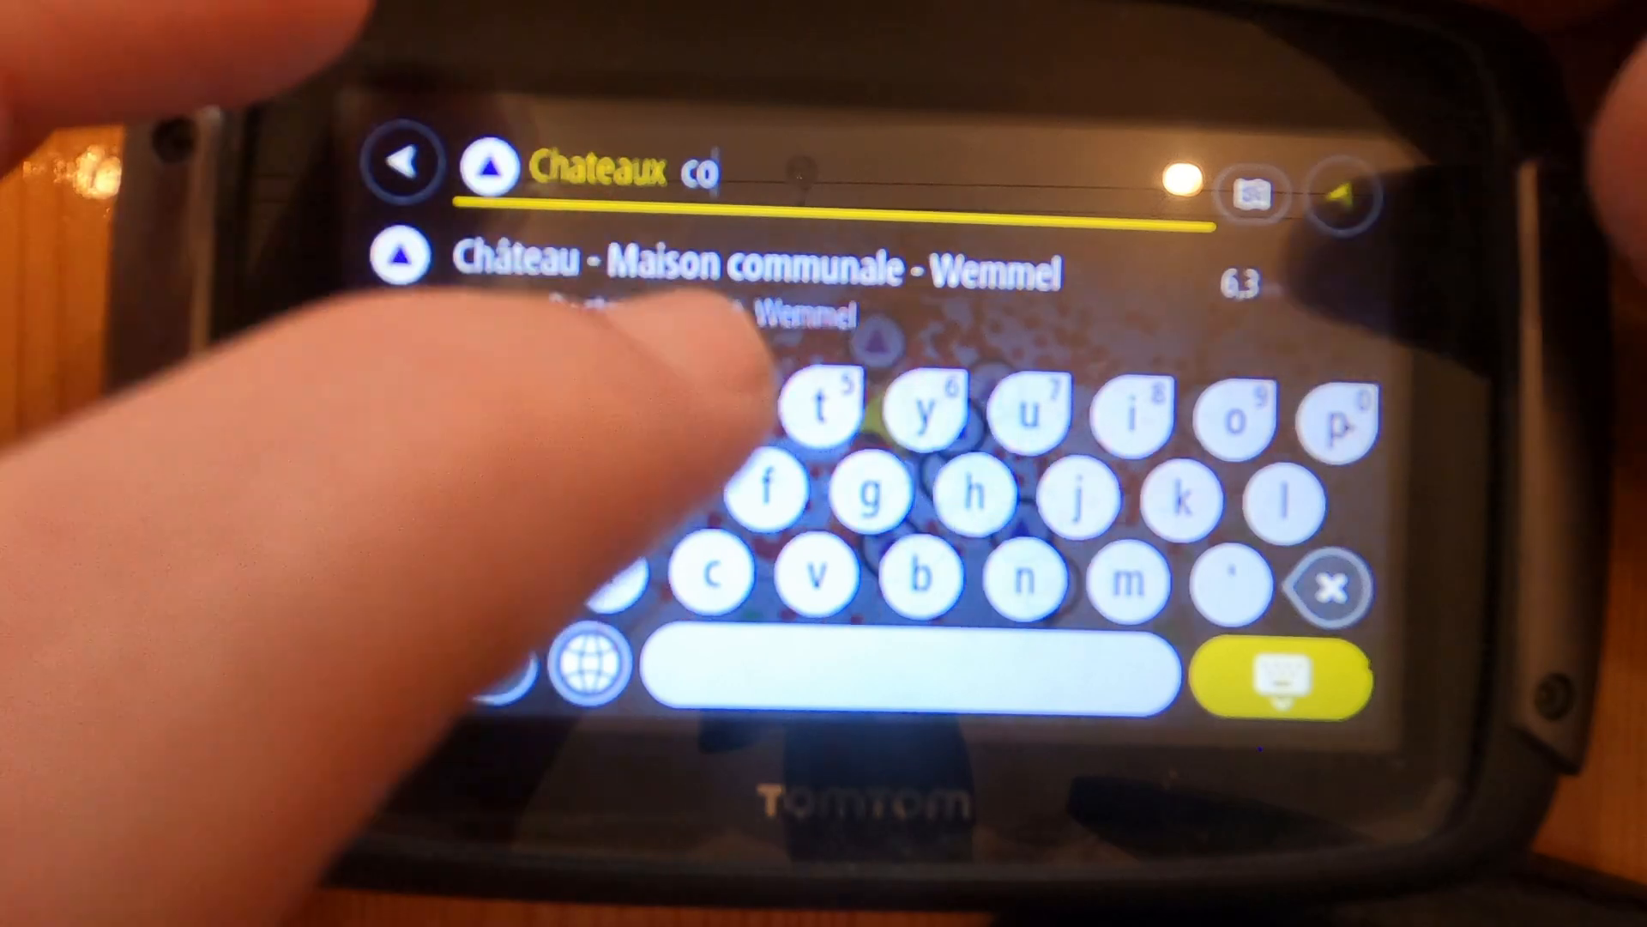
type("rr")
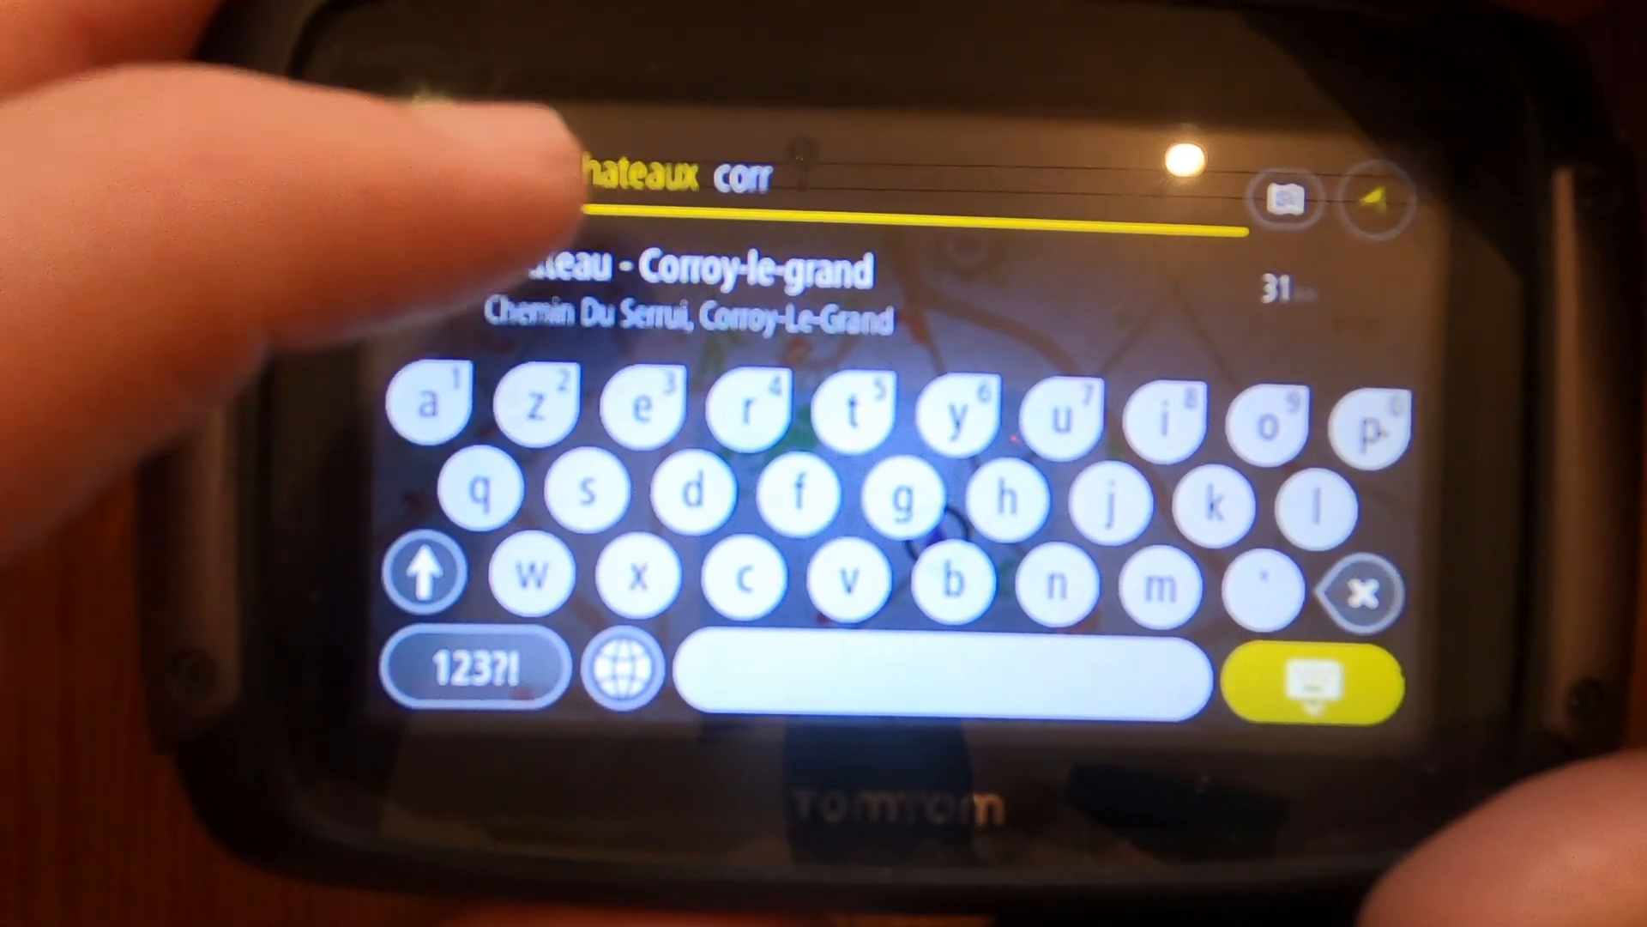
Display Château - Corroy-le-grand on the map and widen the view to show its marker with the surrounding area
left_click(652, 283)
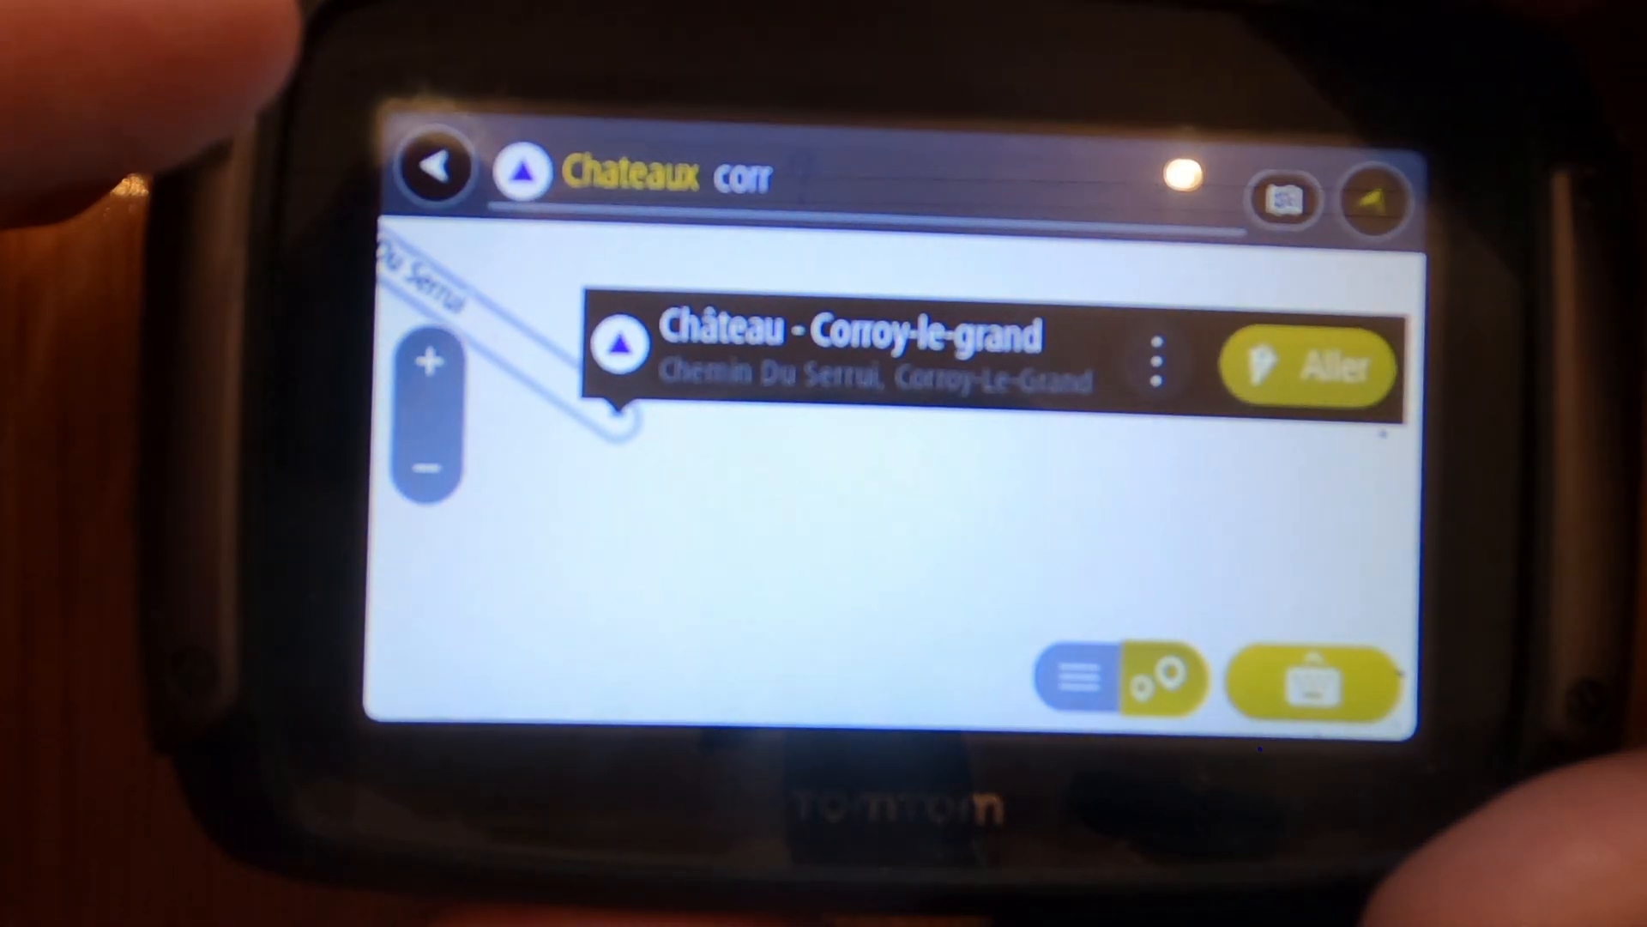
scroll(755, 549, "down", 2)
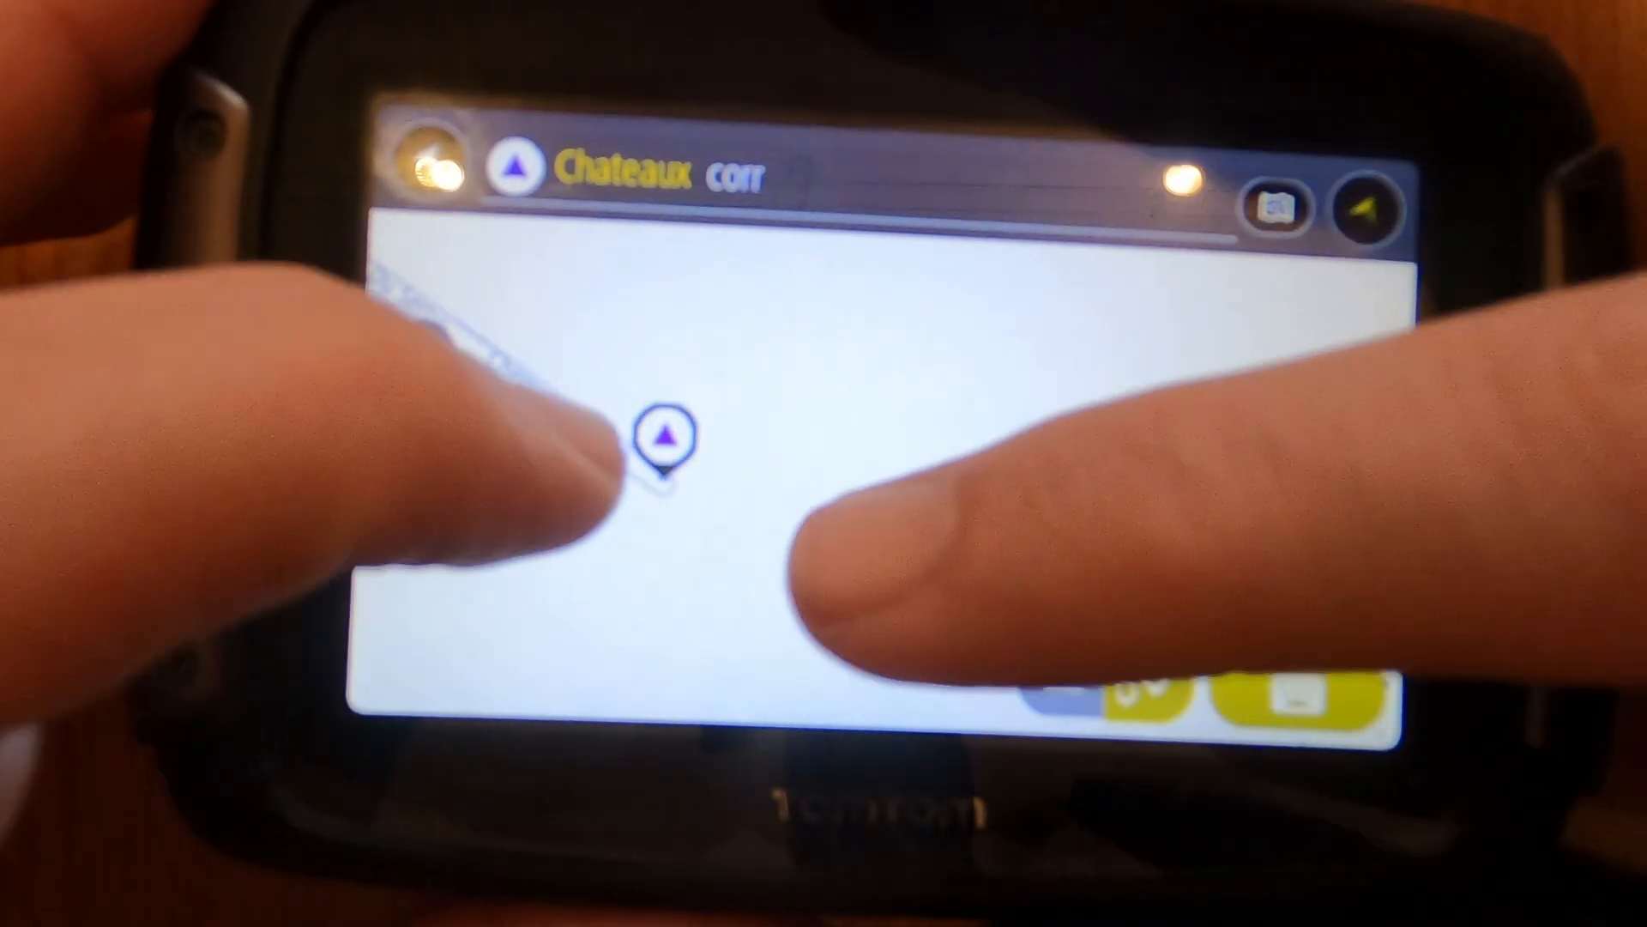
scroll(797, 446, "down", 2)
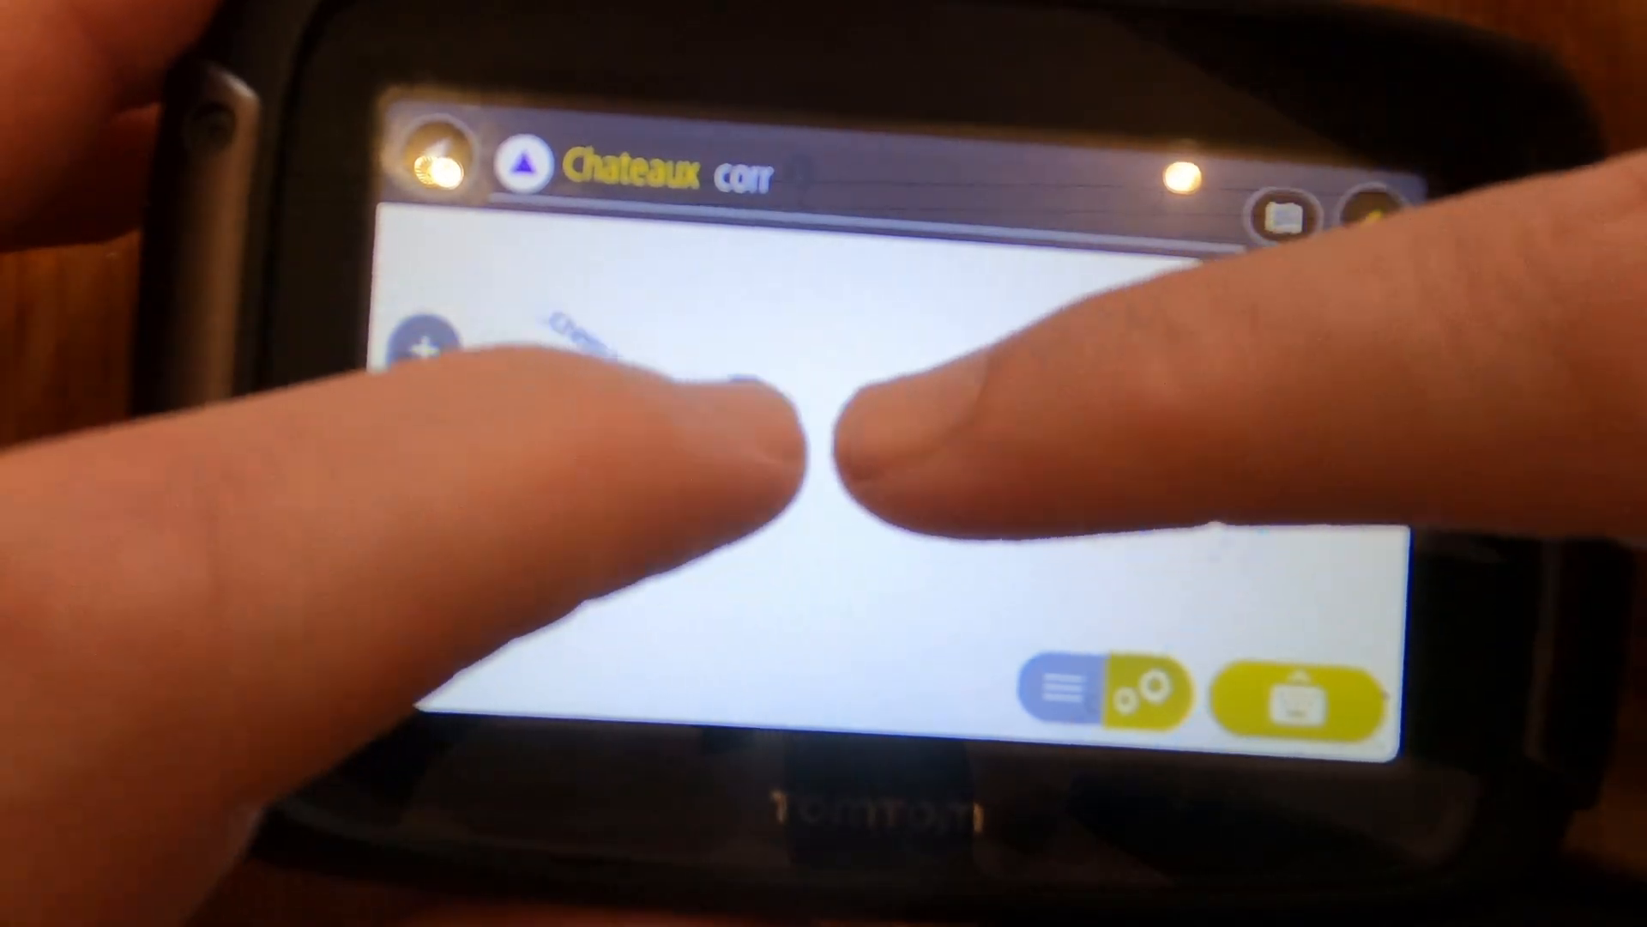
scroll(807, 412, "down", 3)
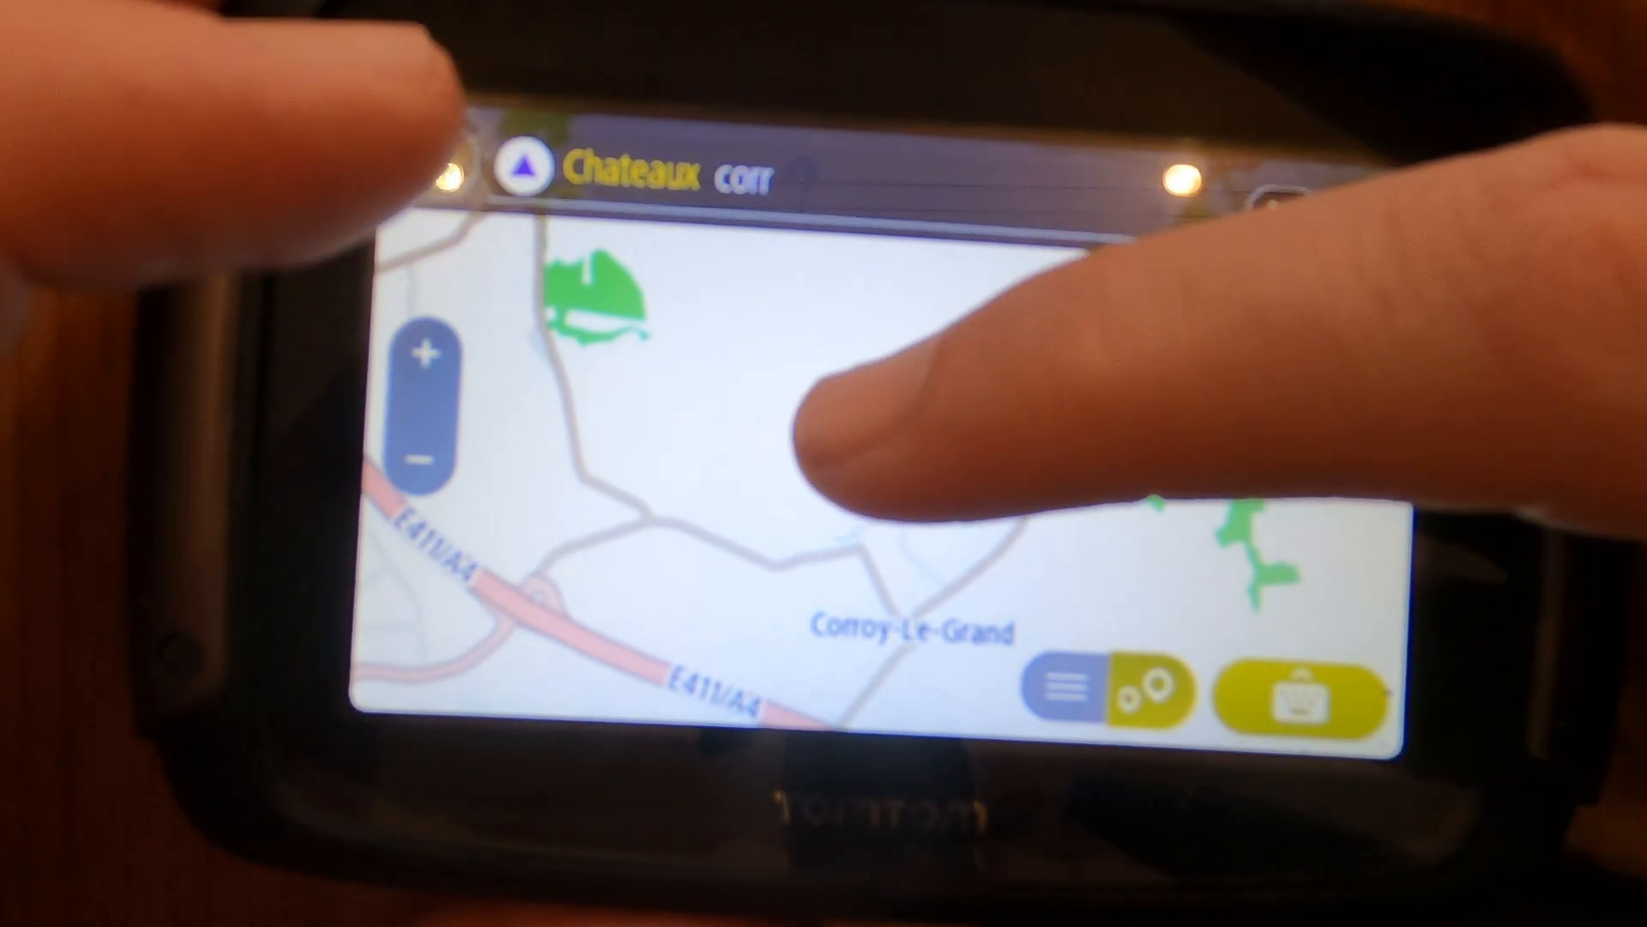
left_click(871, 431)
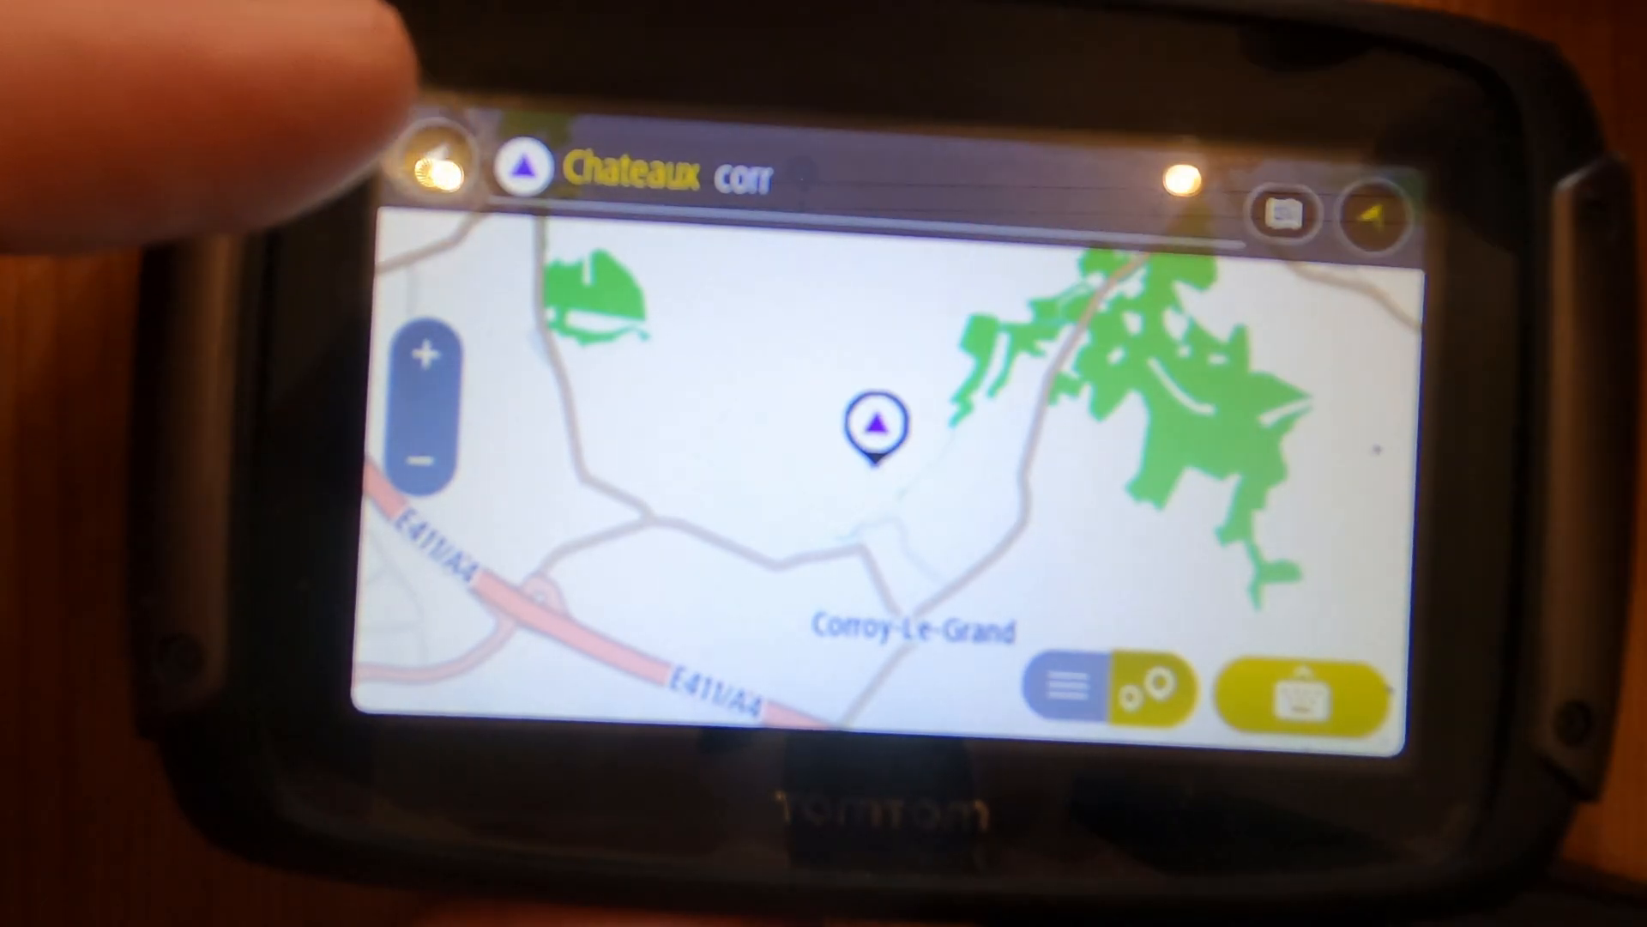